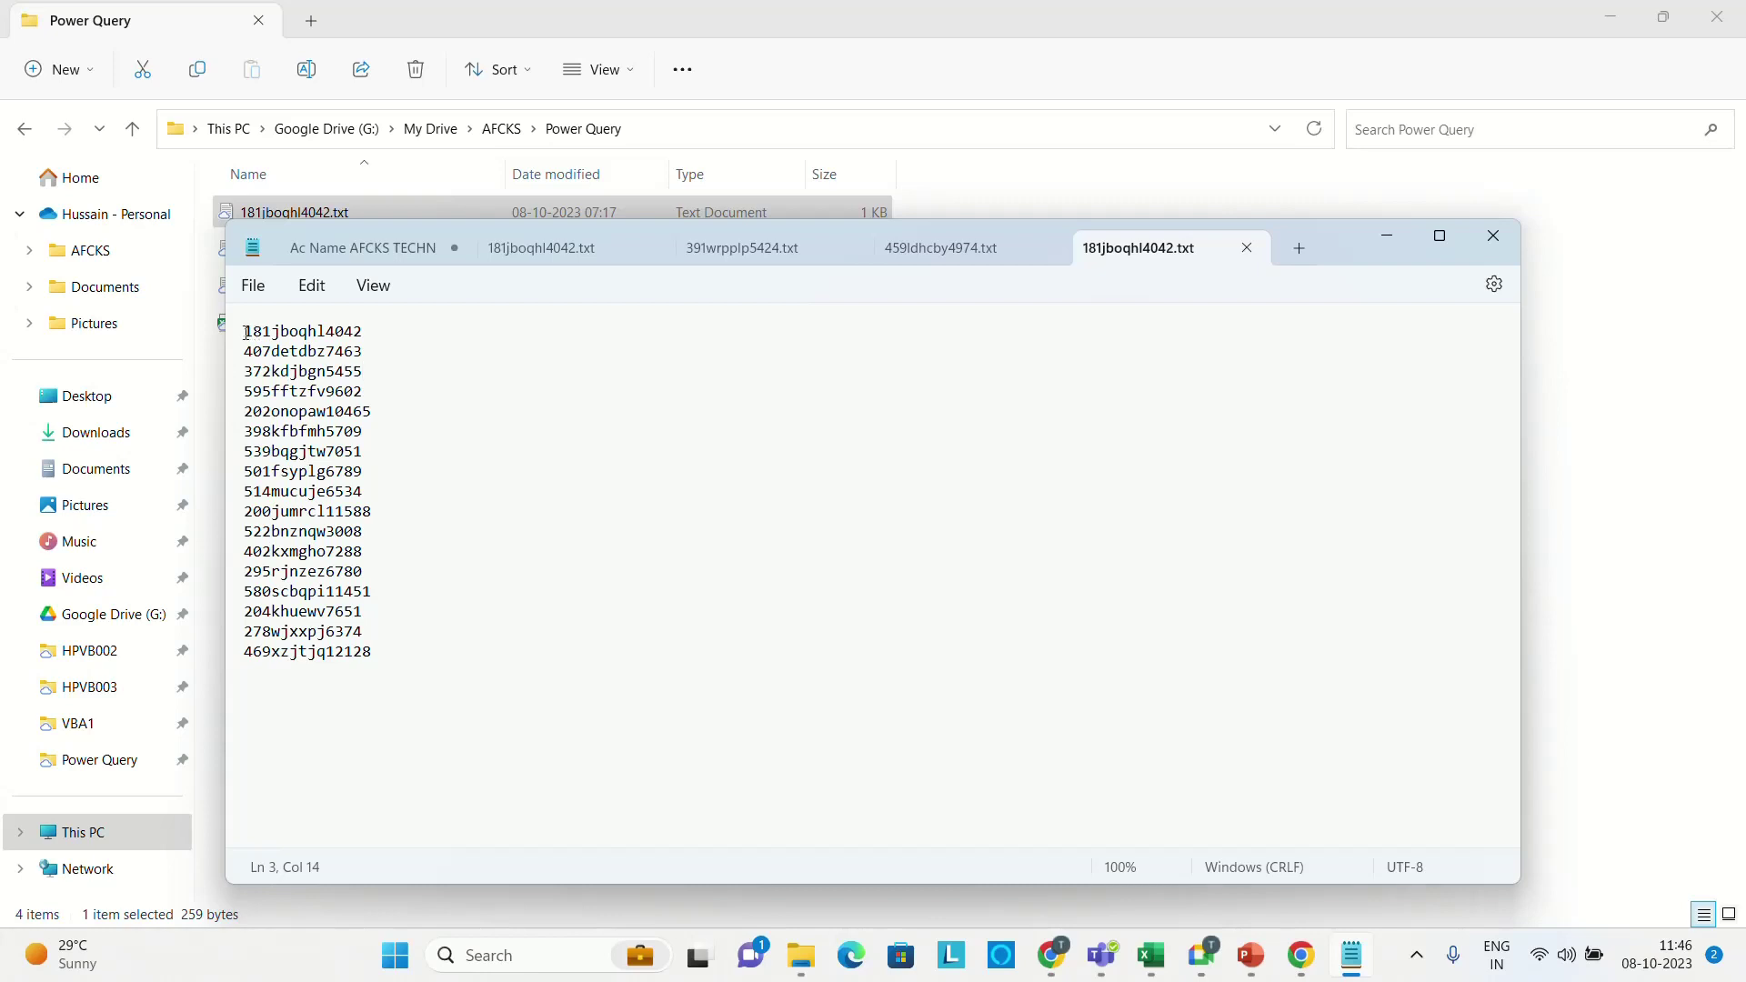
- Examine the combined reference numbers listed in 181jboqhl4042.txt from the first to the last line
left_click_drag(246, 333, 381, 650)
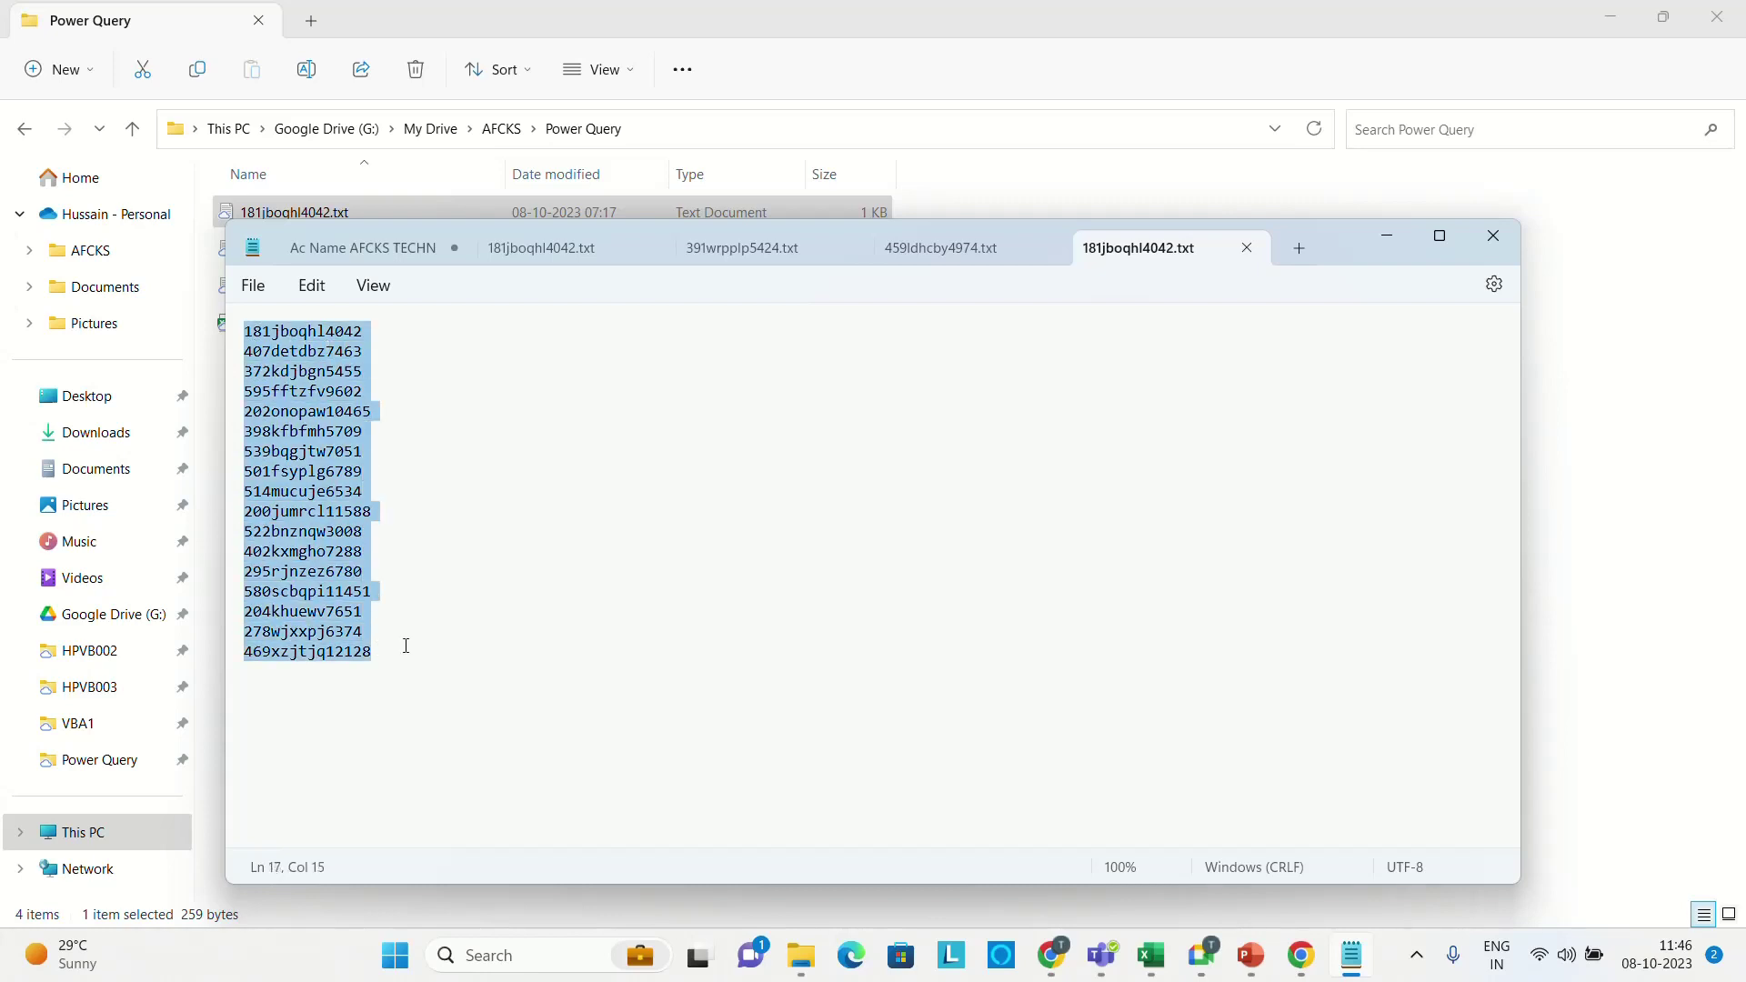
left_click(424, 638)
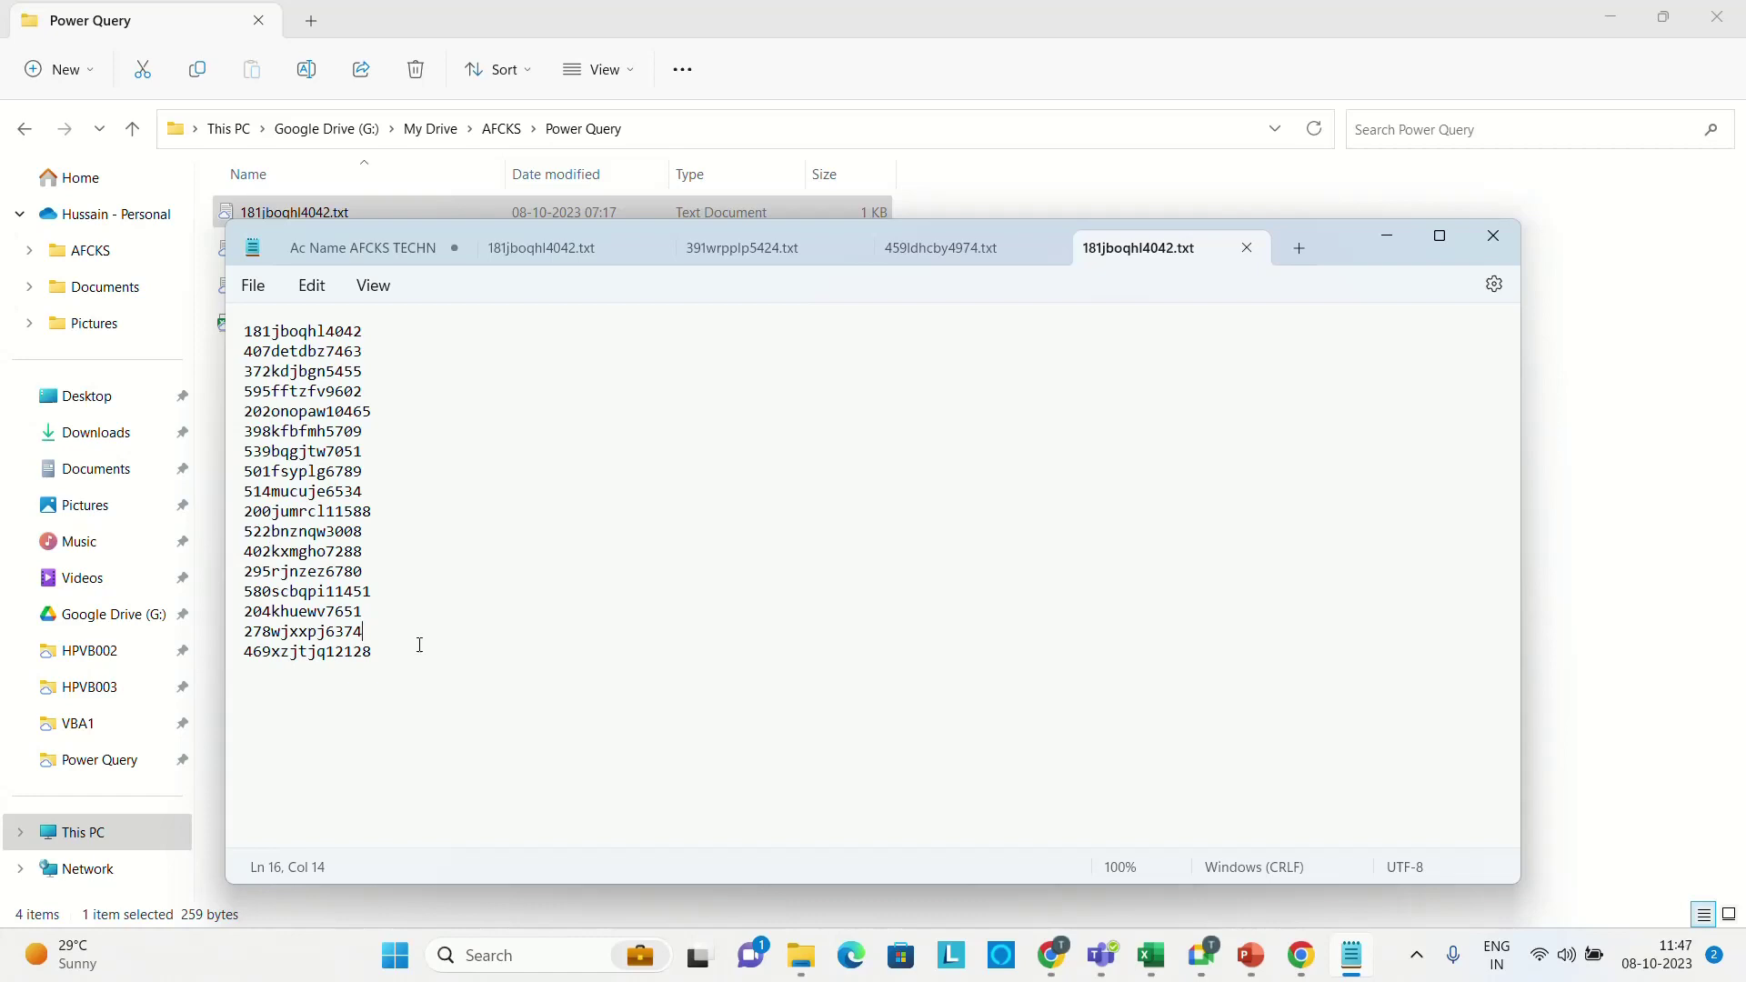
left_click_drag(393, 654, 434, 507)
left_click(380, 659)
left_click_drag(382, 655, 240, 333)
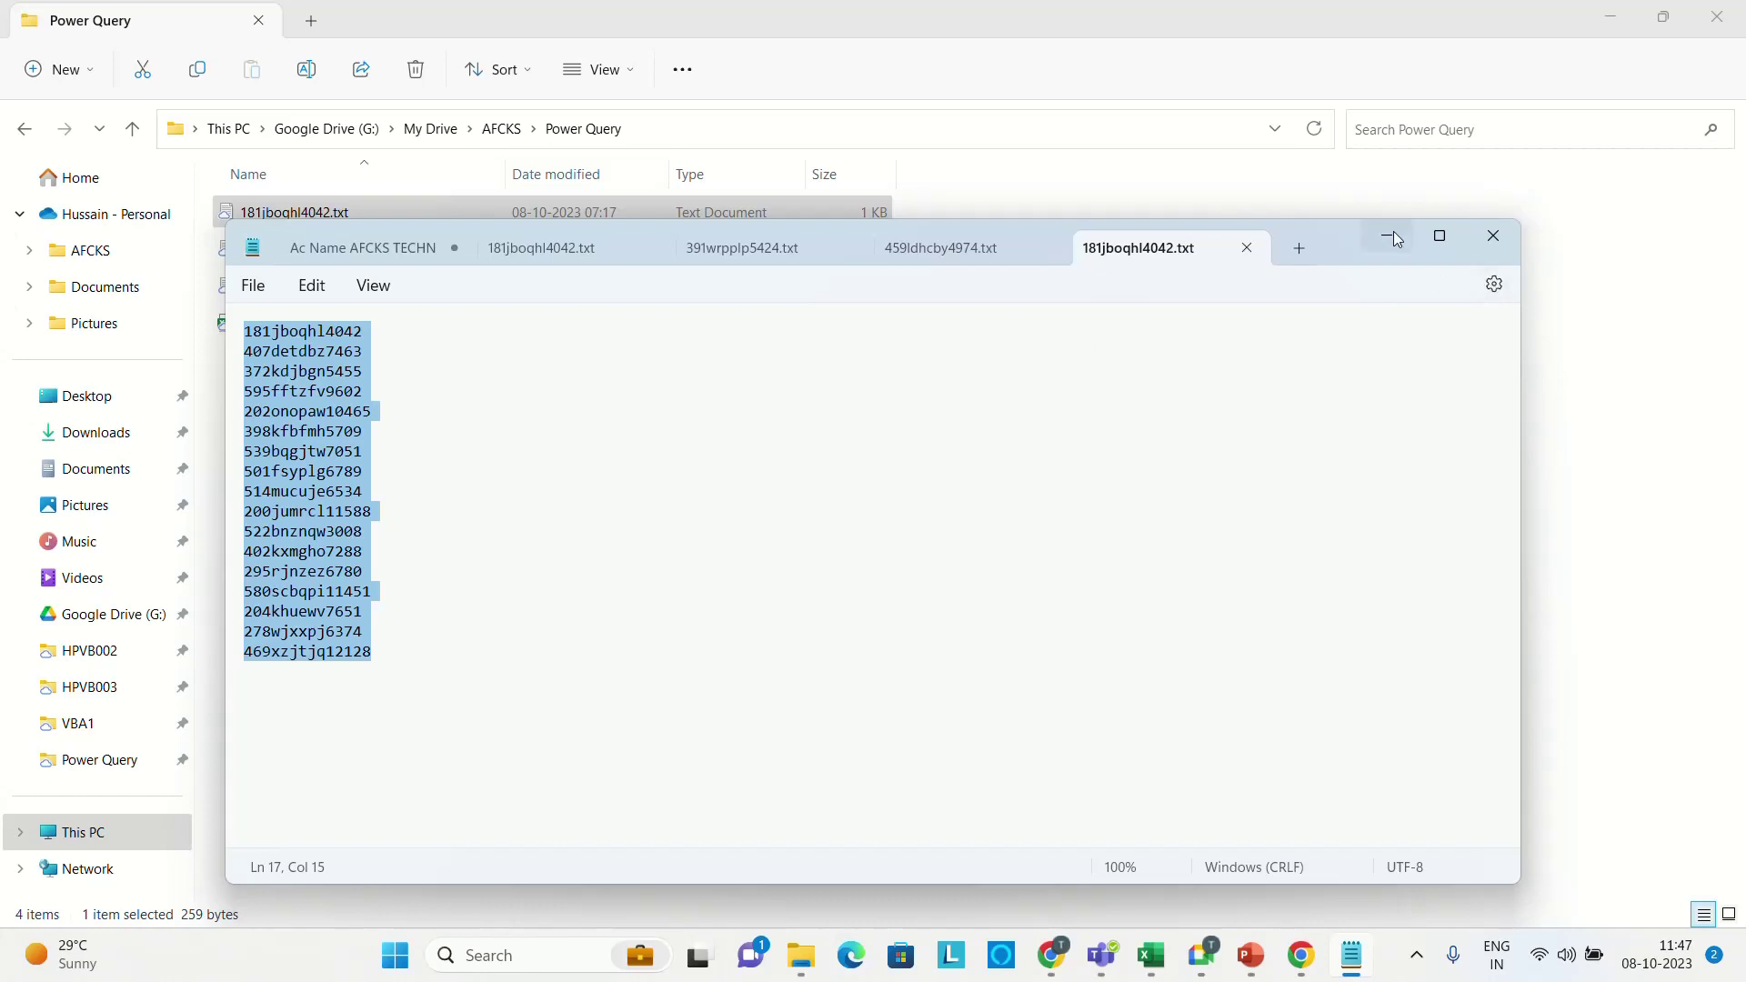
- Close the text file and open the Power Query Example workbook with its external data connections enabled
left_click(1494, 236)
double_click(317, 340)
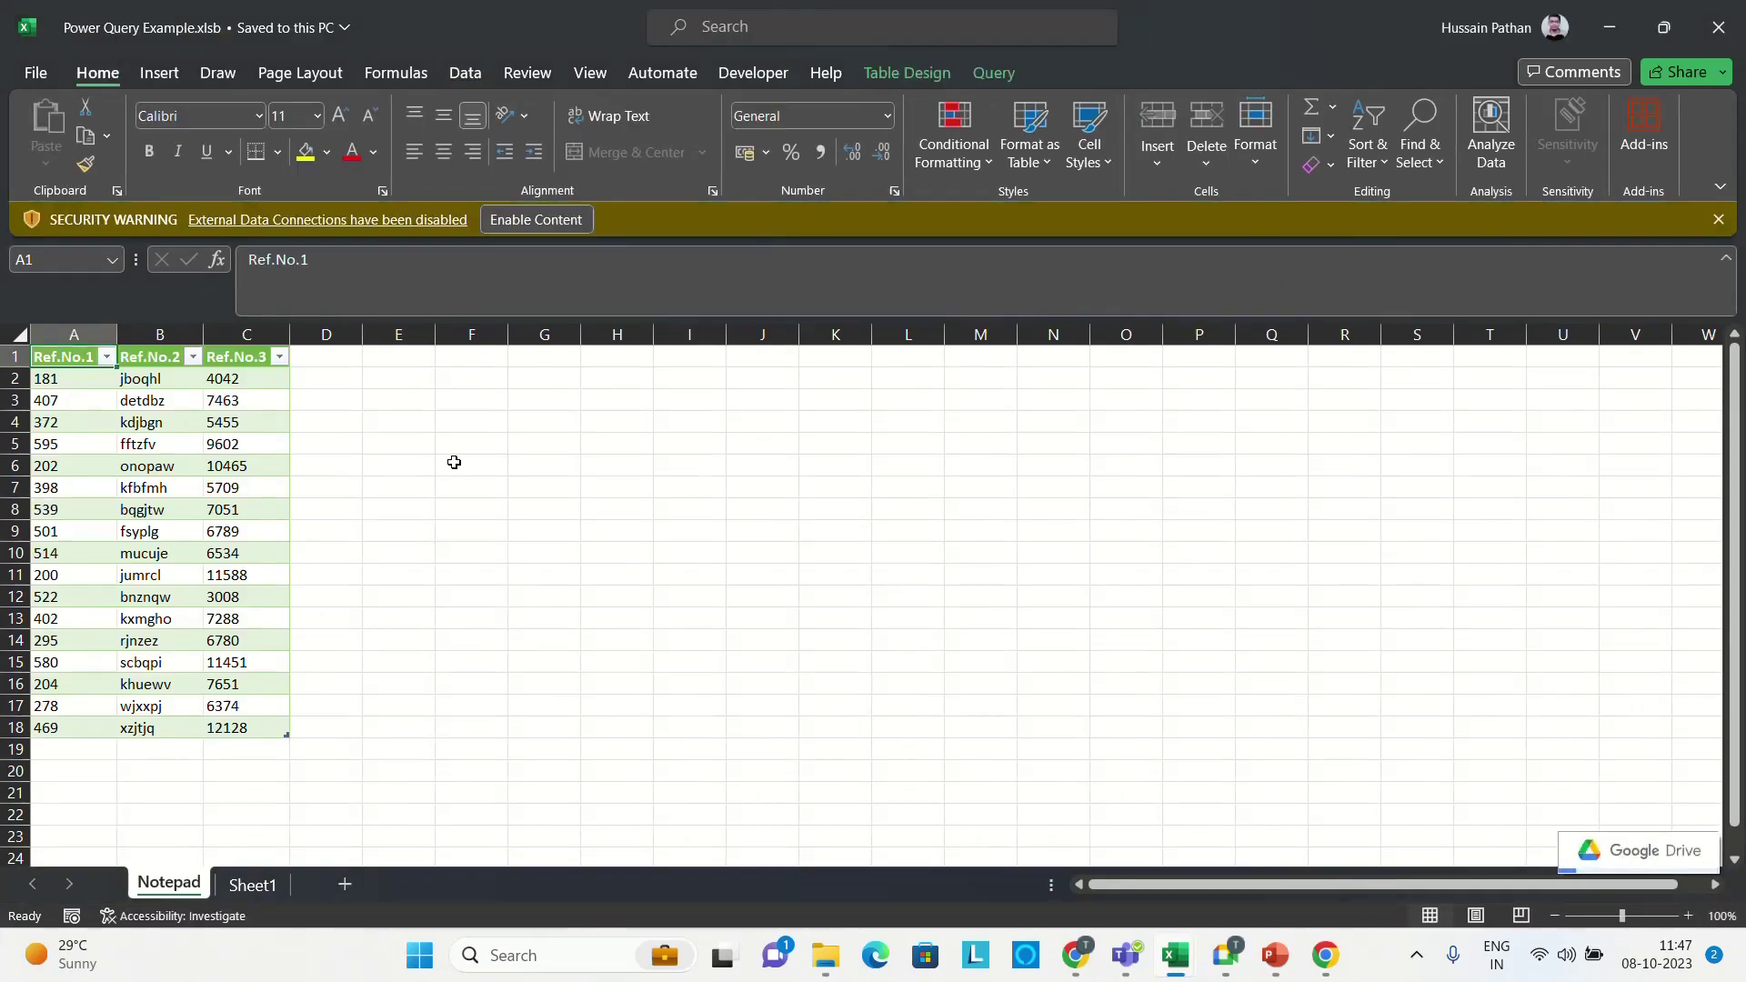
left_click(549, 224)
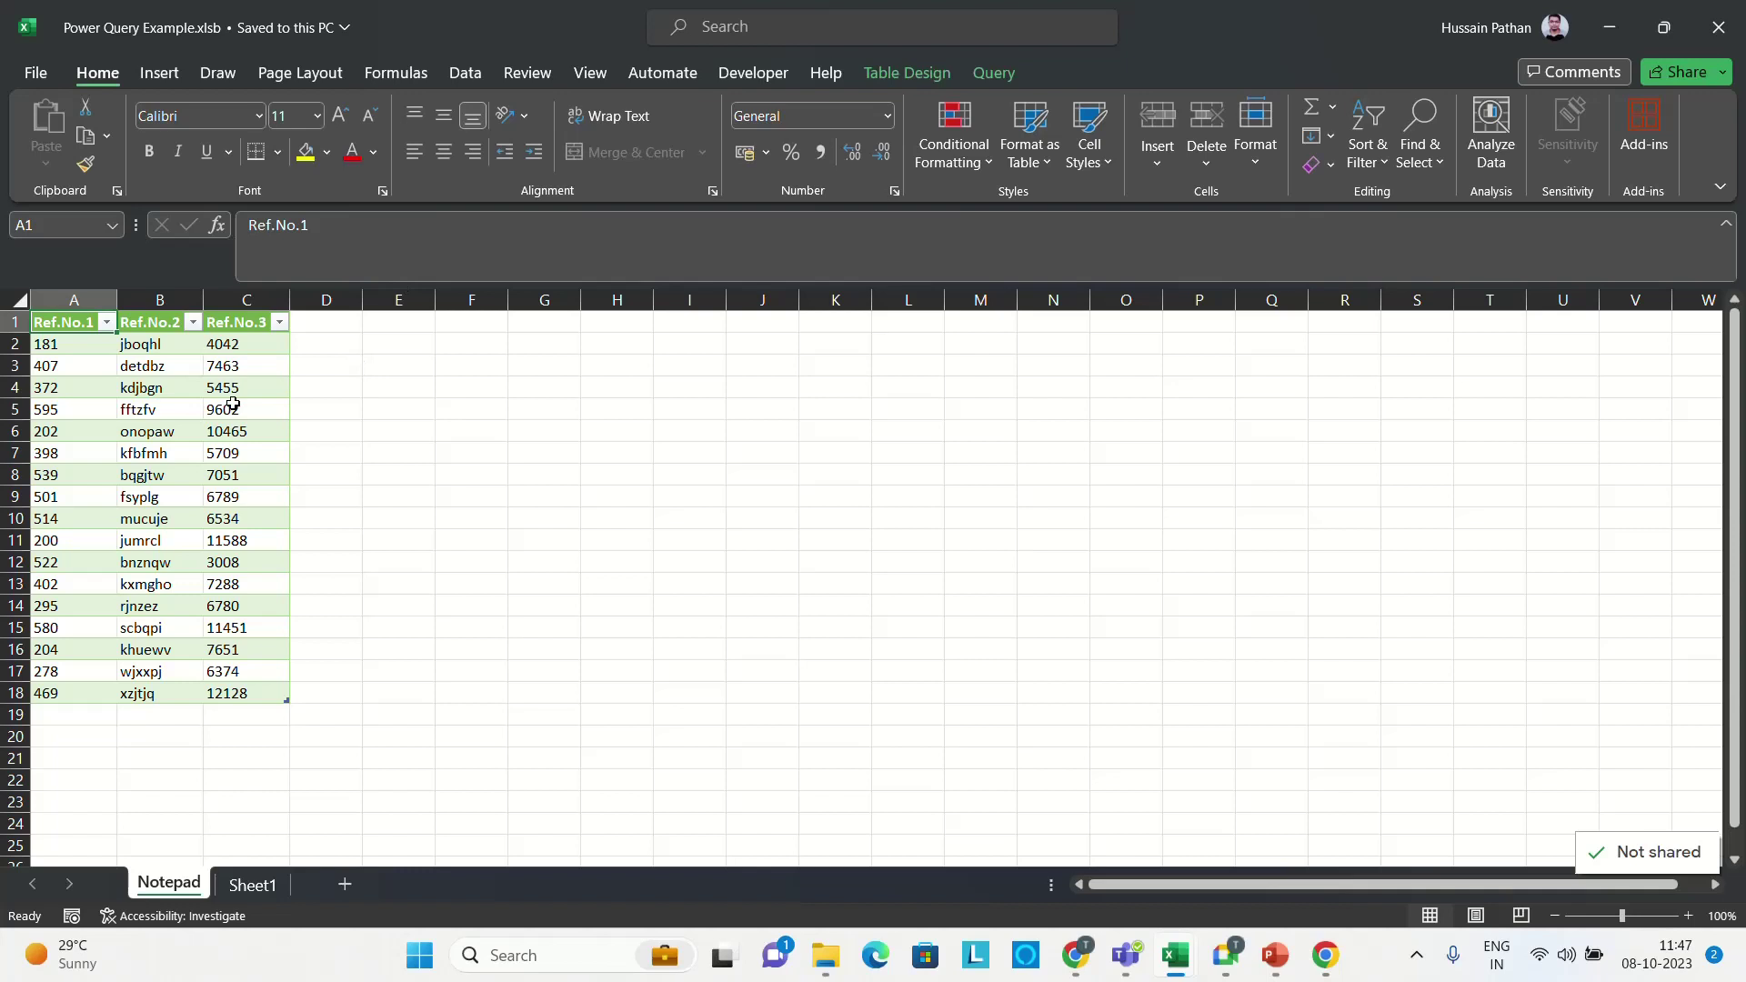
- Open the data source settings and browse for a replacement file for the workbook's text source
left_click(462, 73)
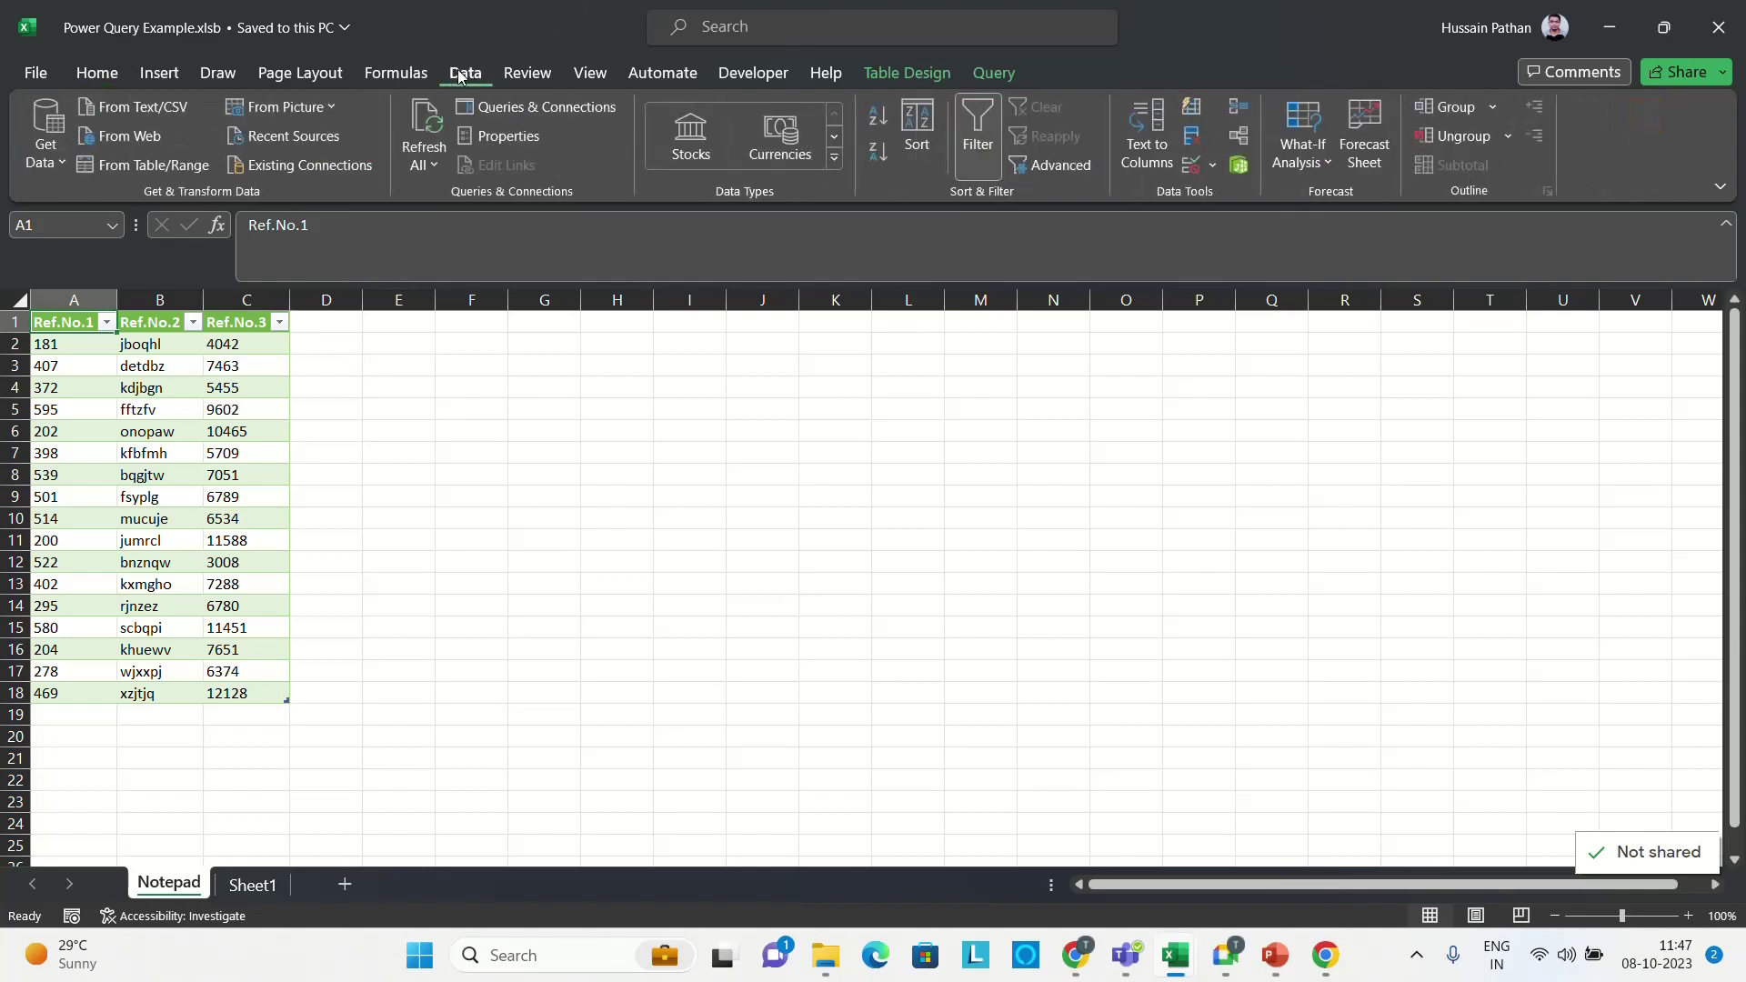
left_click(46, 136)
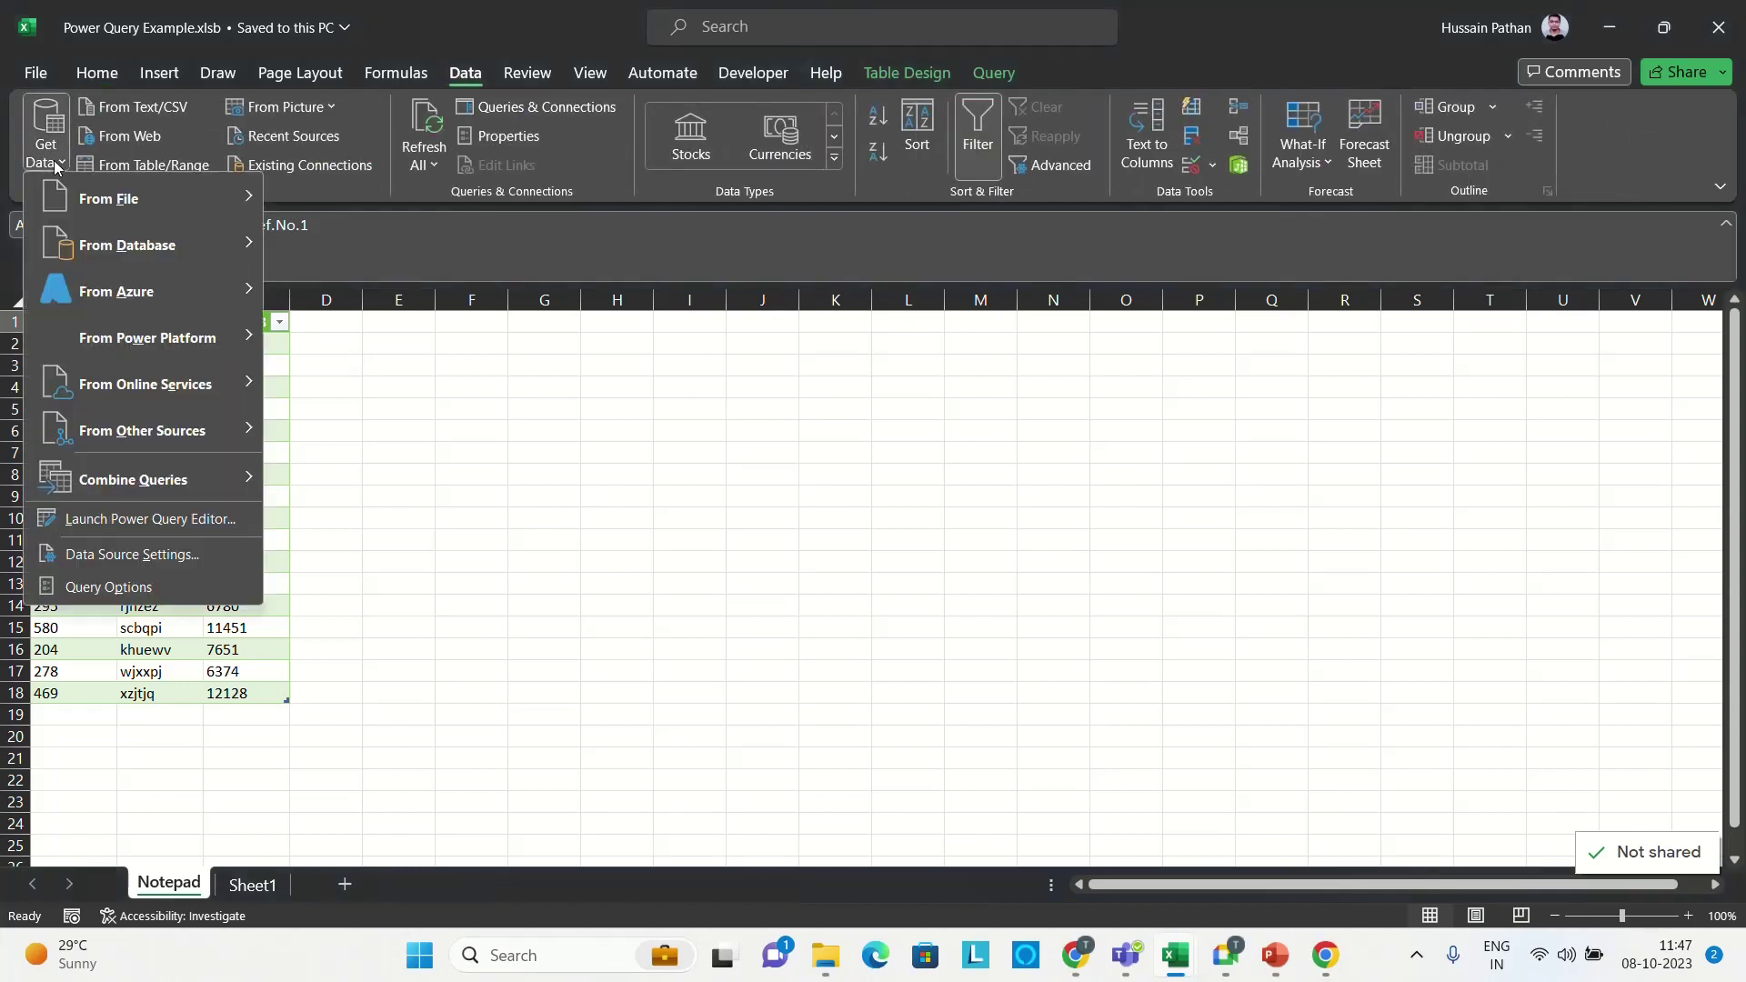
left_click(117, 557)
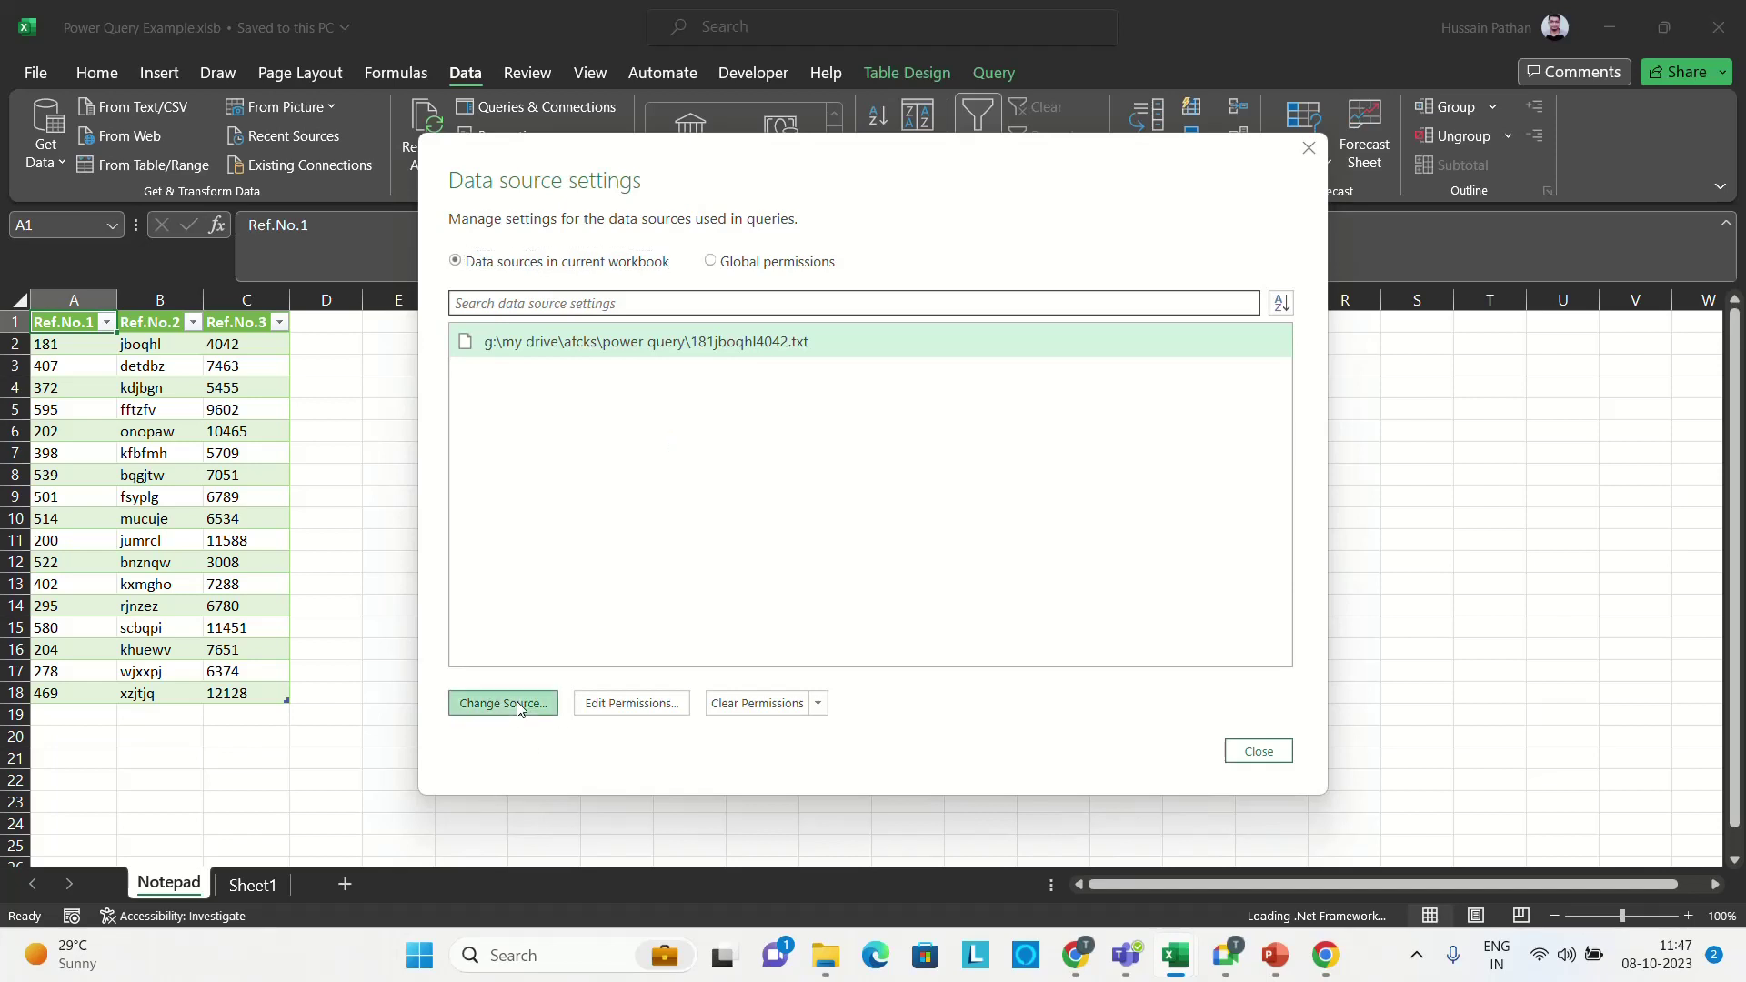
left_click(516, 702)
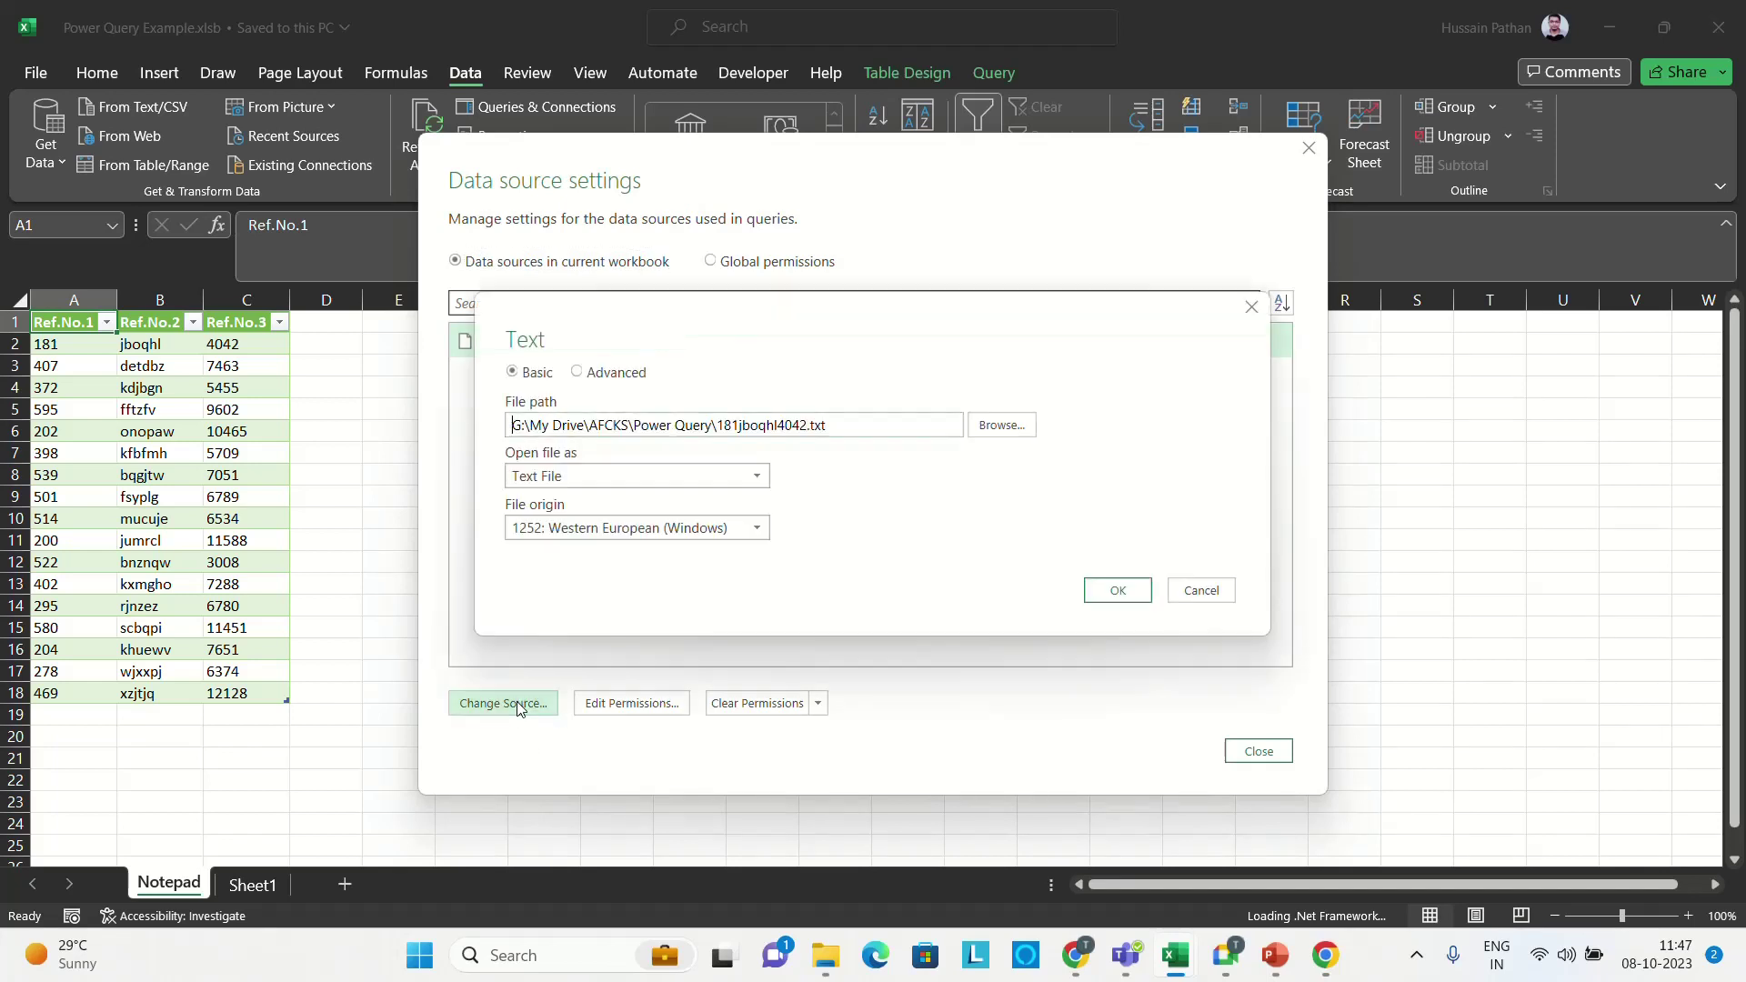
left_click(979, 432)
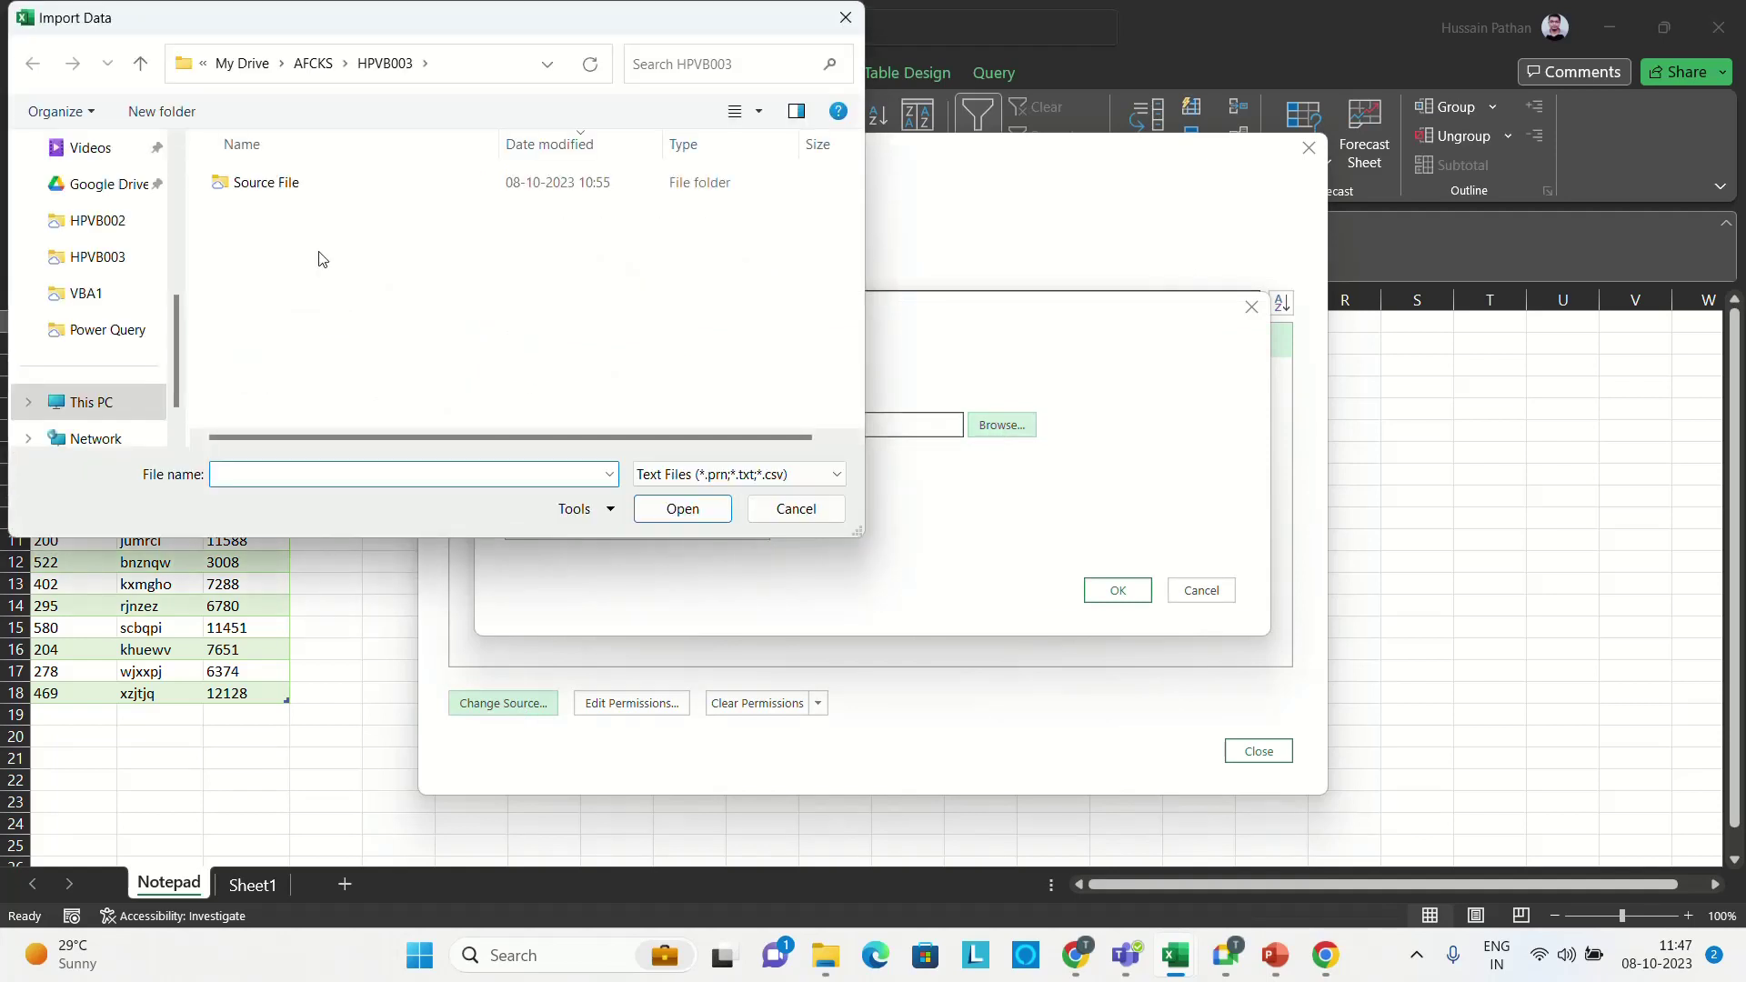
- Point the data source to 181jboqhl4042.txt in the AFCKS\Power Query folder and refresh the table
double_click(271, 183)
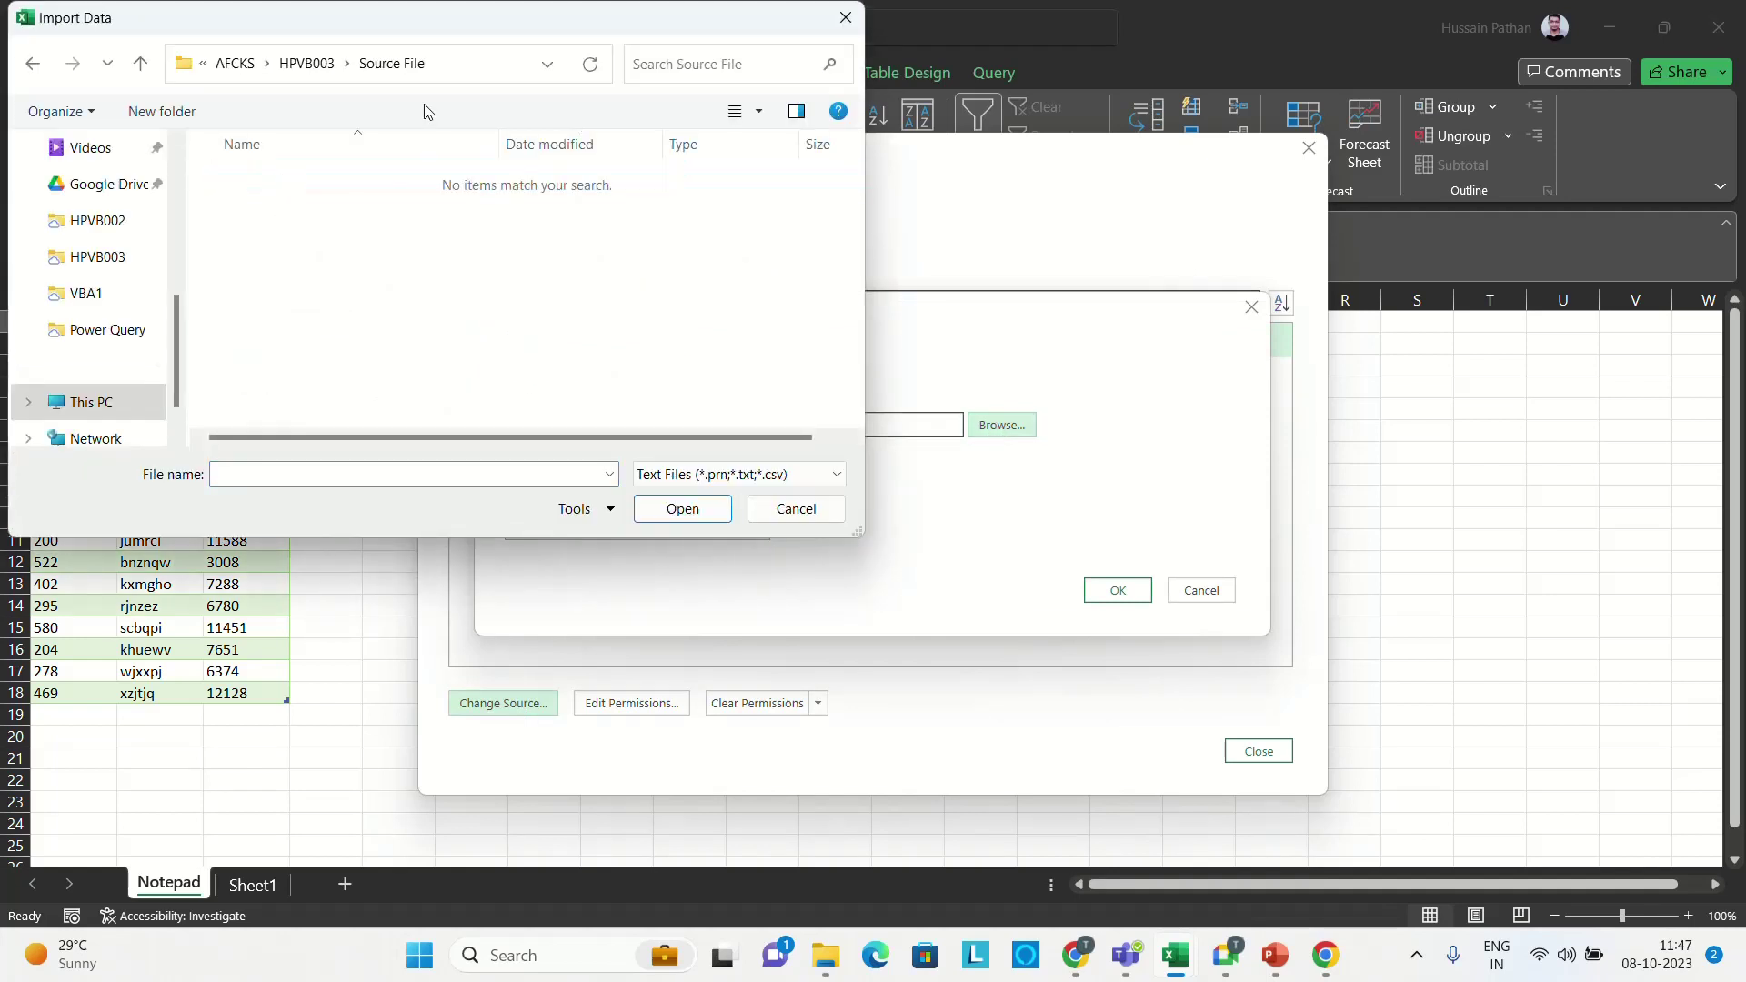
left_click(236, 65)
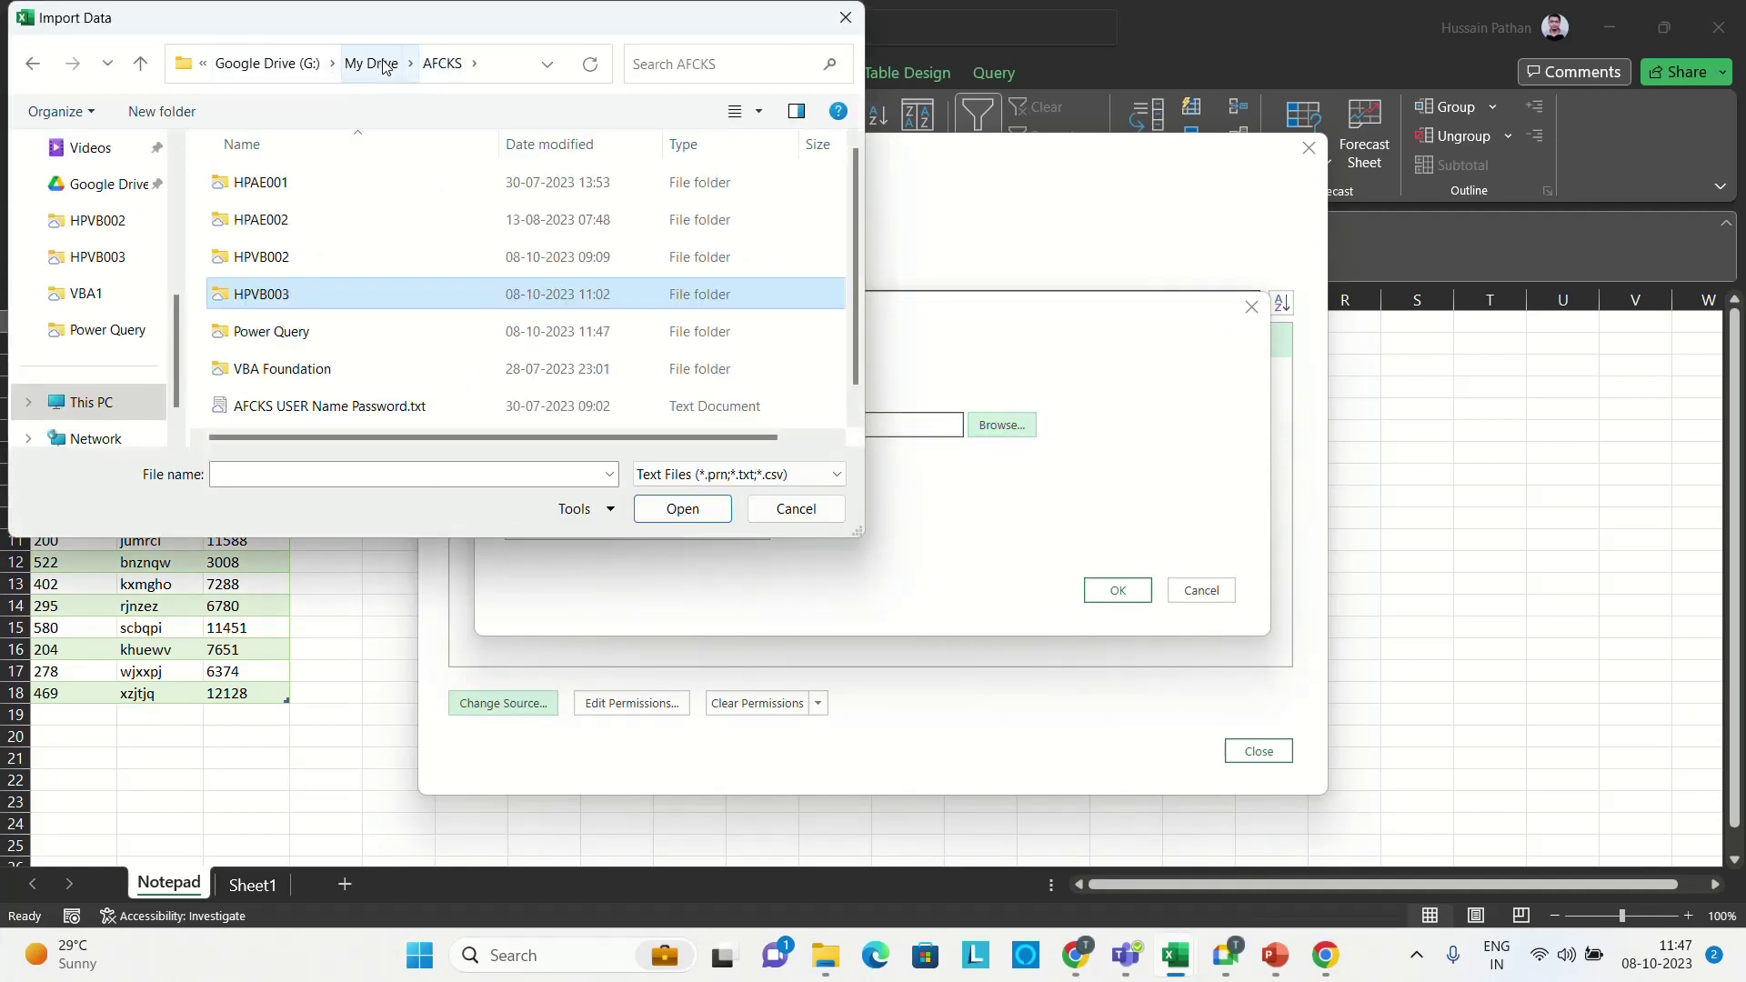
left_click(259, 342)
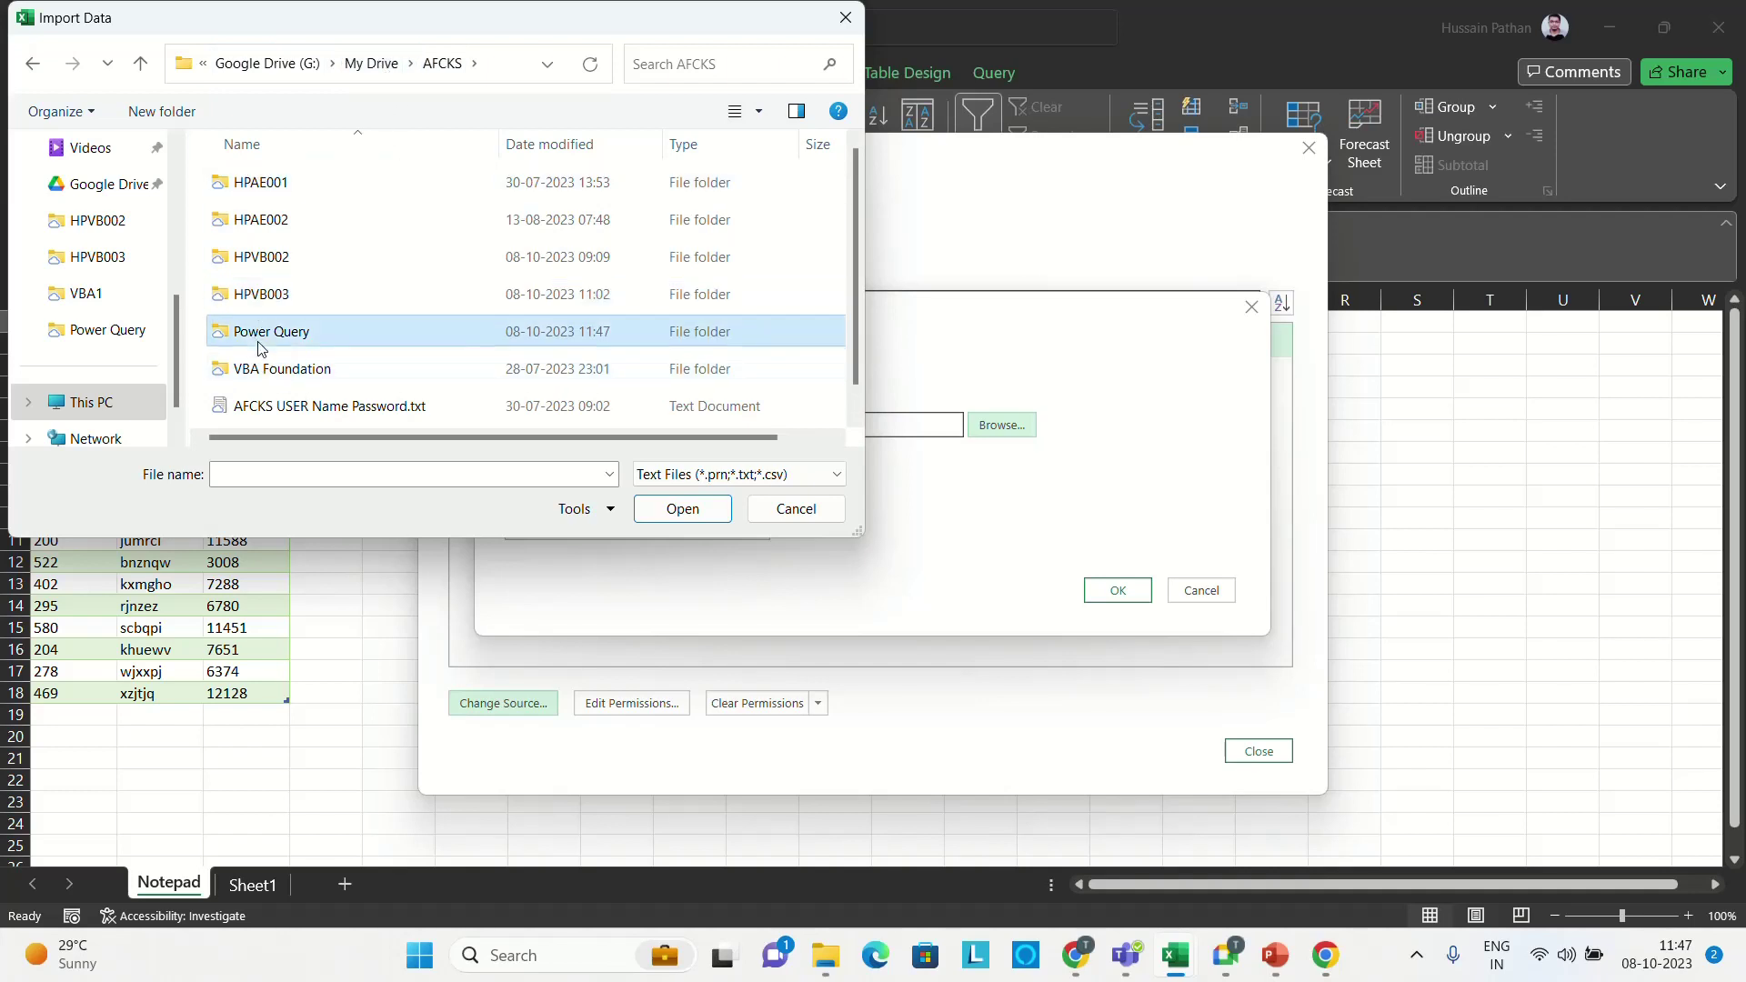
double_click(259, 346)
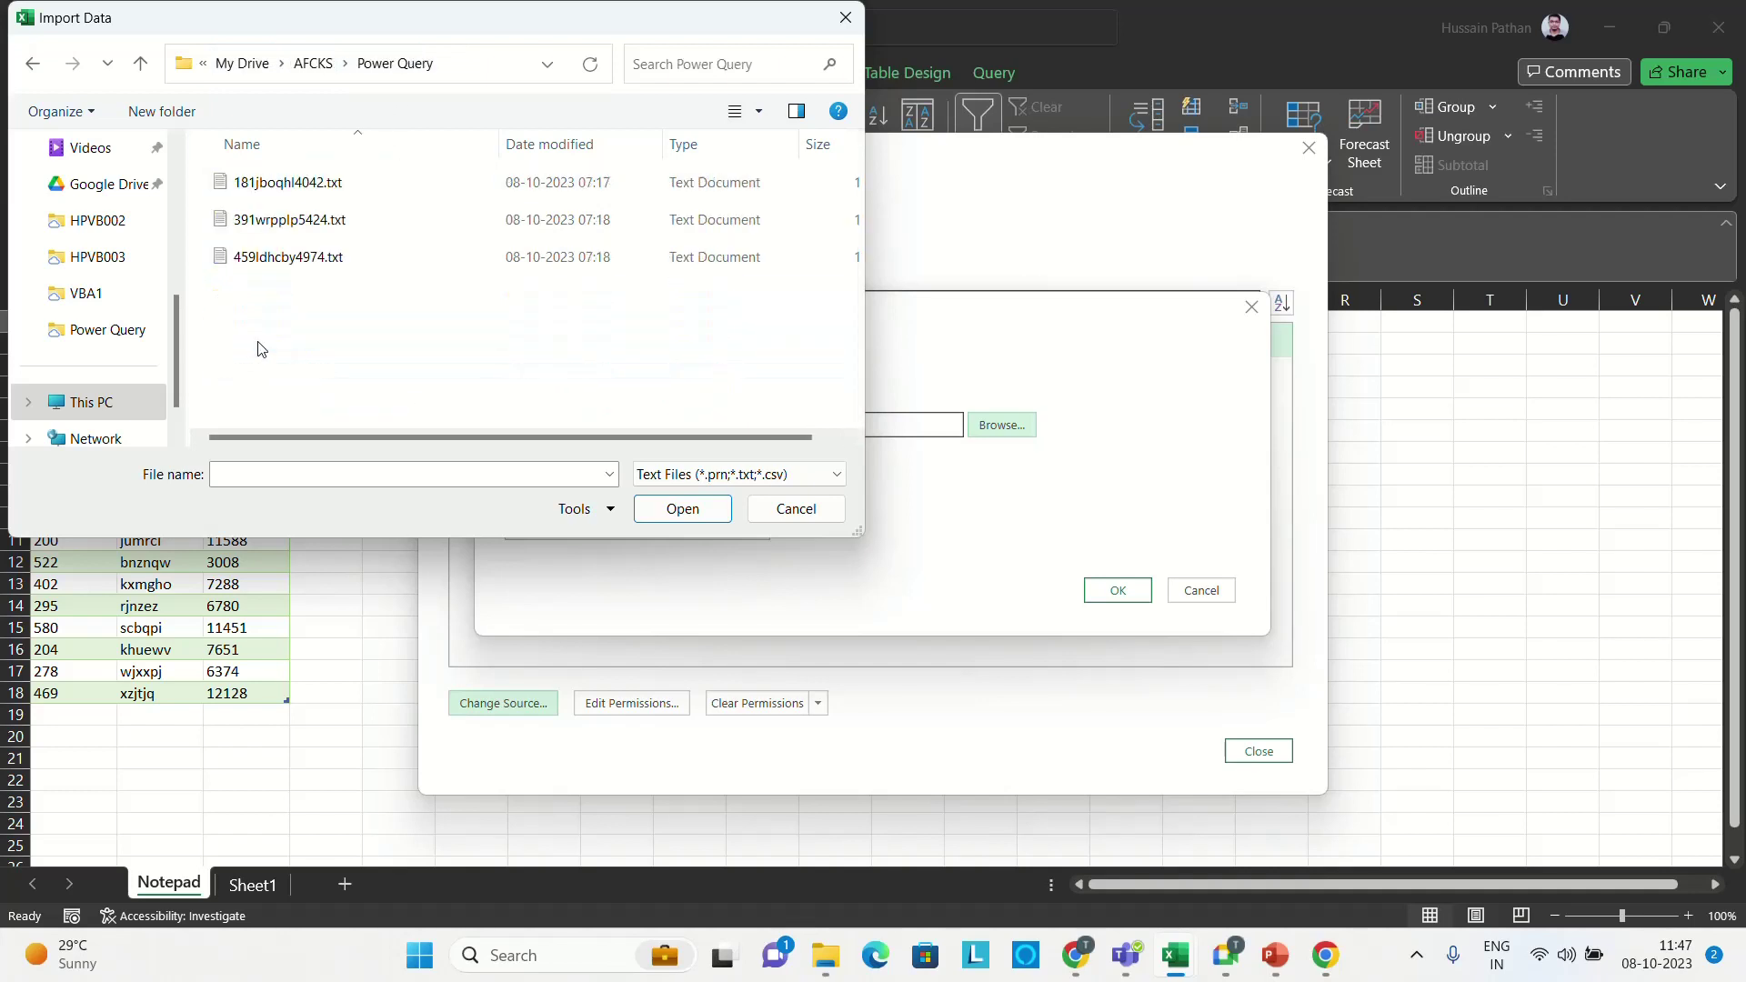
left_click(284, 193)
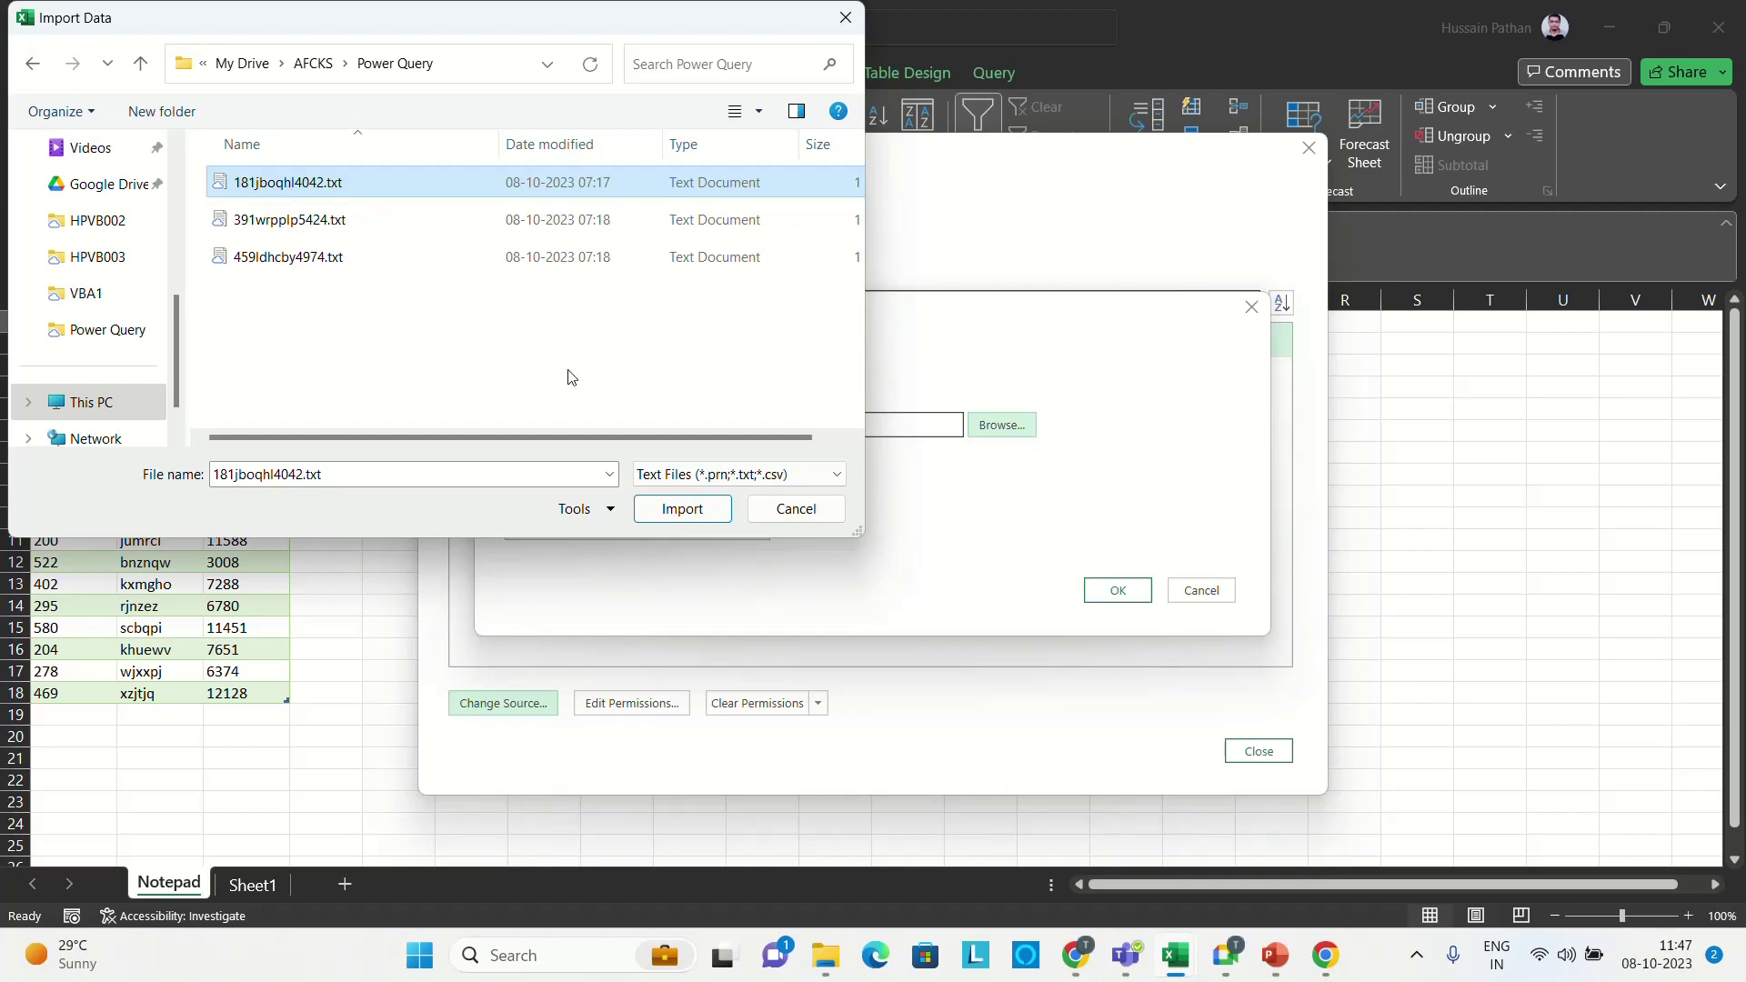
left_click(682, 510)
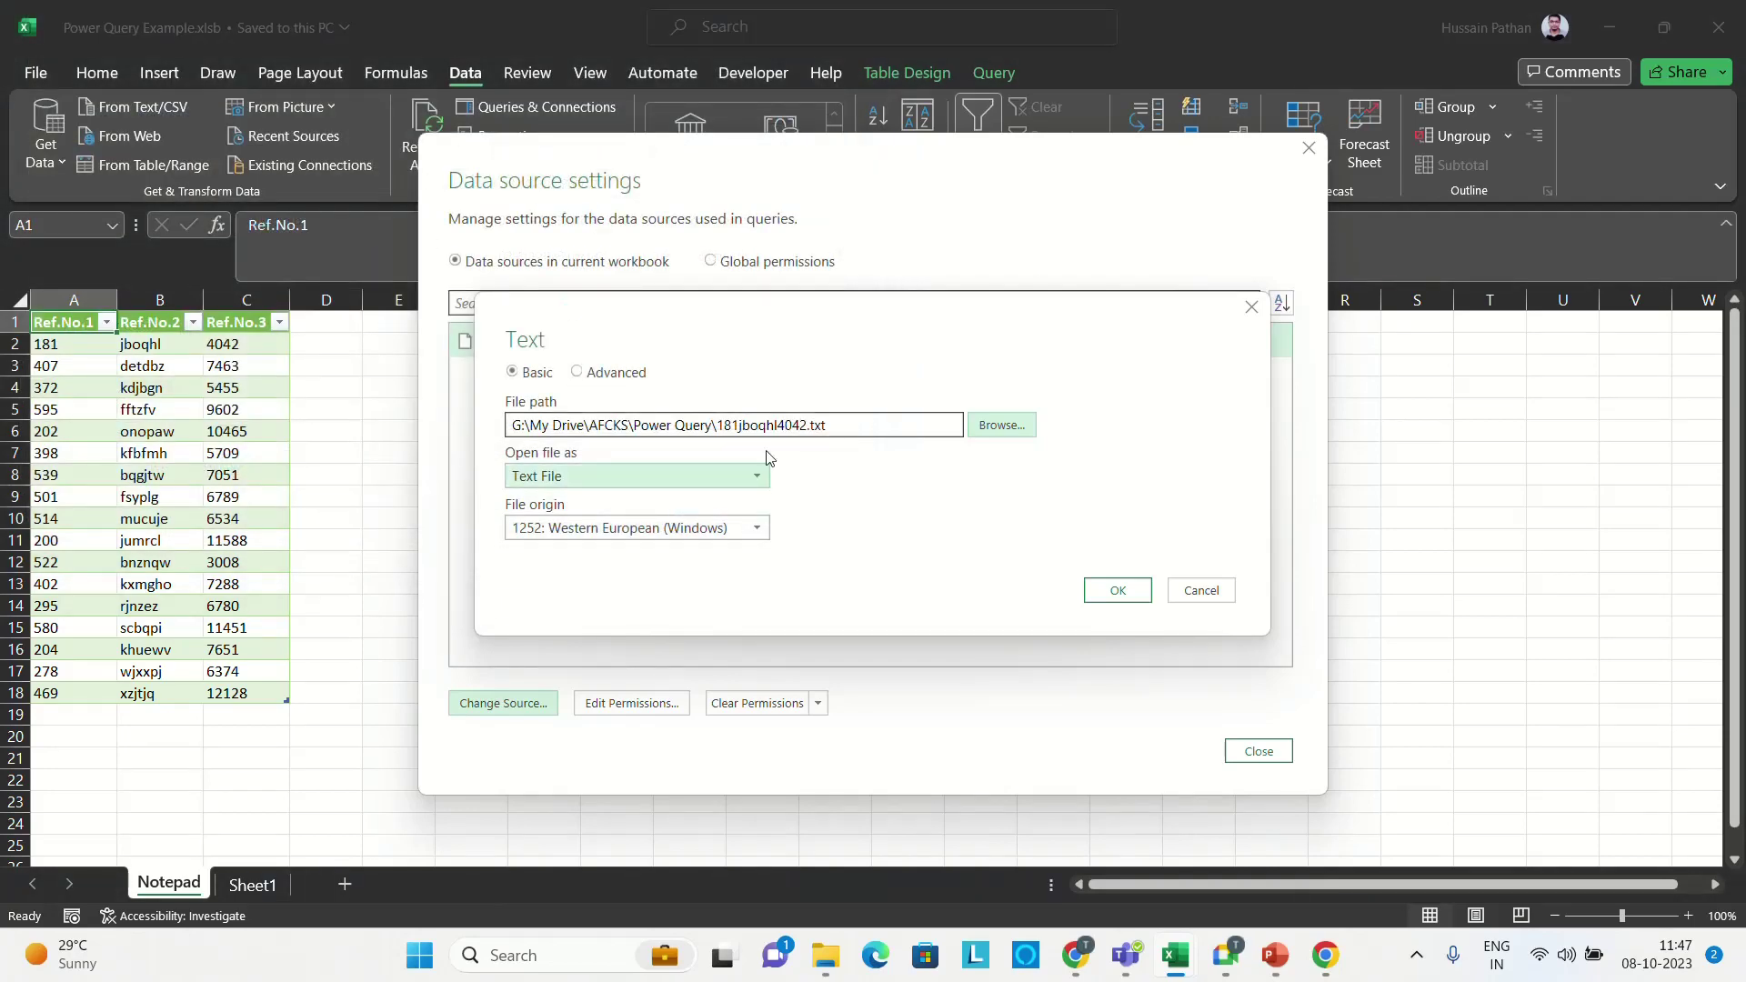
left_click(1115, 590)
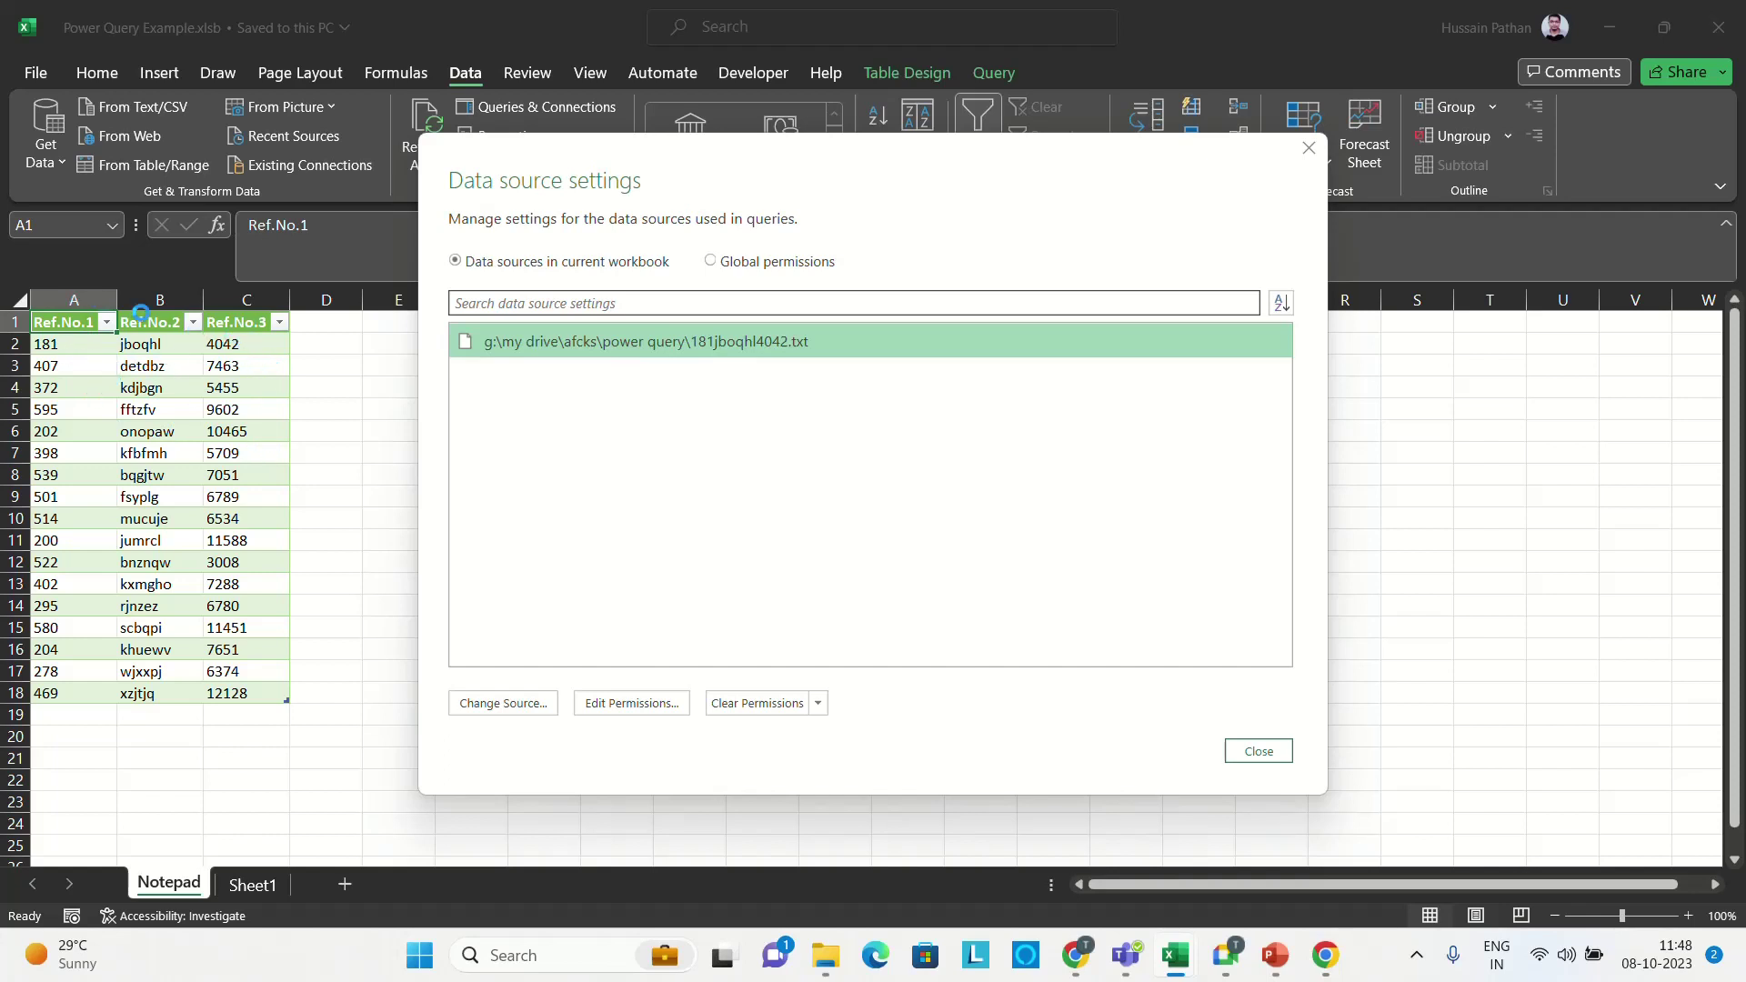
left_click(1256, 757)
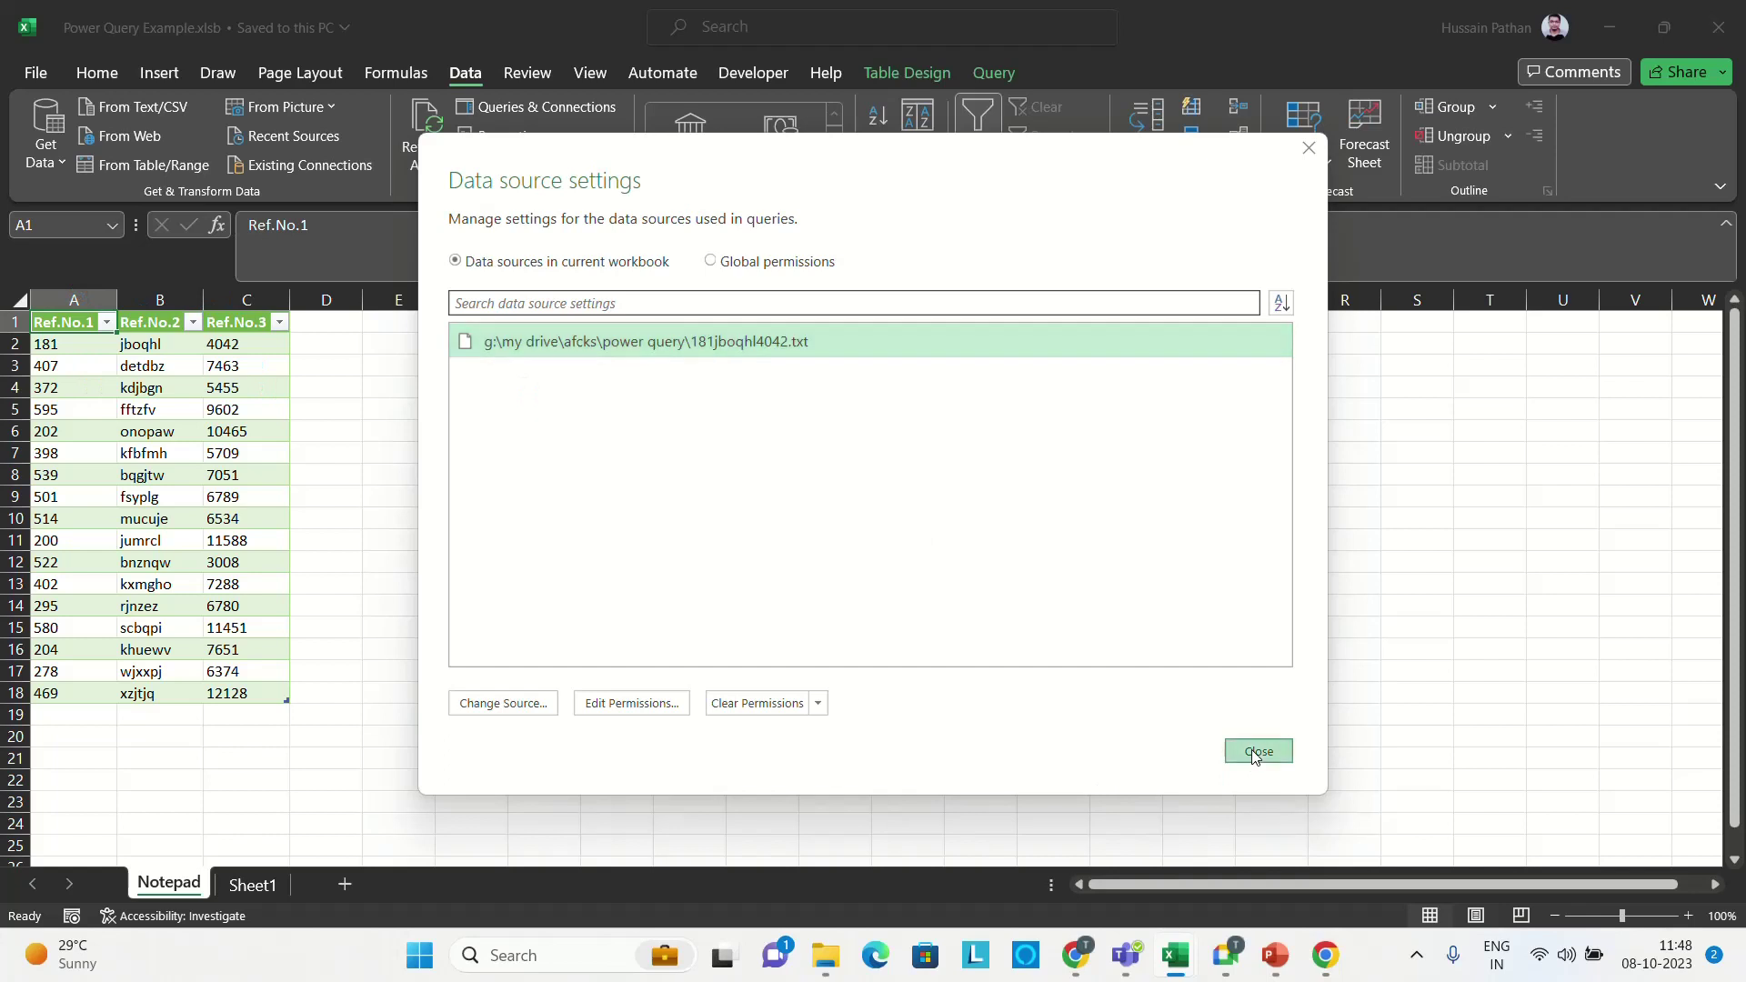
left_click(426, 147)
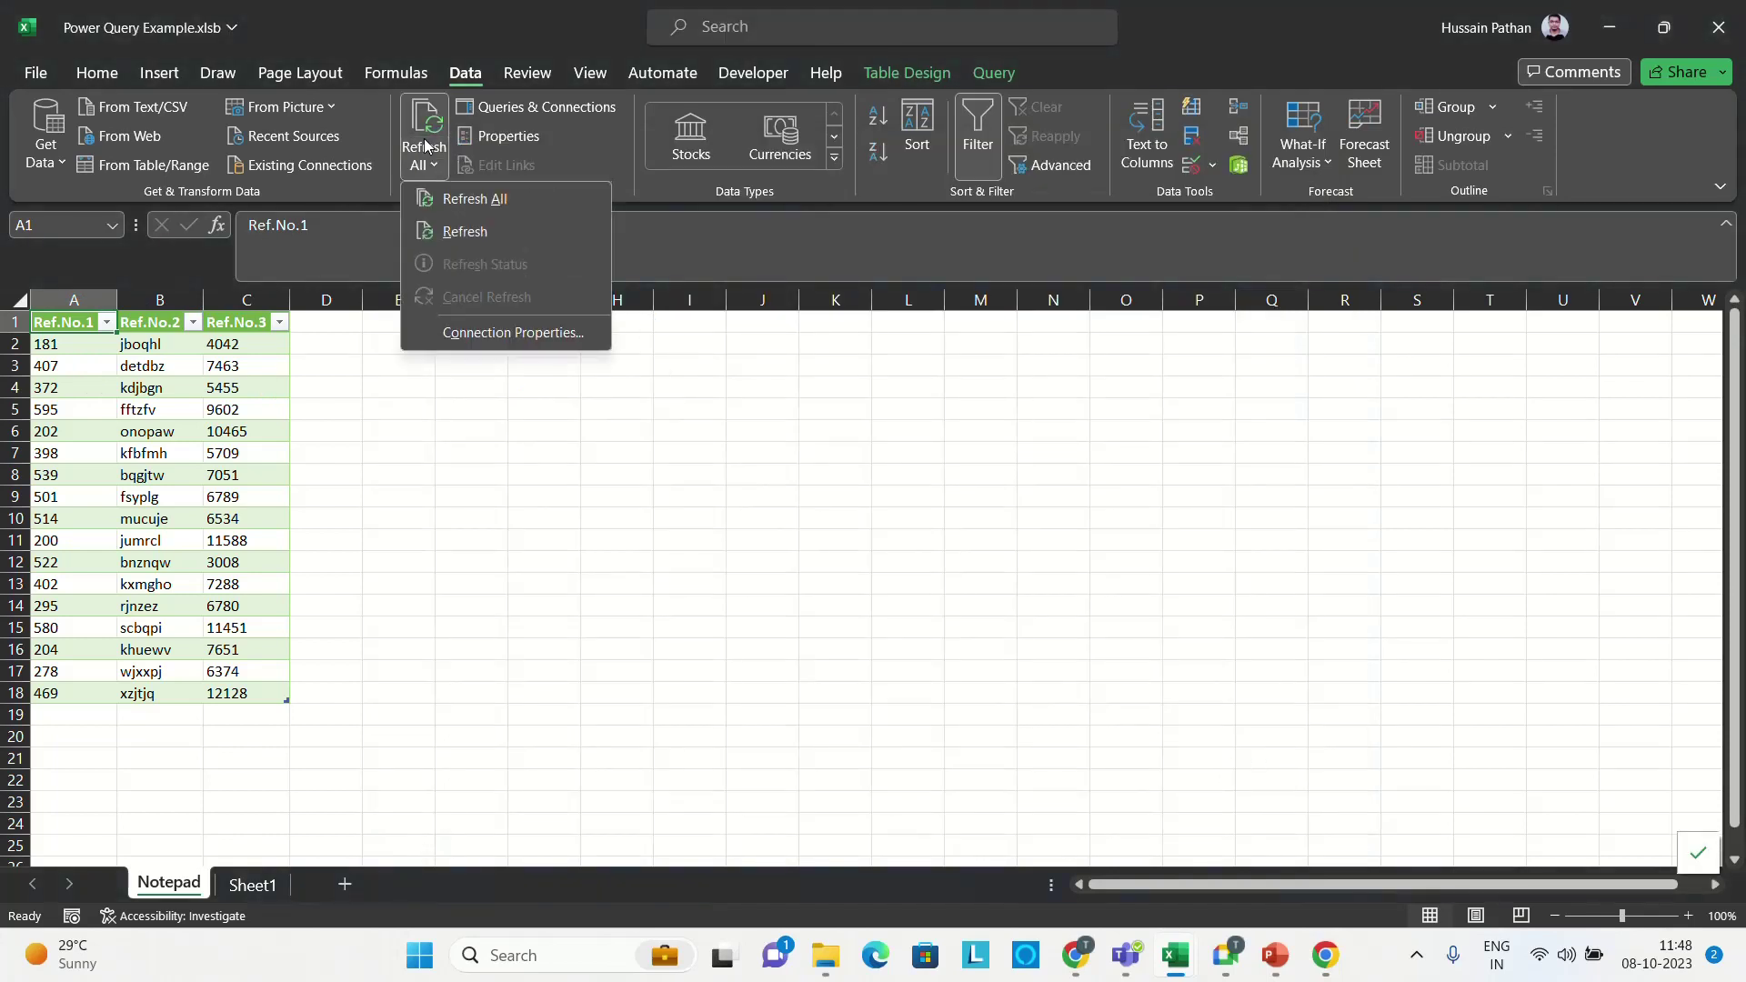
left_click(457, 232)
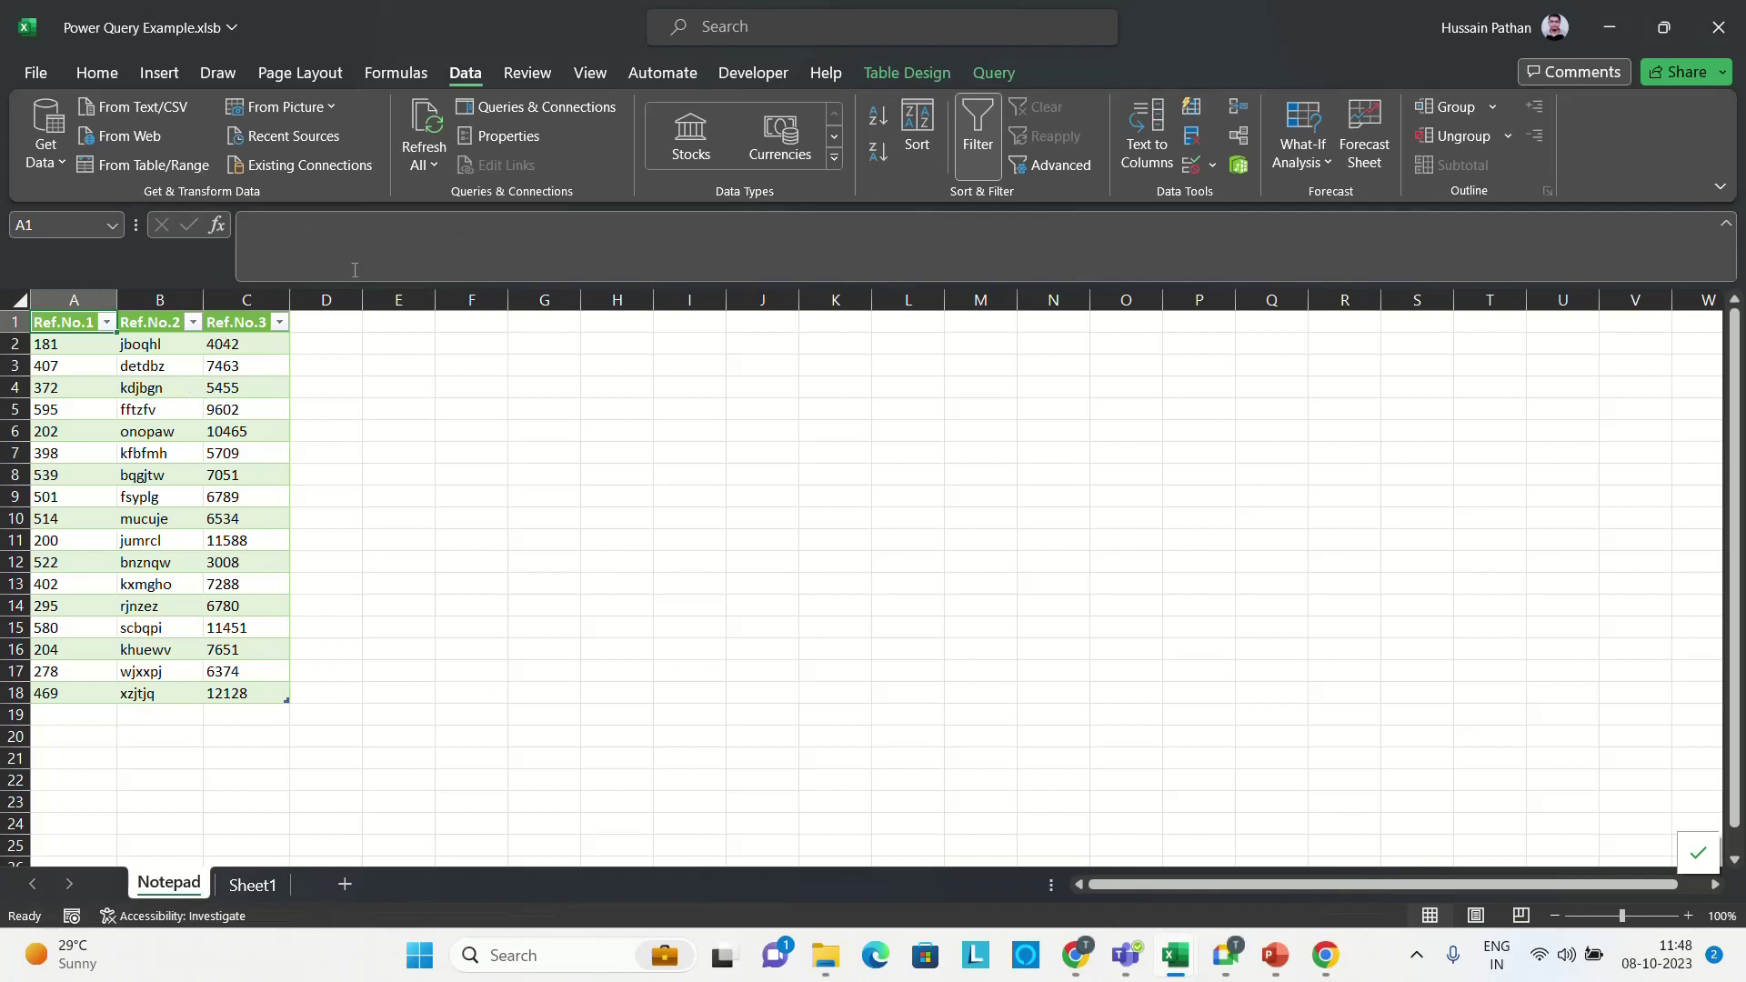
- Change the workbook's data source to 391wrpplp5424.txt in the Power Query folder and refresh the table
left_click(55, 156)
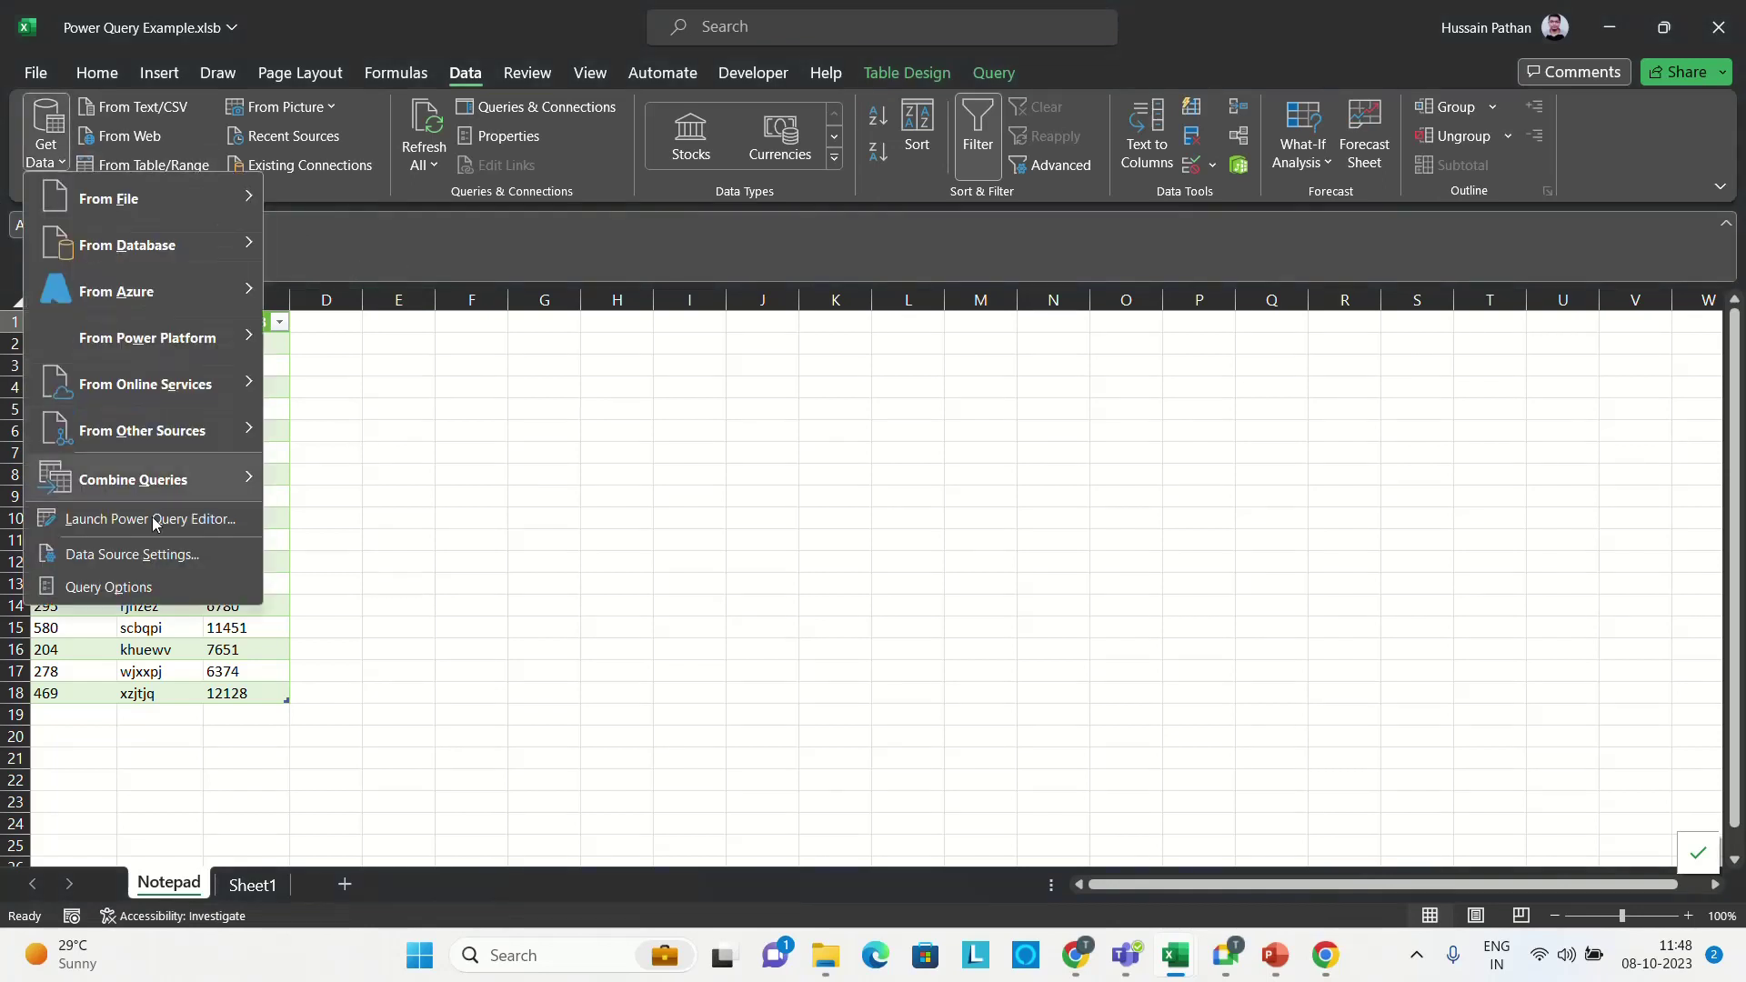
left_click(130, 556)
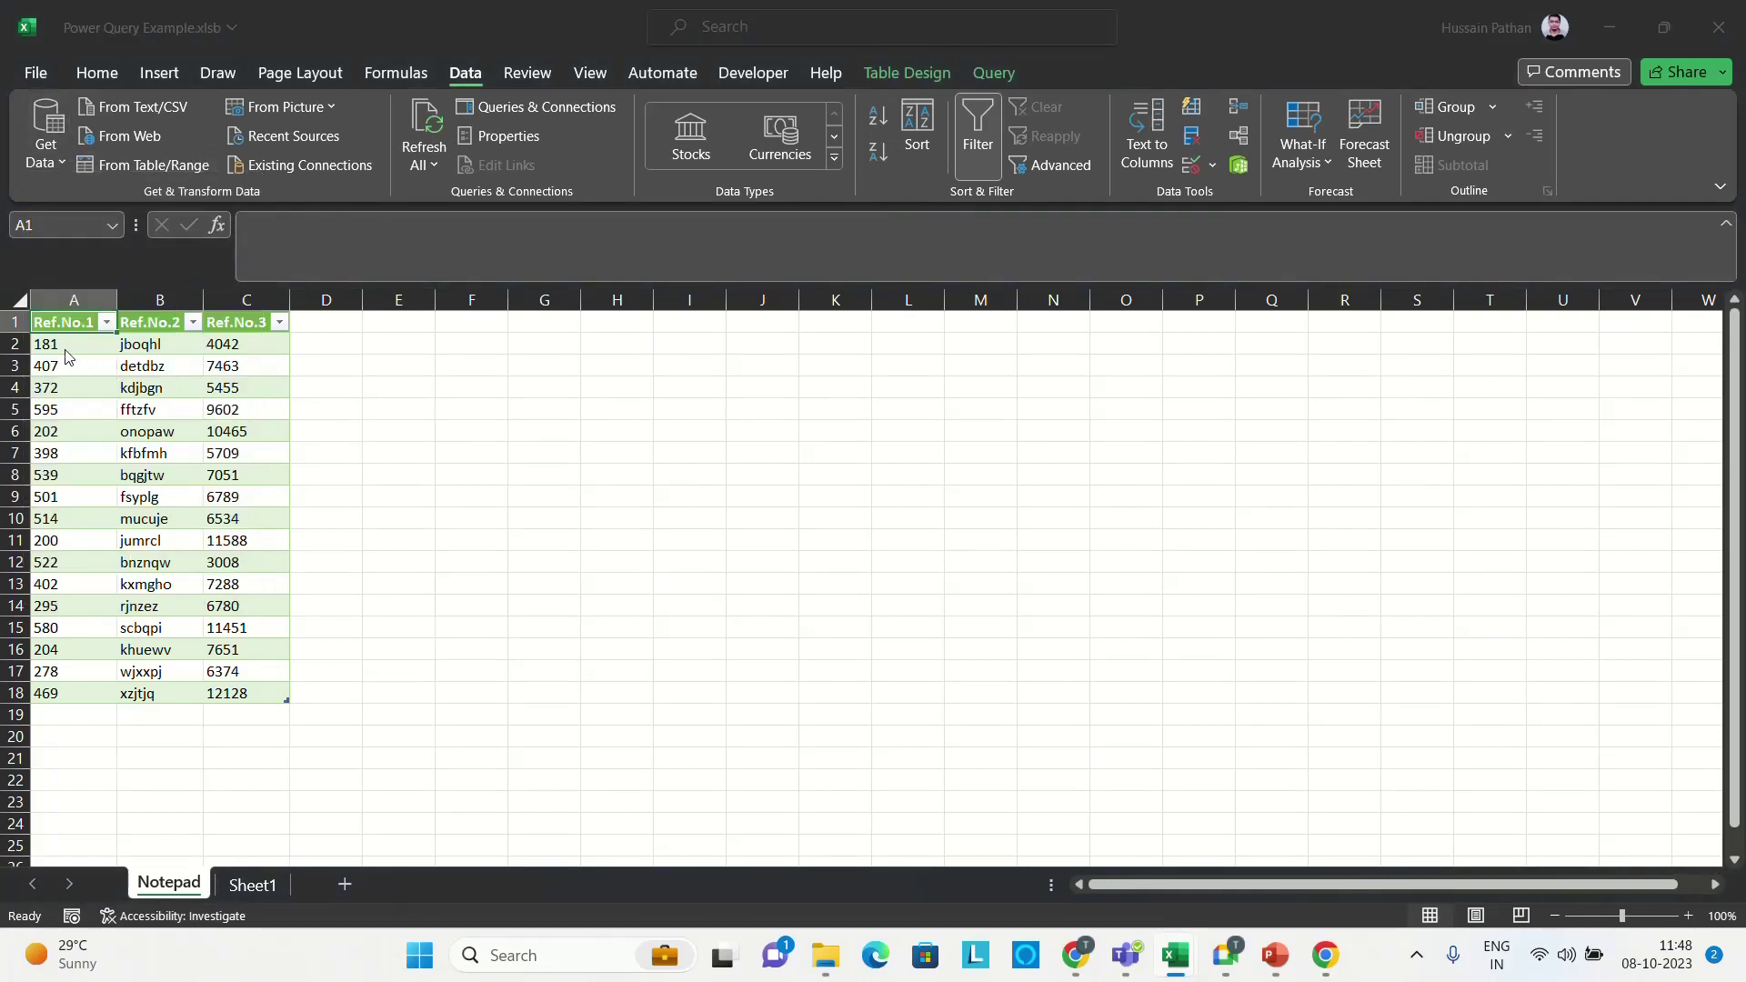
left_click(530, 705)
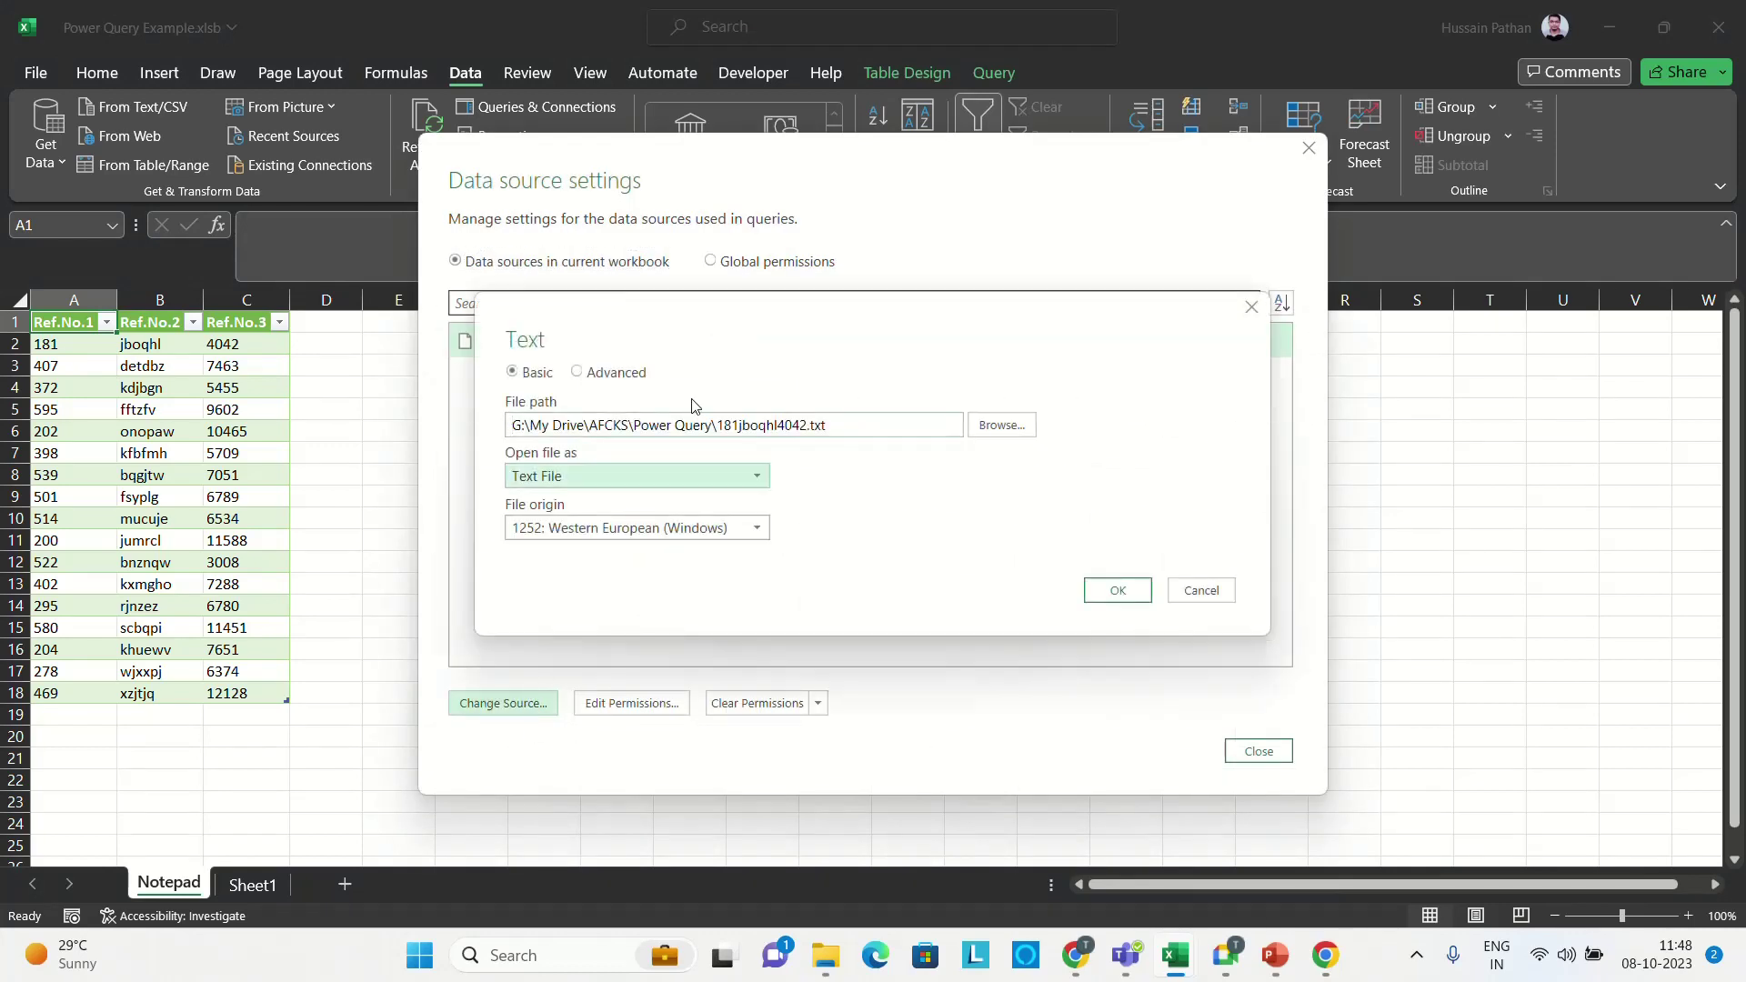
left_click(1000, 426)
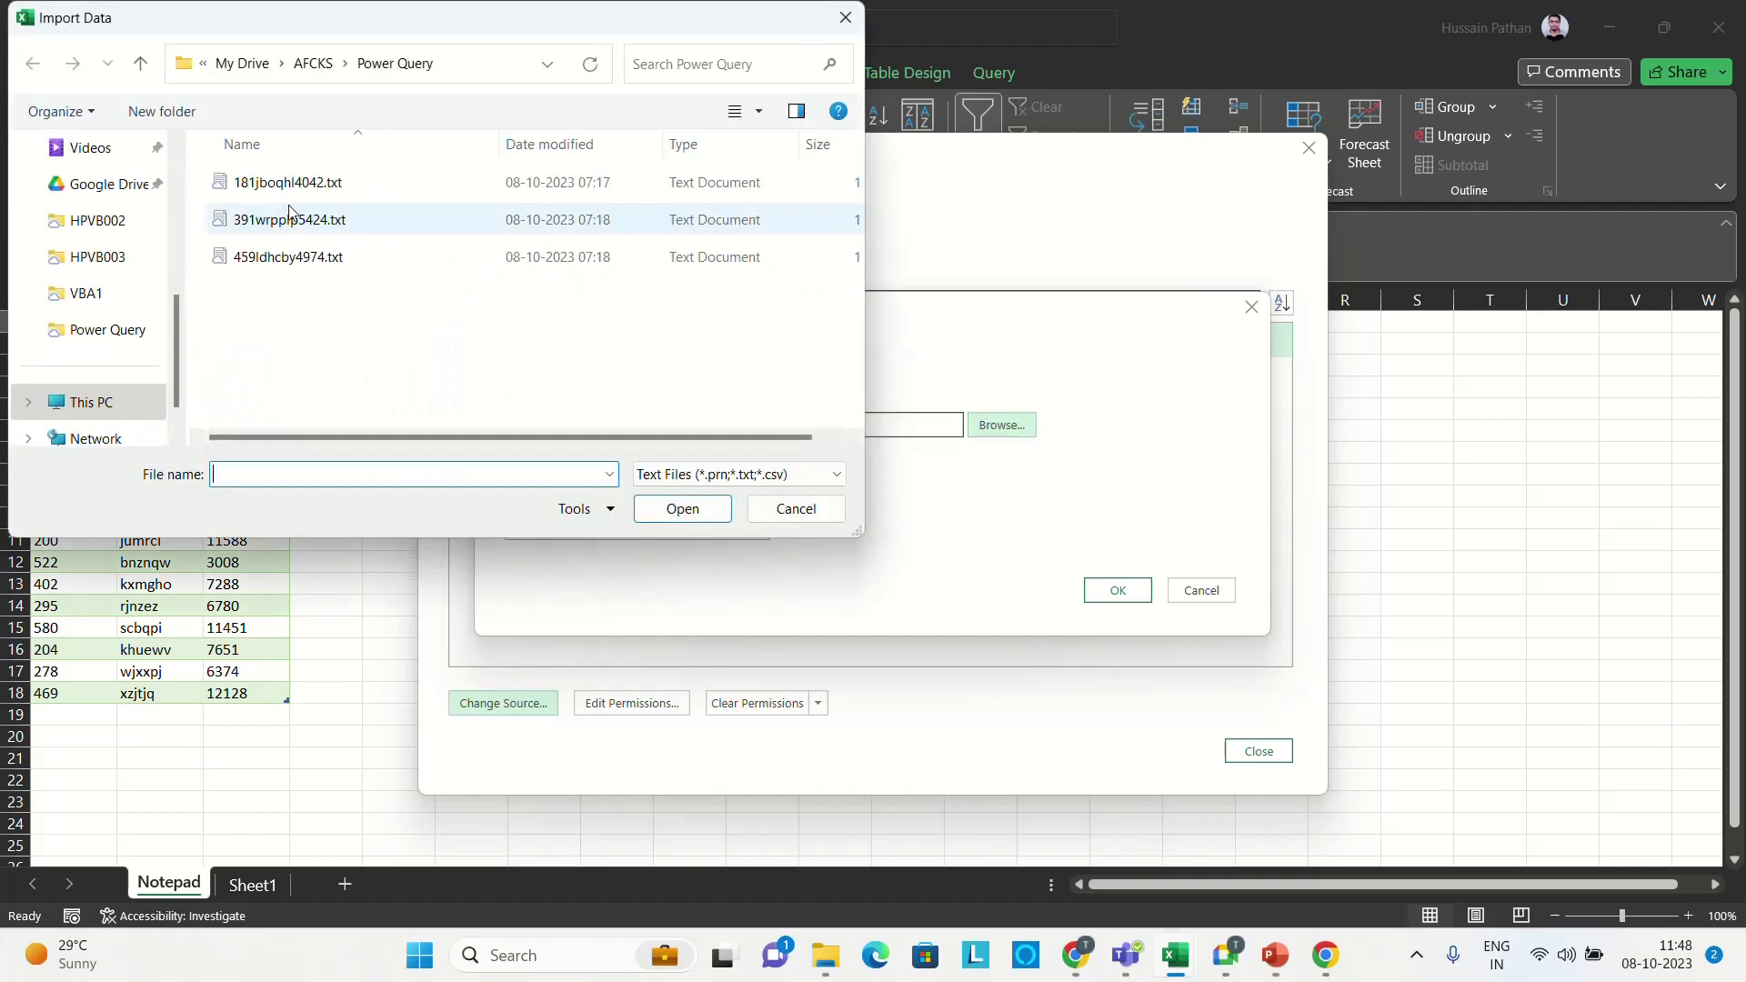
left_click(291, 219)
left_click(681, 509)
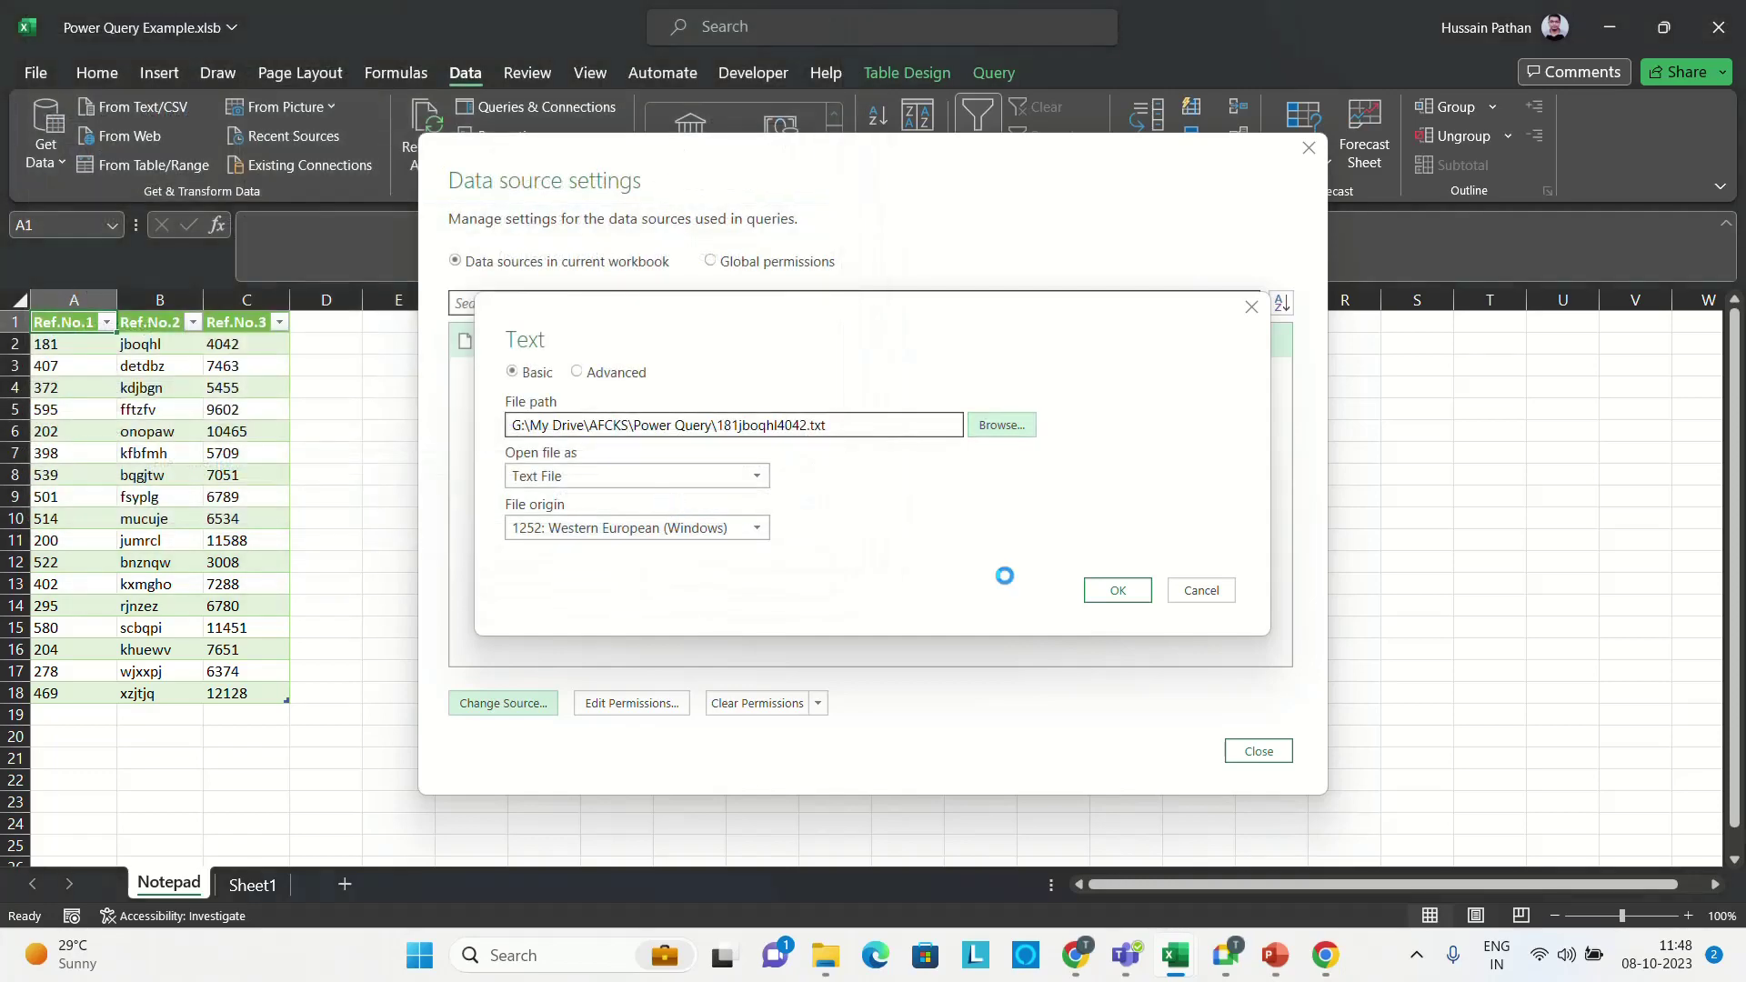
left_click(1118, 591)
left_click(1259, 751)
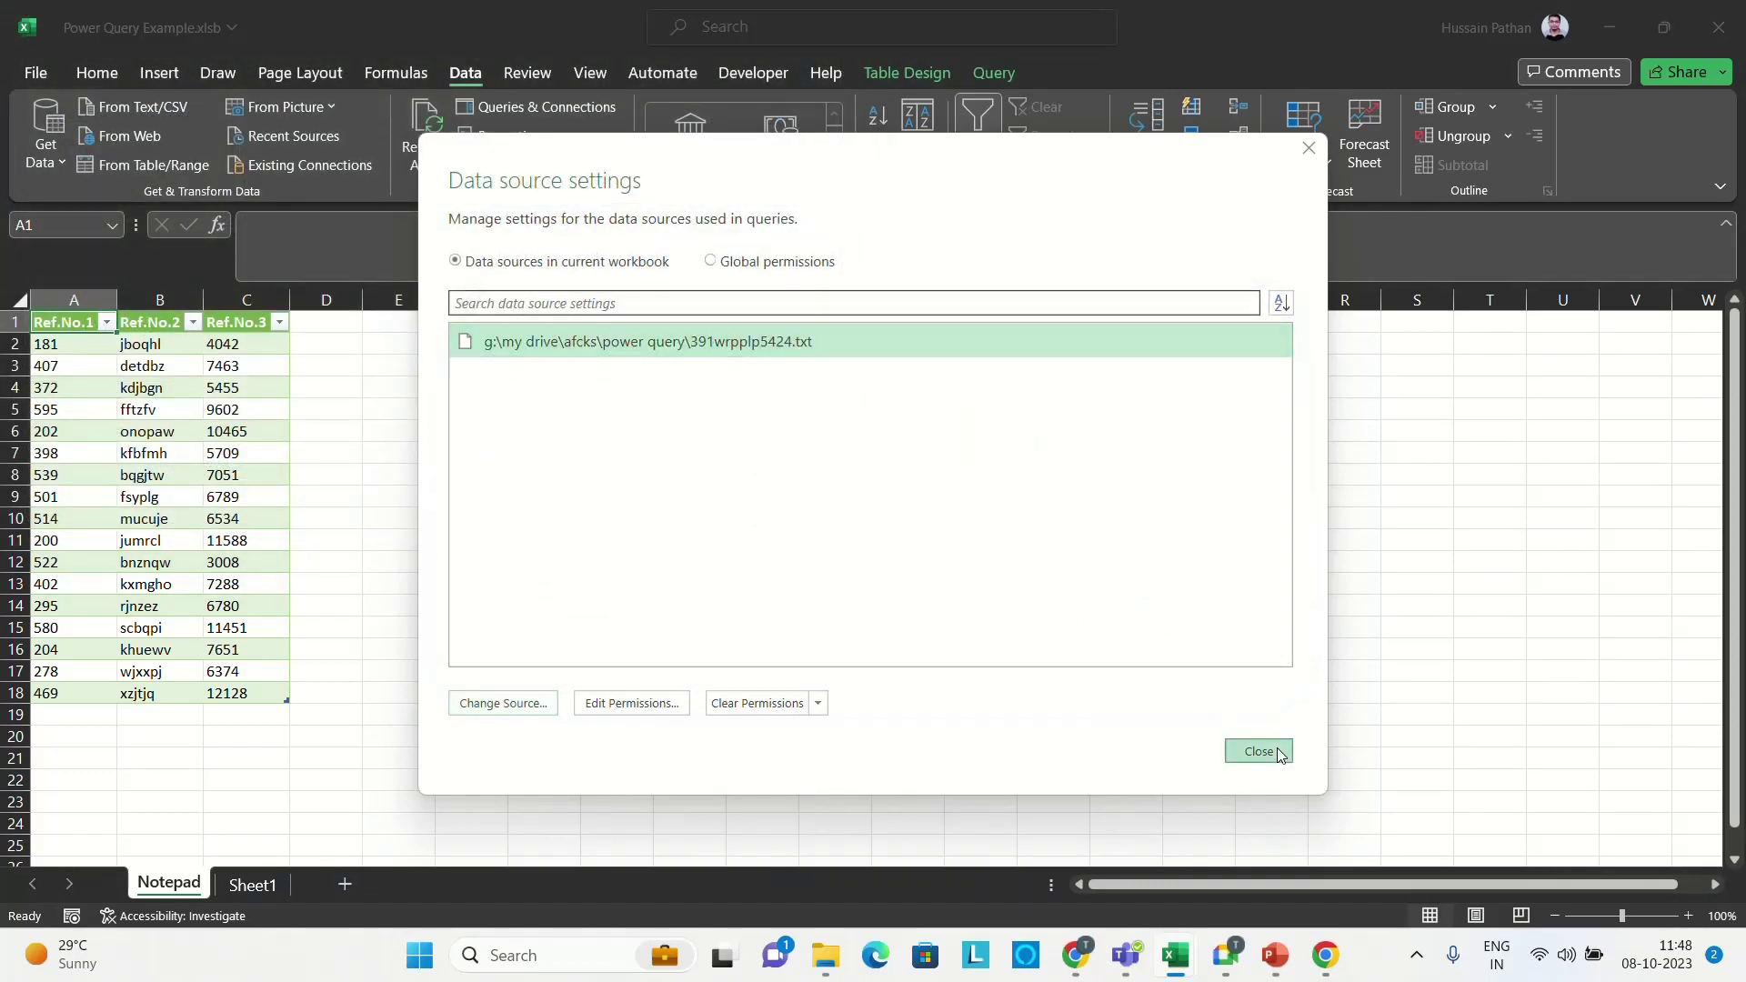
left_click(428, 116)
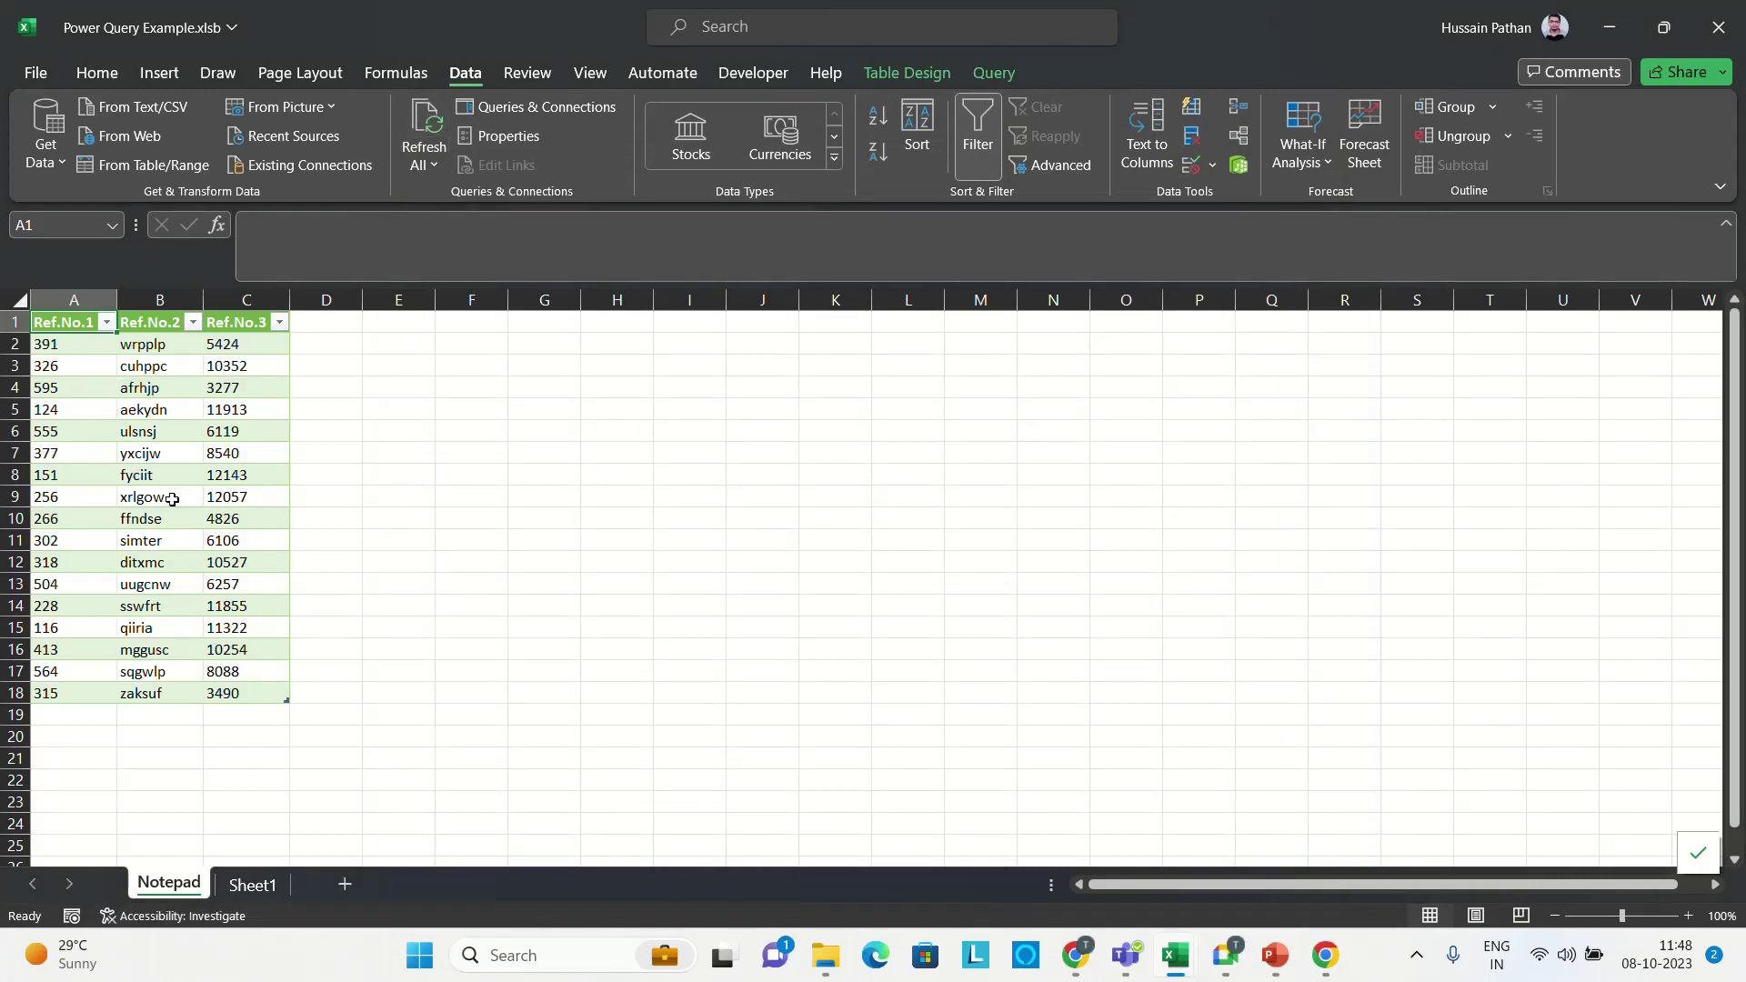
- Show the workbook's queries and connections and open the Notepad query in the Power Query Editor
left_click(80, 345)
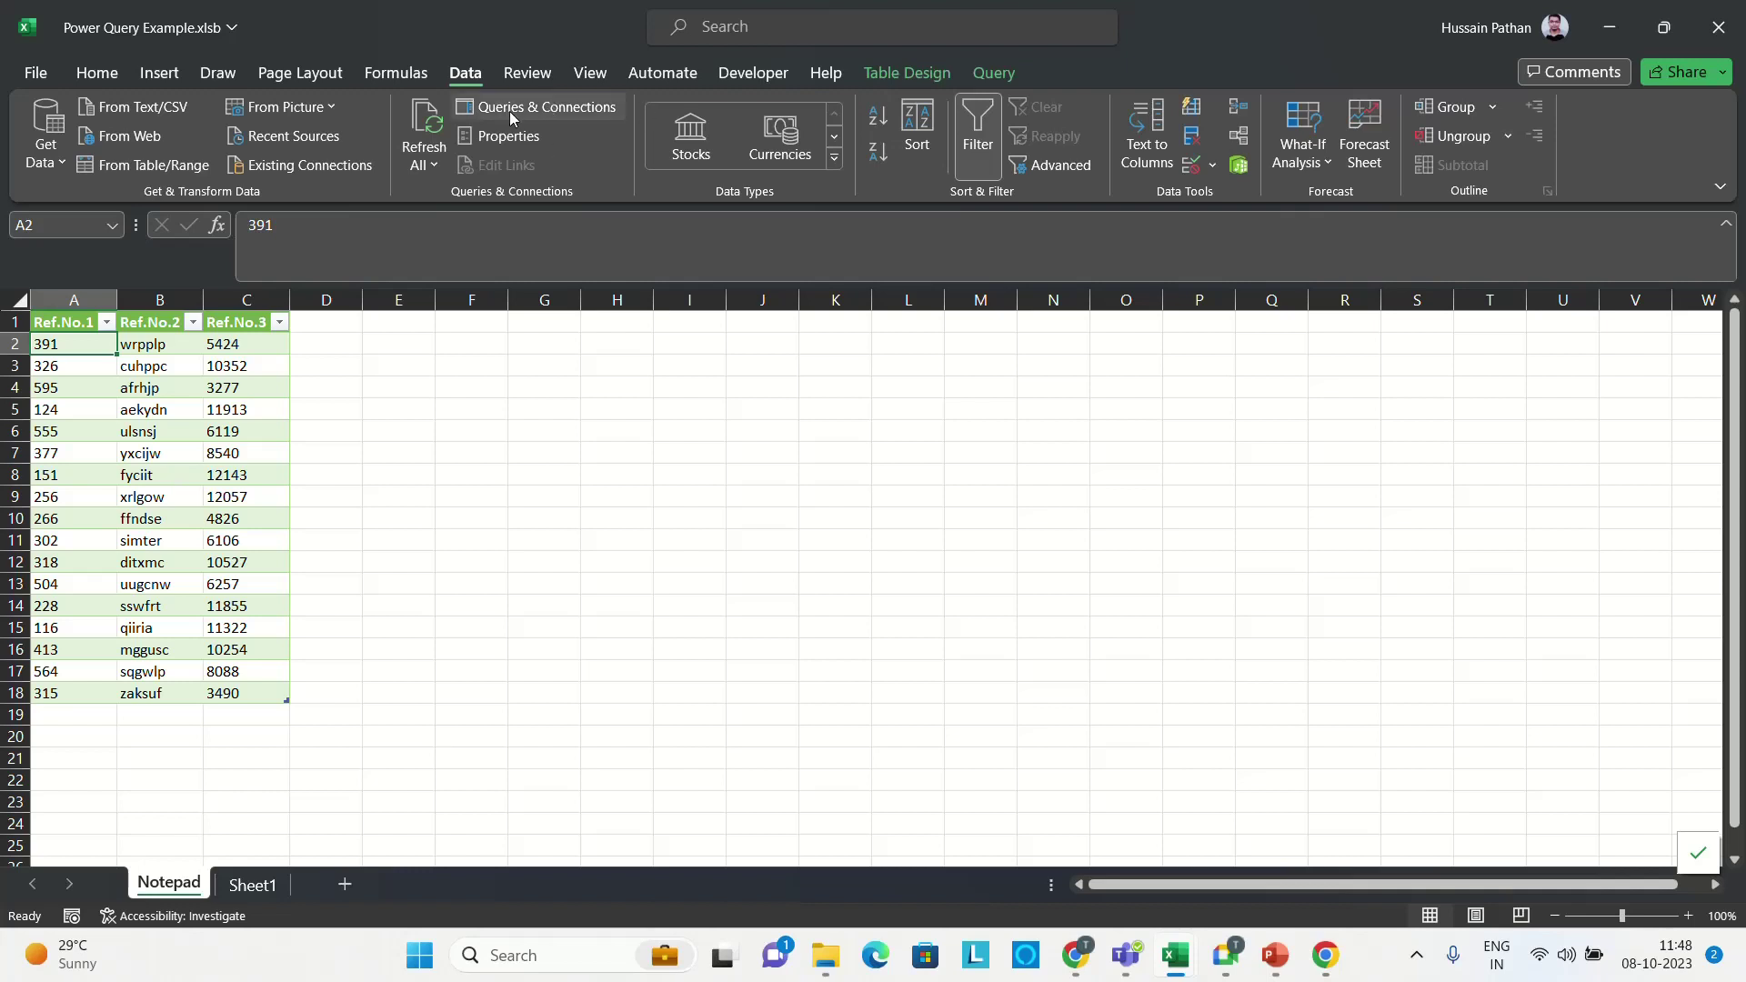
left_click(565, 111)
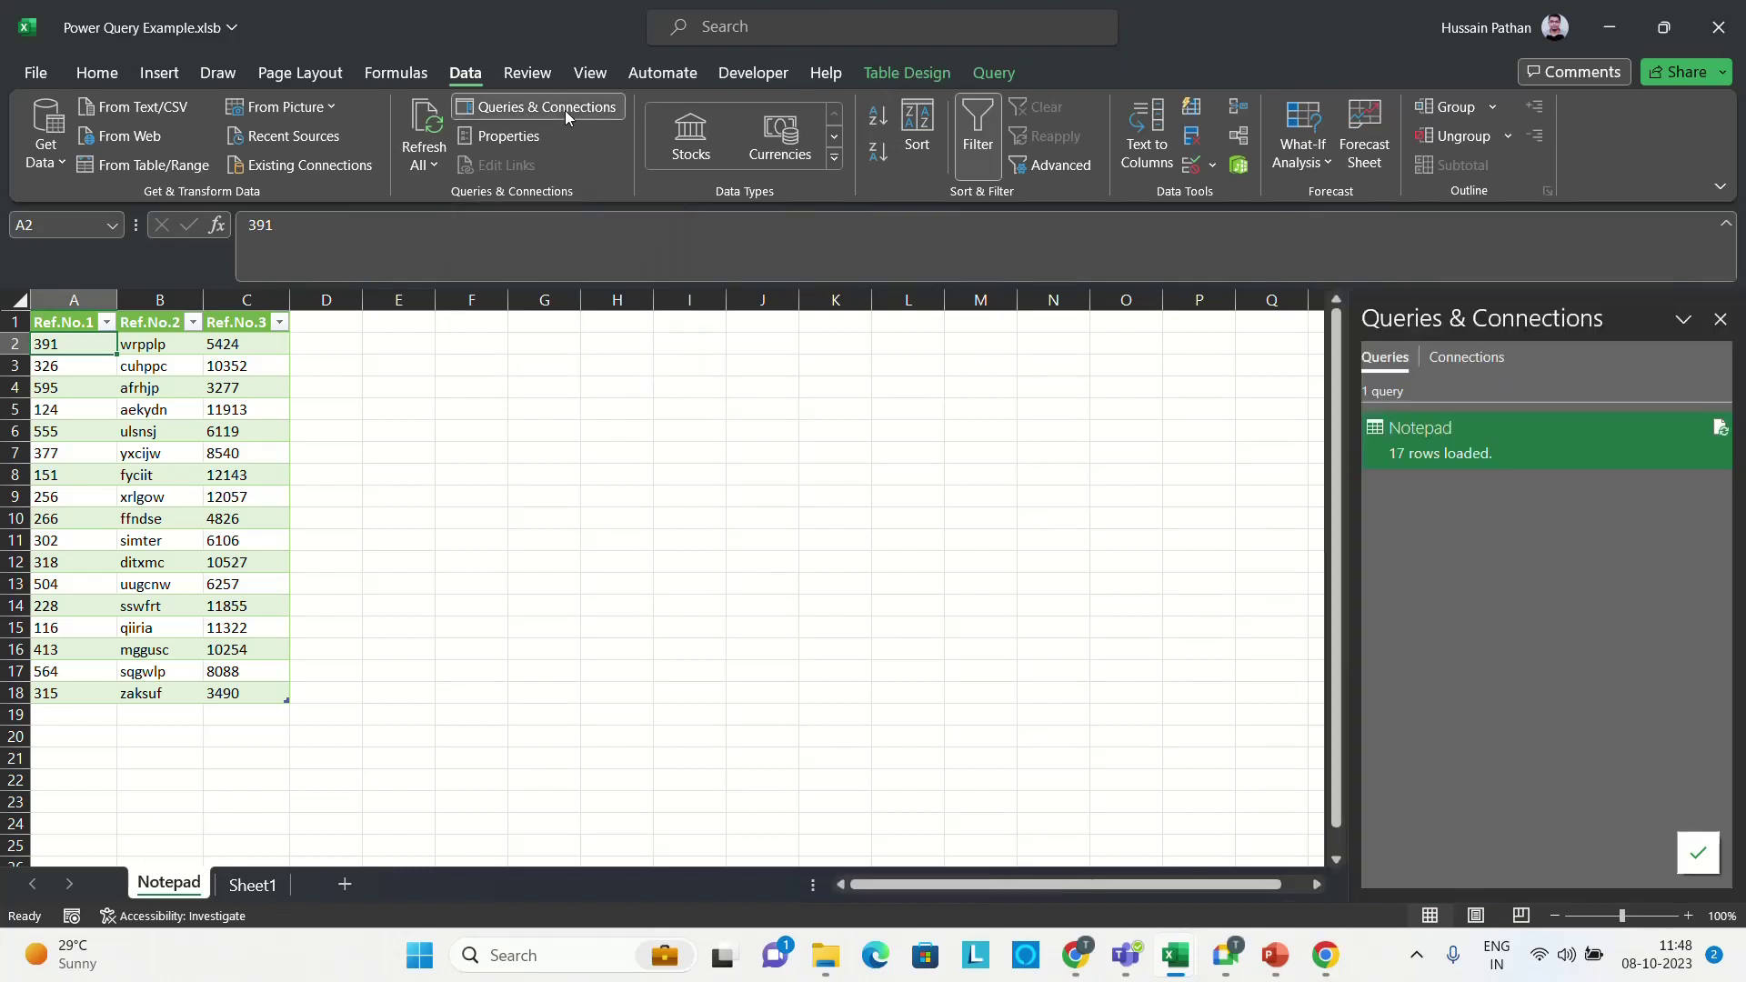
left_click(1431, 443)
double_click(1432, 442)
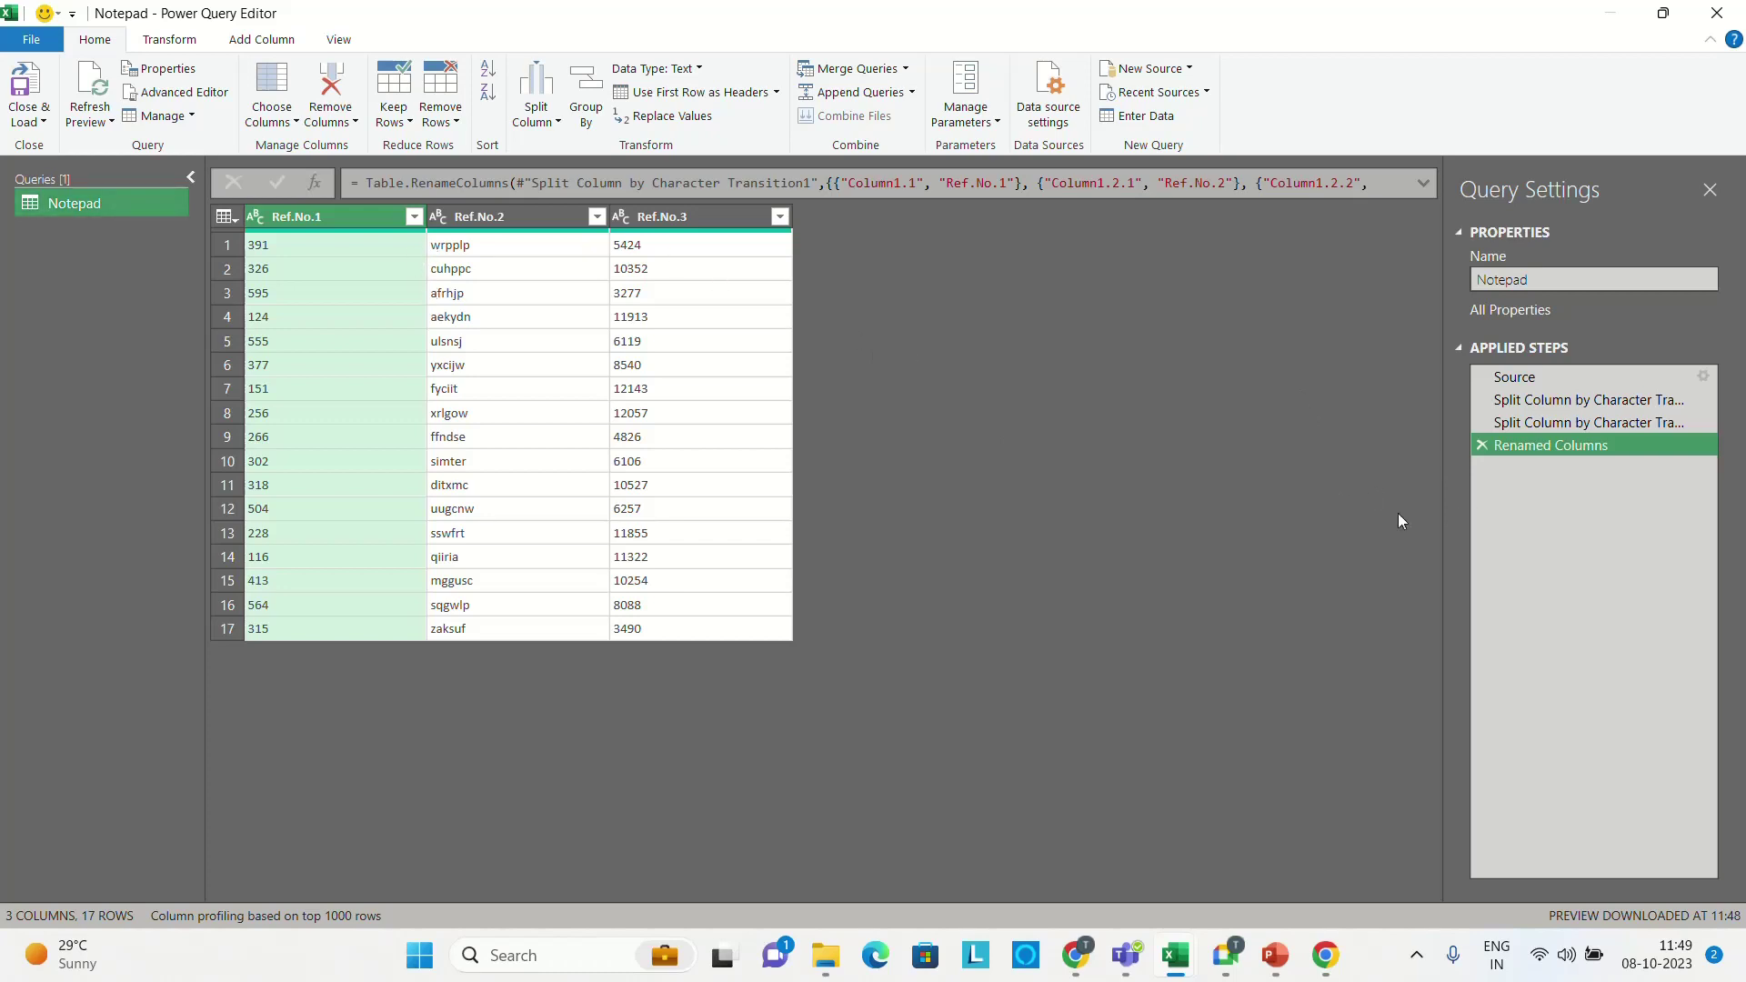
- Examine the data at each applied step of the Notepad query, from Source through both column splits to Renamed Columns
left_click(1523, 384)
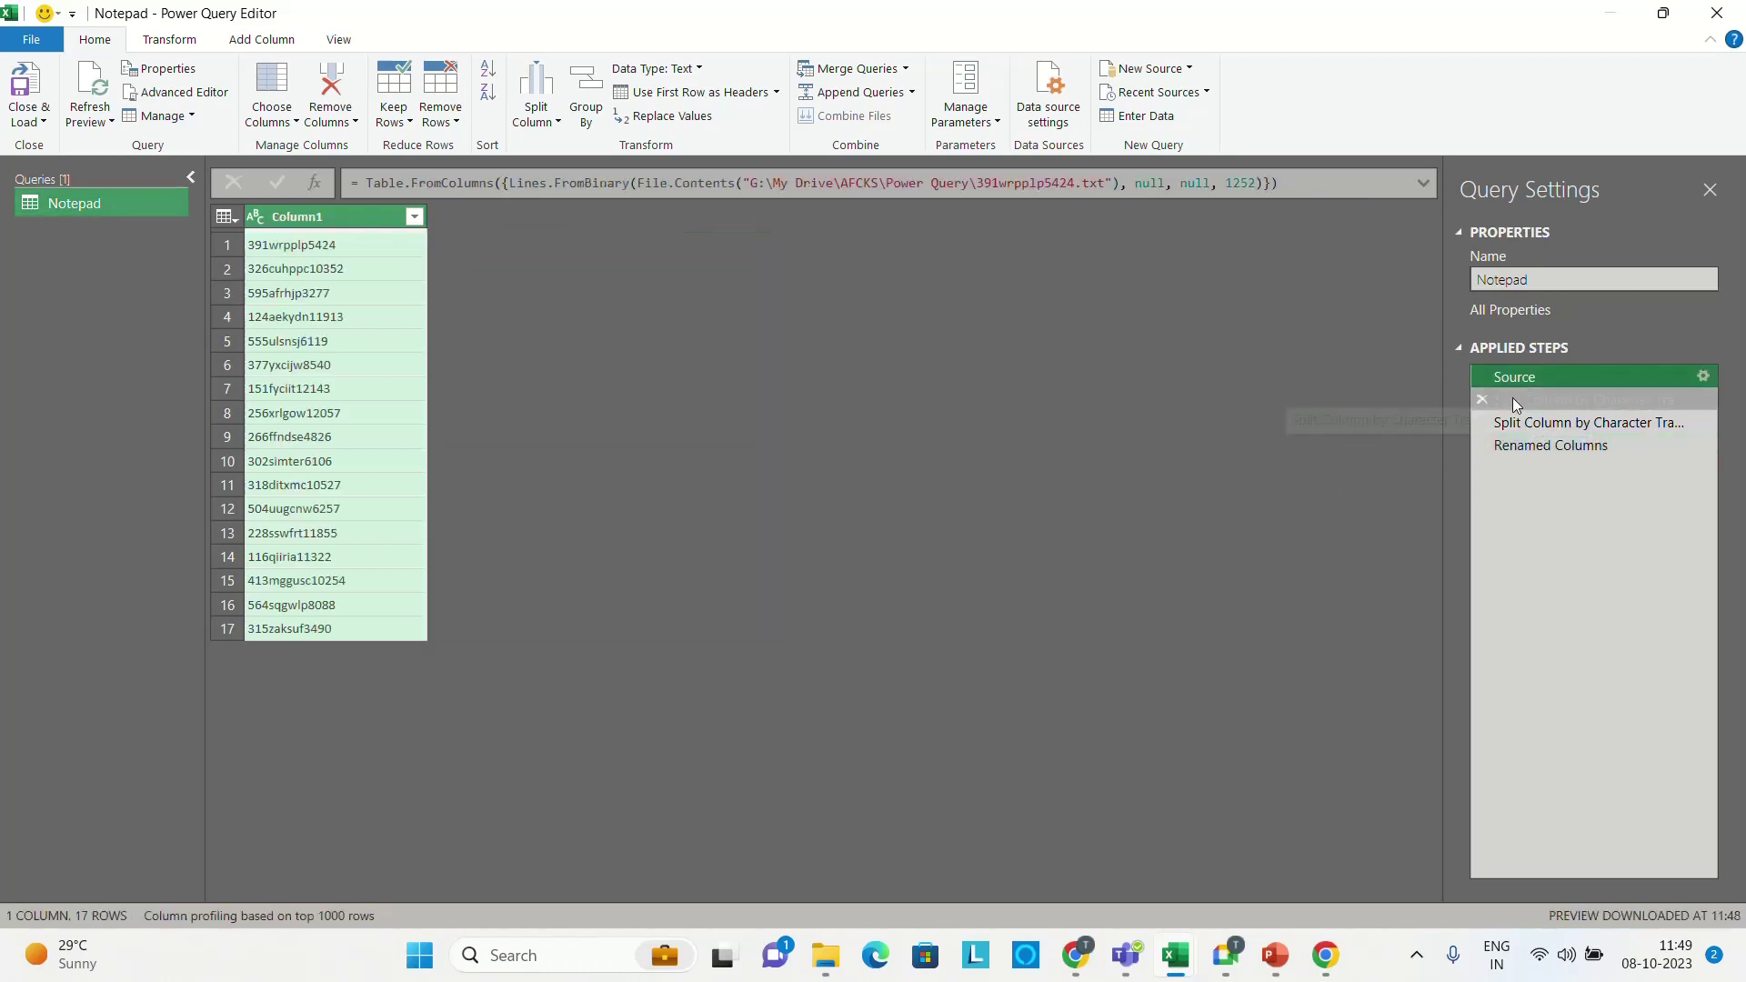
left_click(1513, 400)
left_click(1517, 422)
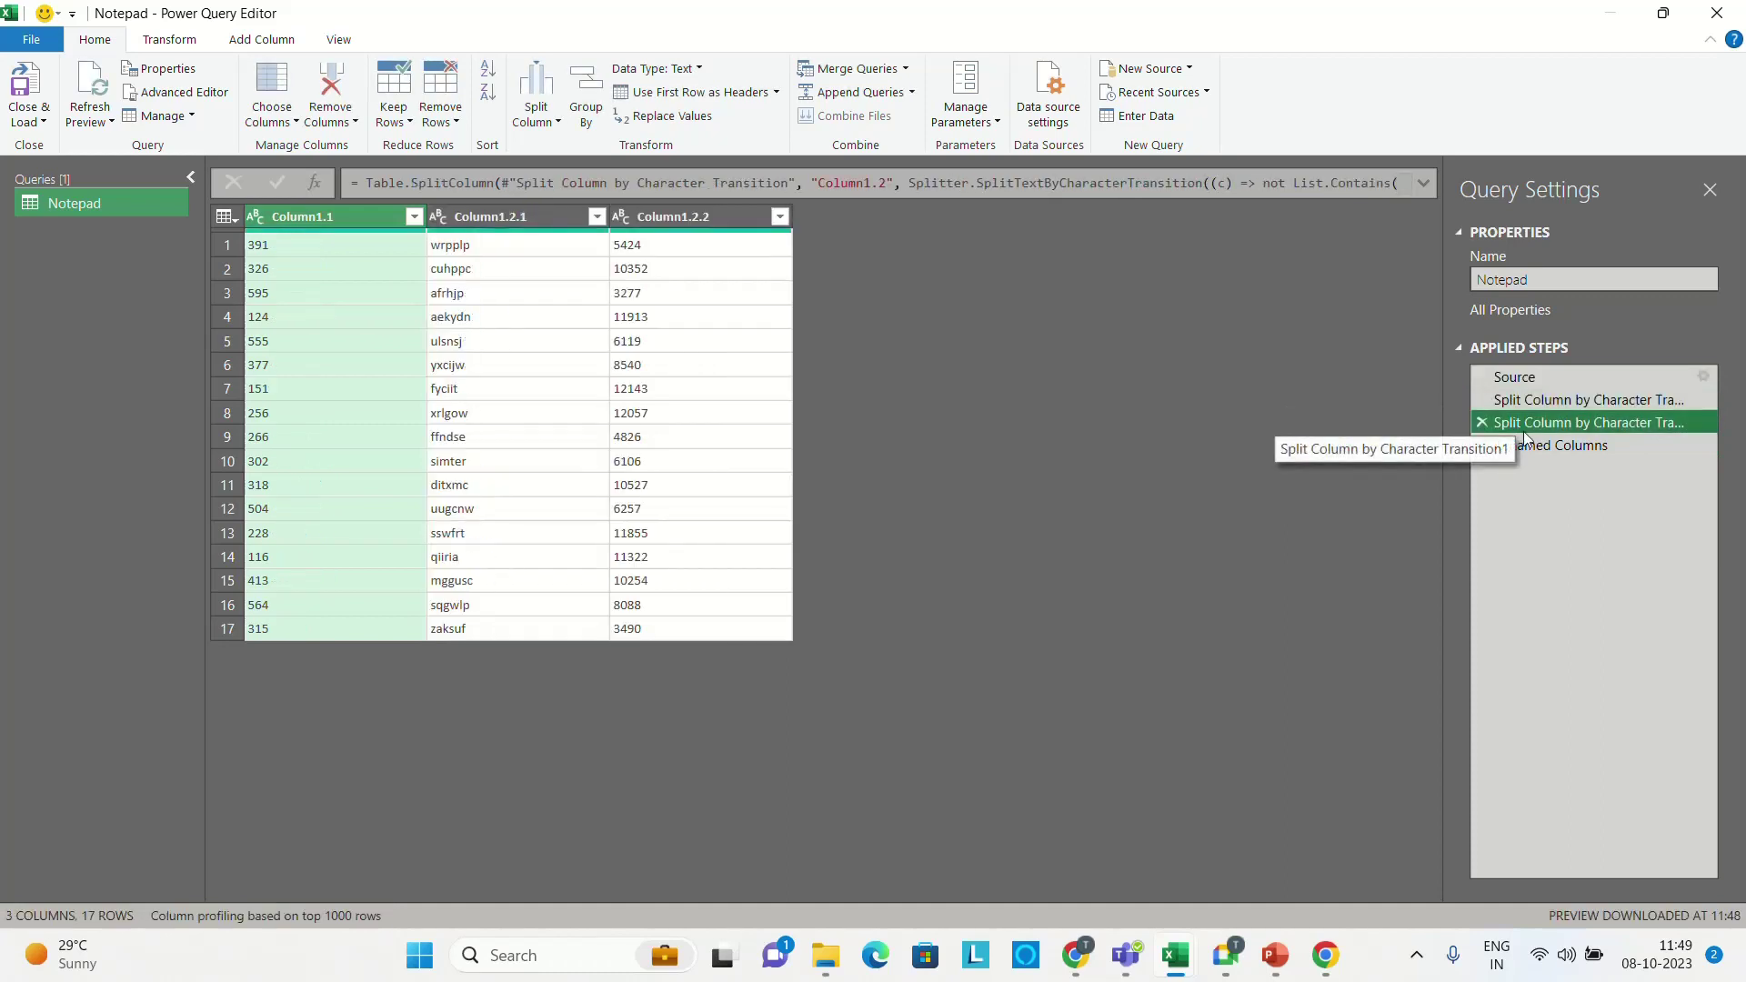
left_click(1538, 445)
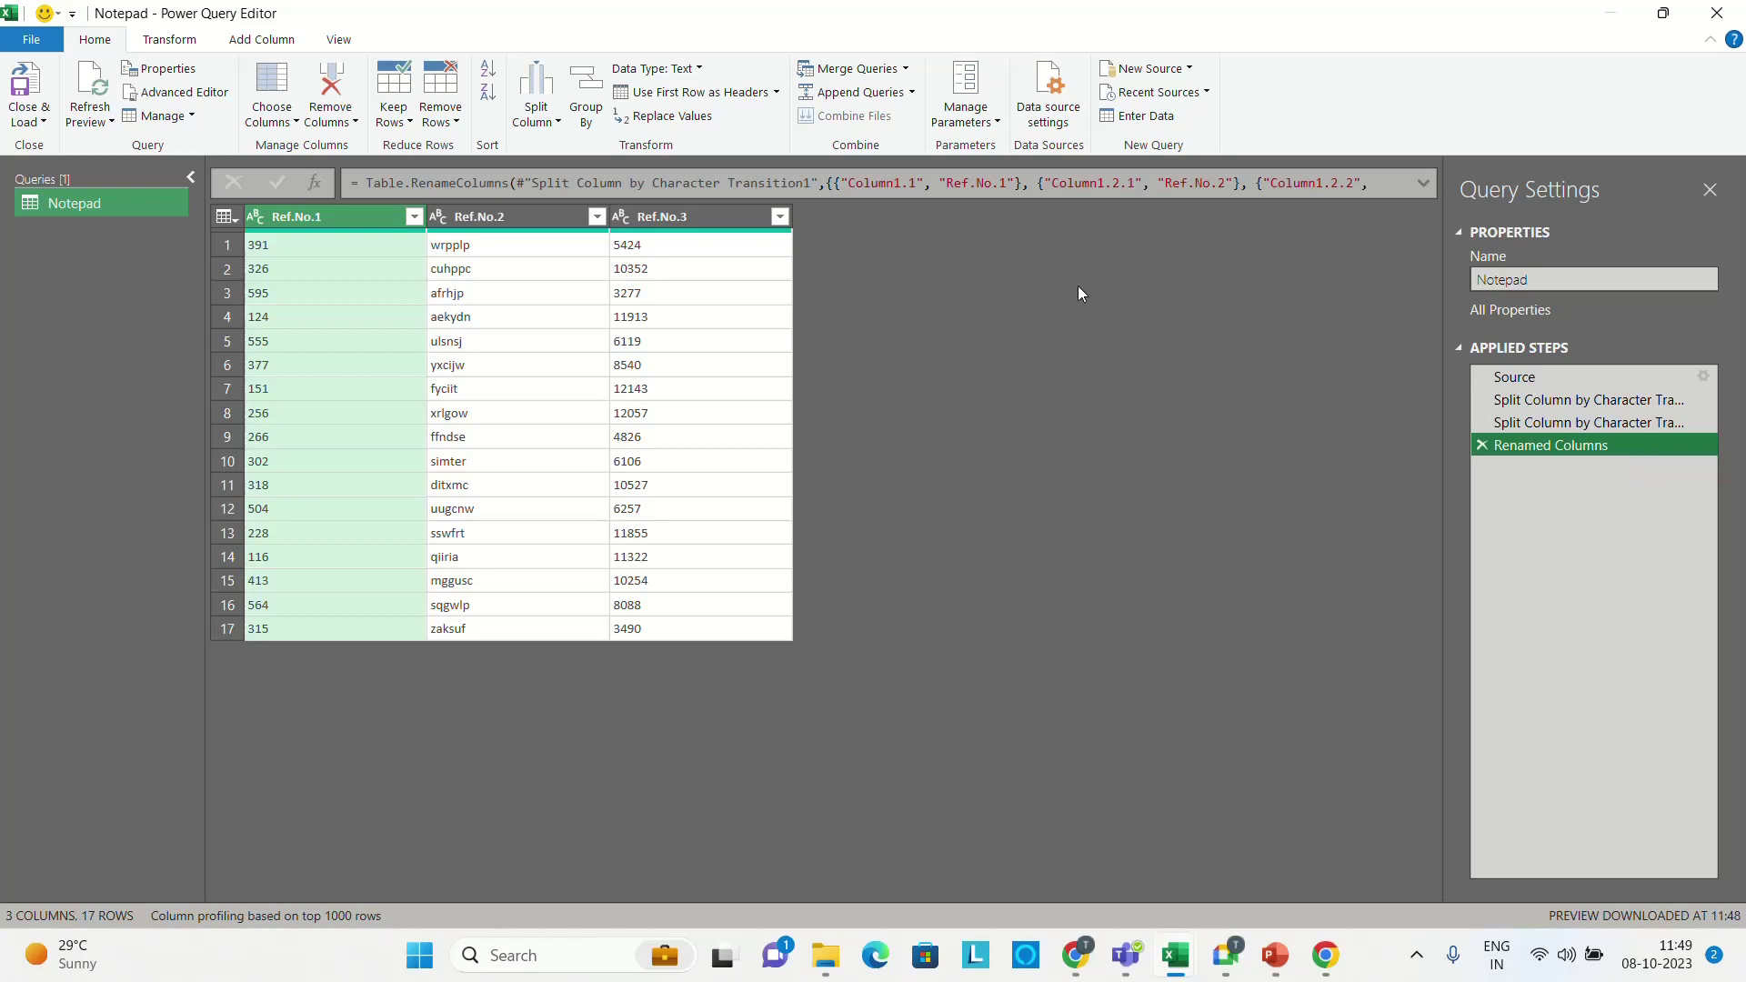
- Show the Notepad query's code in the Advanced Editor
left_click(338, 39)
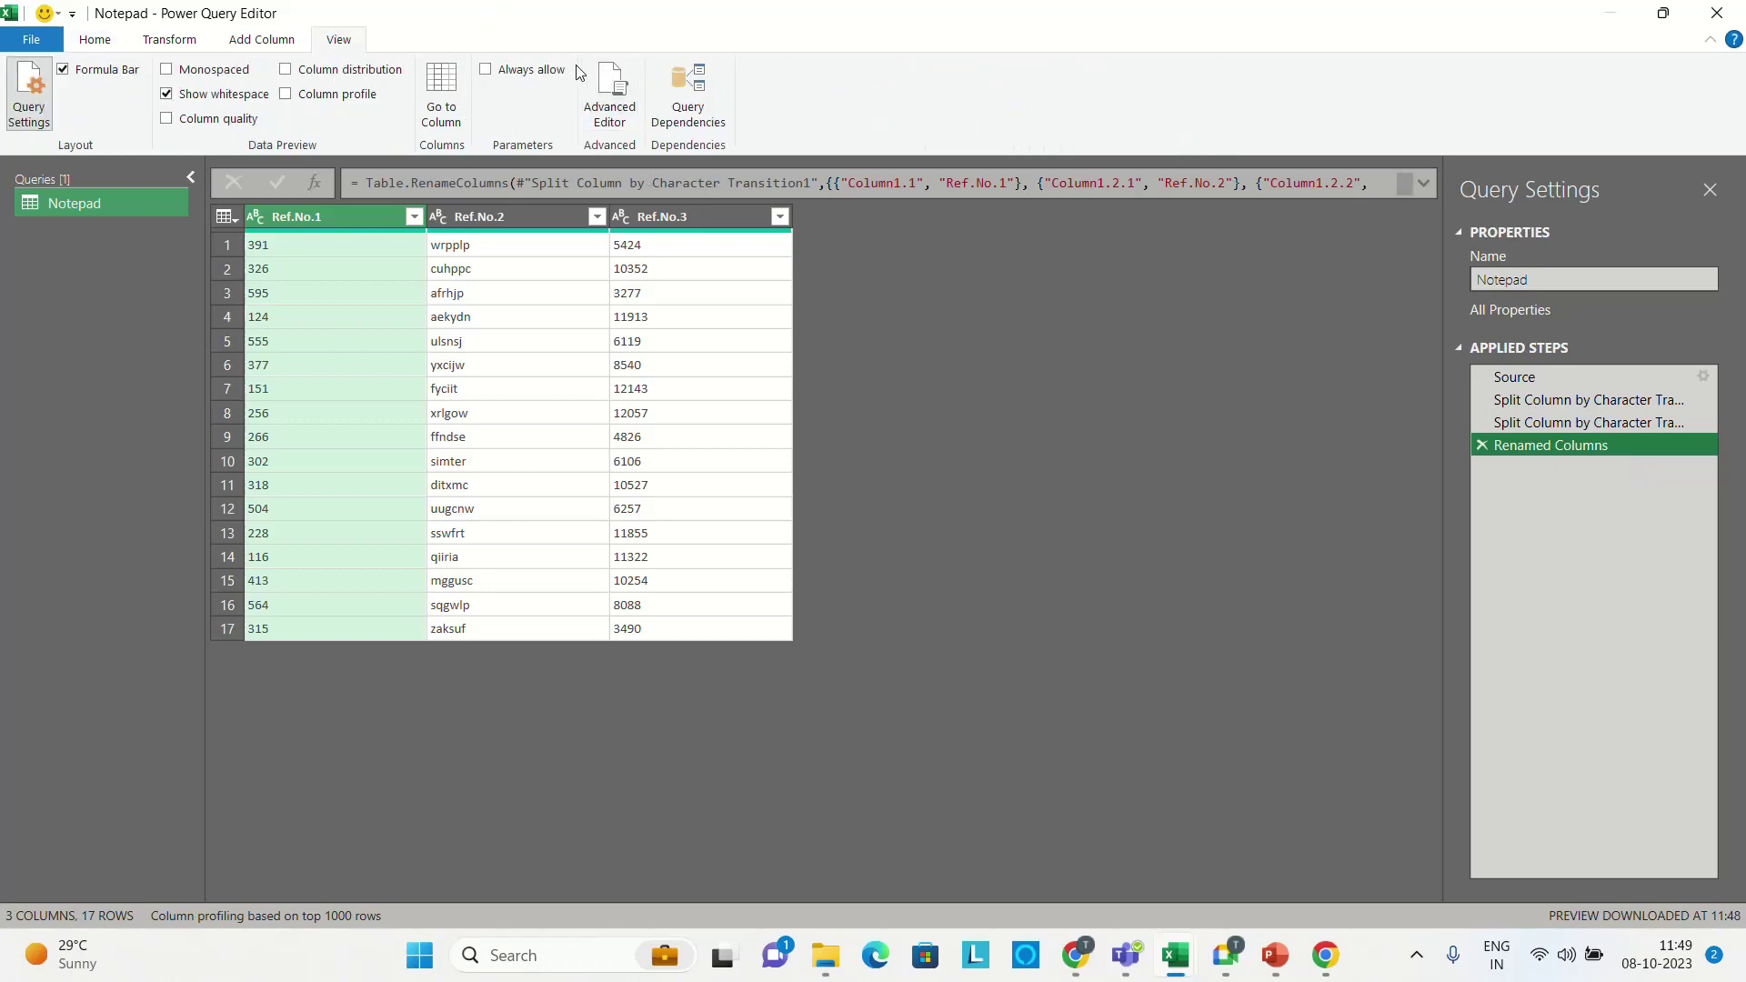
left_click(611, 100)
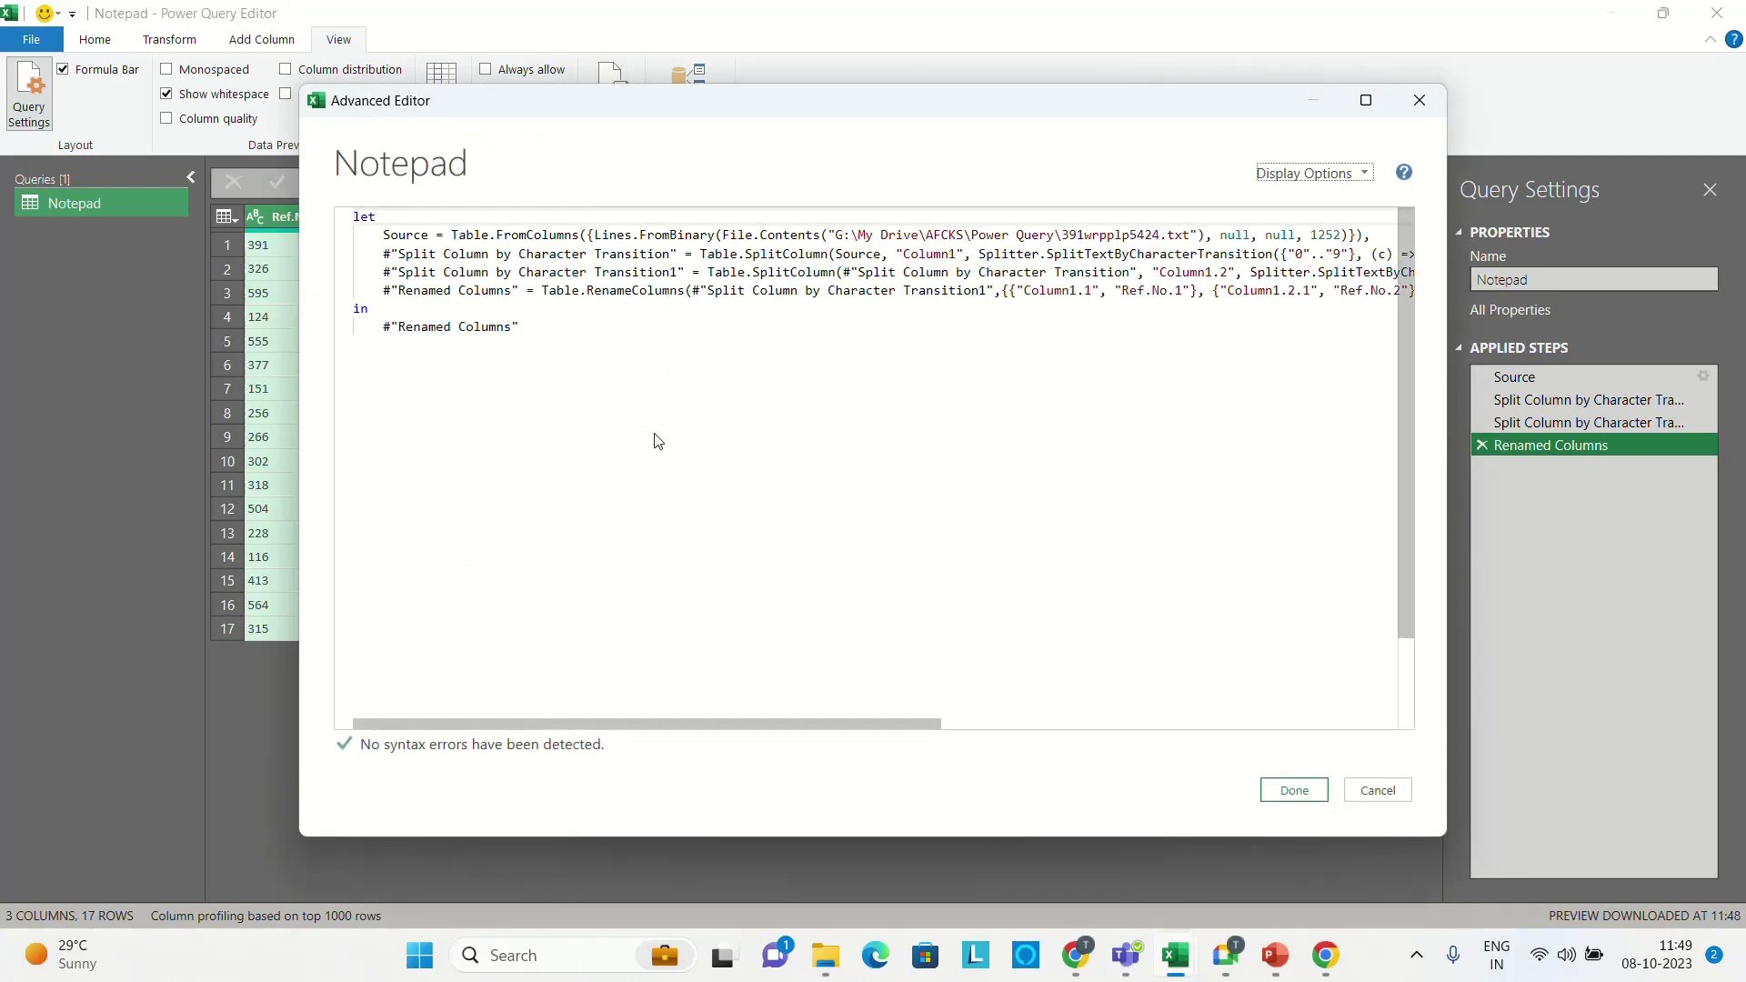
- Enlarge the Advanced Editor and examine the Notepad query's Source line, including the path of the text file
left_click_drag(383, 235, 912, 327)
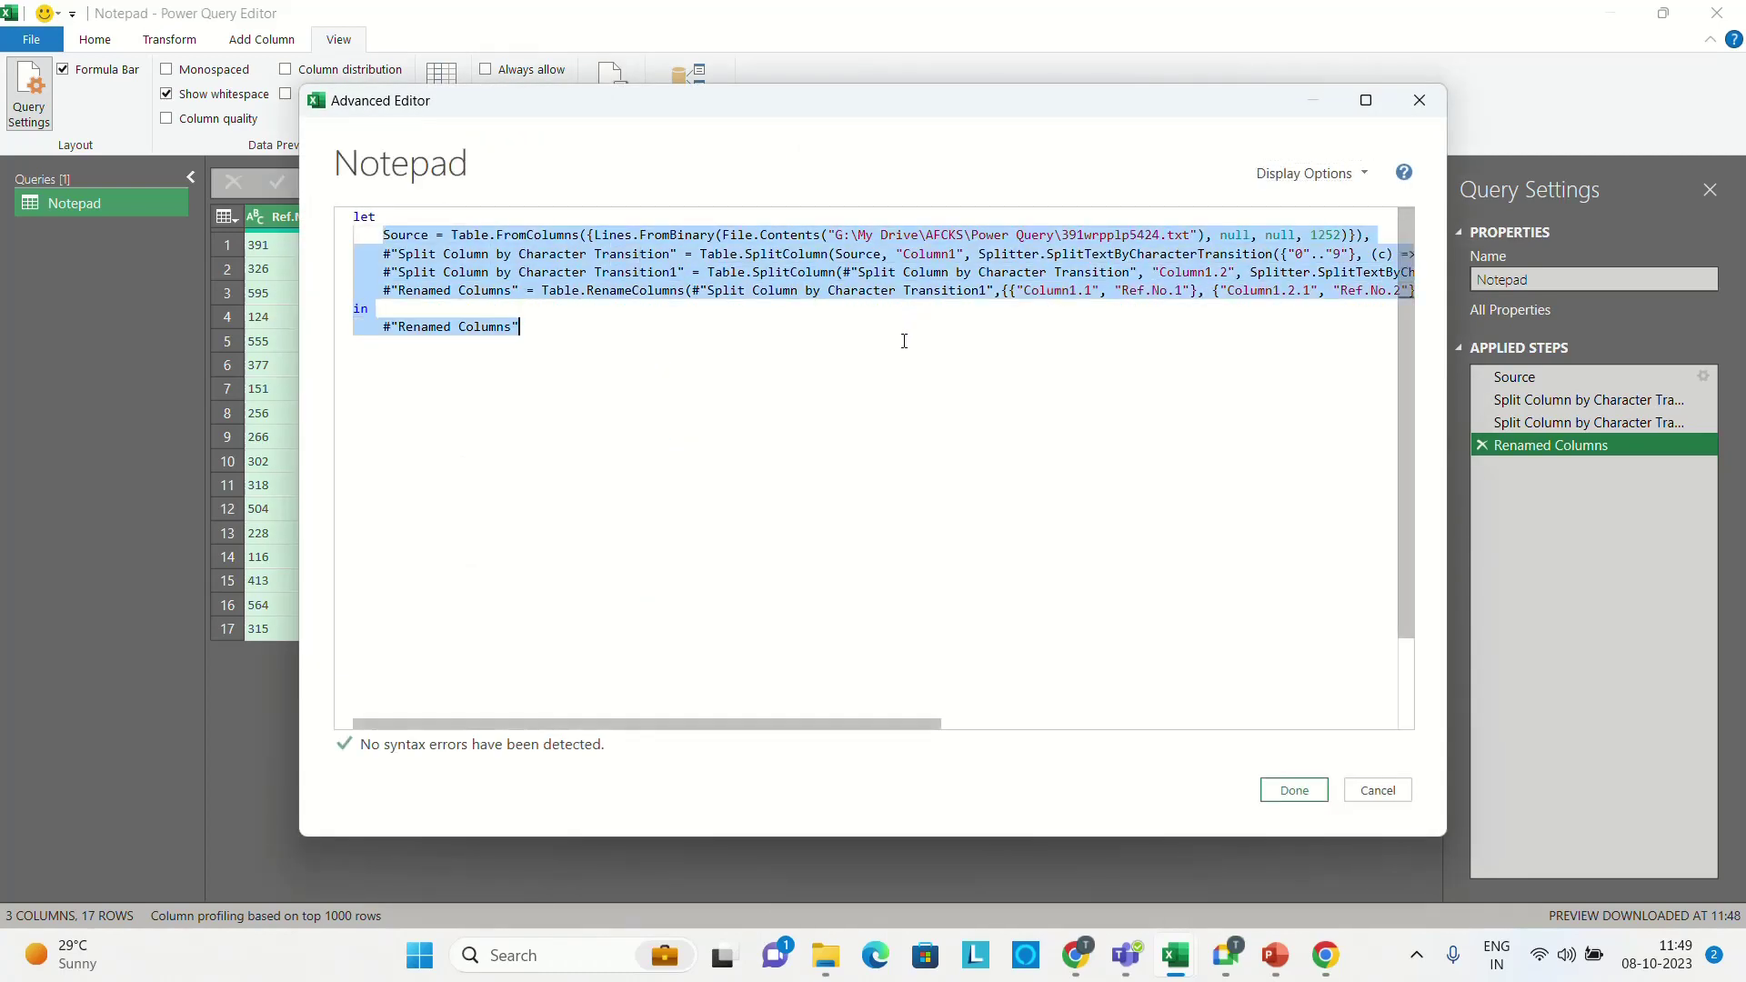
left_click(593, 291)
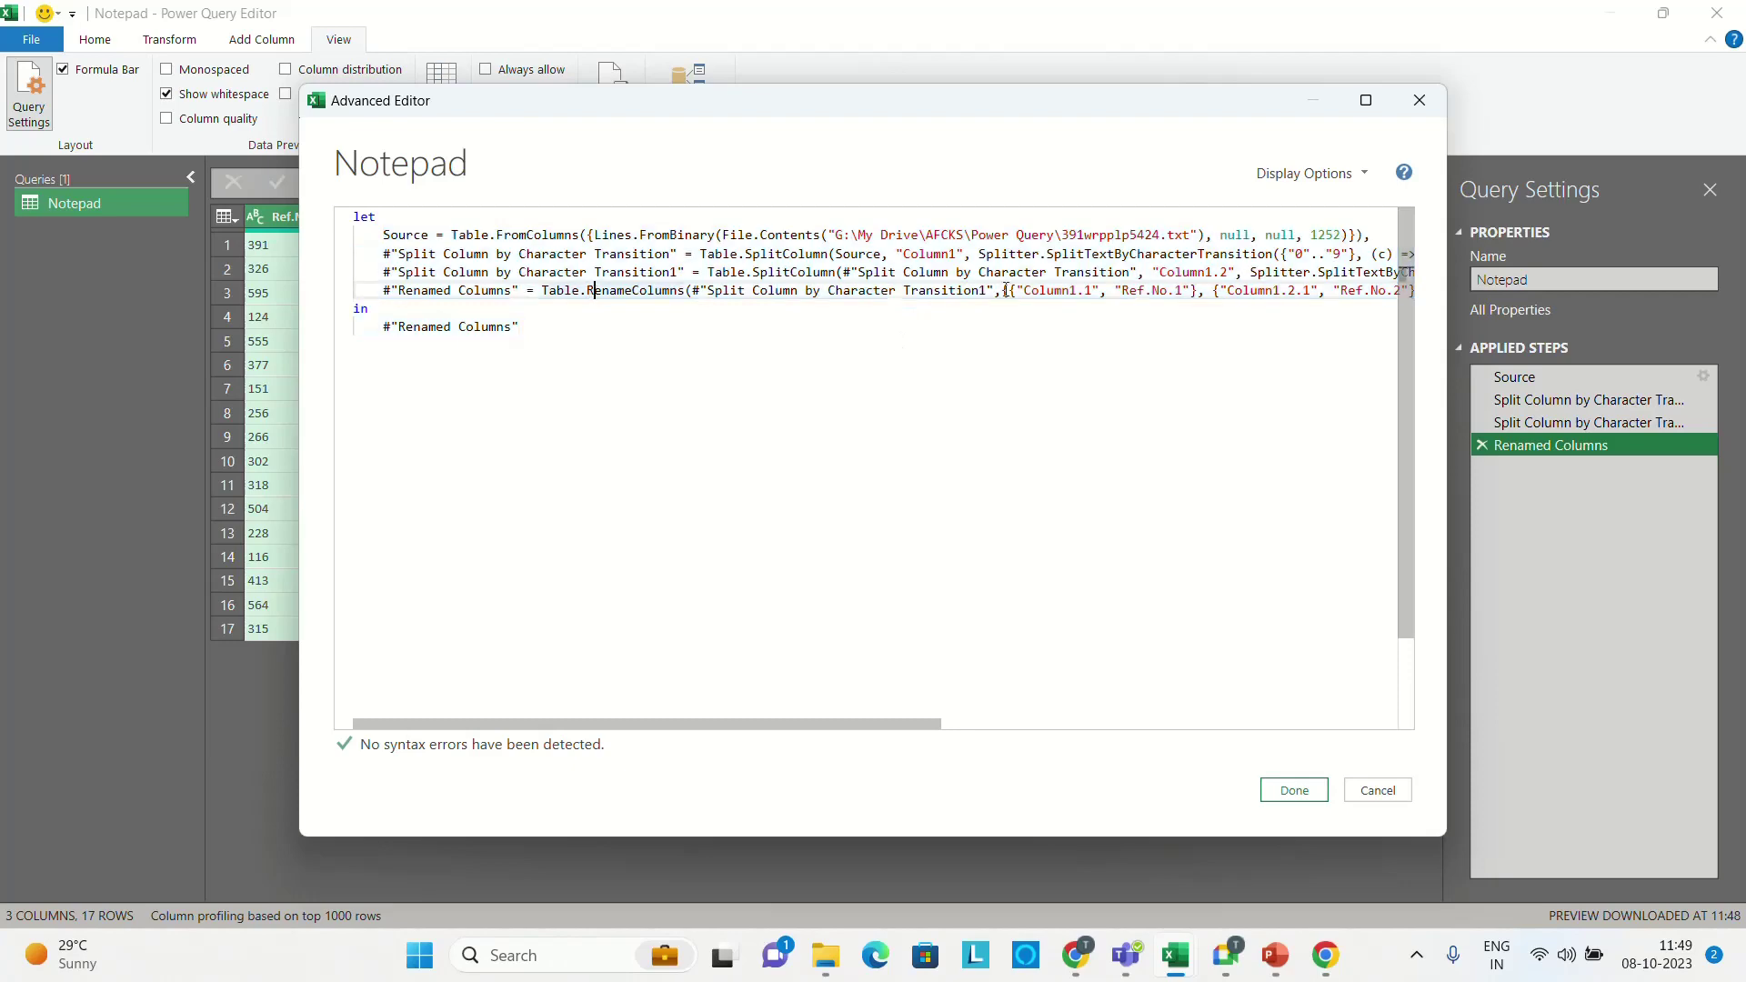
left_click(1365, 100)
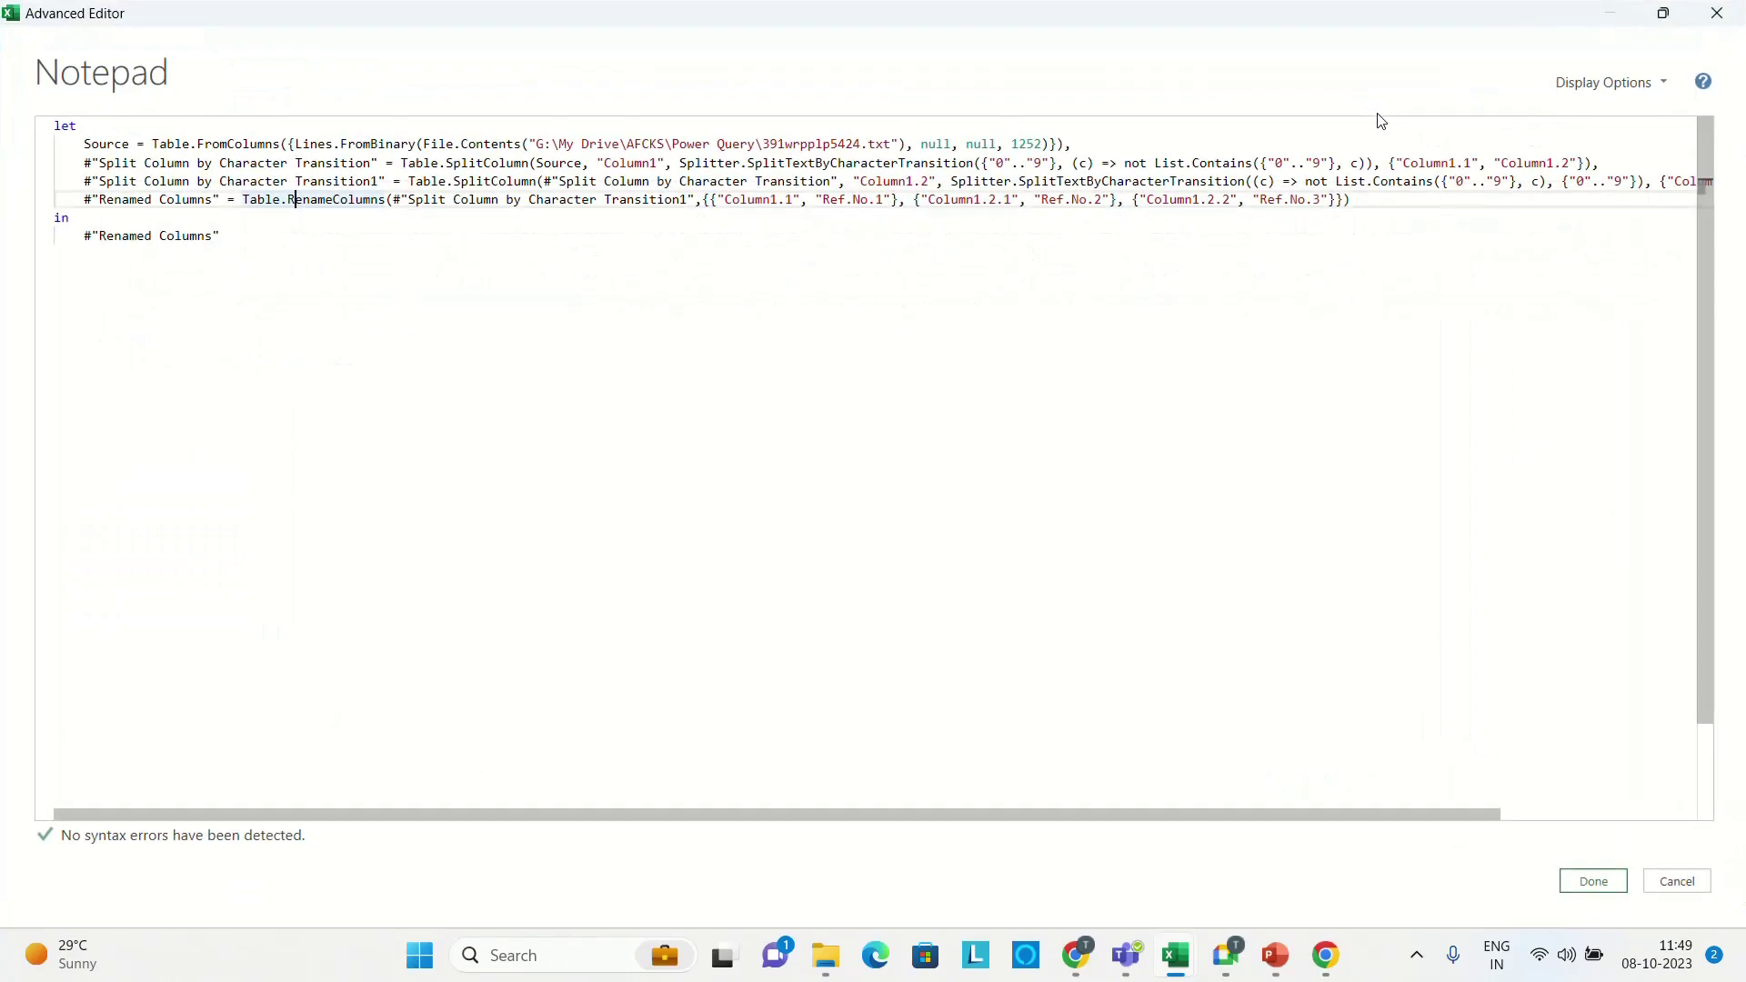
left_click(473, 144)
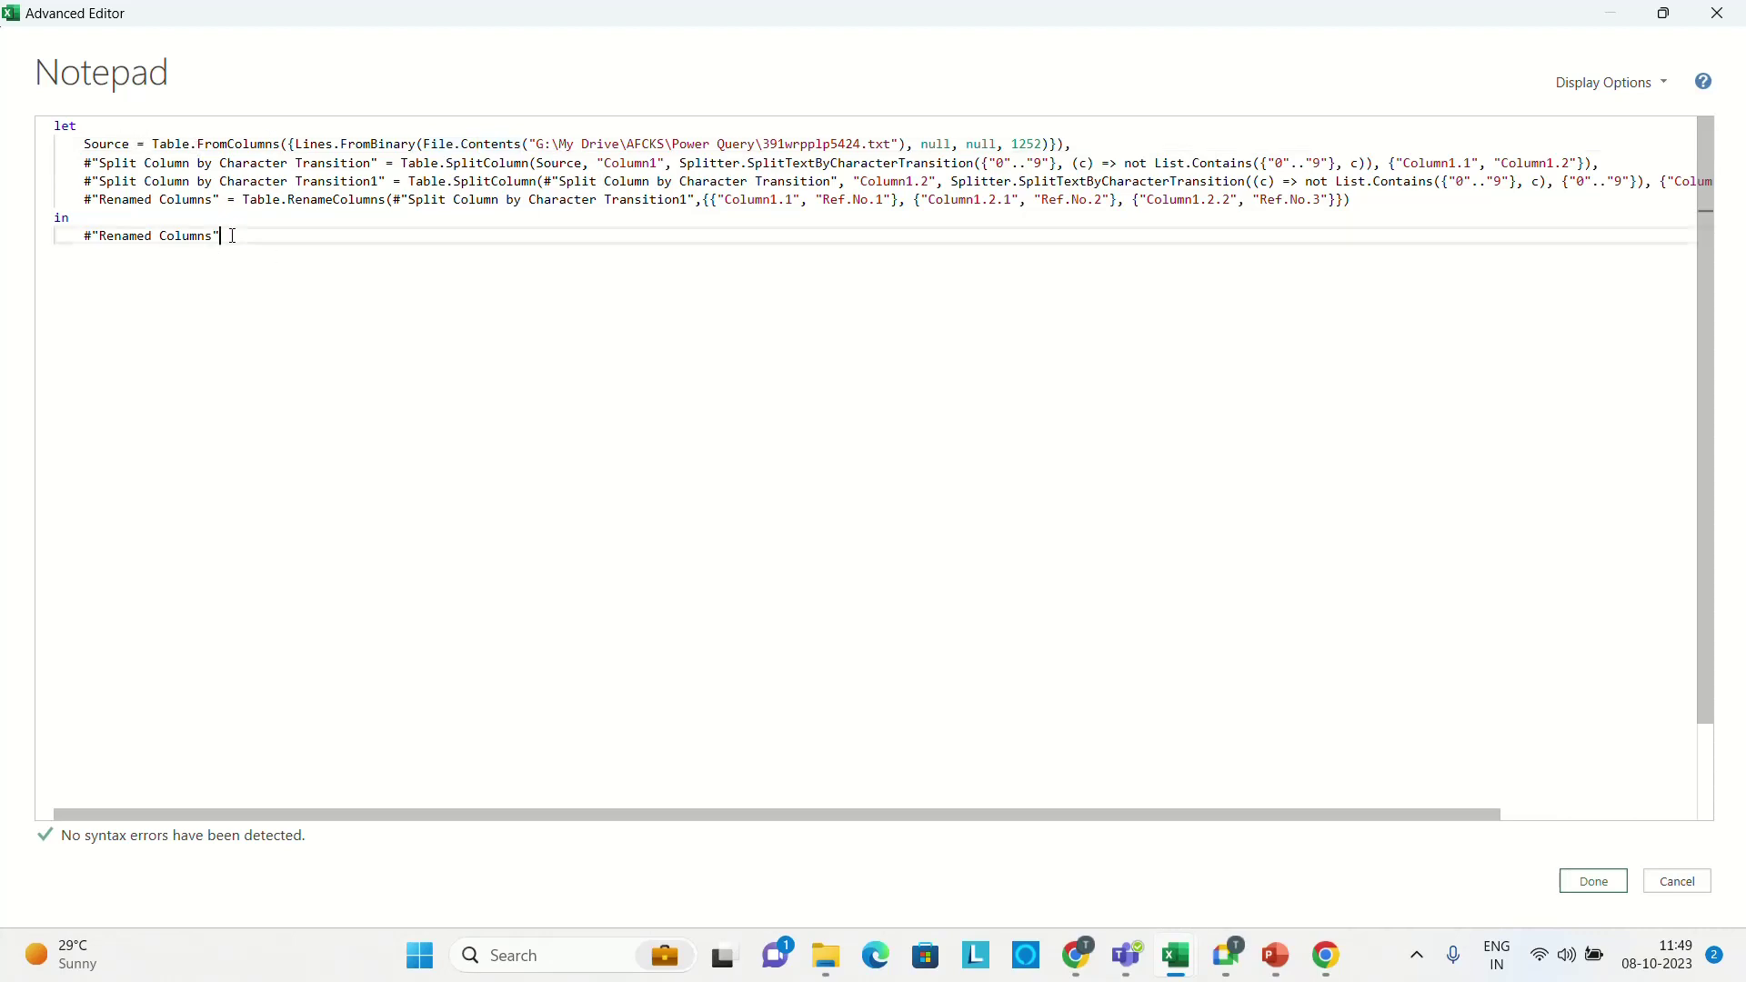
left_click_drag(220, 238, 54, 144)
left_click(276, 196)
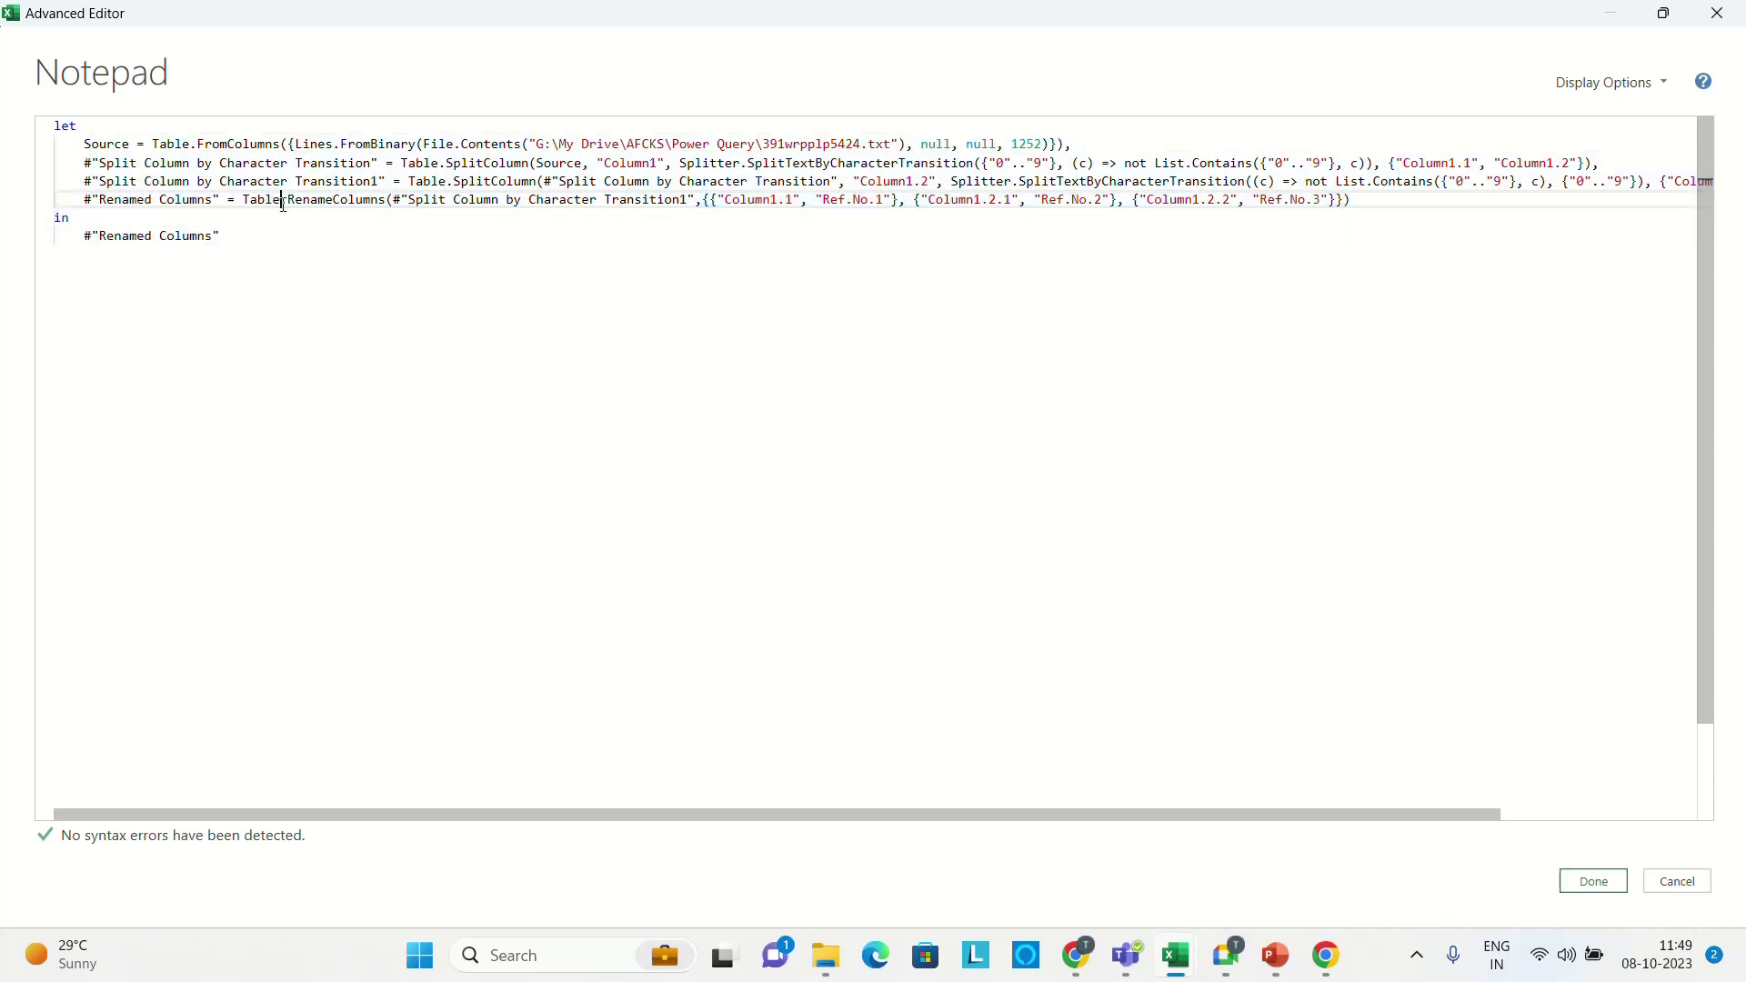
left_click(130, 144)
double_click(106, 143)
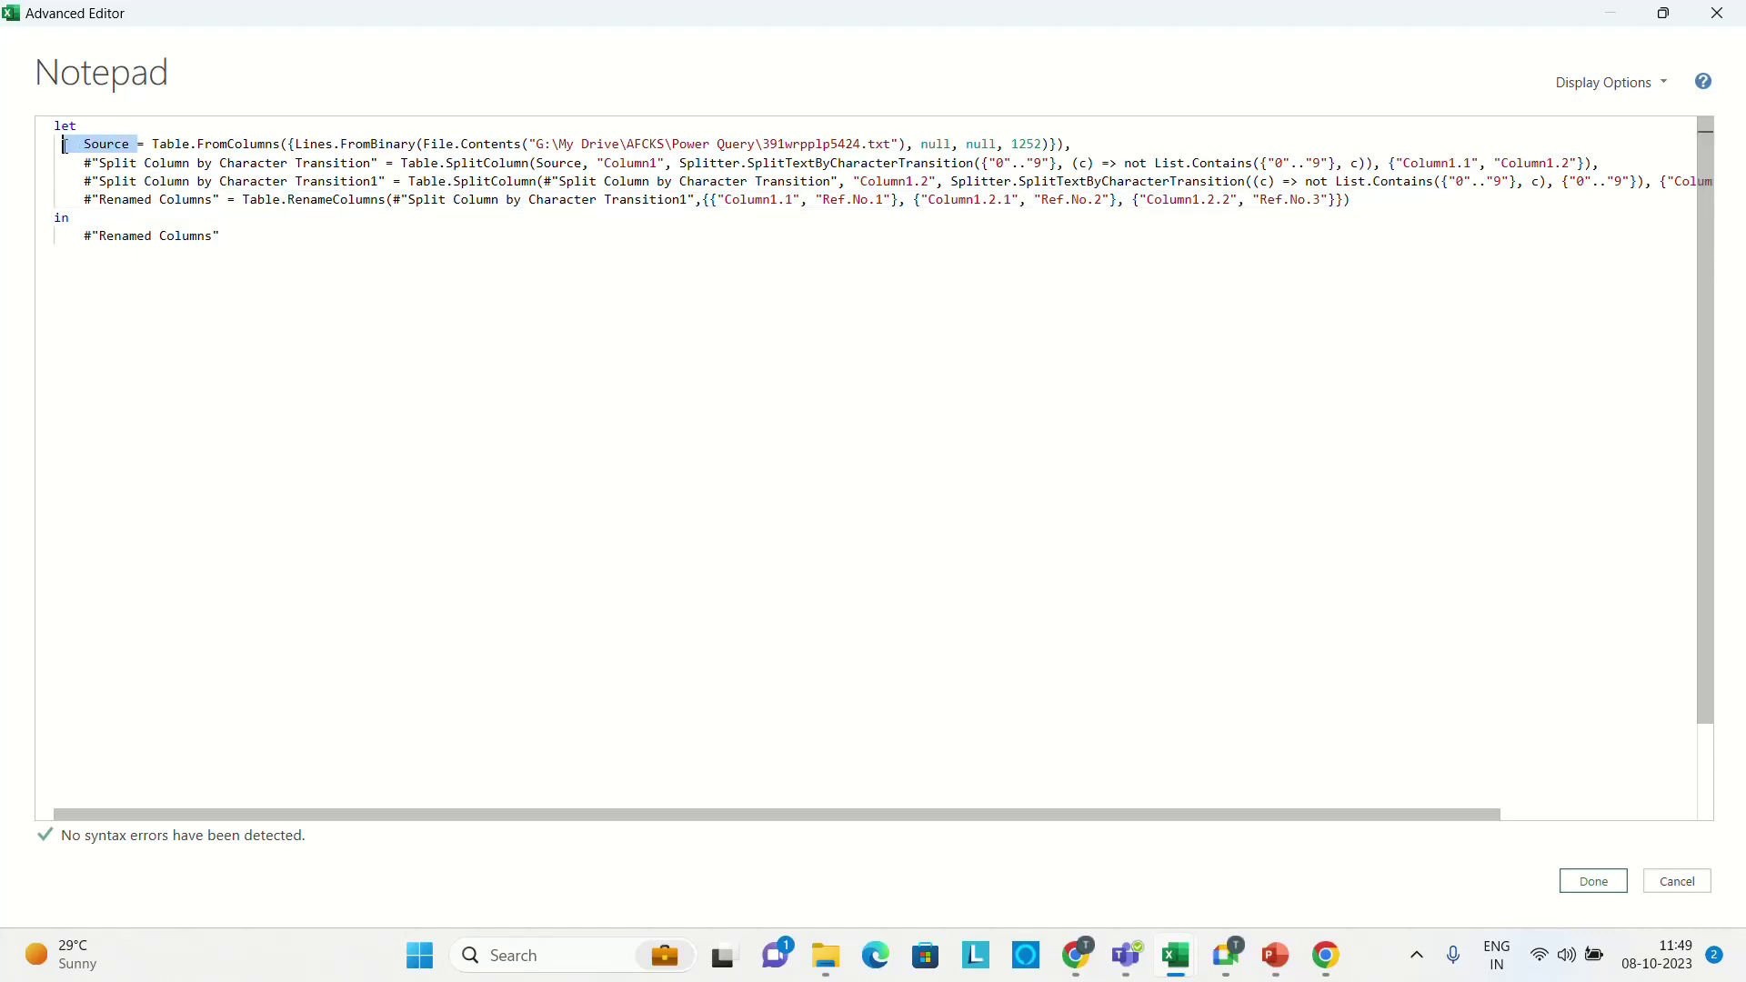
mouse_move(504, 154)
left_click_drag(891, 147, 537, 143)
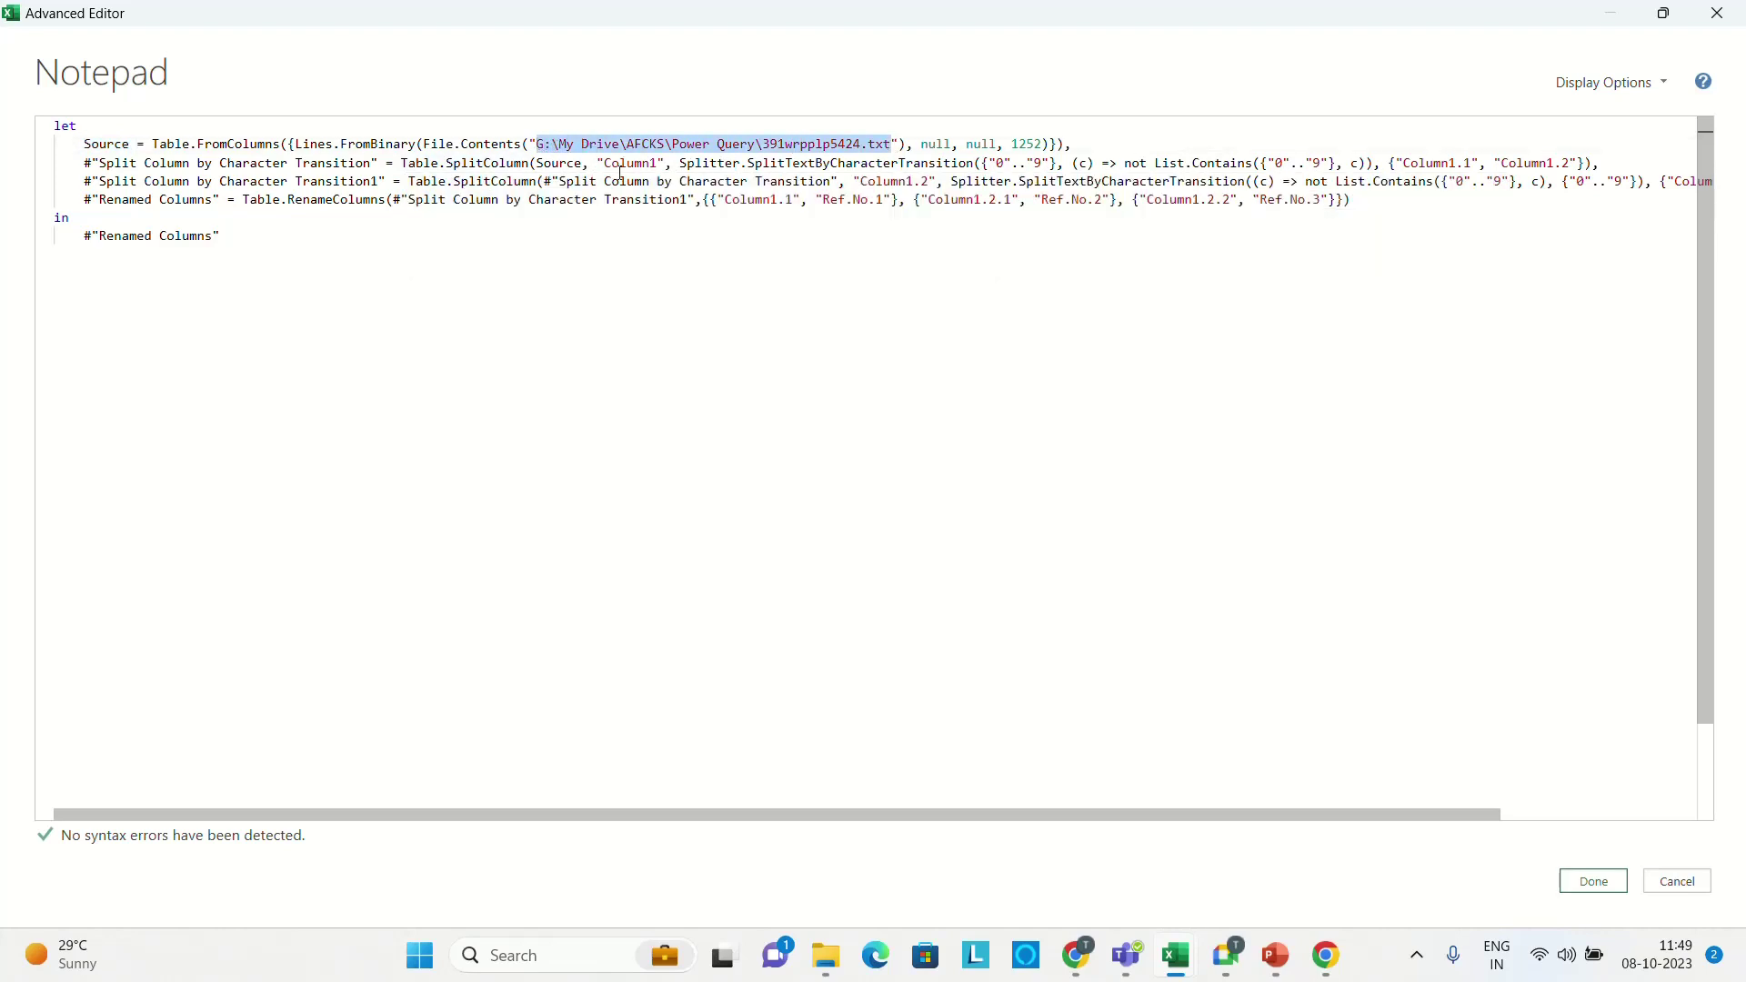
- Examine the code lines of the two Split Column by Character Transition steps and their Table.SplitColumn function
left_click(291, 164)
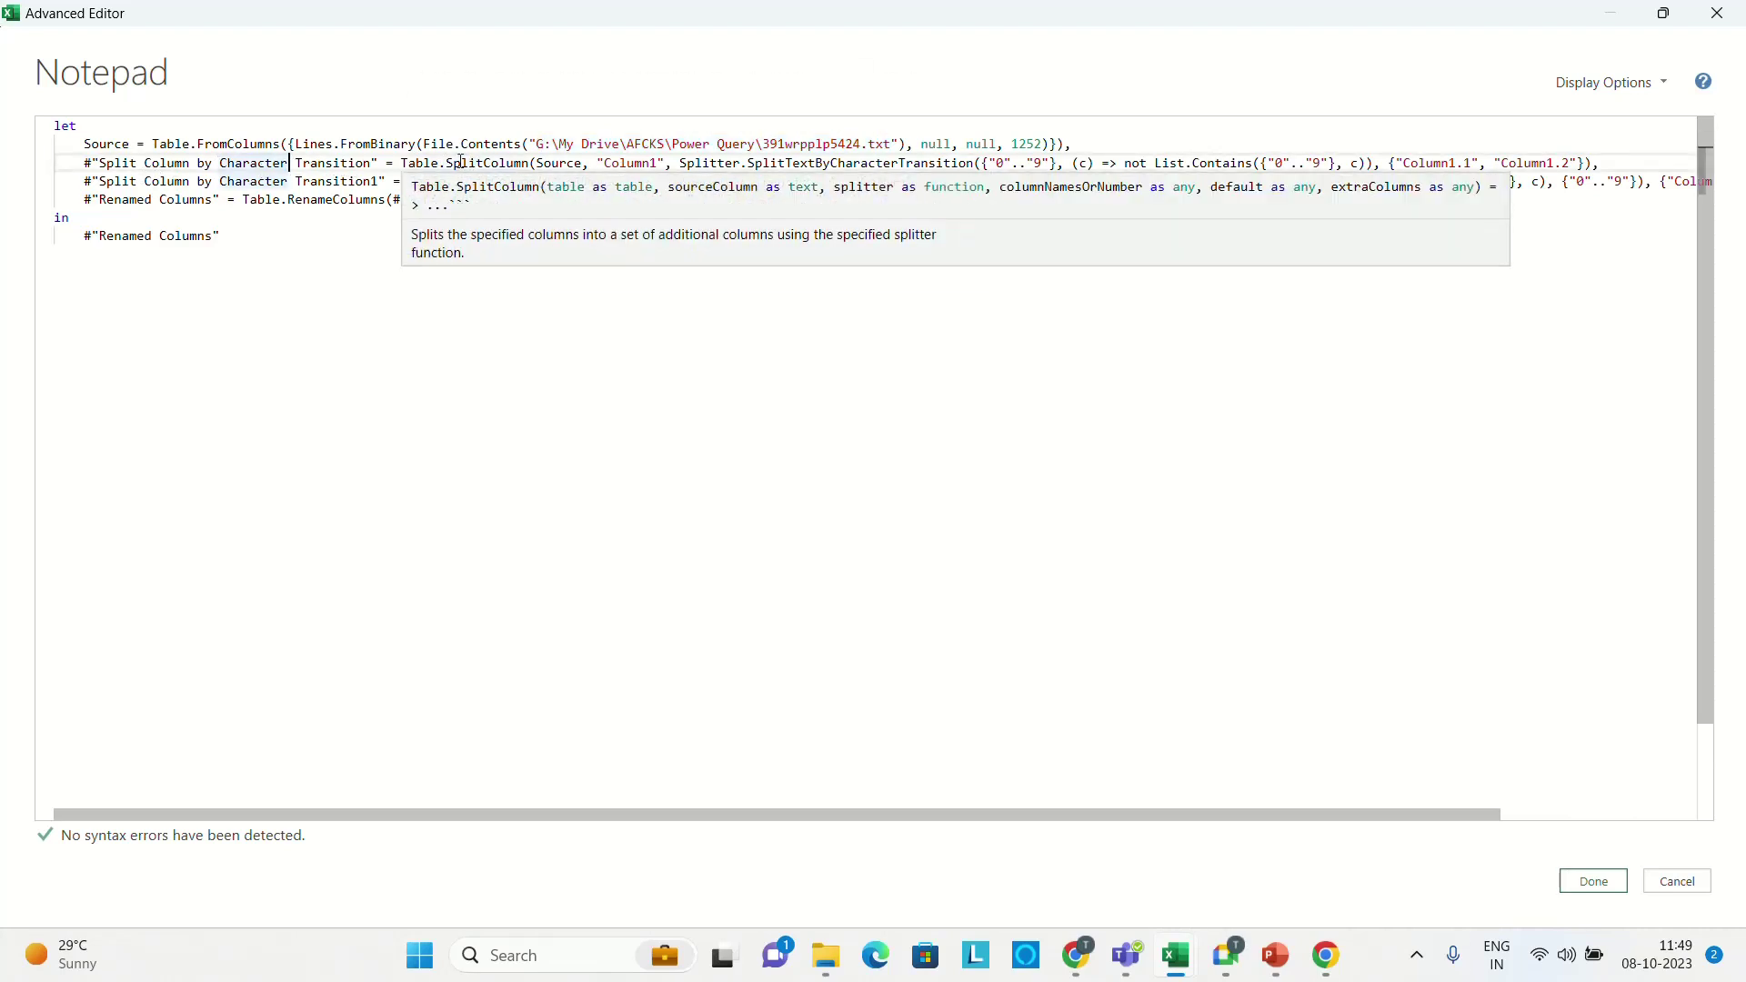
left_click(456, 164)
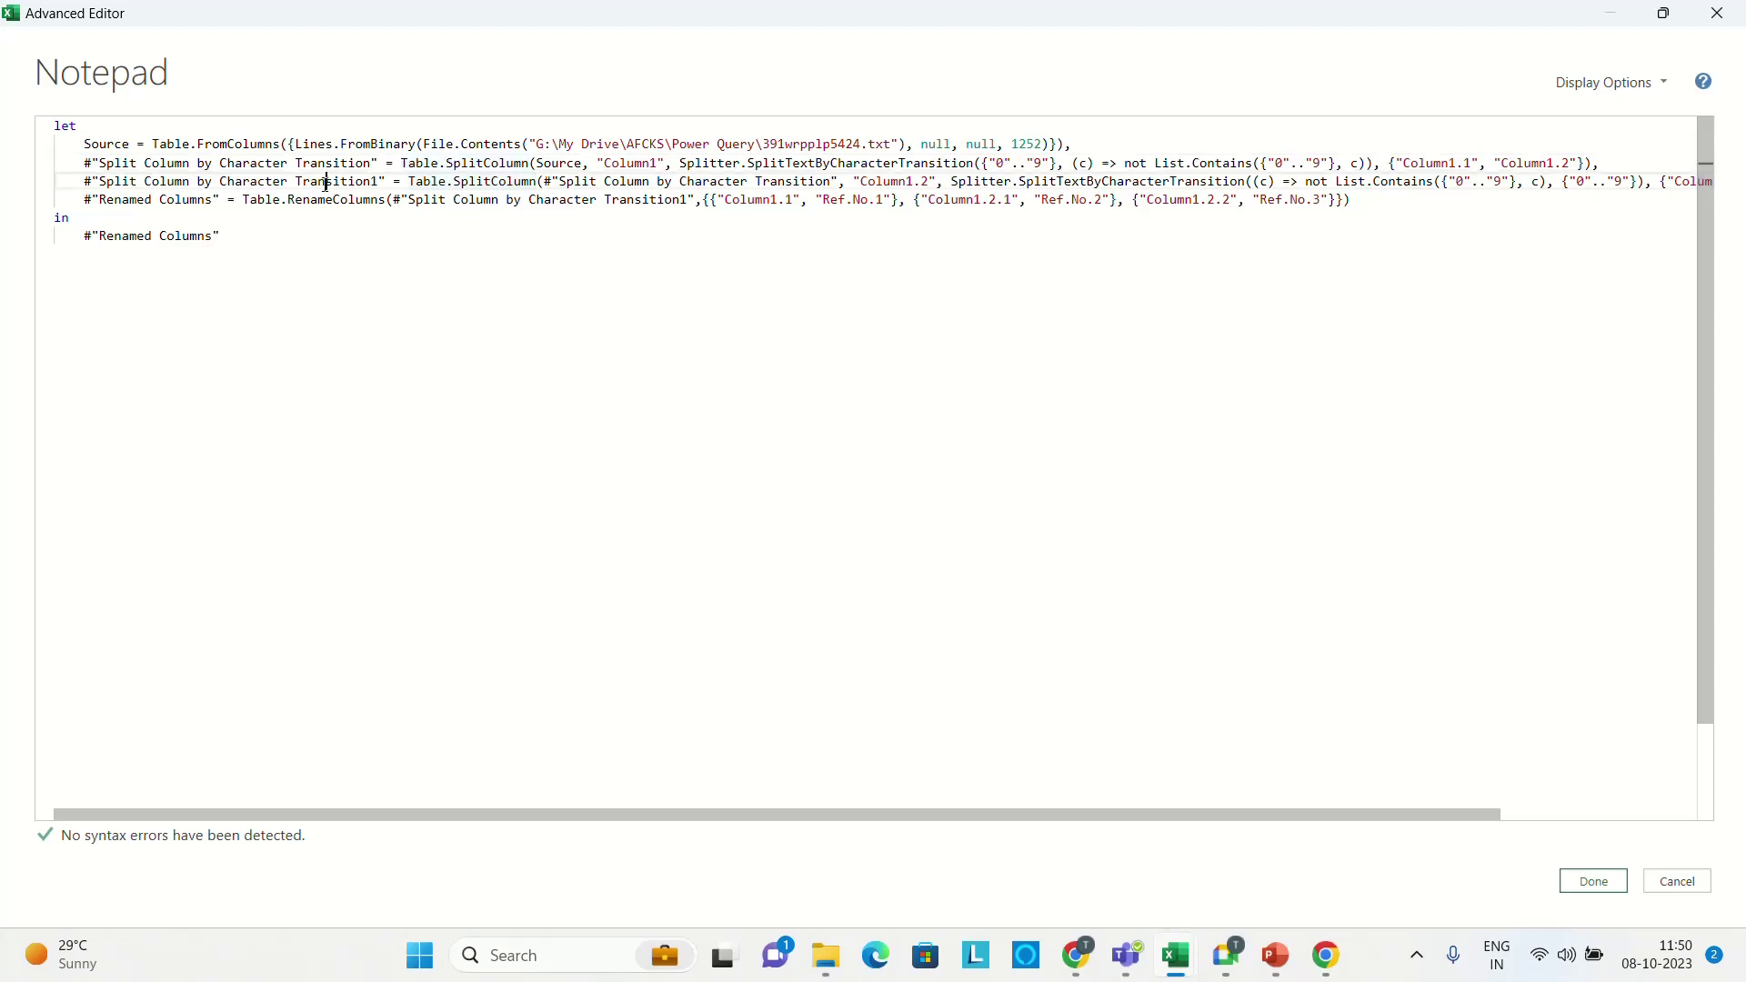
left_click(481, 181)
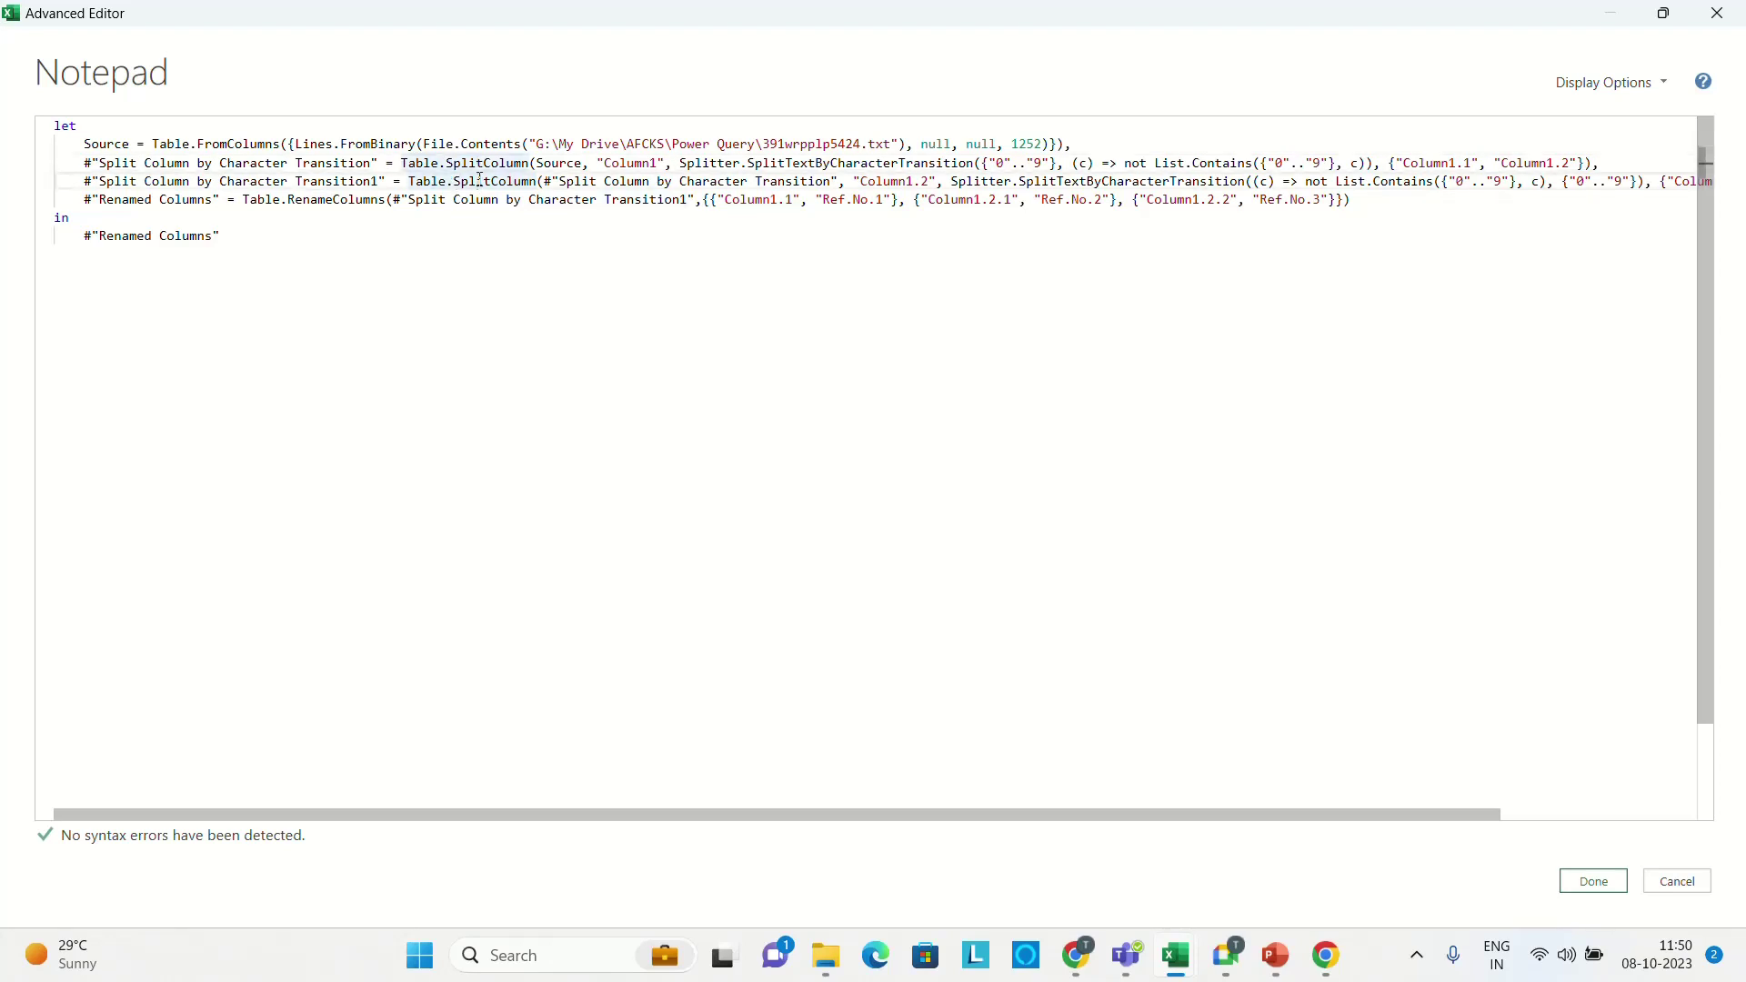
- Examine the Renamed Columns code line and its new column names Ref.No.1, Ref.No.2 and Ref.No.3
left_click(158, 201)
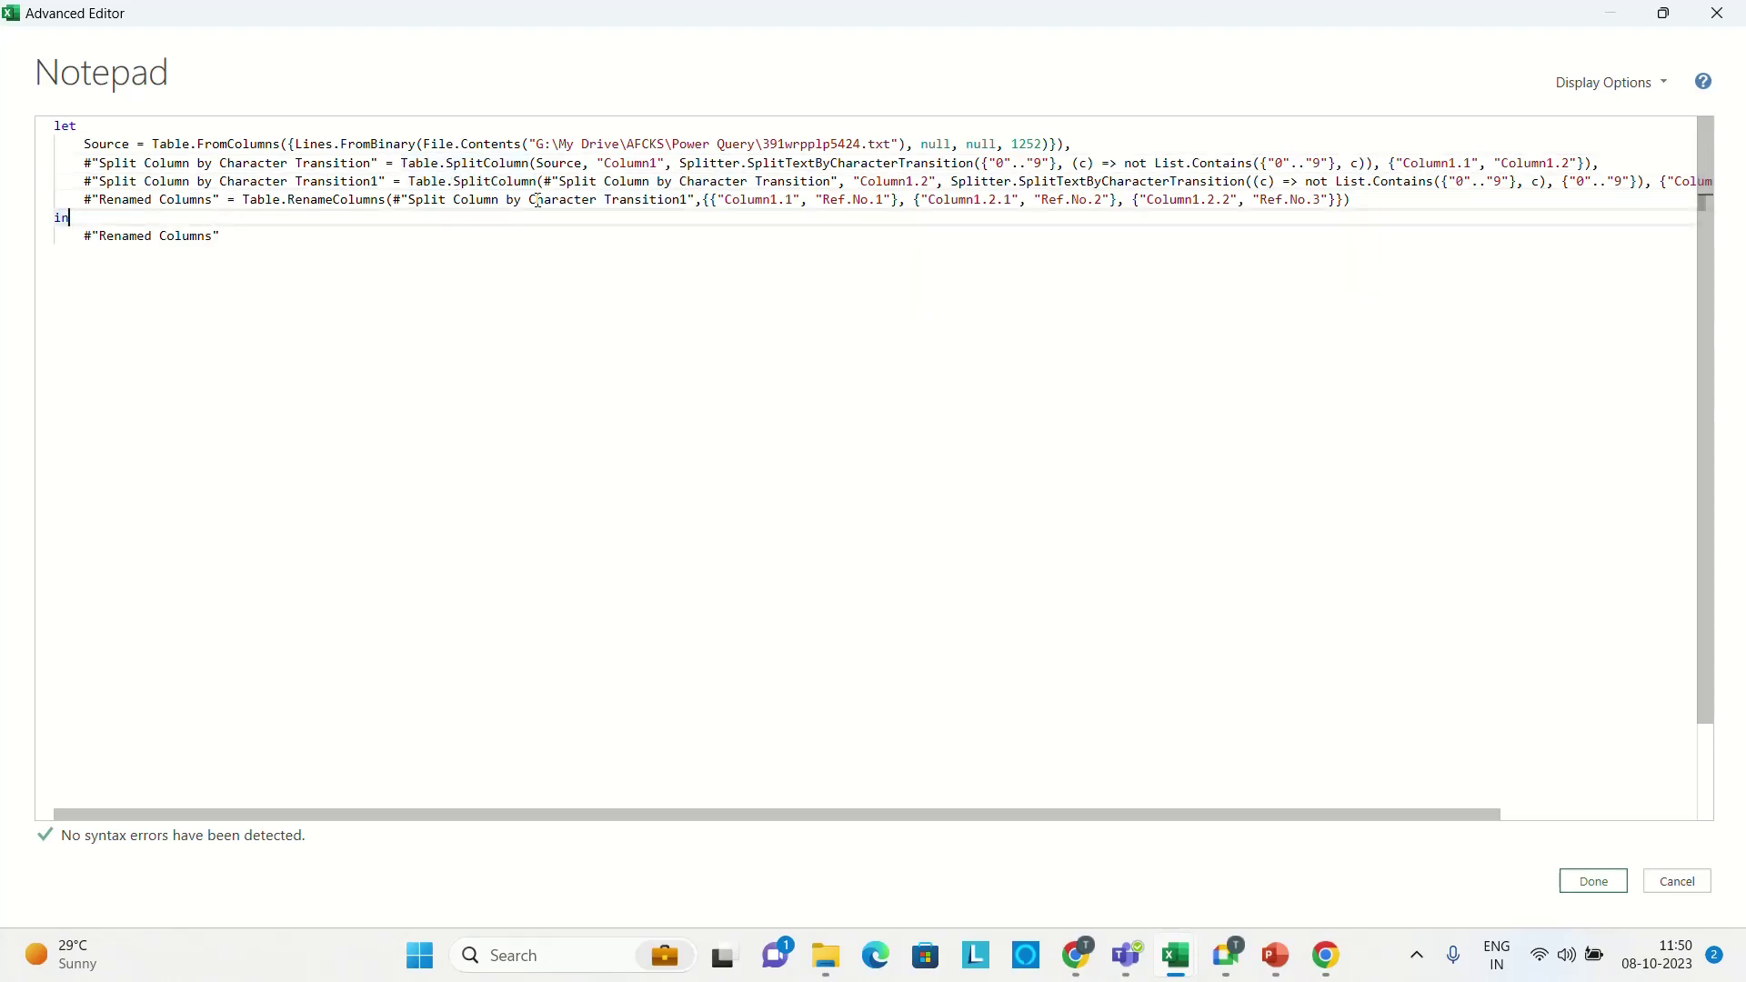
left_click(741, 199)
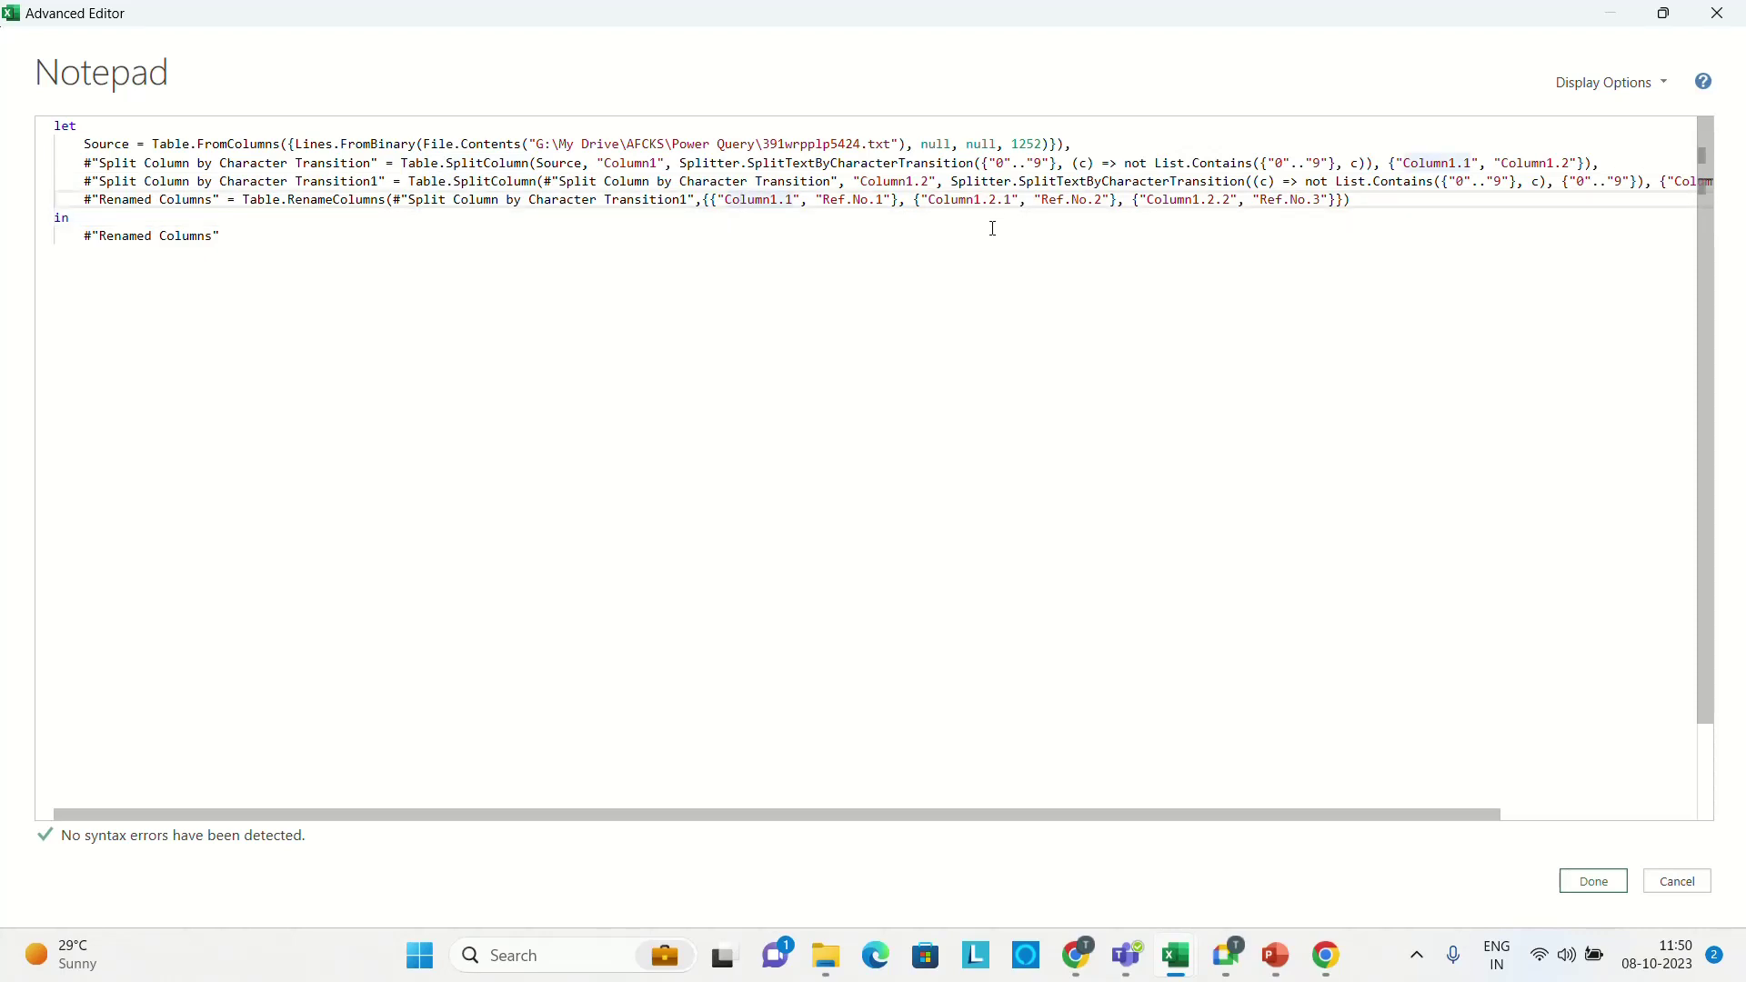
left_click(787, 216)
left_click_drag(824, 200, 892, 200)
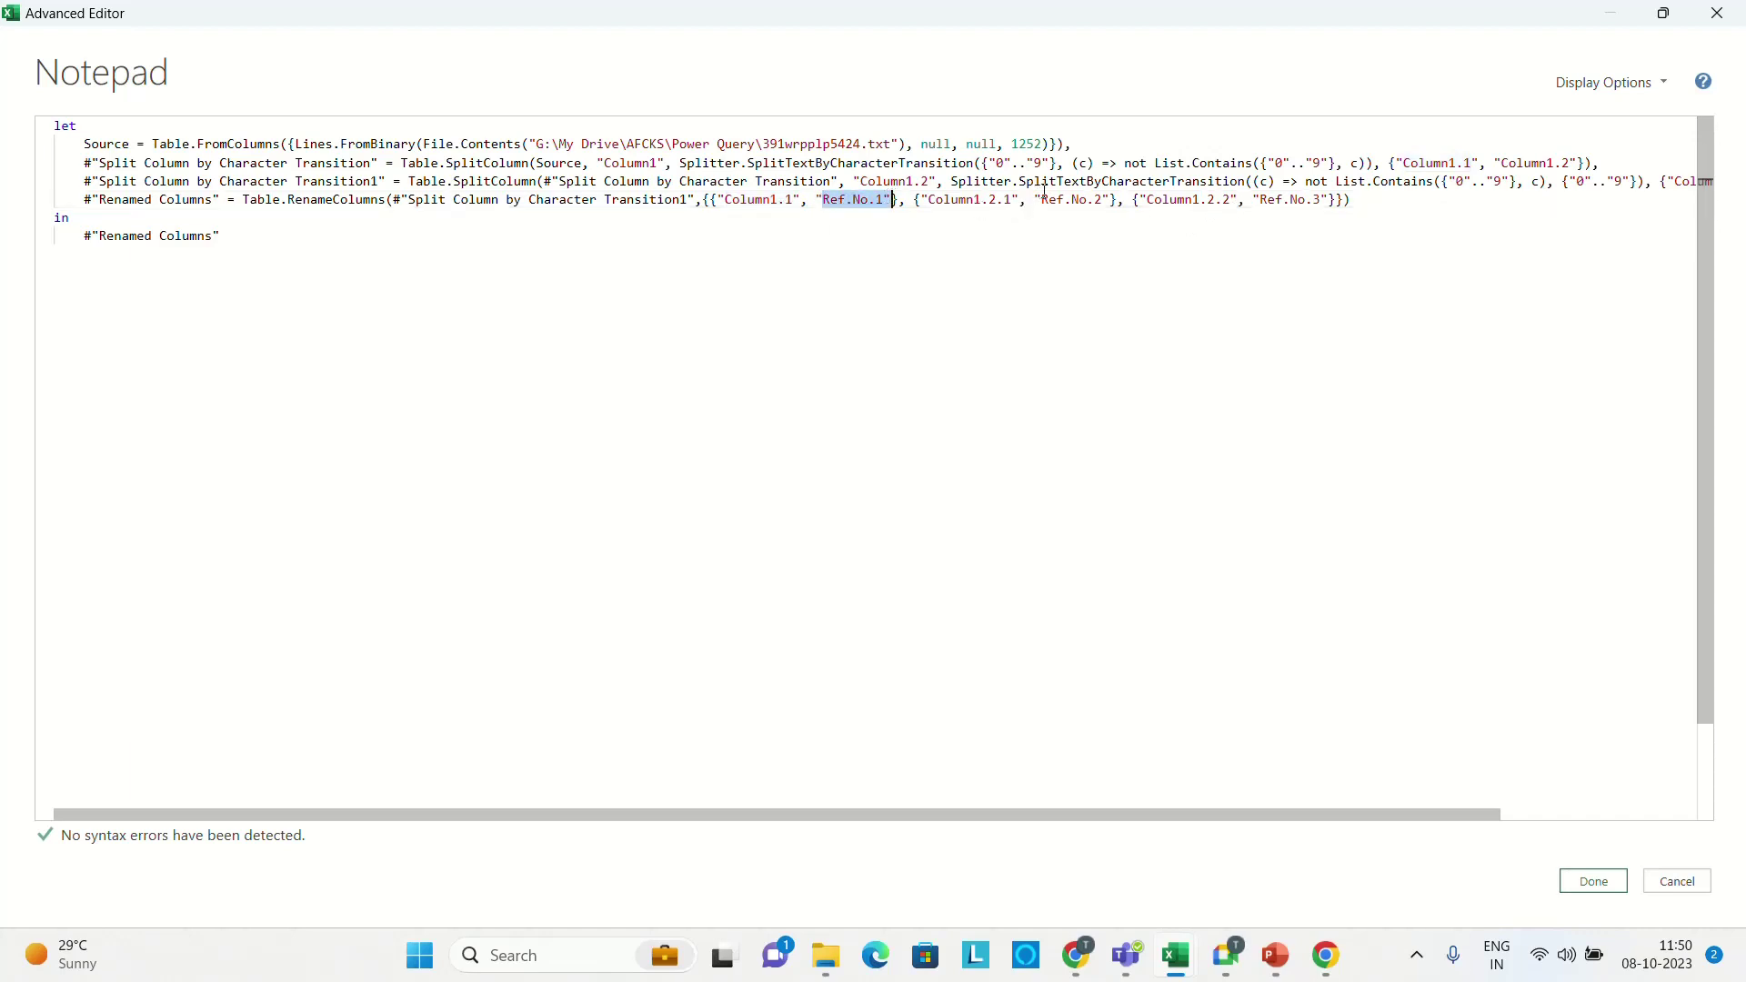
left_click_drag(1042, 200, 1104, 201)
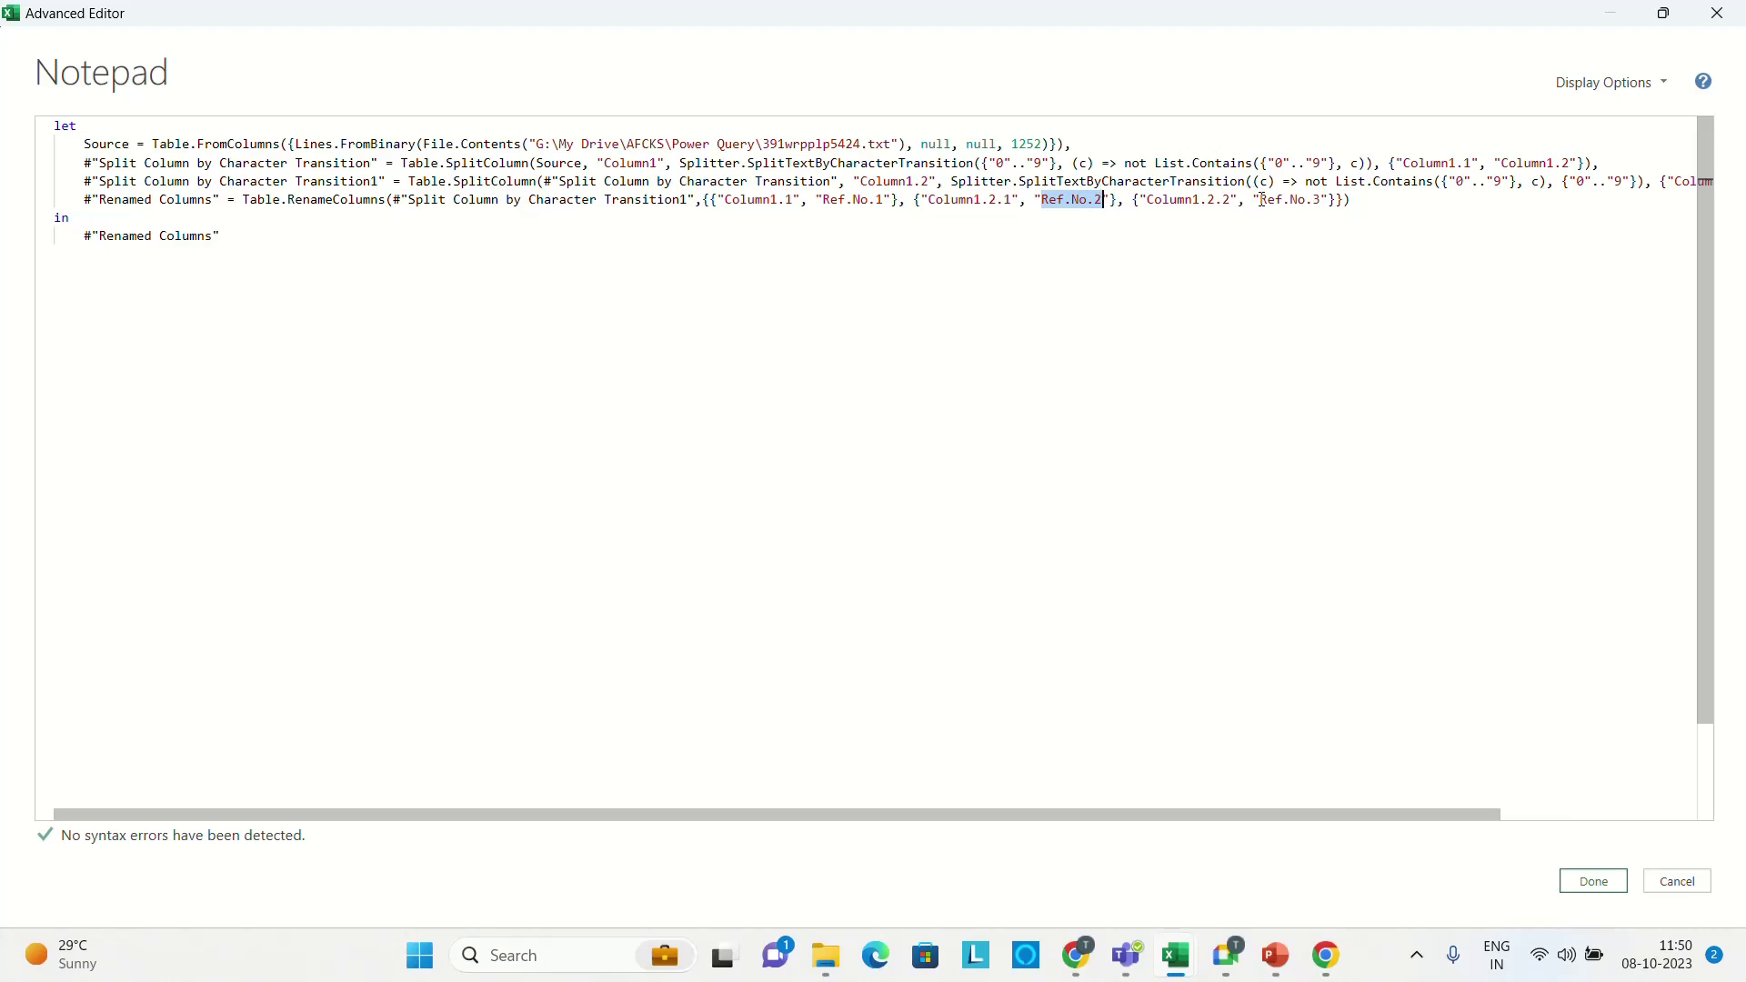
left_click_drag(1263, 200, 1318, 195)
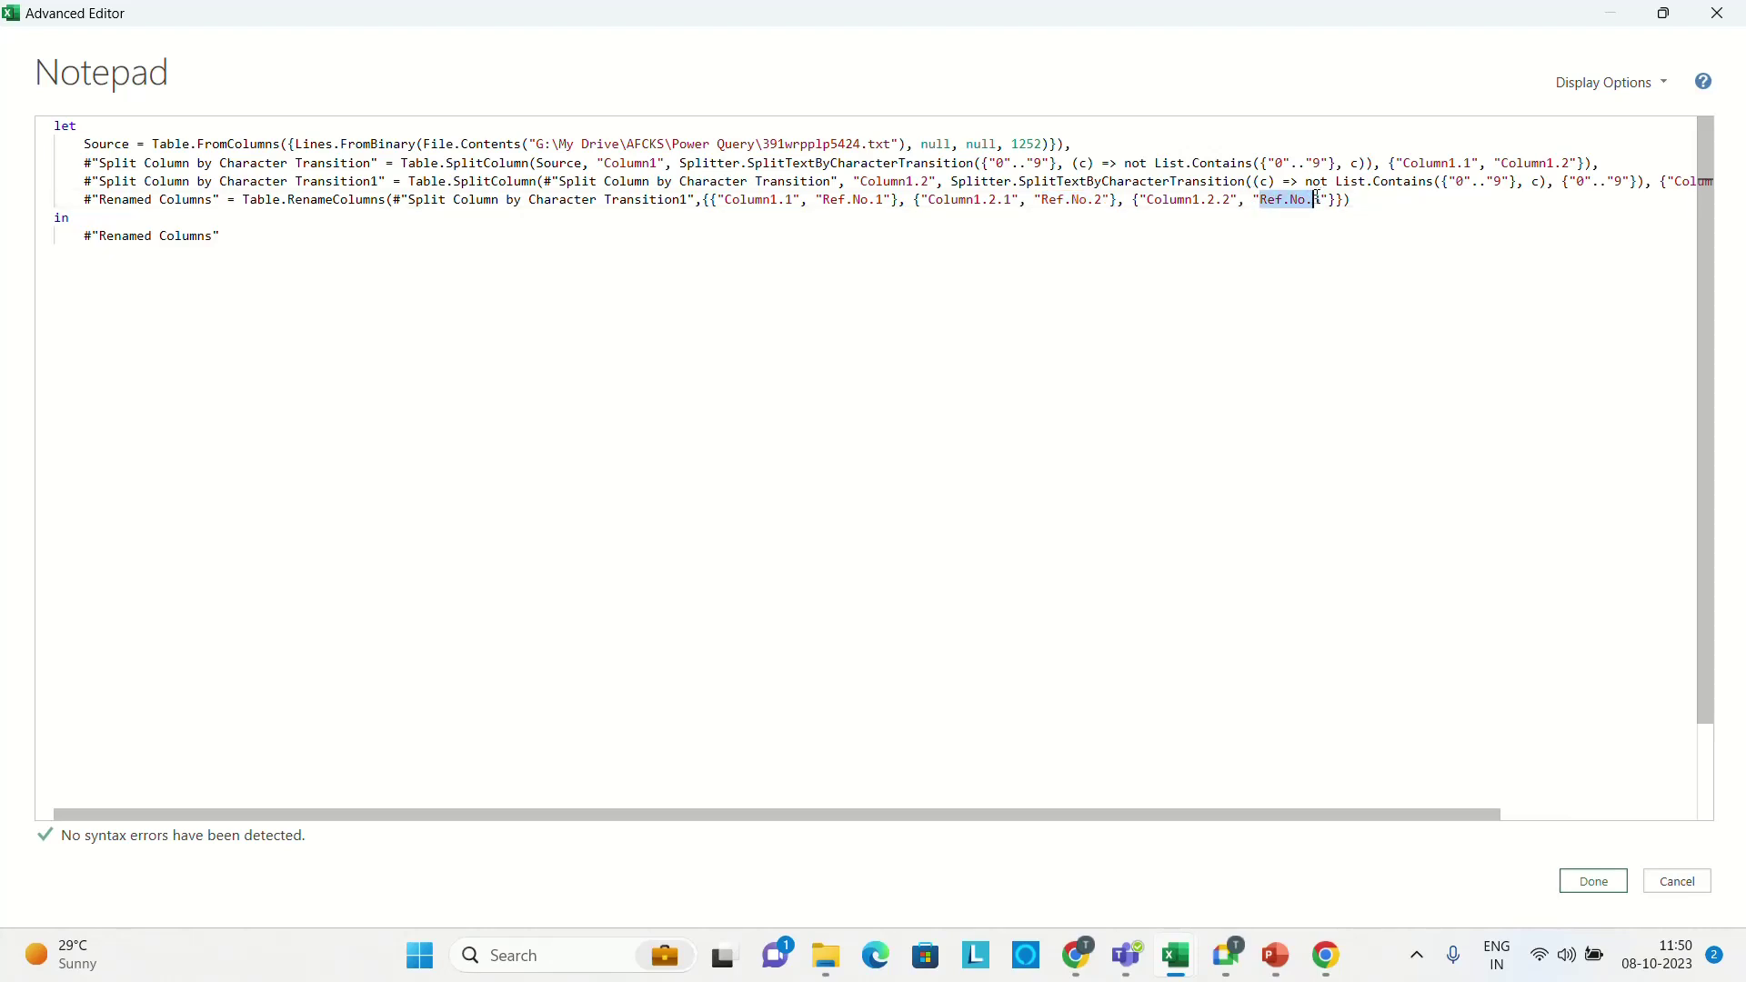
- Close the Advanced Editor and the Power Query Editor, and deselect the table on the Notepad worksheet
left_click(1596, 881)
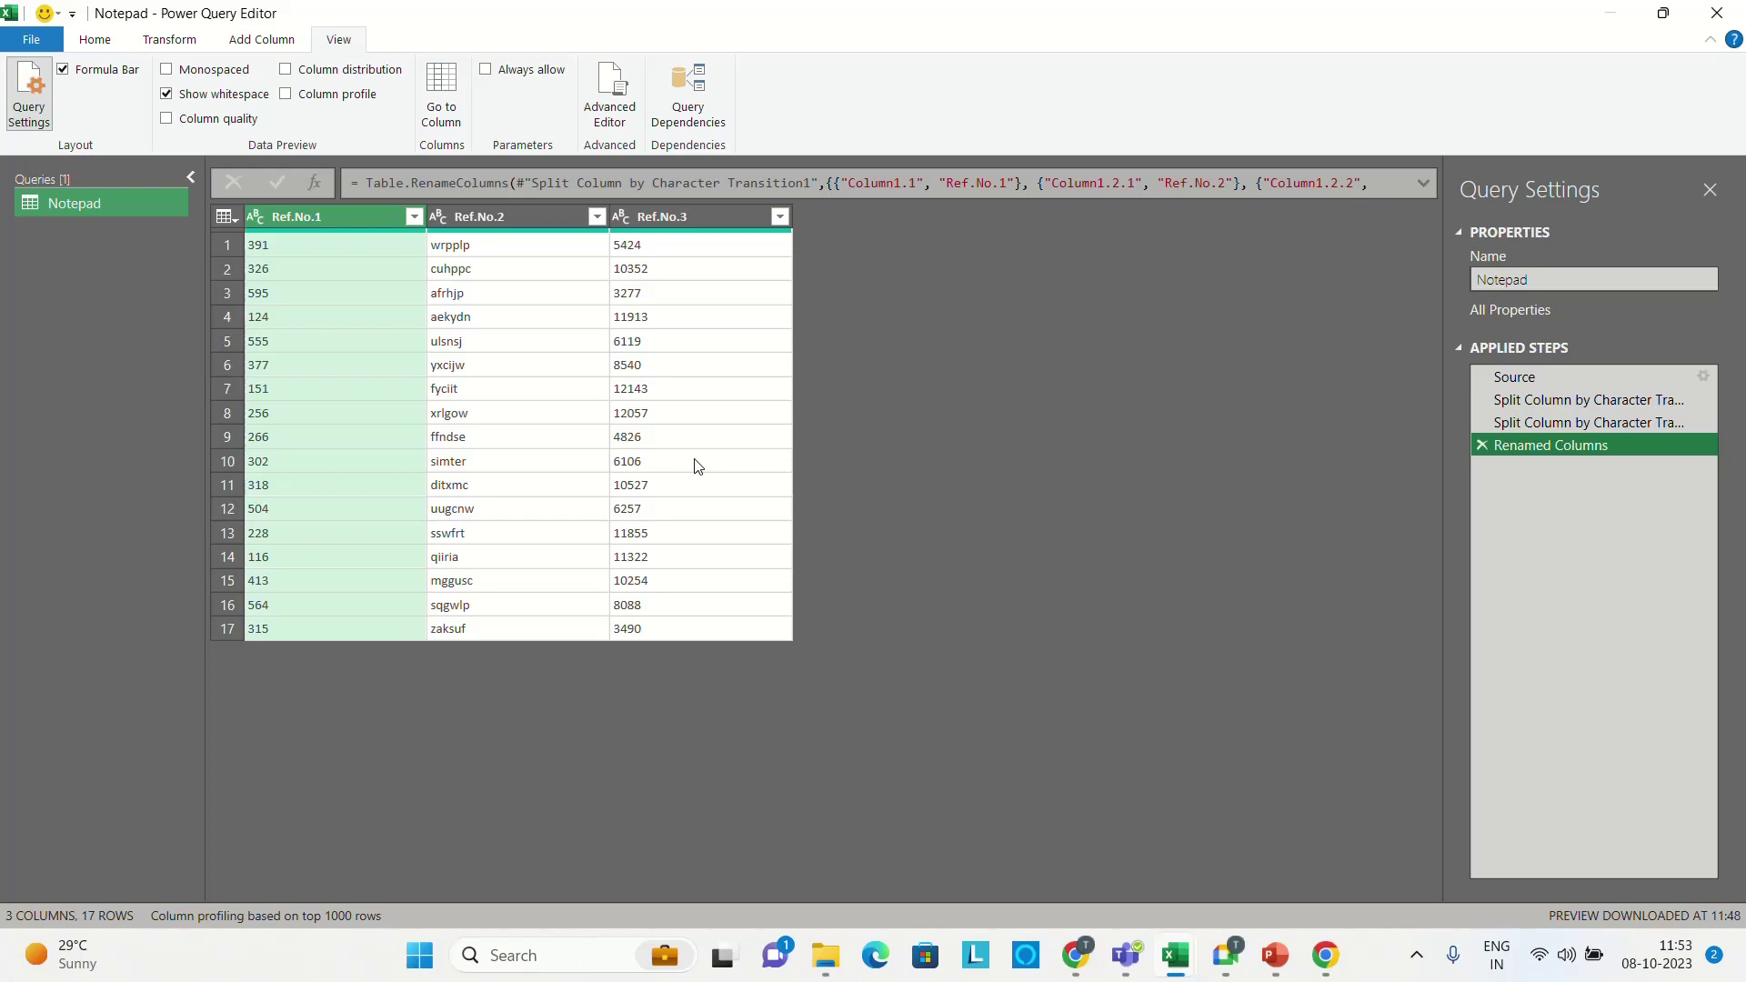
left_click(1722, 13)
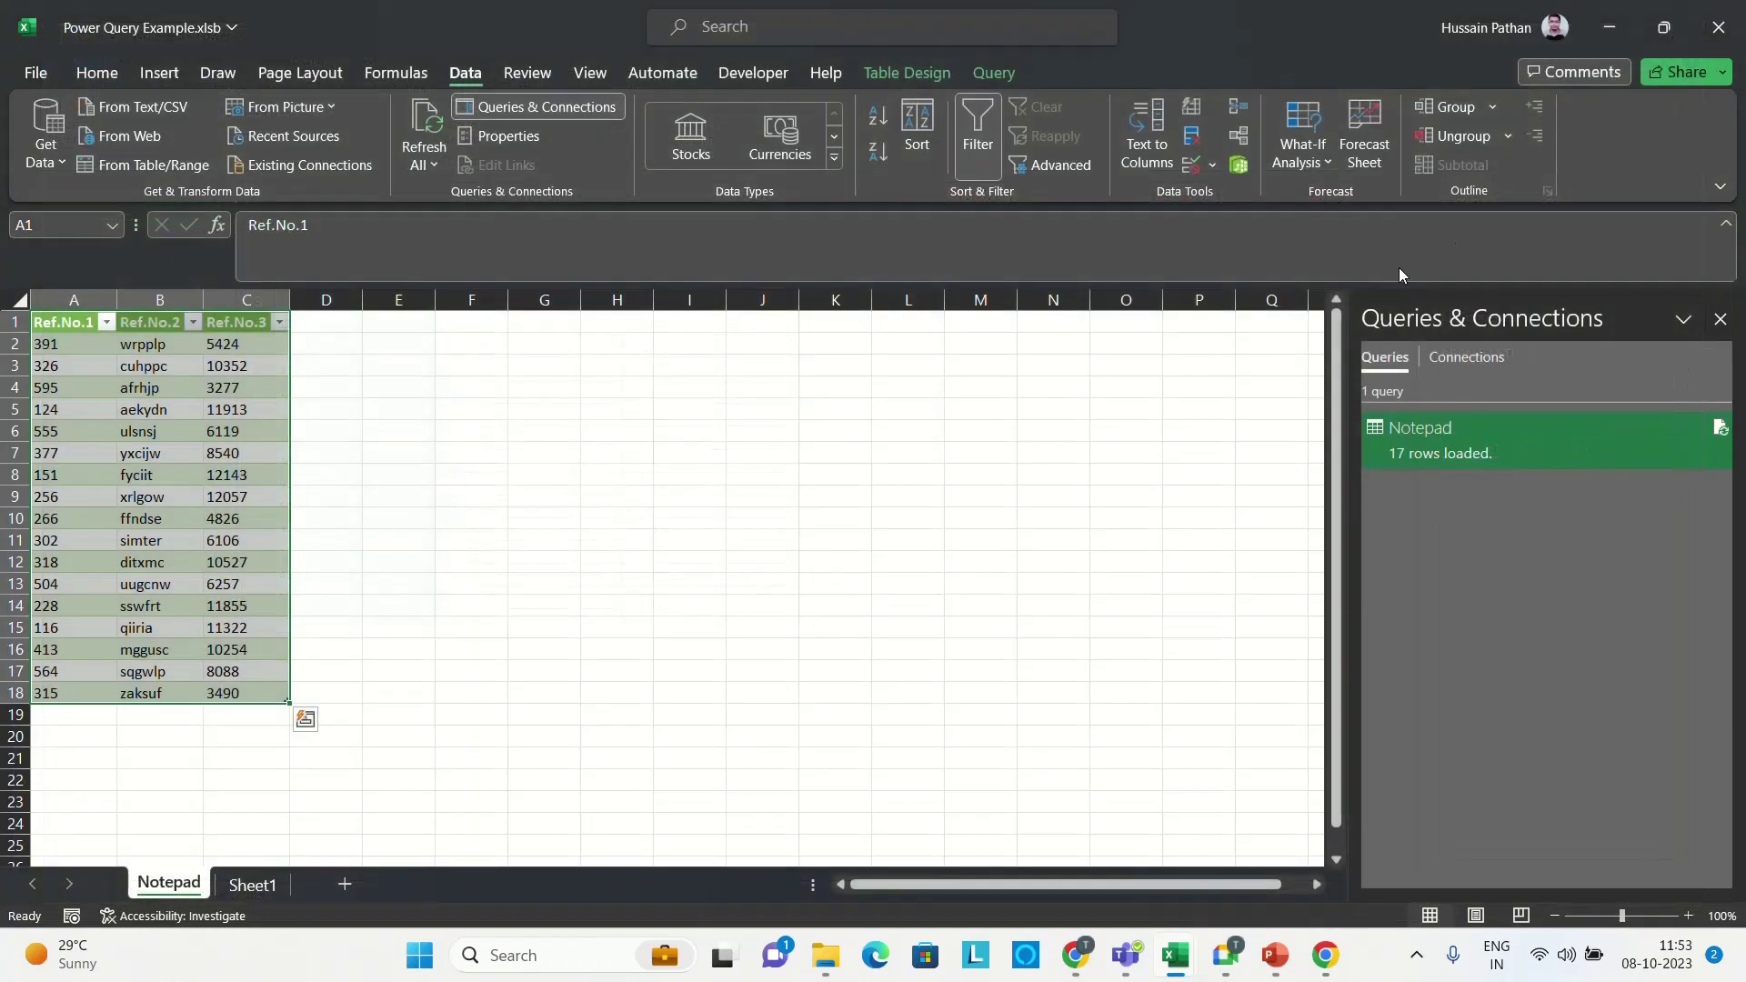
left_click(652, 582)
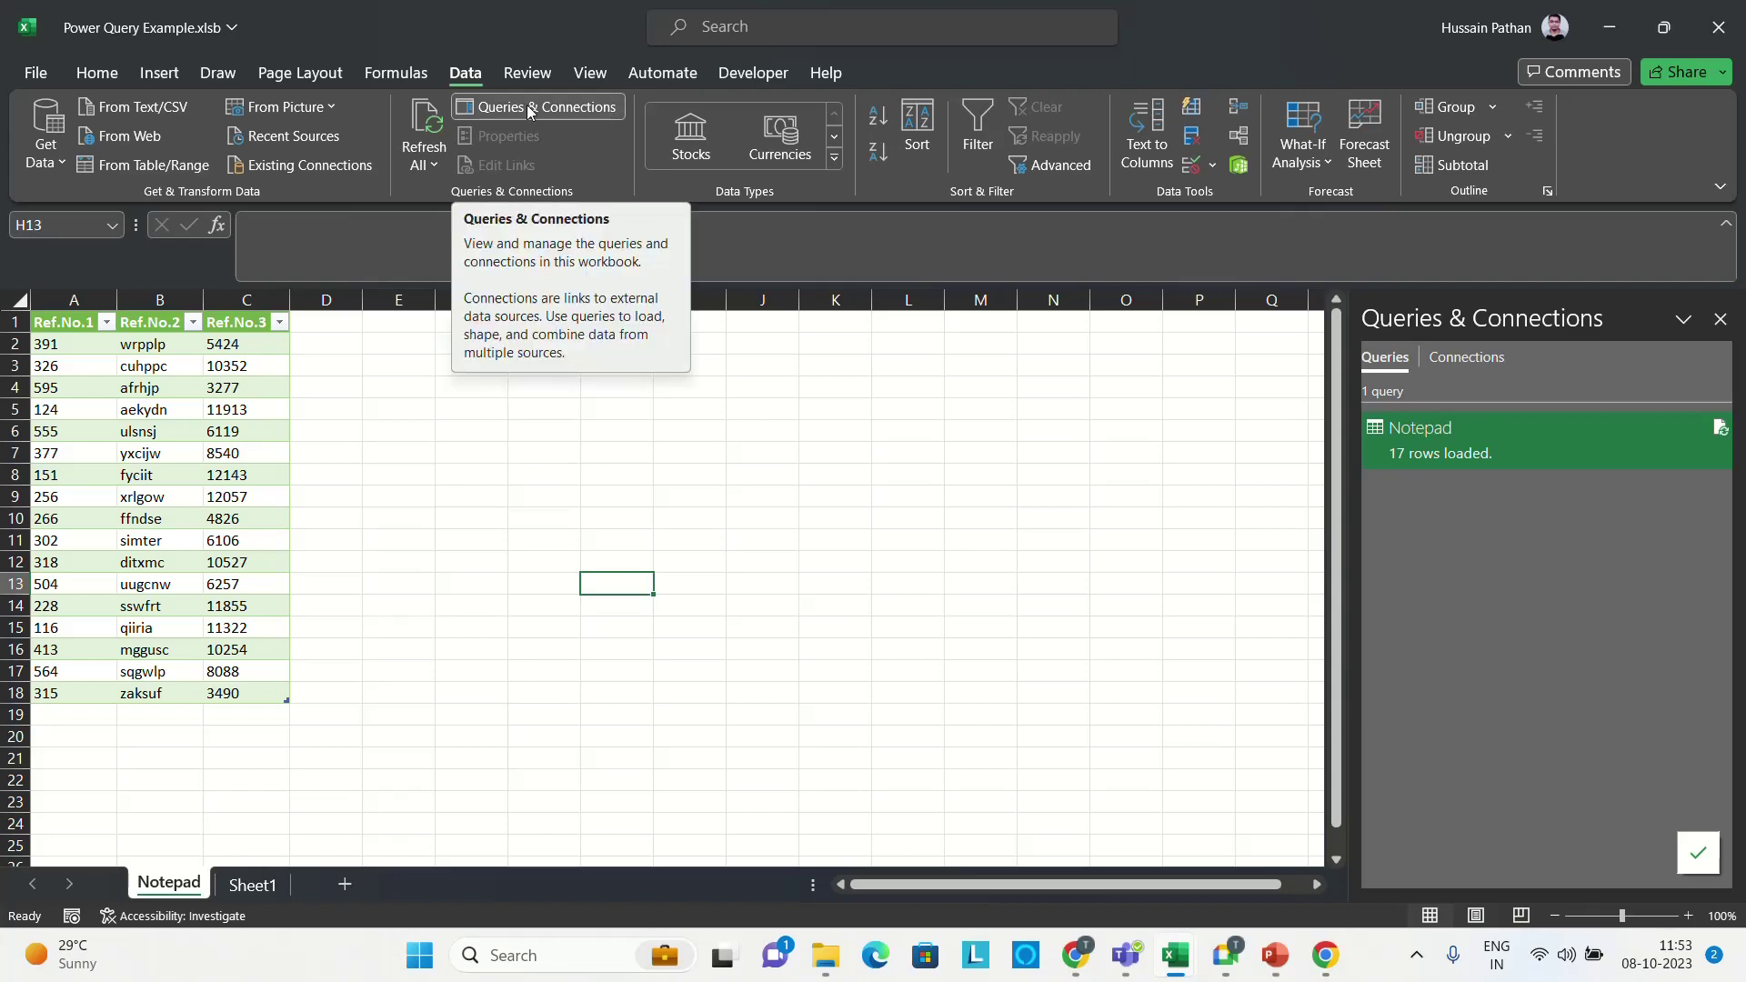
- Reopen the Notepad query in the Power Query Editor and review its home, transform, add-column and view commands
double_click(1459, 428)
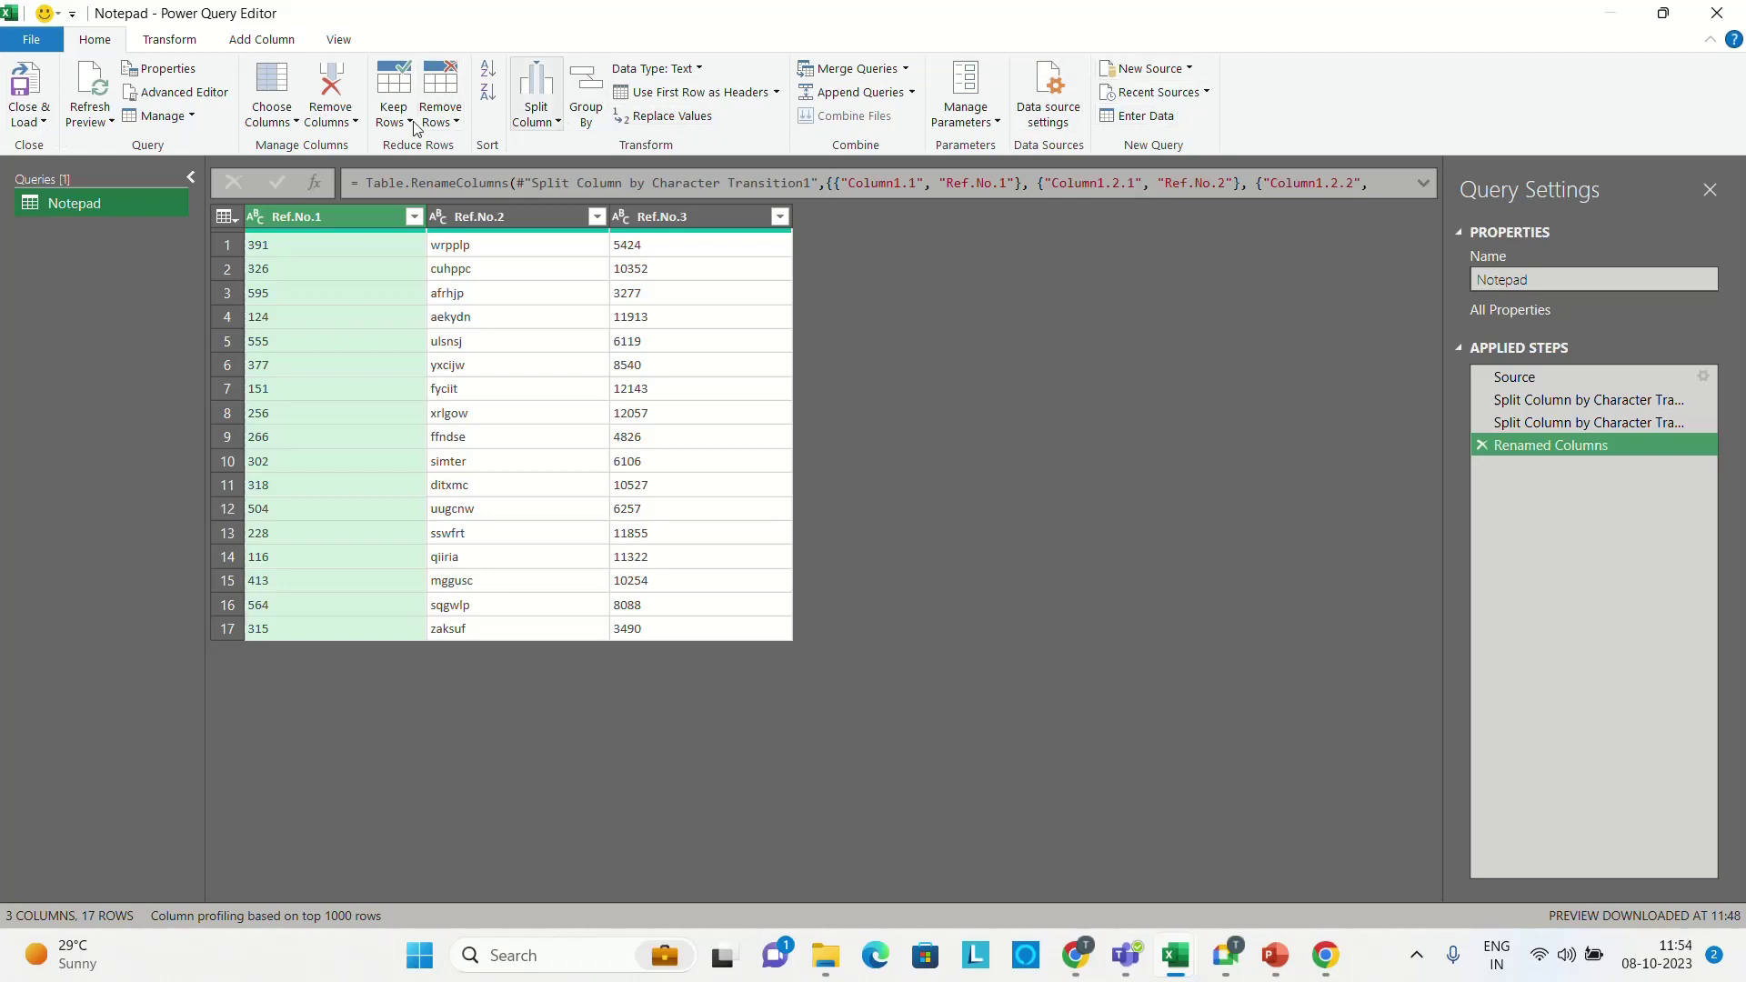
left_click(177, 42)
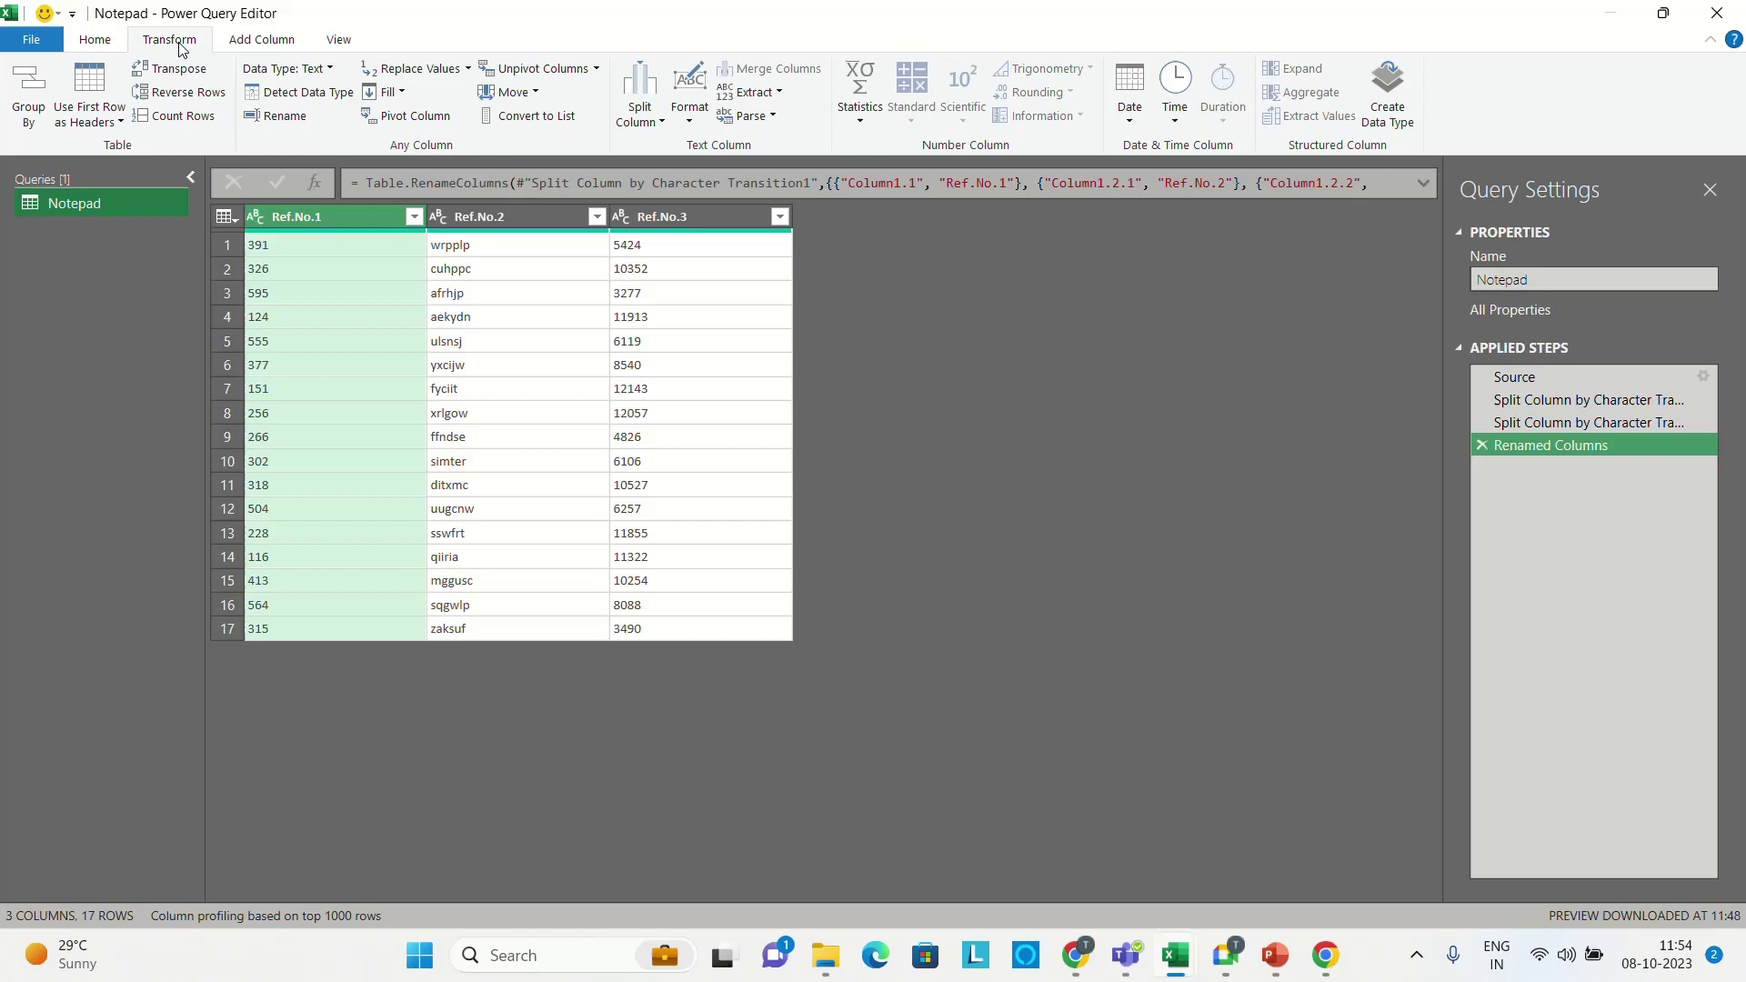
left_click(278, 42)
left_click(341, 43)
left_click(259, 43)
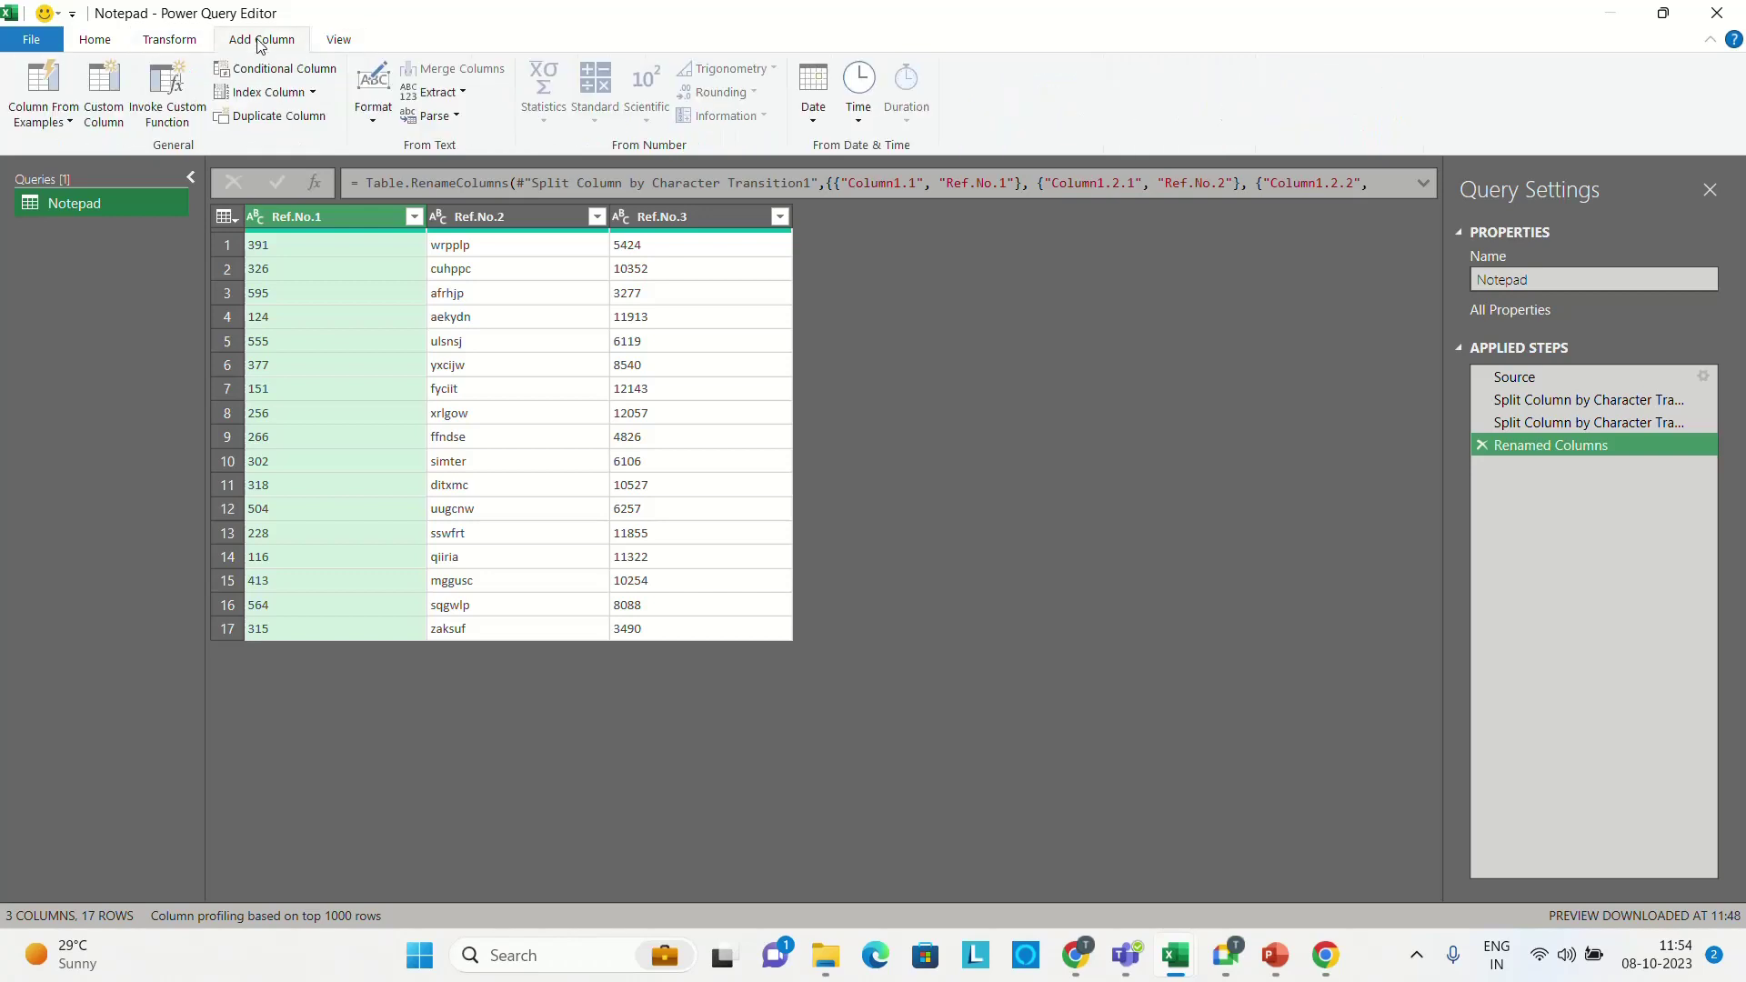
left_click(159, 43)
left_click(95, 43)
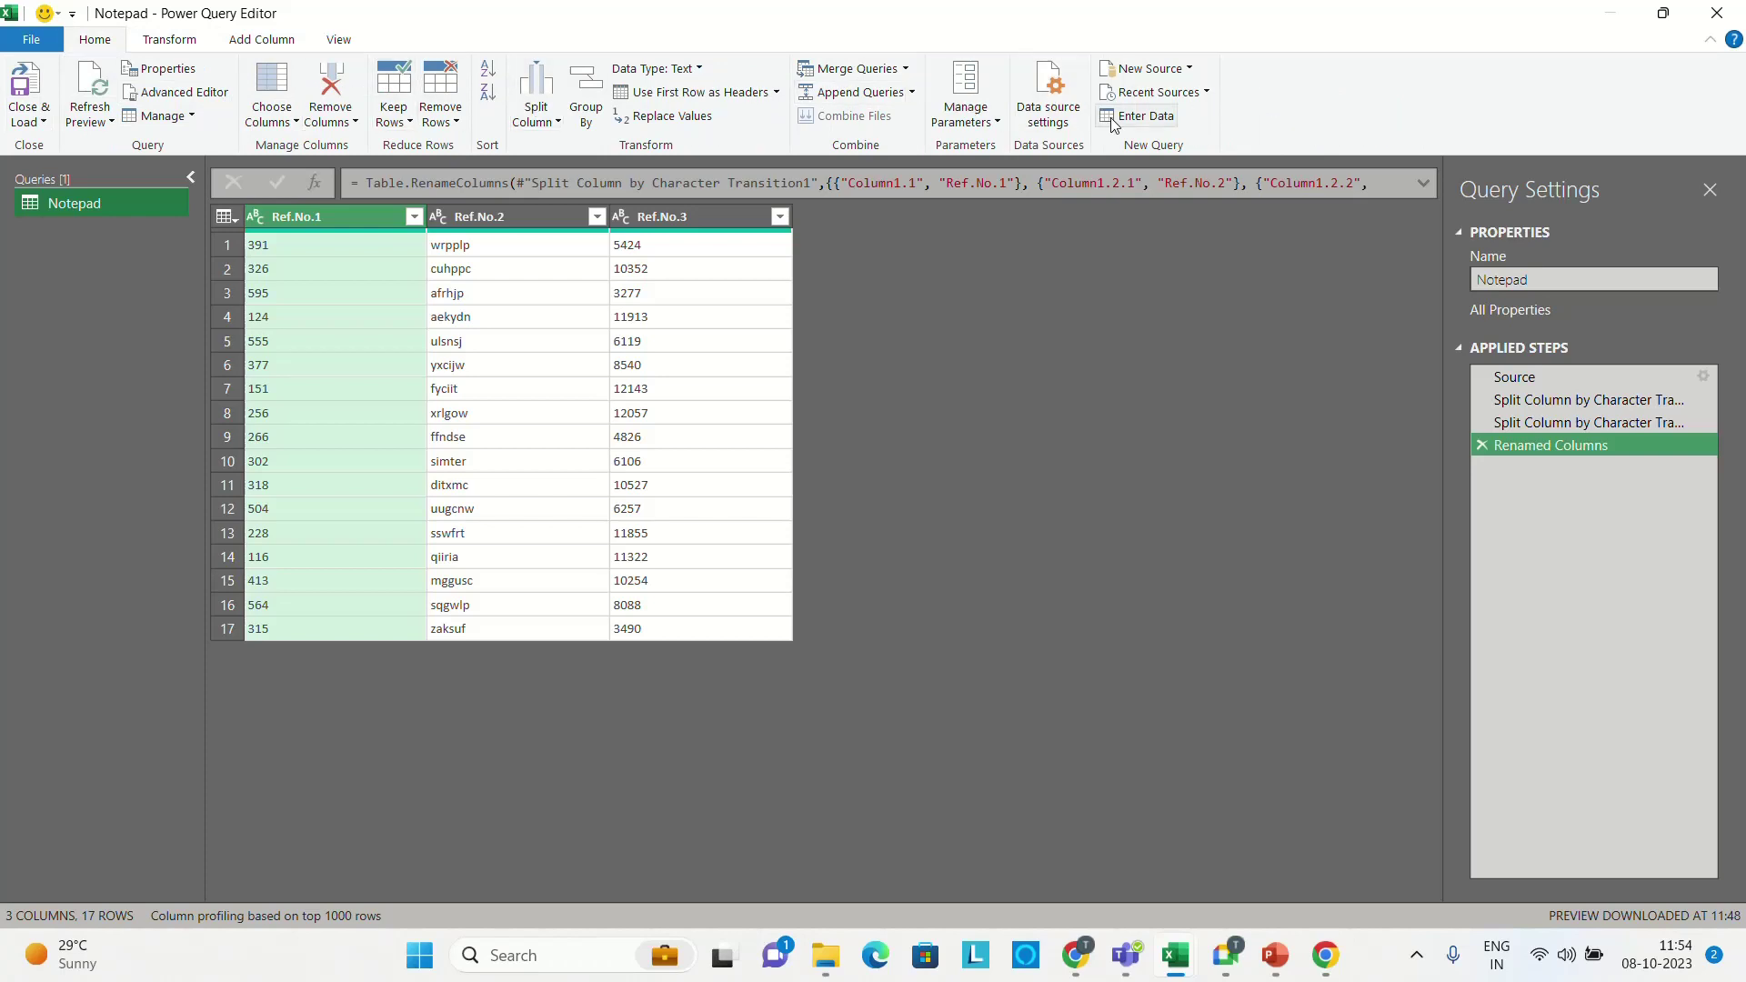
left_click(191, 43)
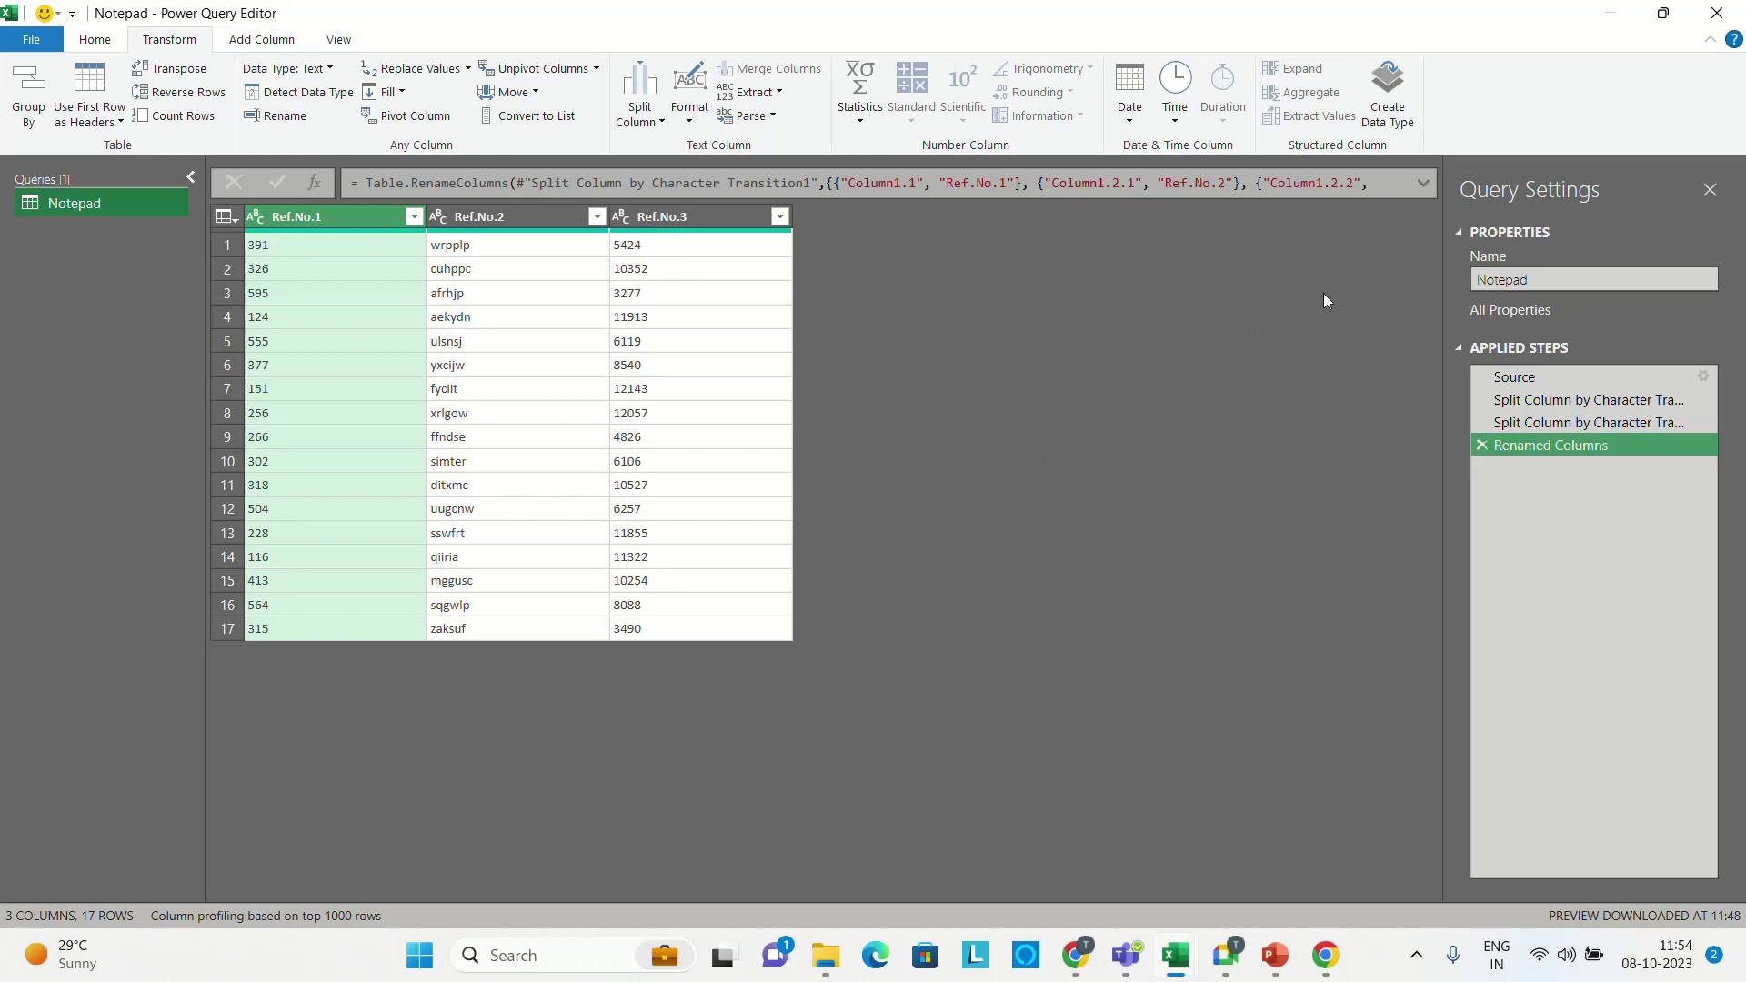
- Expand the formula bar and examine the full Table.RenameColumns formula of the Renamed Columns step
left_click(1421, 185)
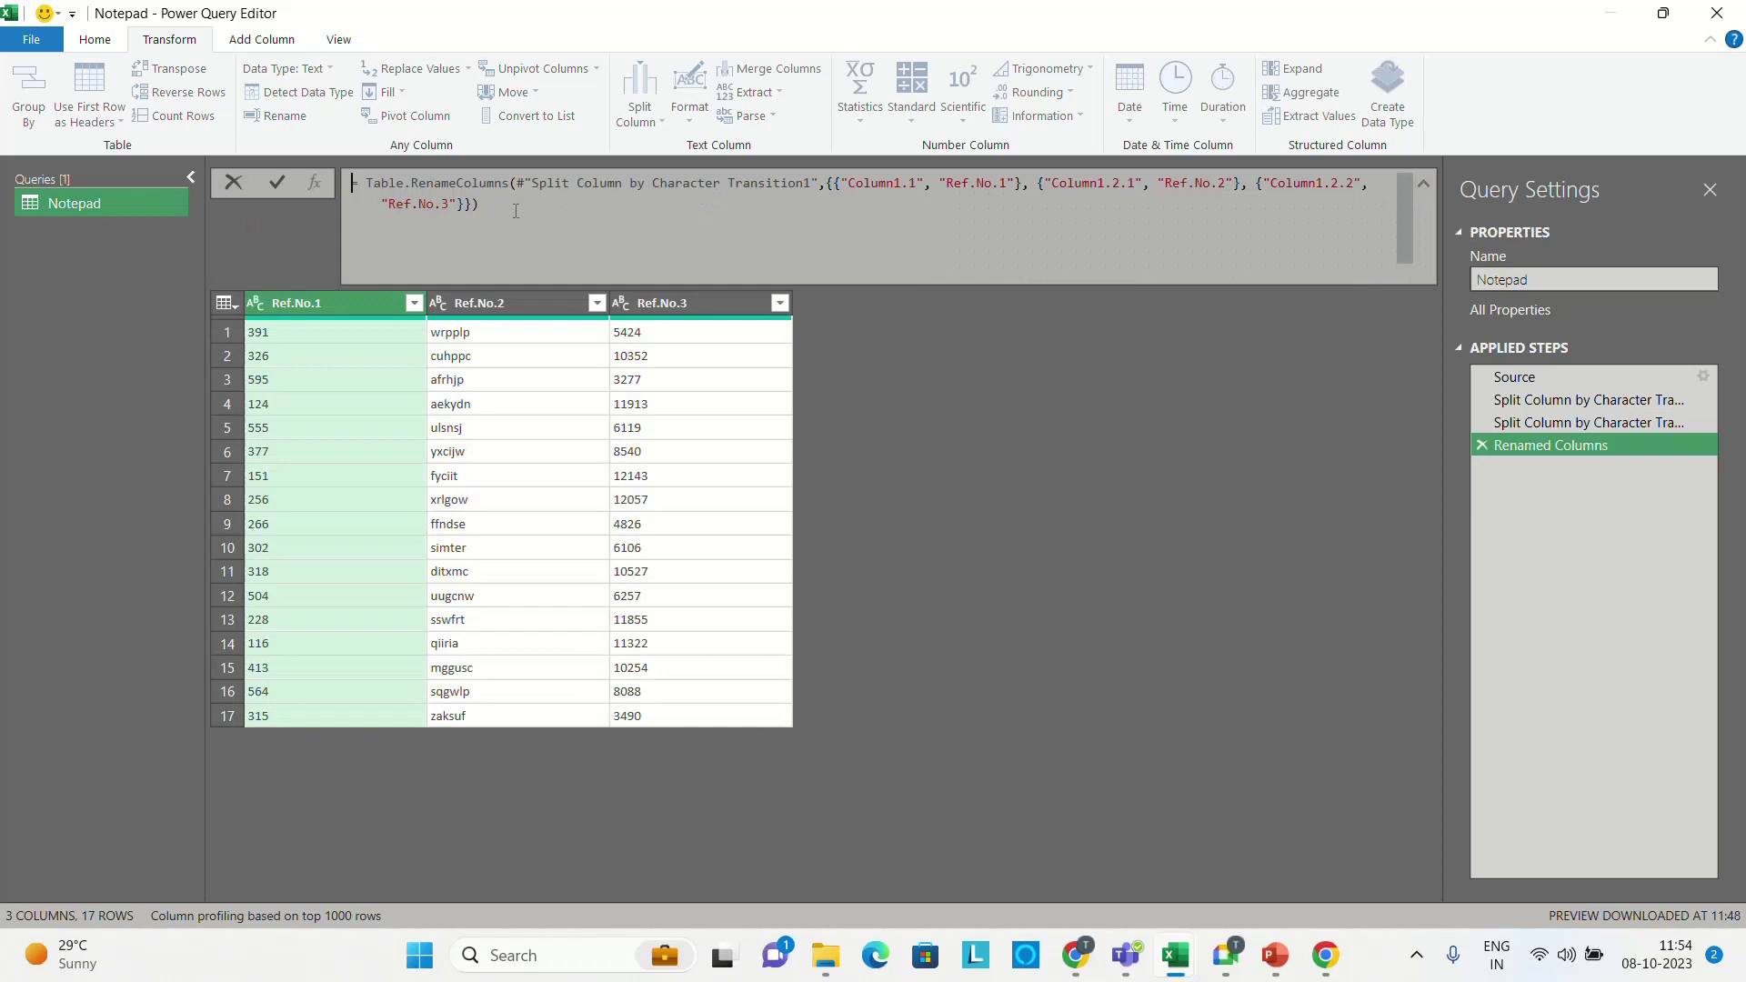
key("ctrl+a")
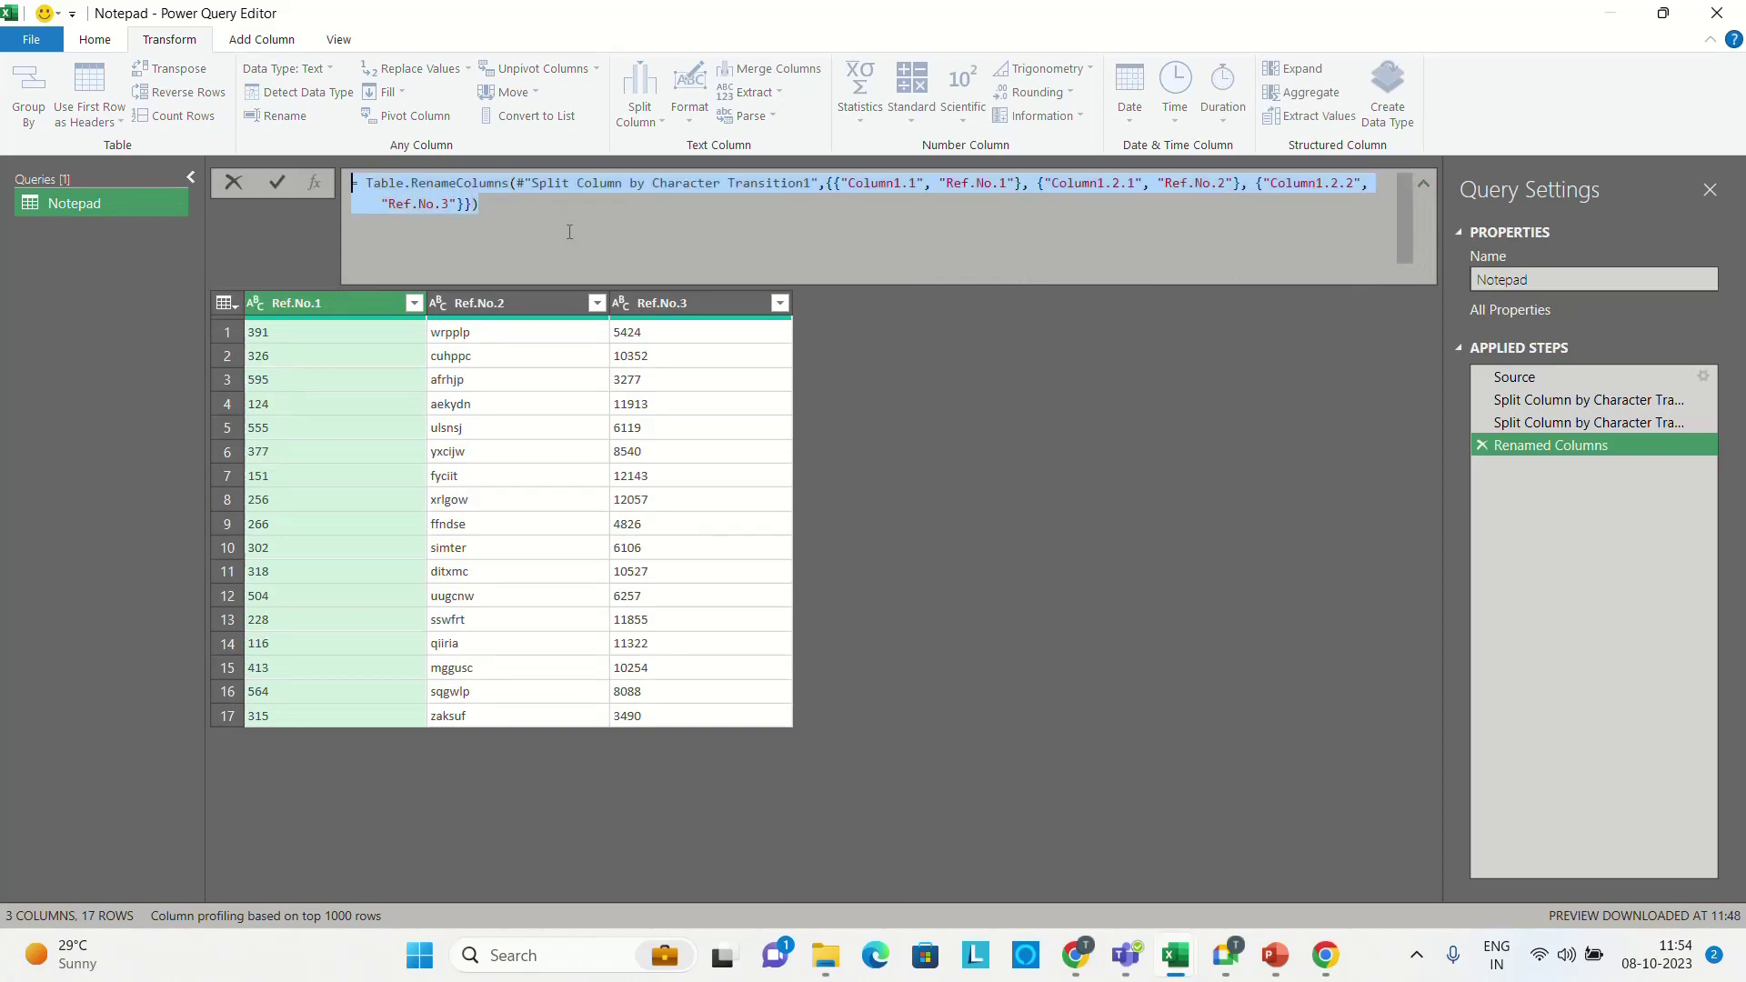
left_click(569, 231)
left_click(949, 467)
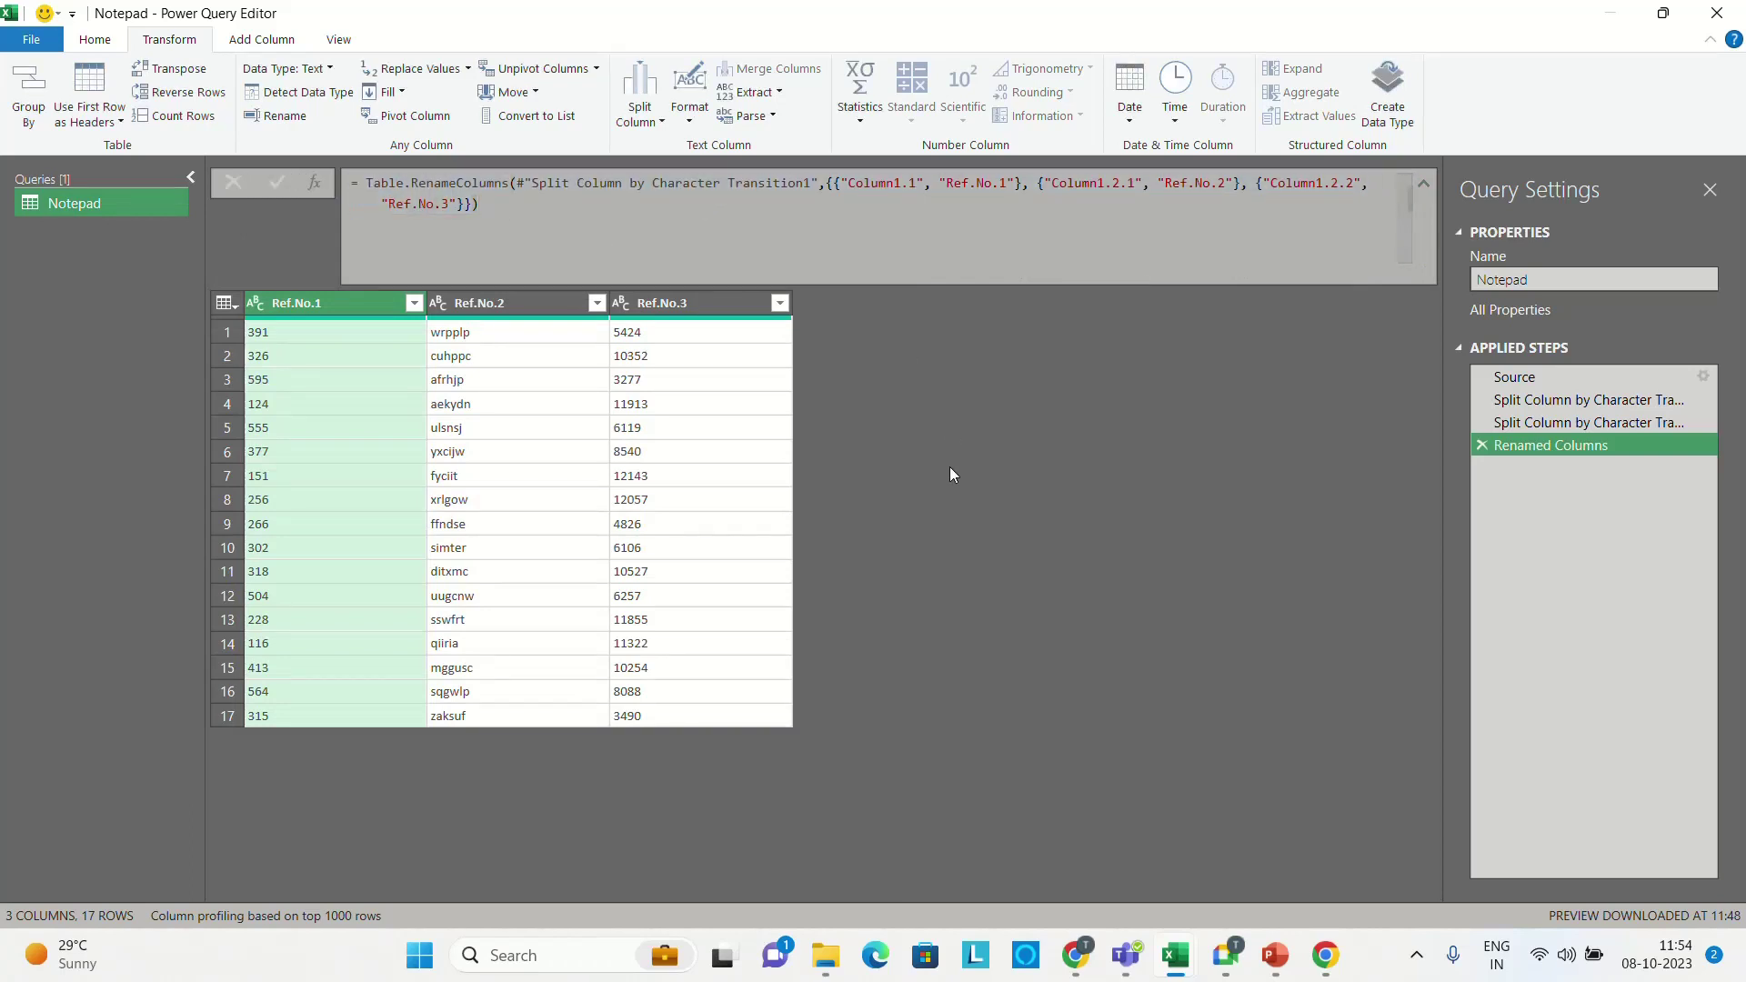
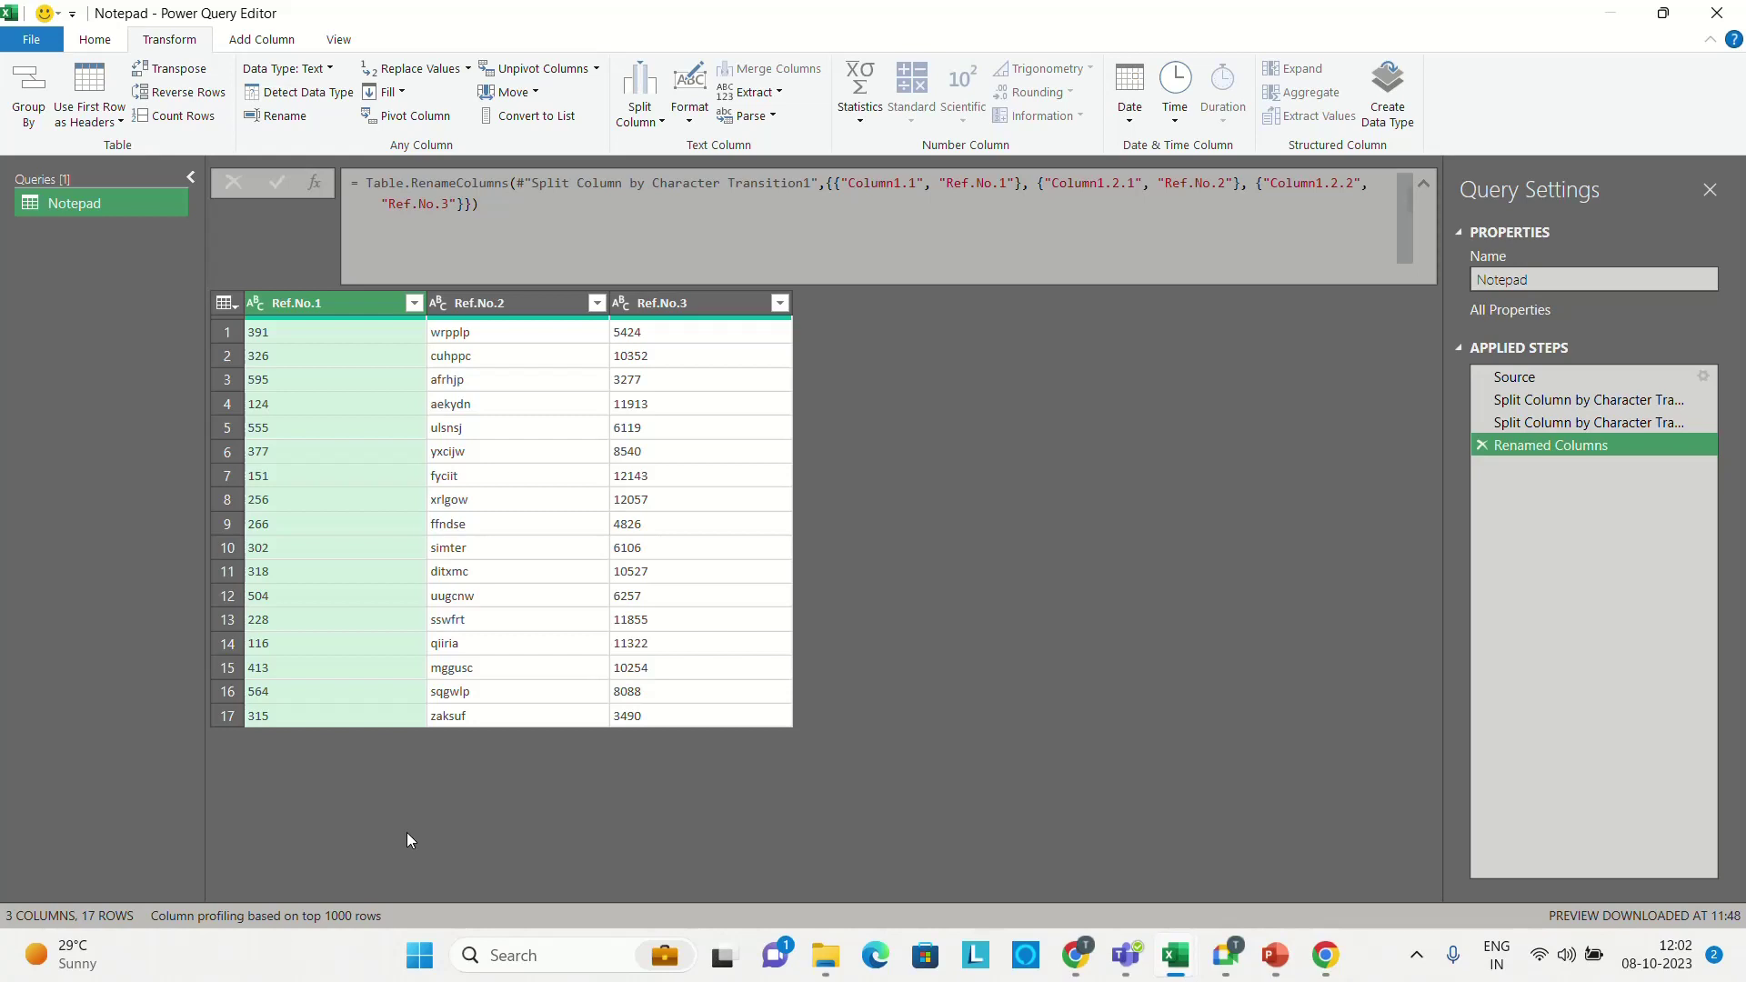
- Close the Power Query Editor and bring up the workbook's data import and query commands
left_click(94, 39)
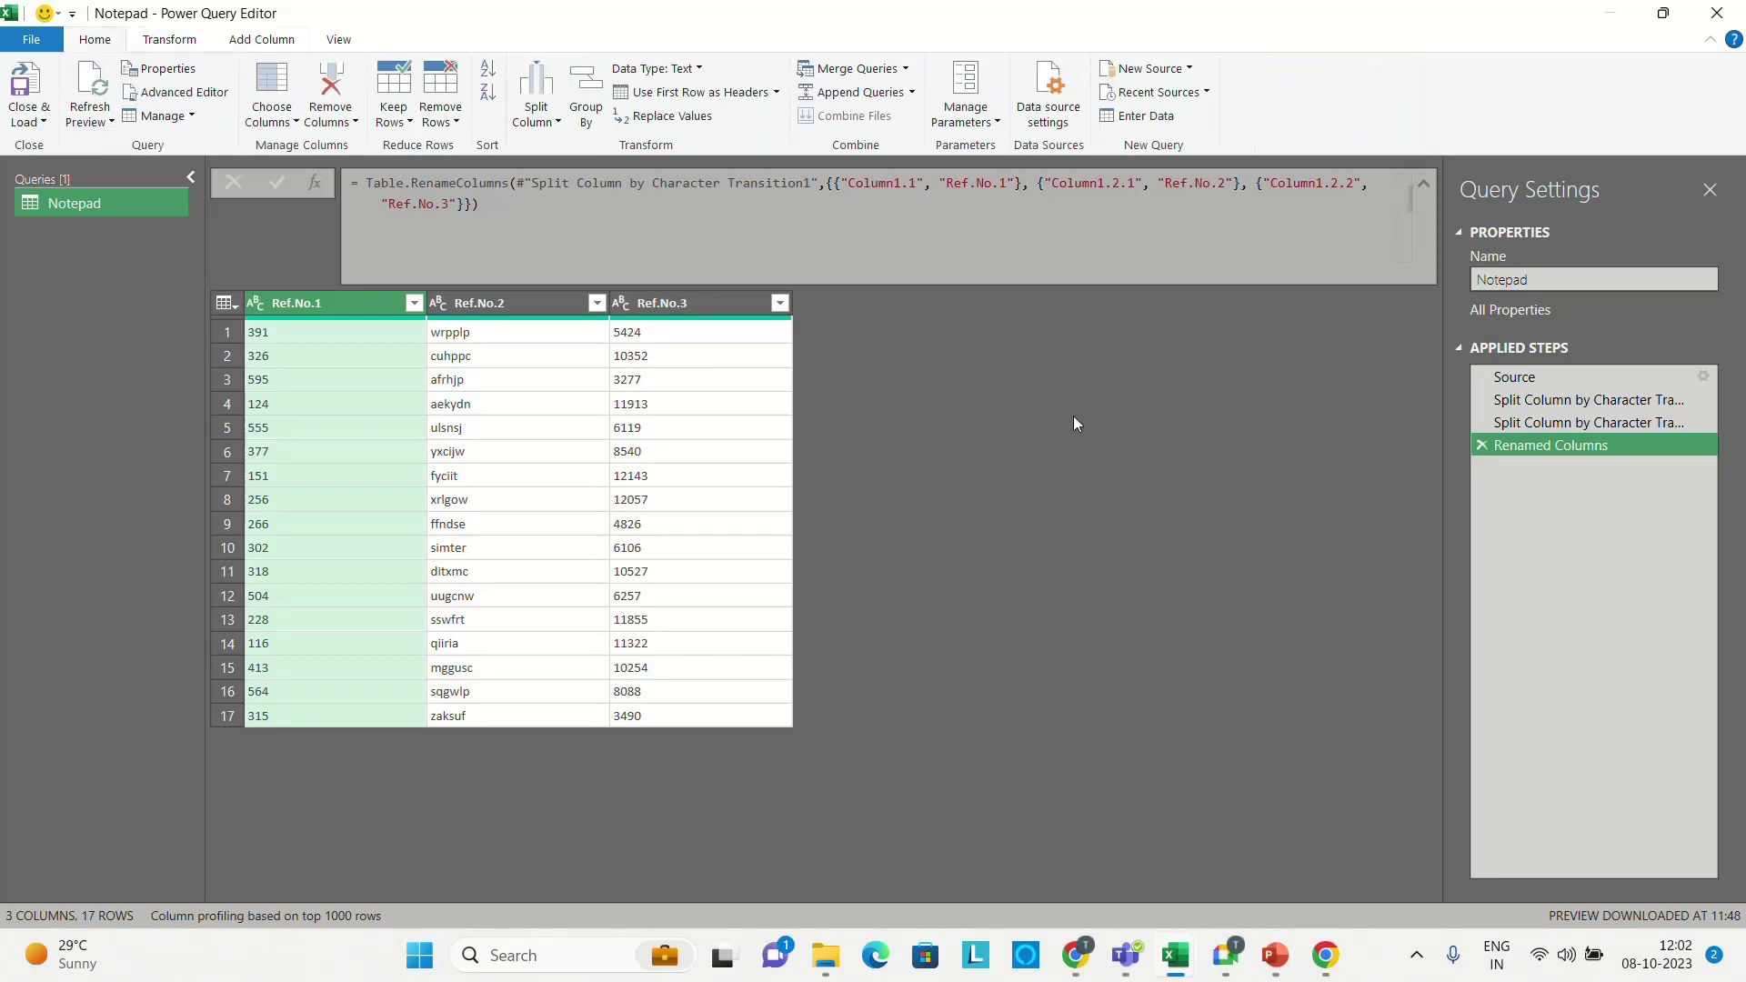
left_click(1718, 15)
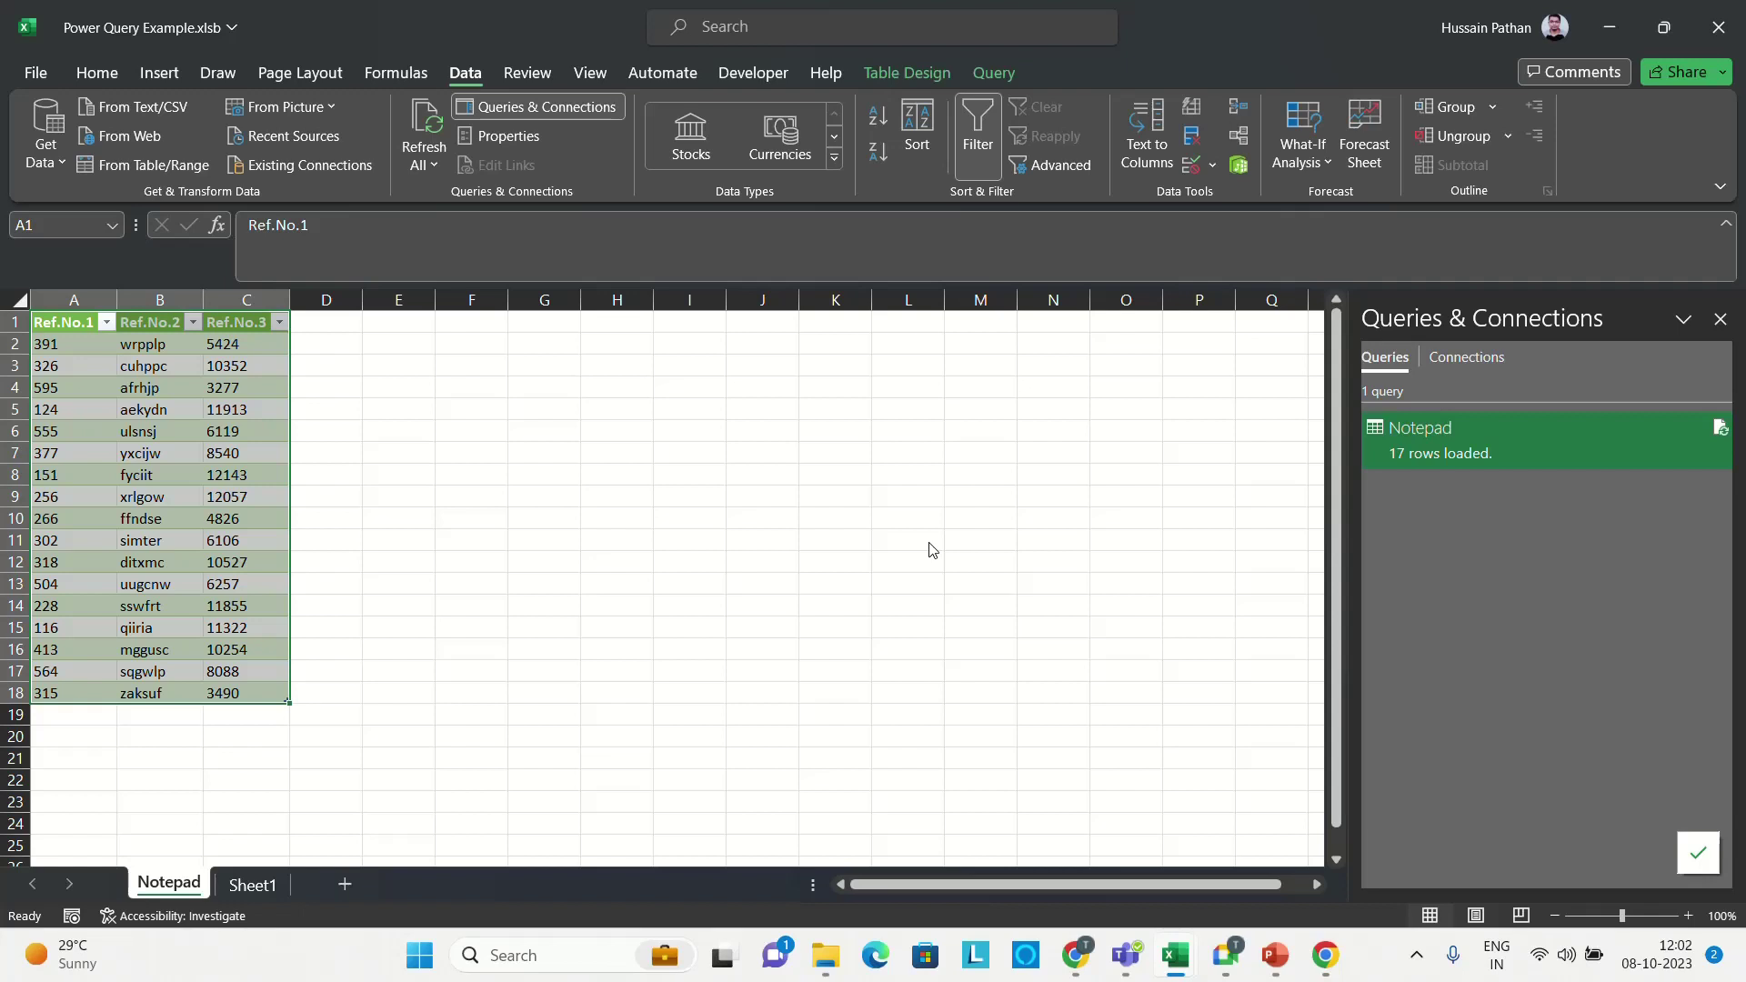
left_click(109, 74)
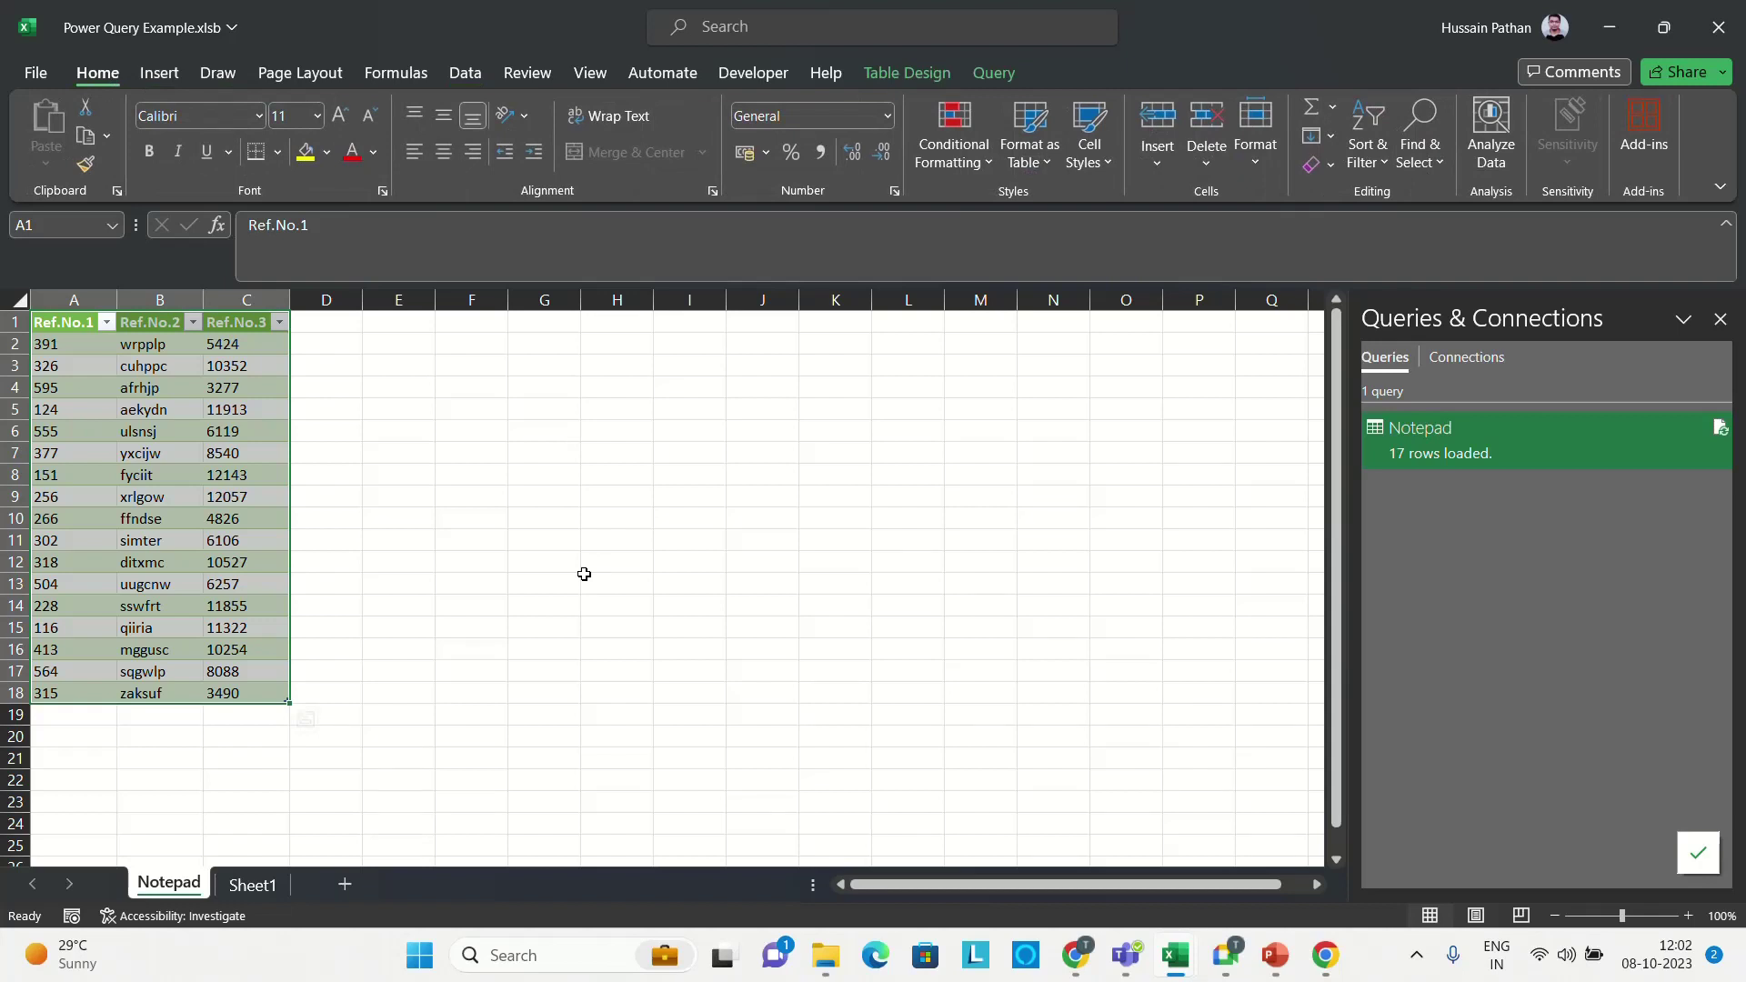
left_click(478, 80)
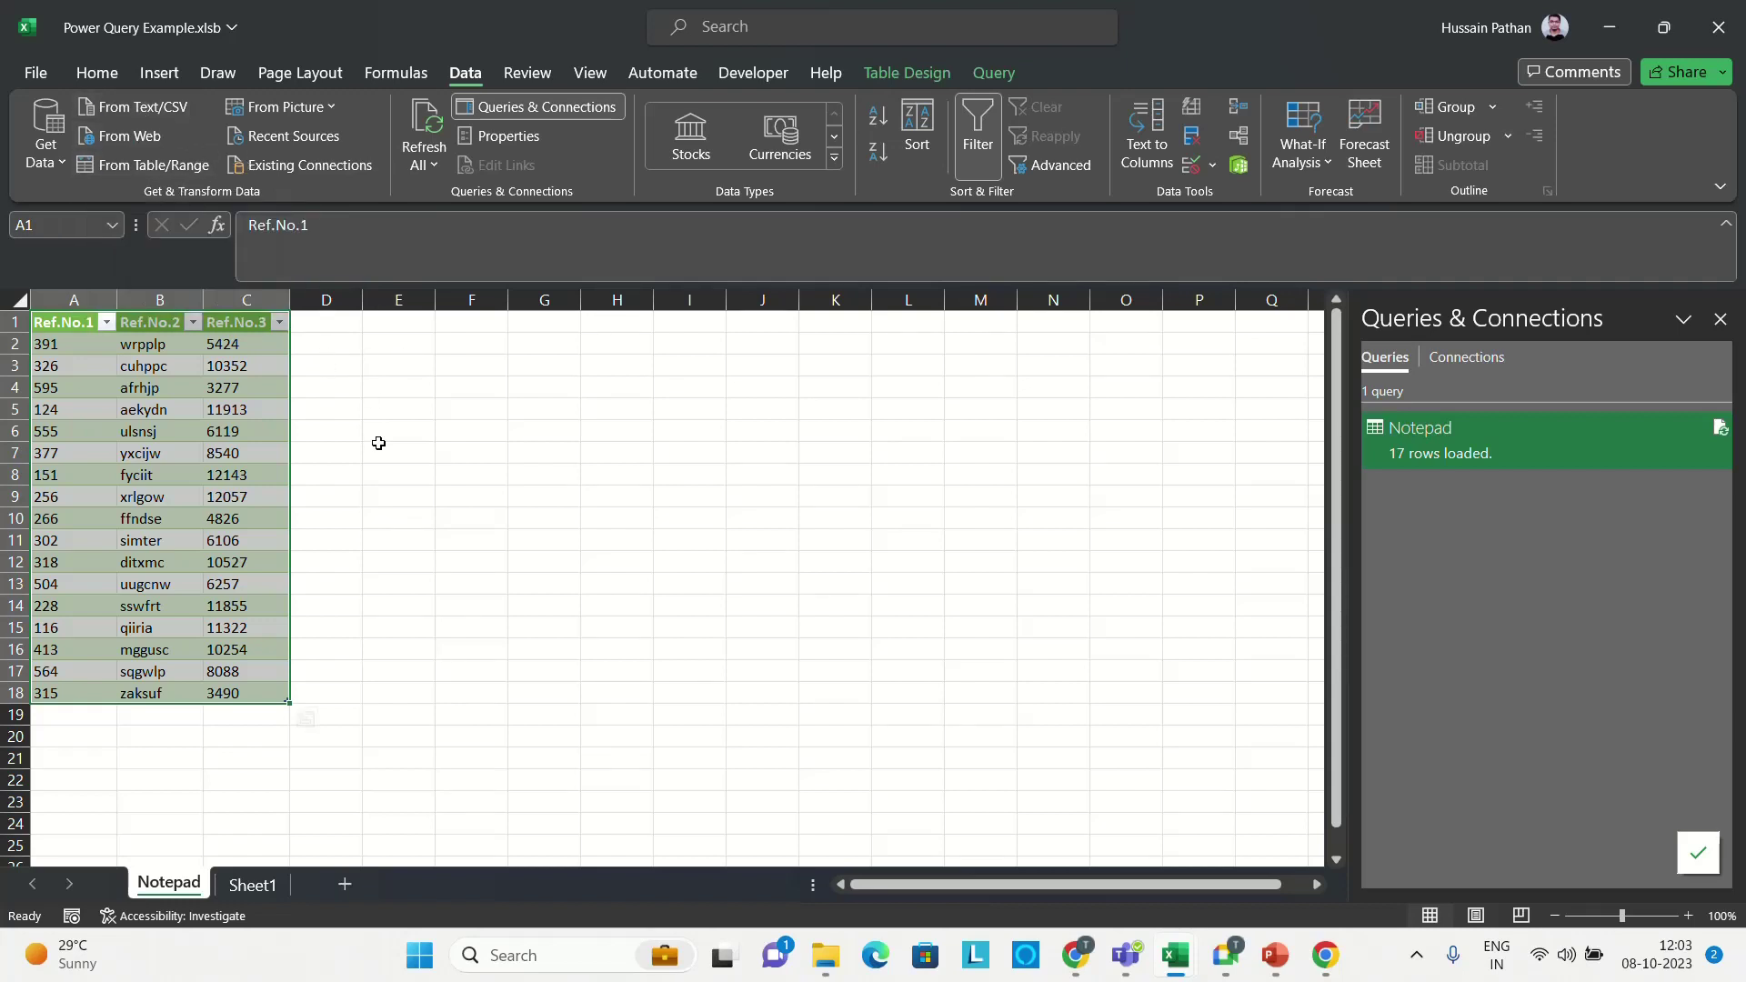
- Switch to the Power Query folder in File Explorer, open 181jboqhl4042.txt in Notepad and examine all its lines
left_click(826, 968)
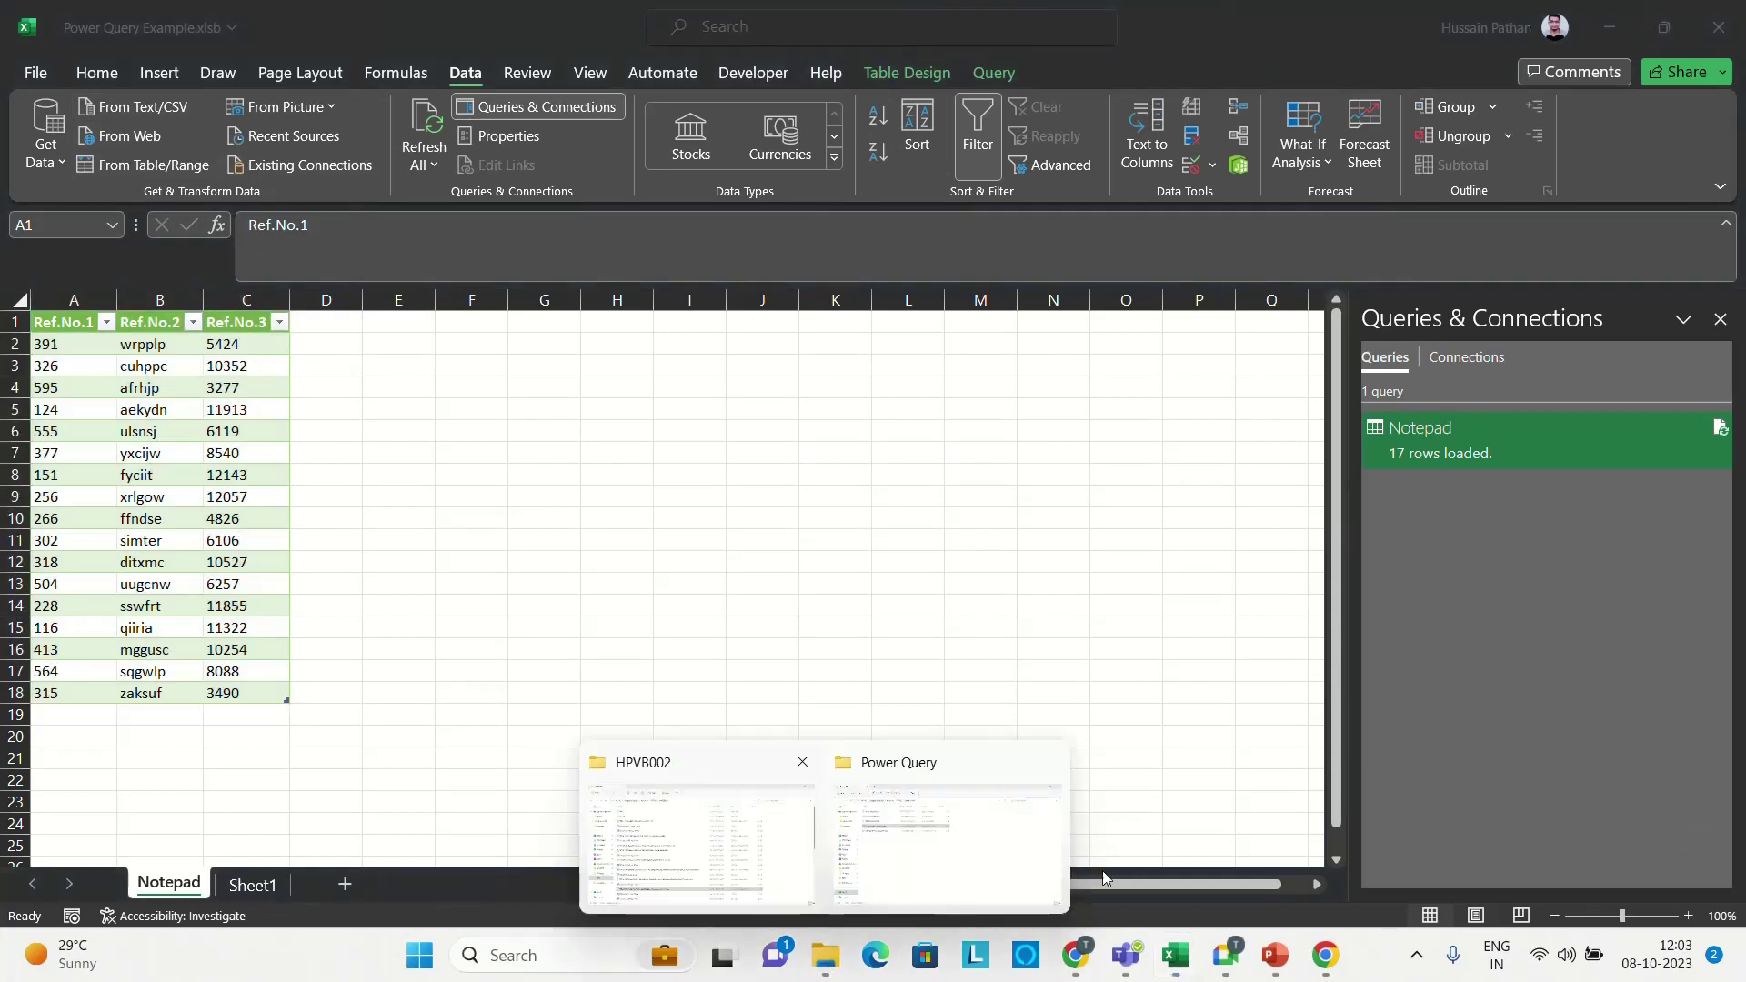
left_click(921, 864)
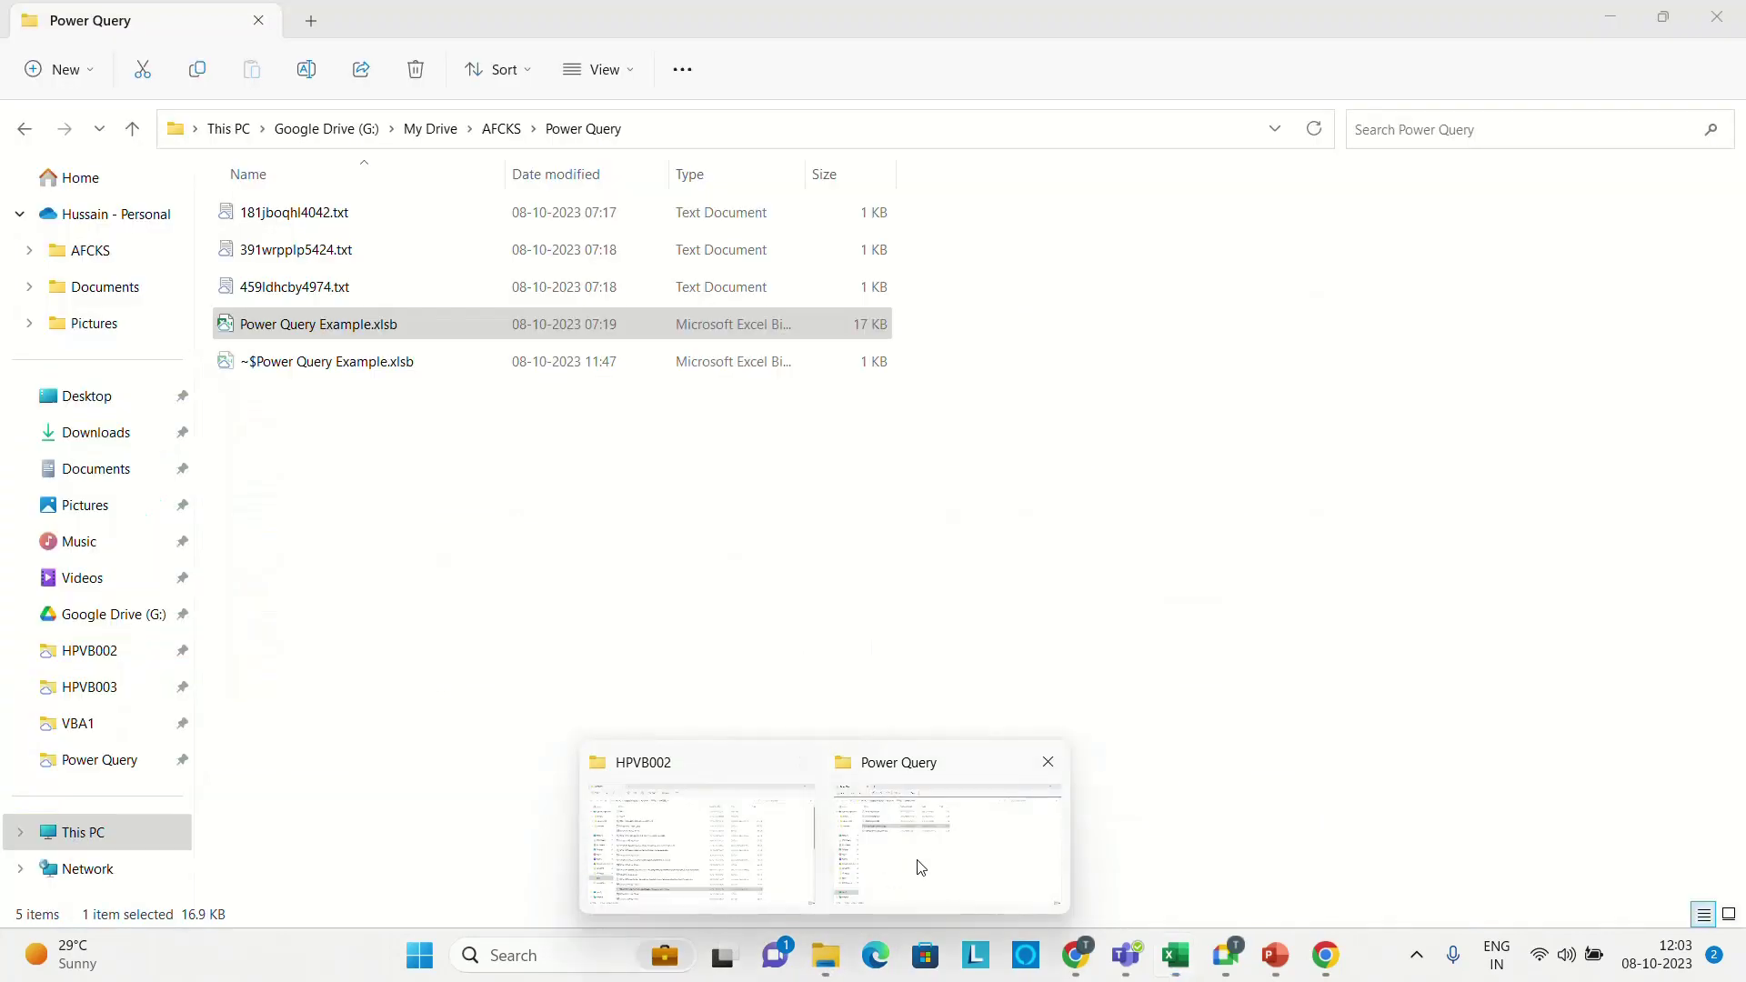
double_click(308, 215)
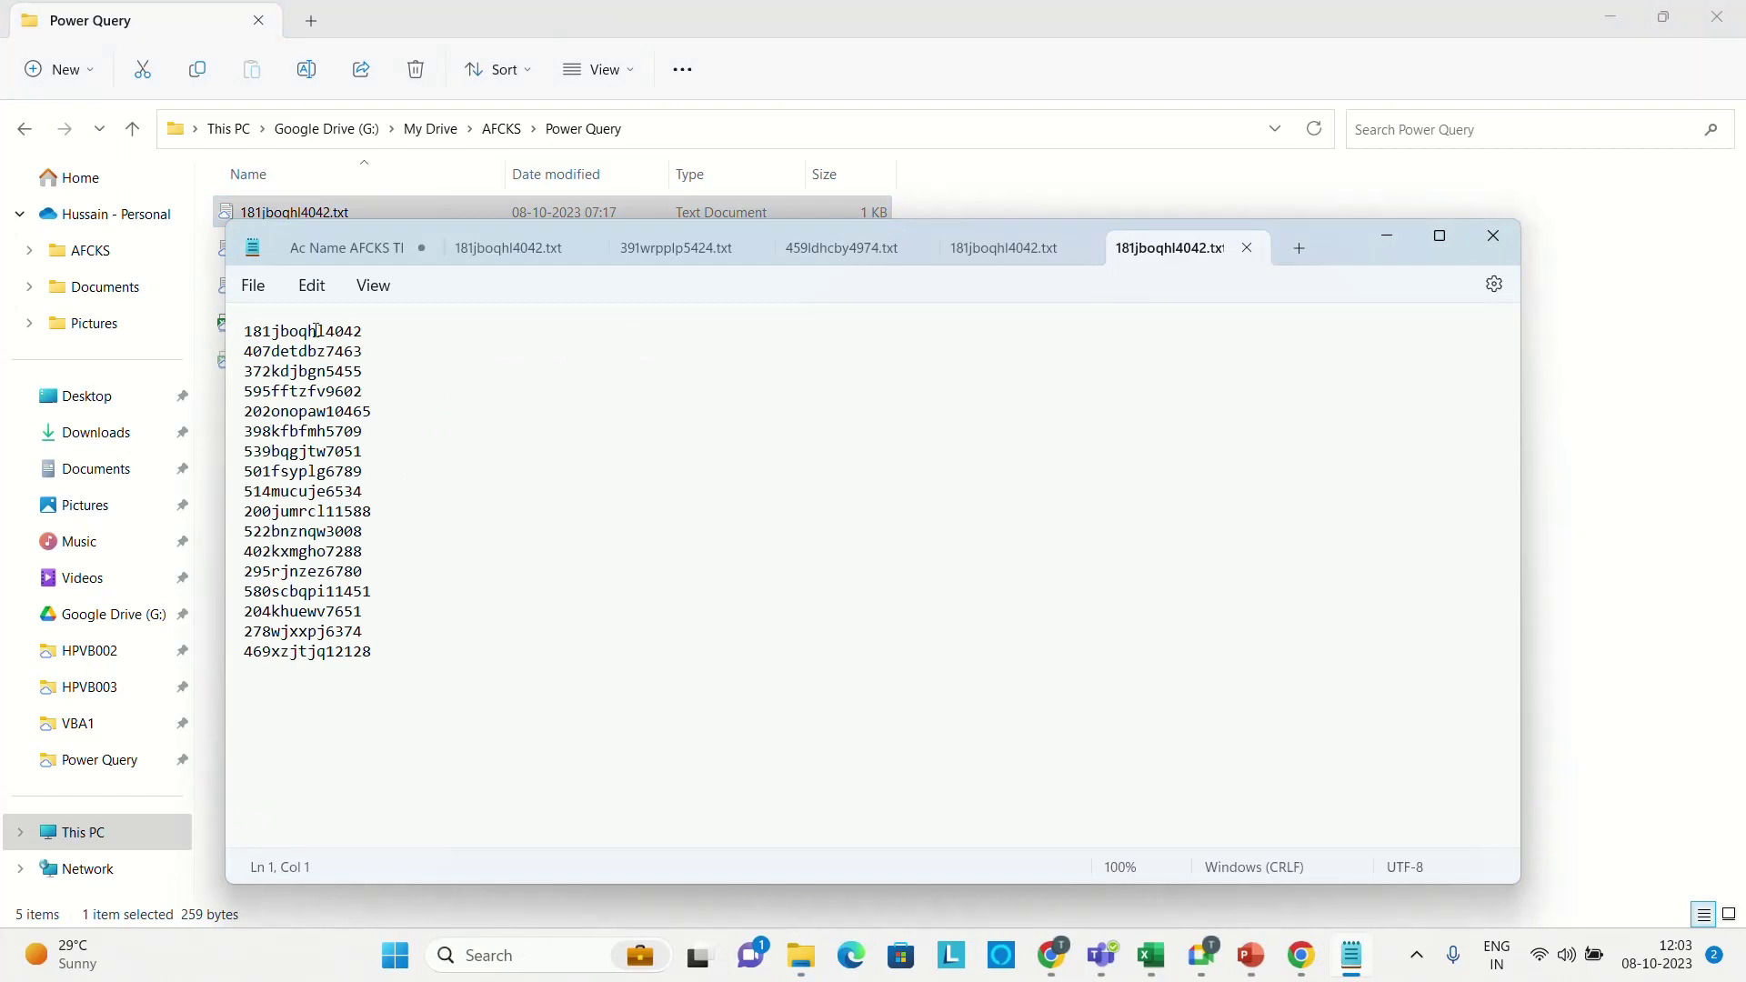
left_click_drag(245, 331, 427, 676)
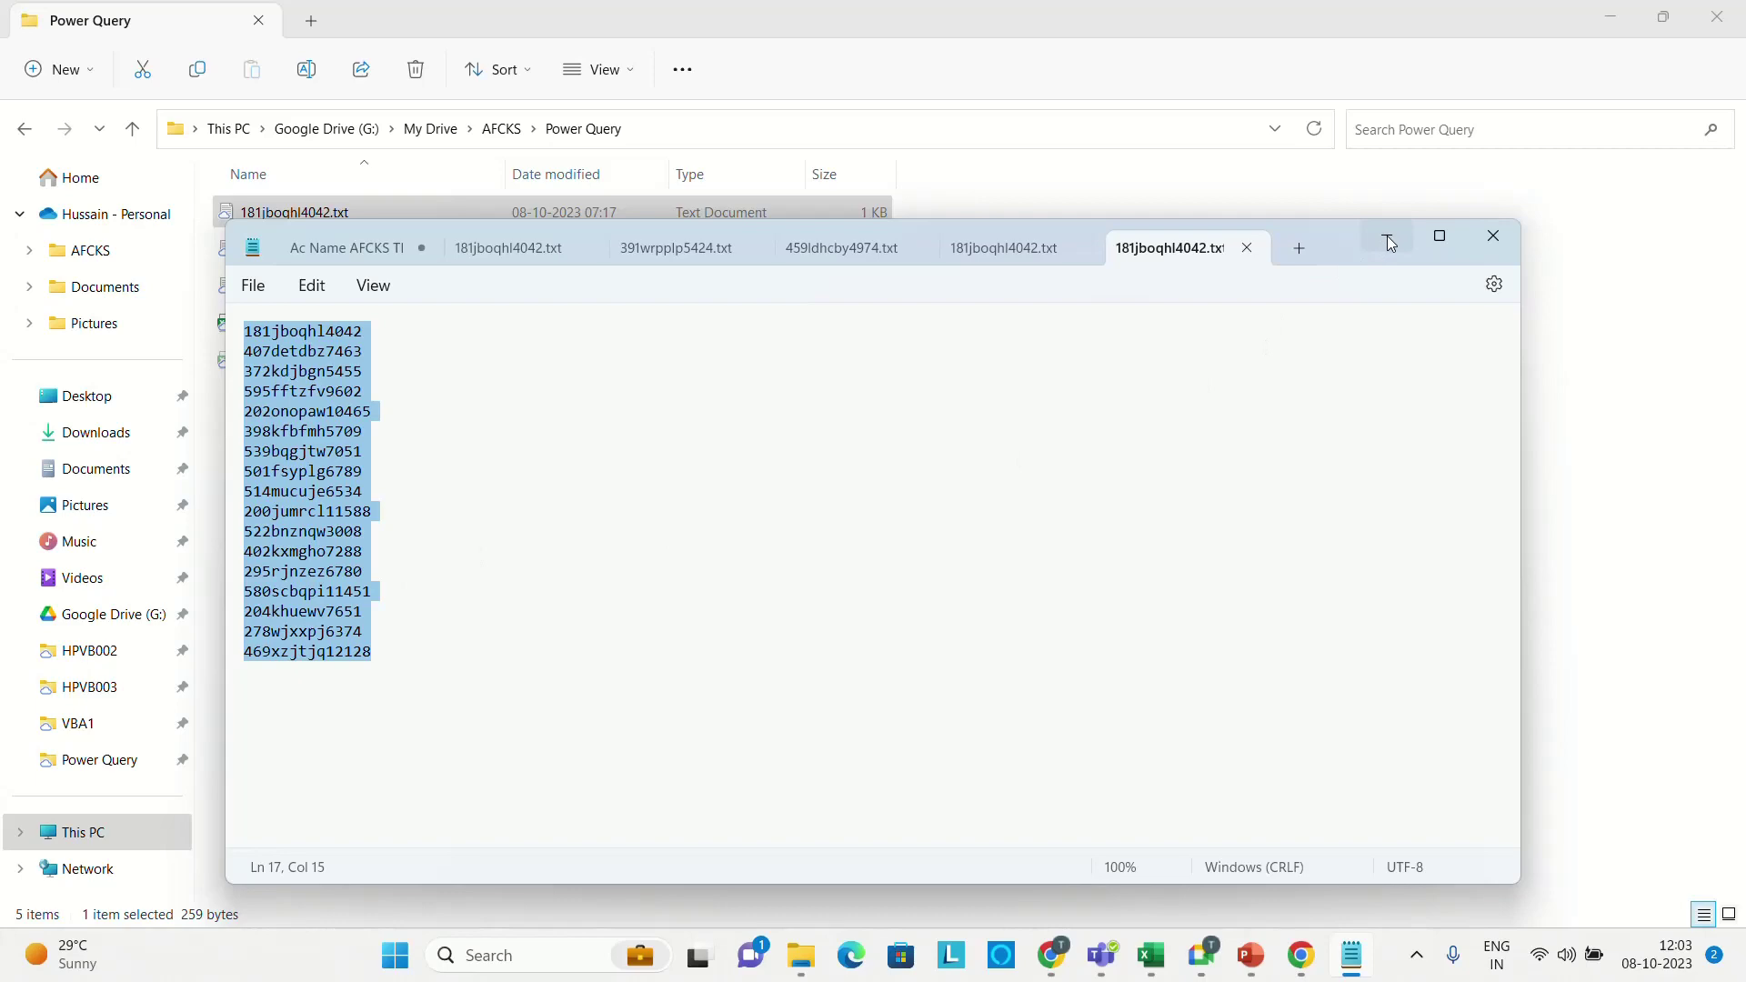
- Close the 181jboqhl4042.txt file in Notepad and switch to the blank Book4 workbook in Excel
left_click(1493, 240)
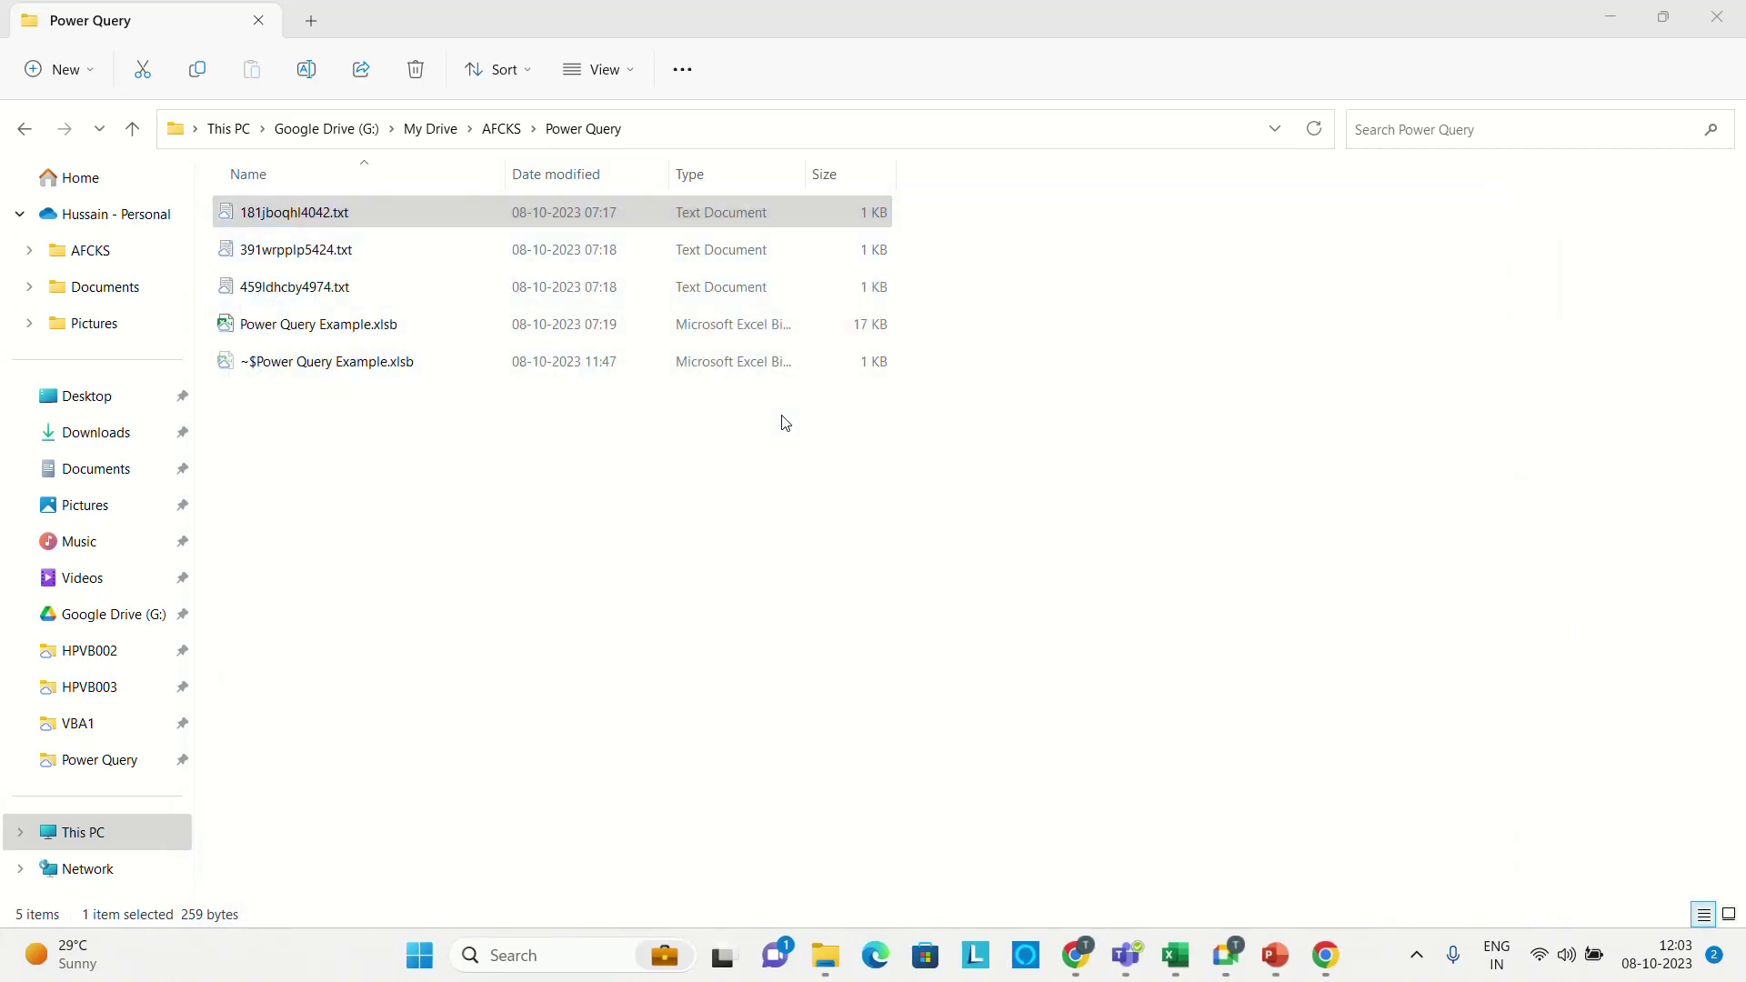
mouse_move(1176, 955)
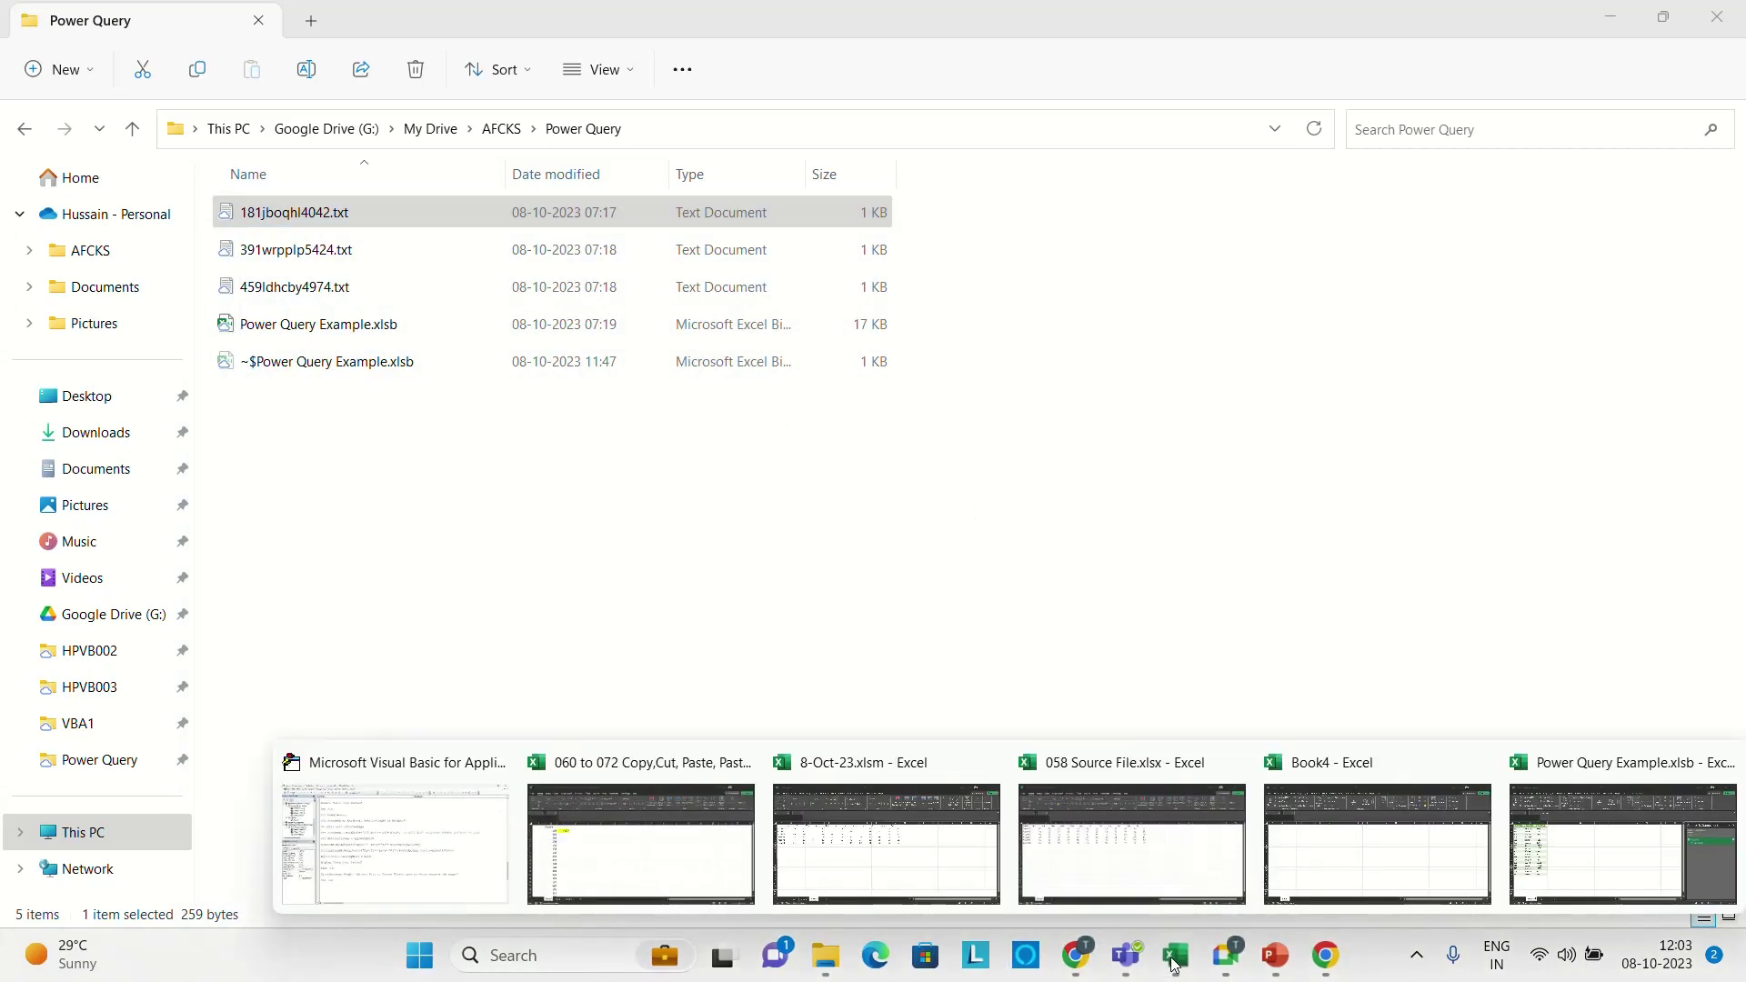
left_click(1389, 834)
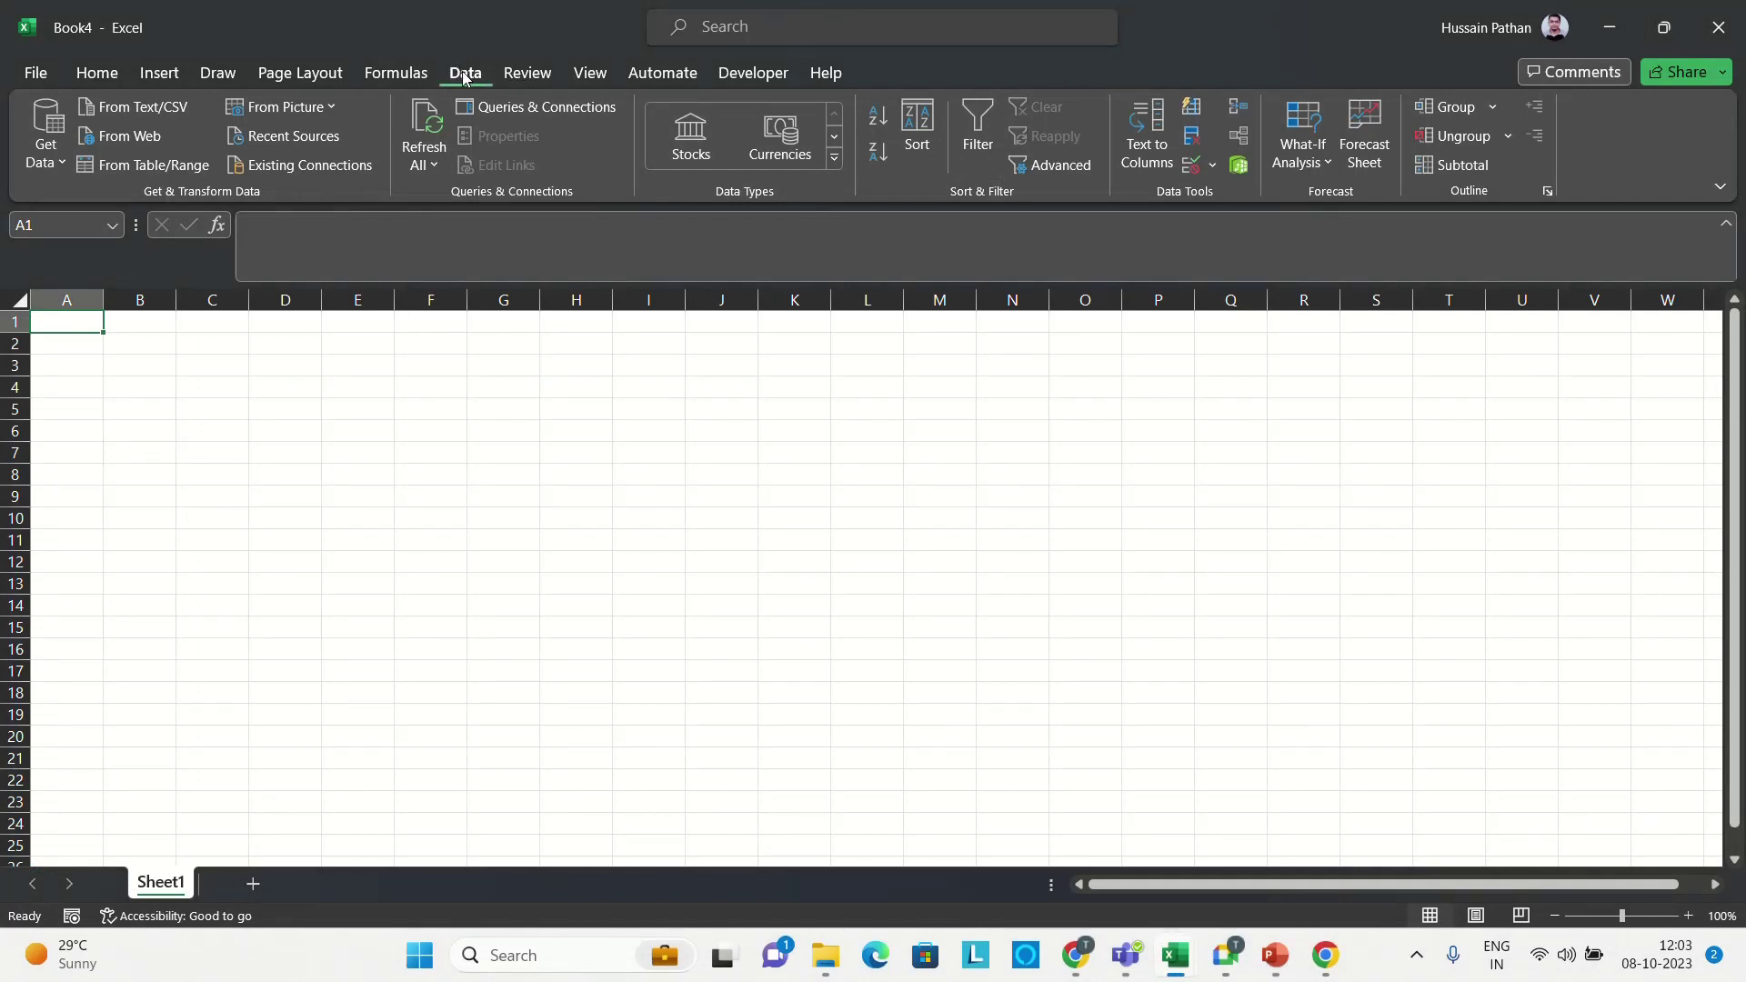
- Import 181jboqhl4042.txt from the Power Query folder as a text source and open it for transformation in the Power Query Editor
left_click(138, 111)
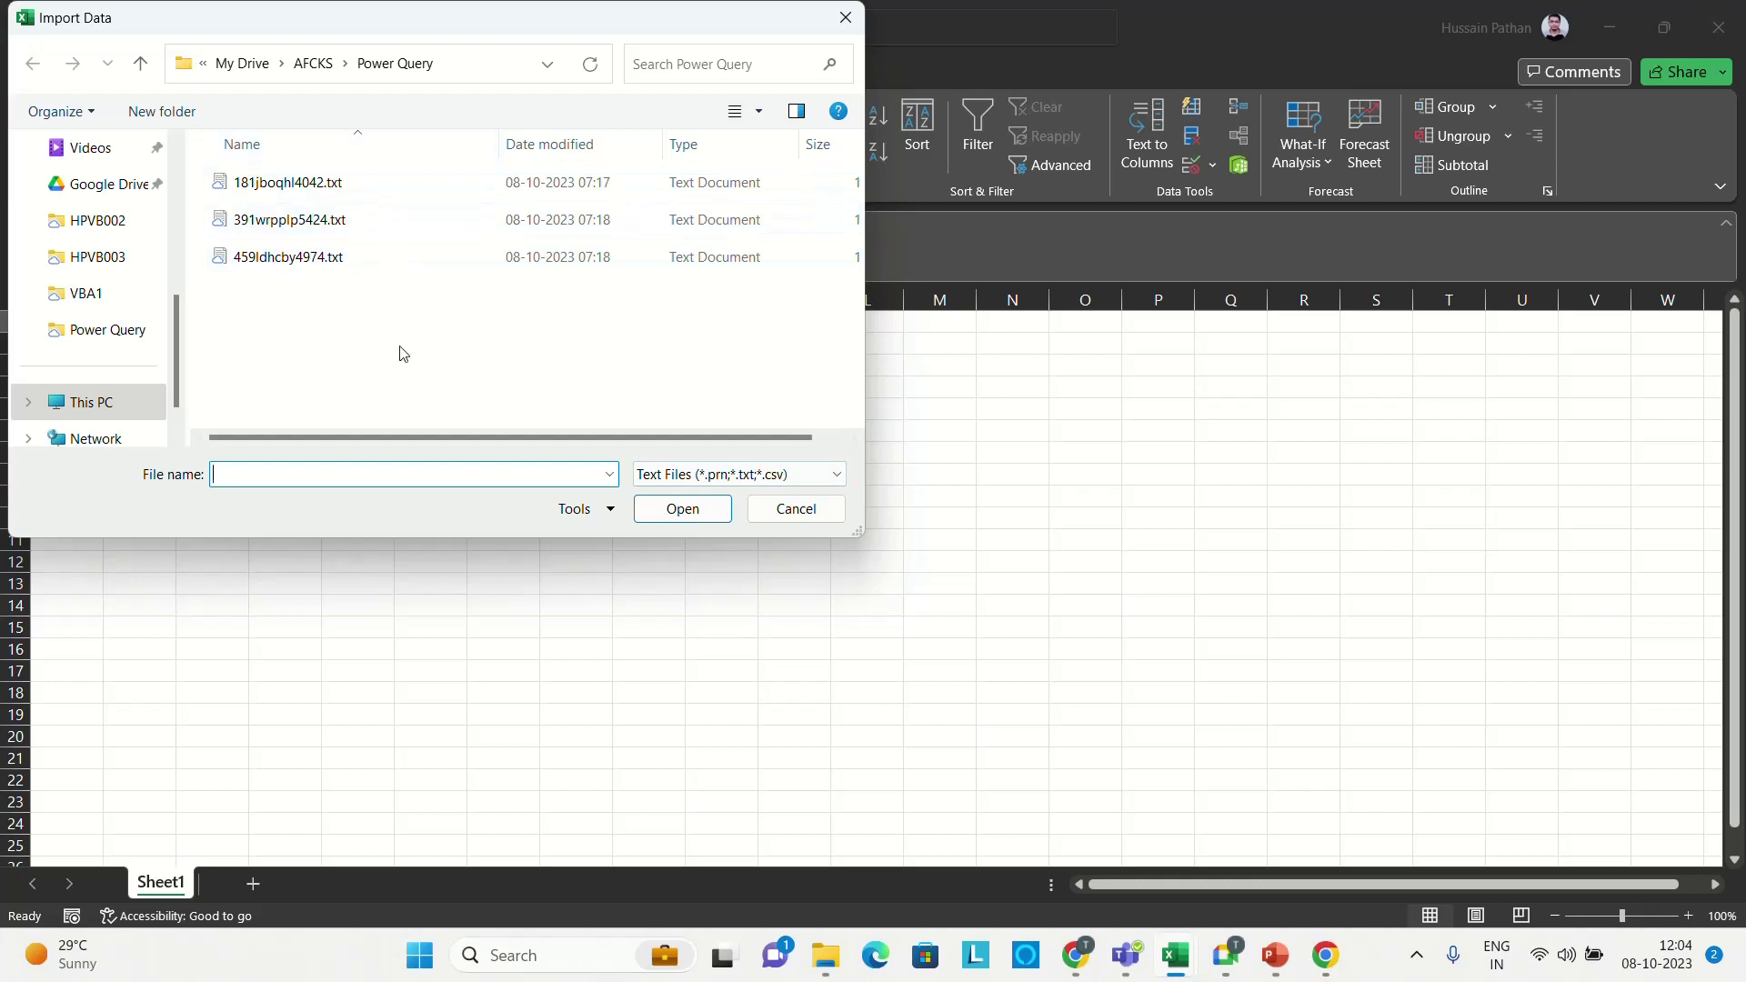
left_click(279, 189)
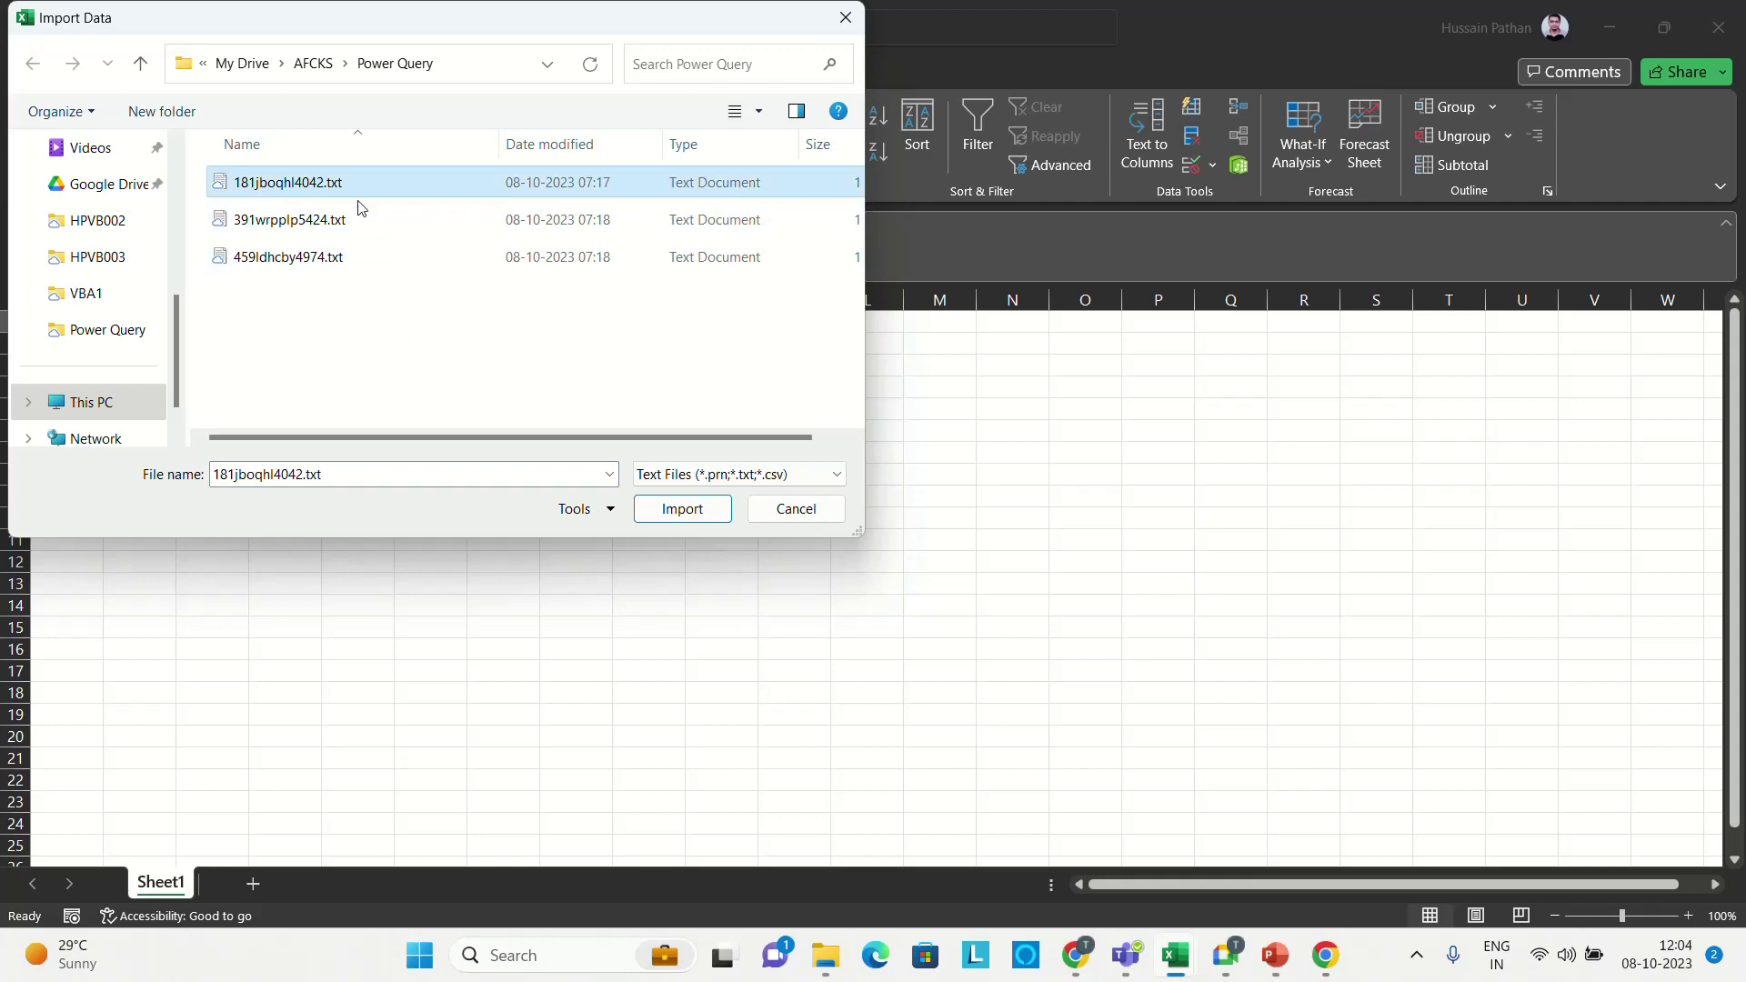
left_click(688, 517)
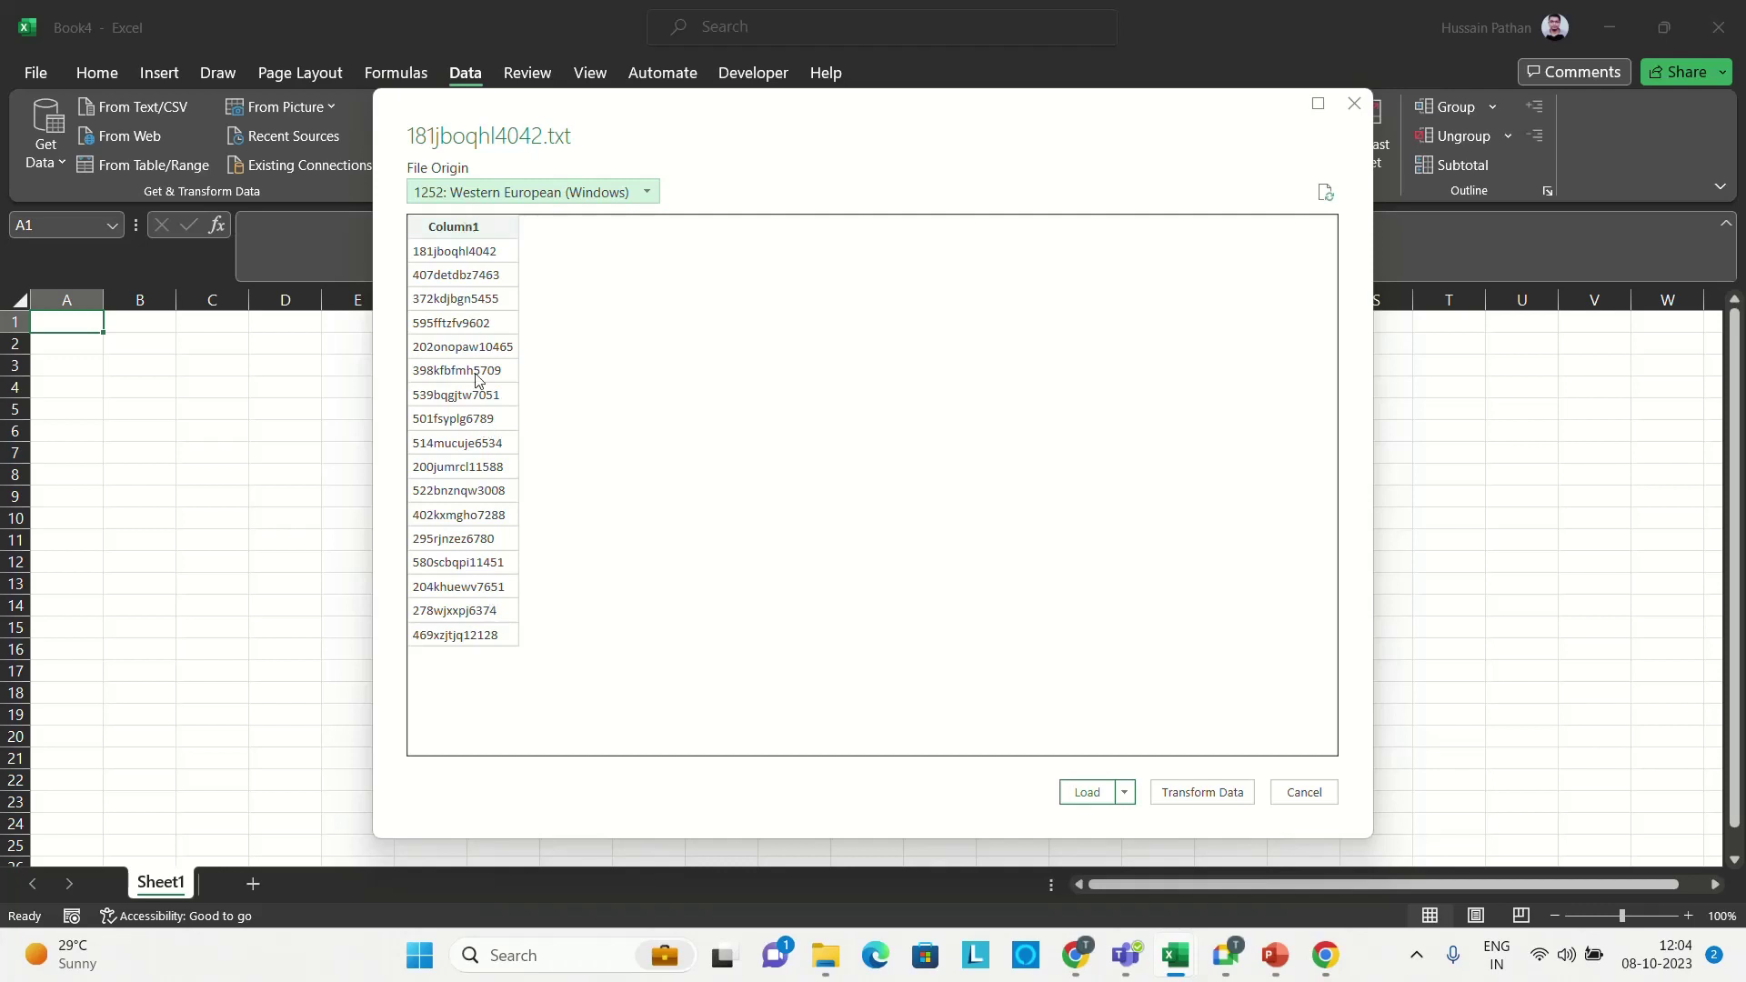
left_click(1215, 794)
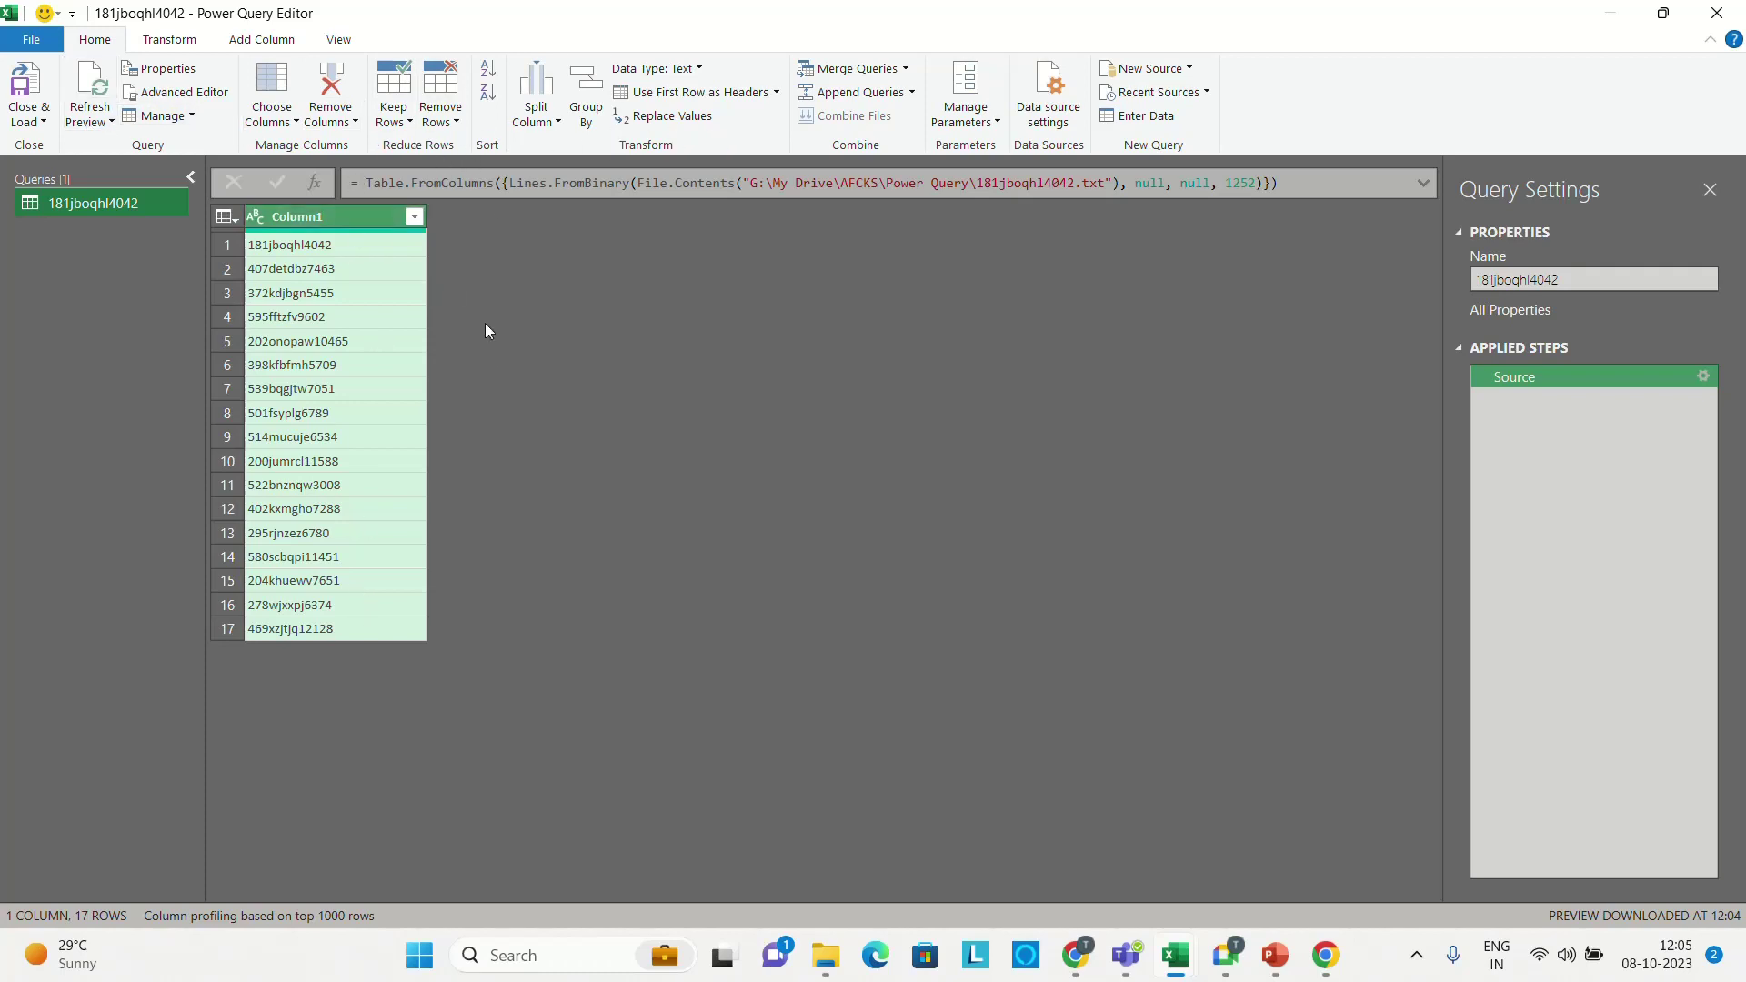
- Split Column1 by digit to non-digit and select the resulting Column1.2
left_click(557, 123)
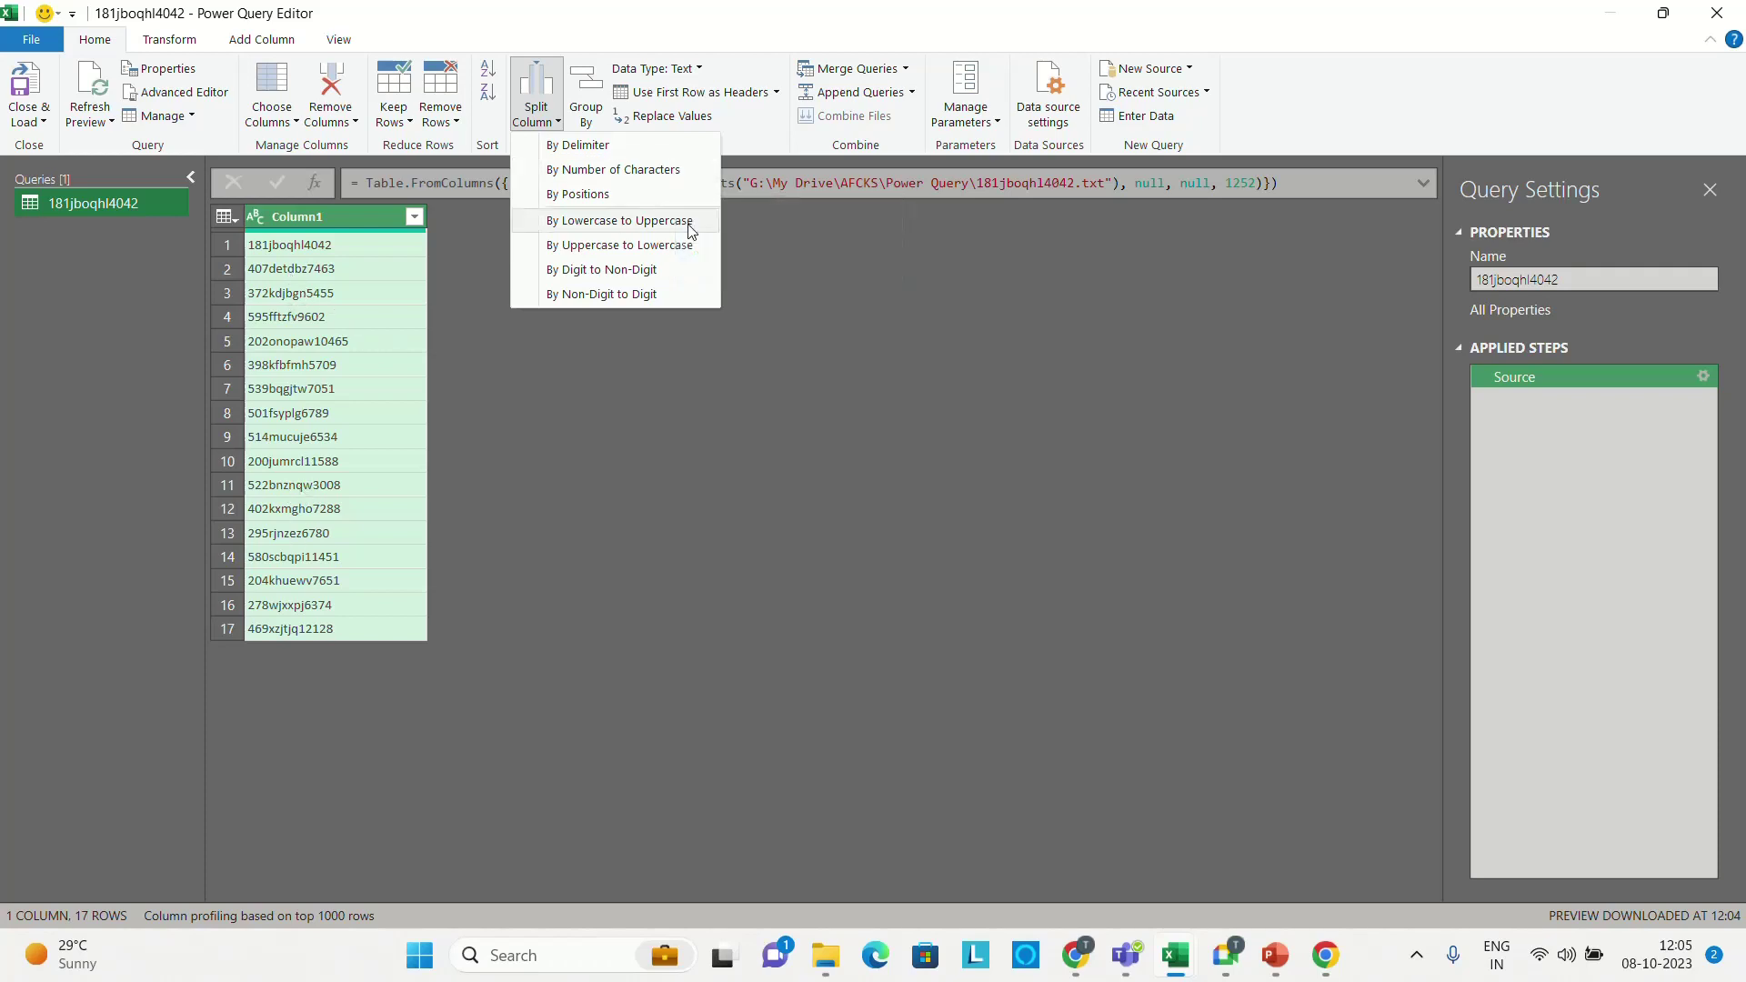
left_click(608, 273)
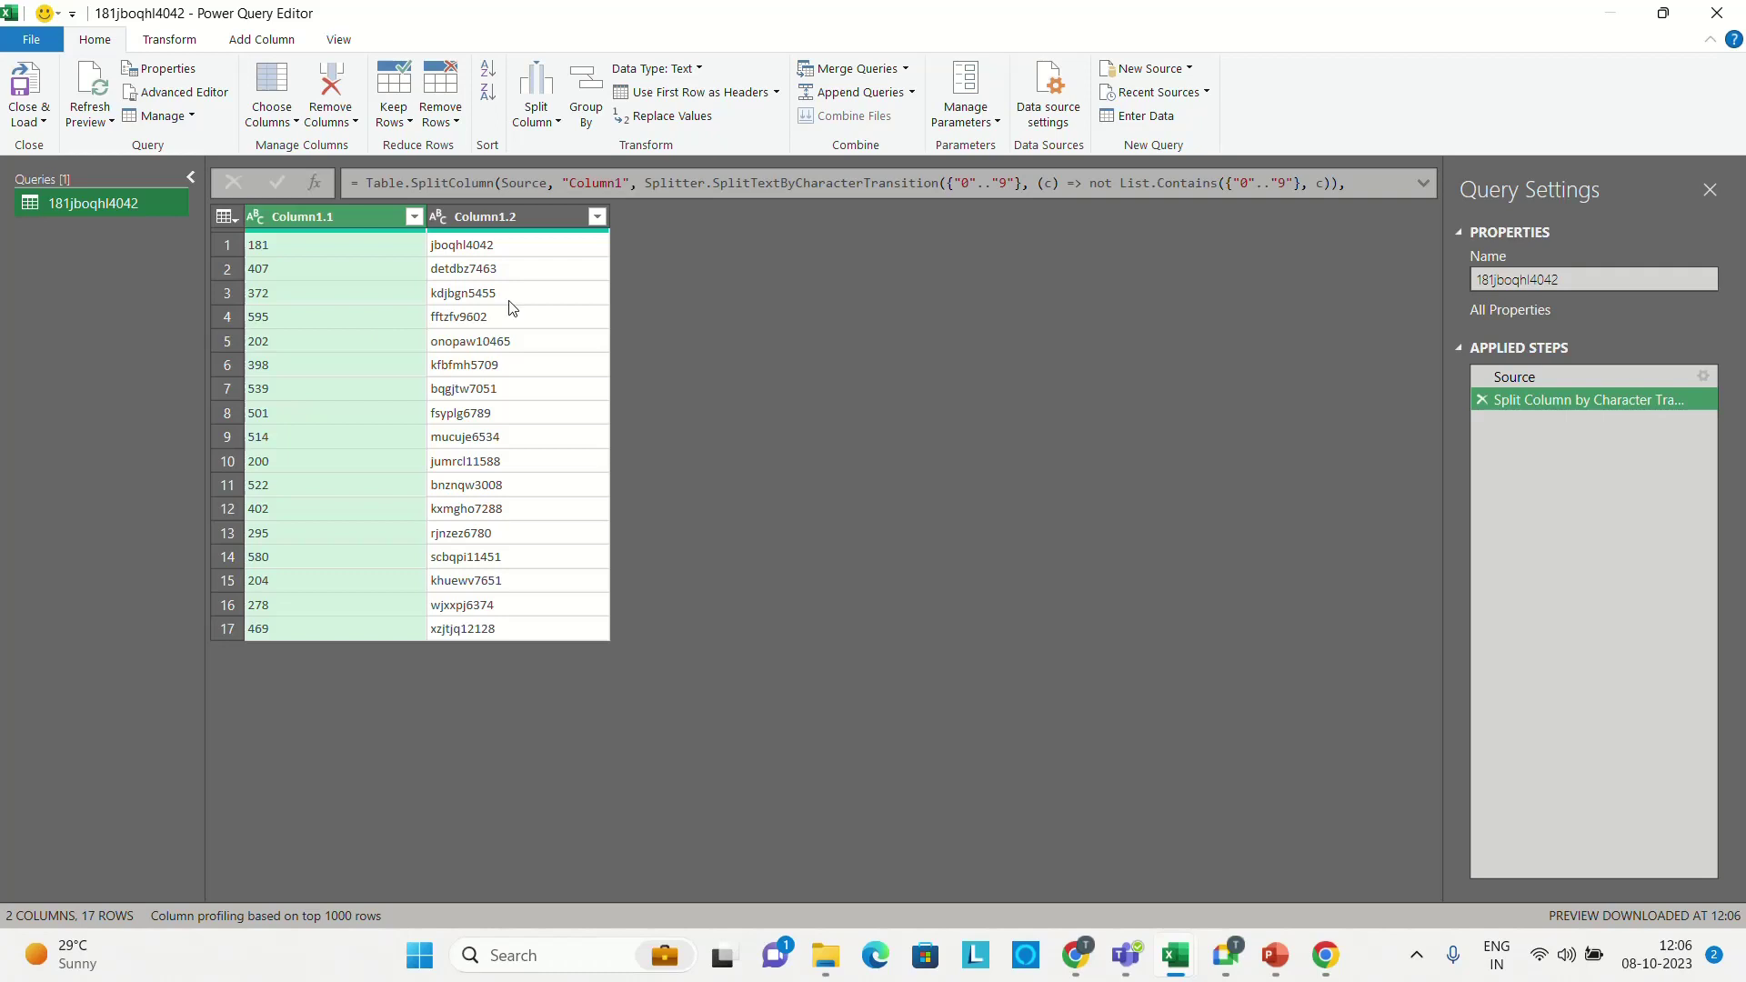
left_click(533, 222)
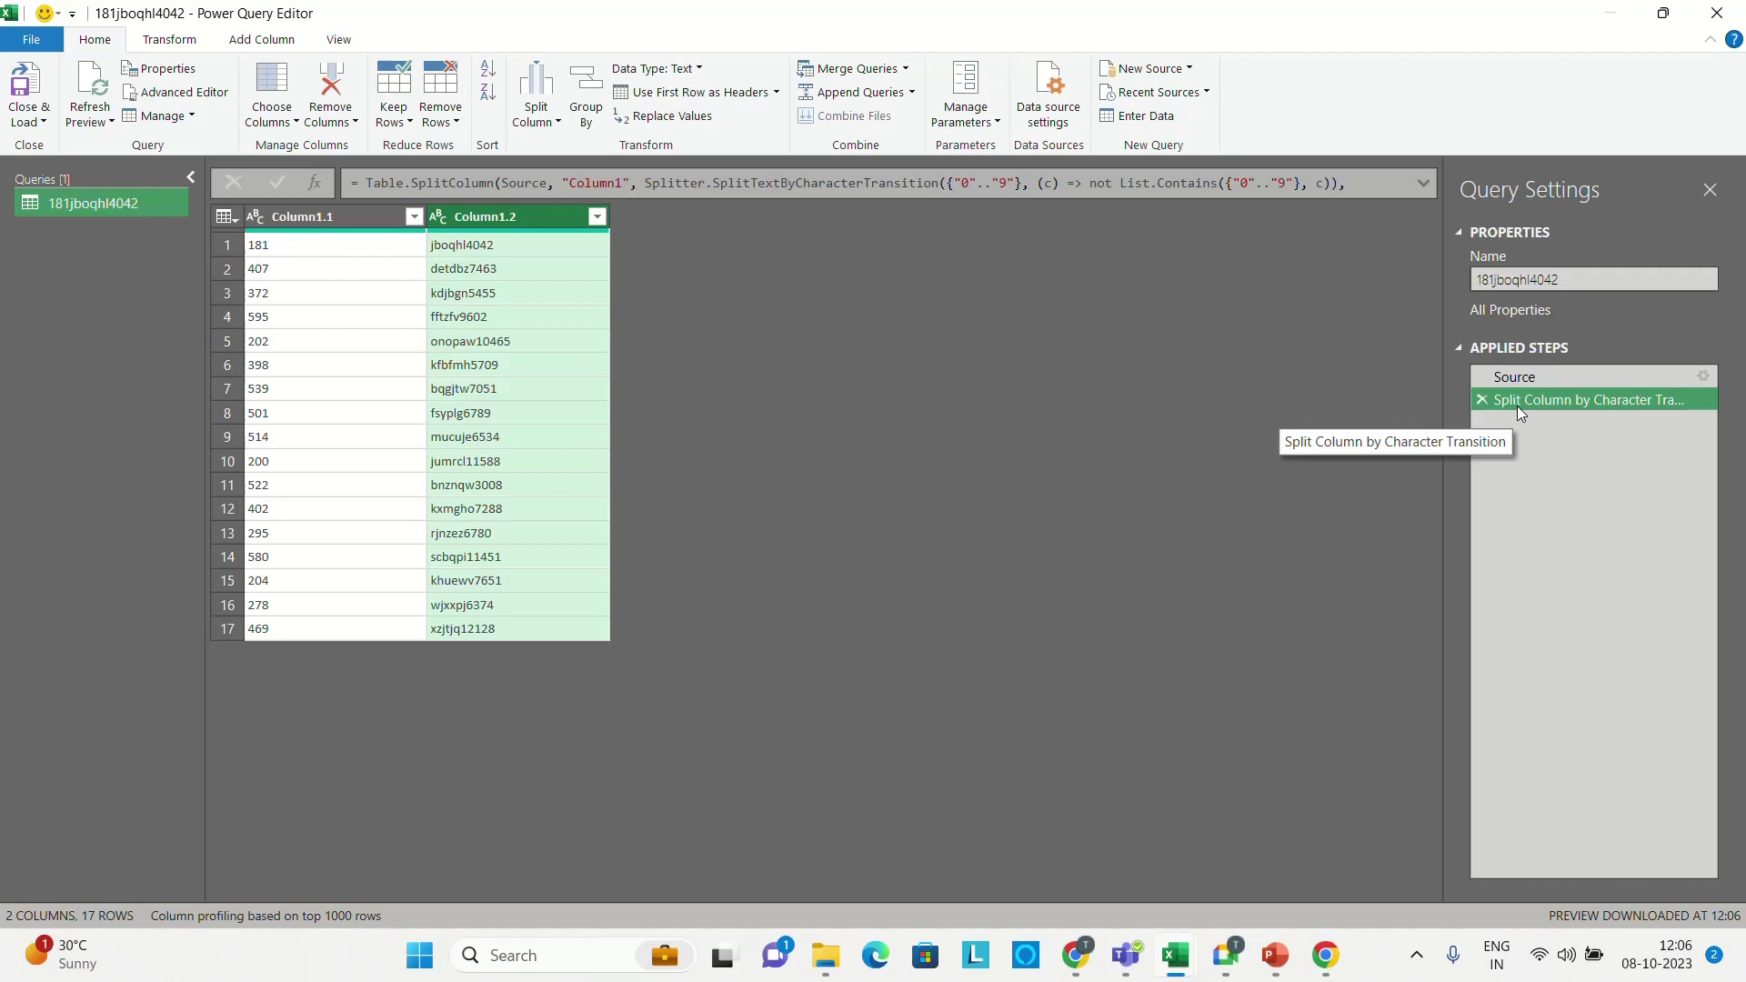
- Expand the formula bar and change the second output column name in the Table.SplitColumn formula to Ref.No.2
left_click(1427, 182)
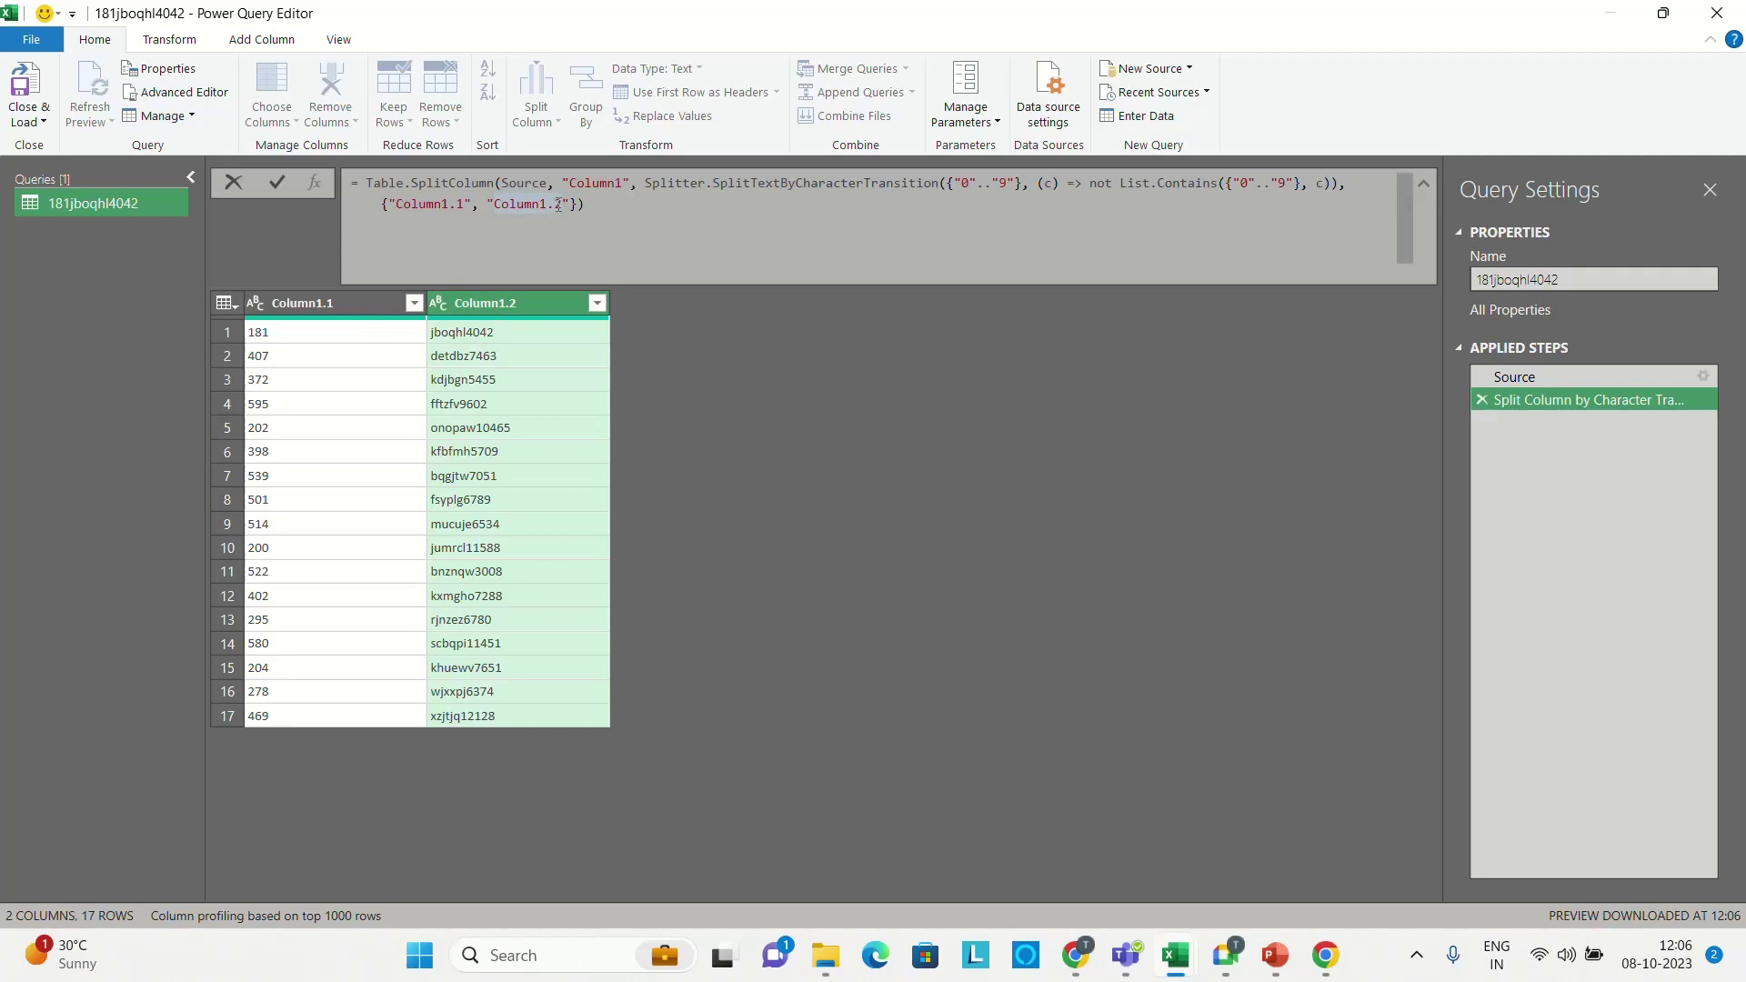
key("shift+Left")
key("shift+Left")
key("ctrl+shift+Left")
key("ctrl+shift+Right")
key("shift+Left")
key("shift+Left")
key("shift+Left")
key("shift+Left")
key("shift+Left")
key("shift+Left")
key("shift+Left")
type("Refe")
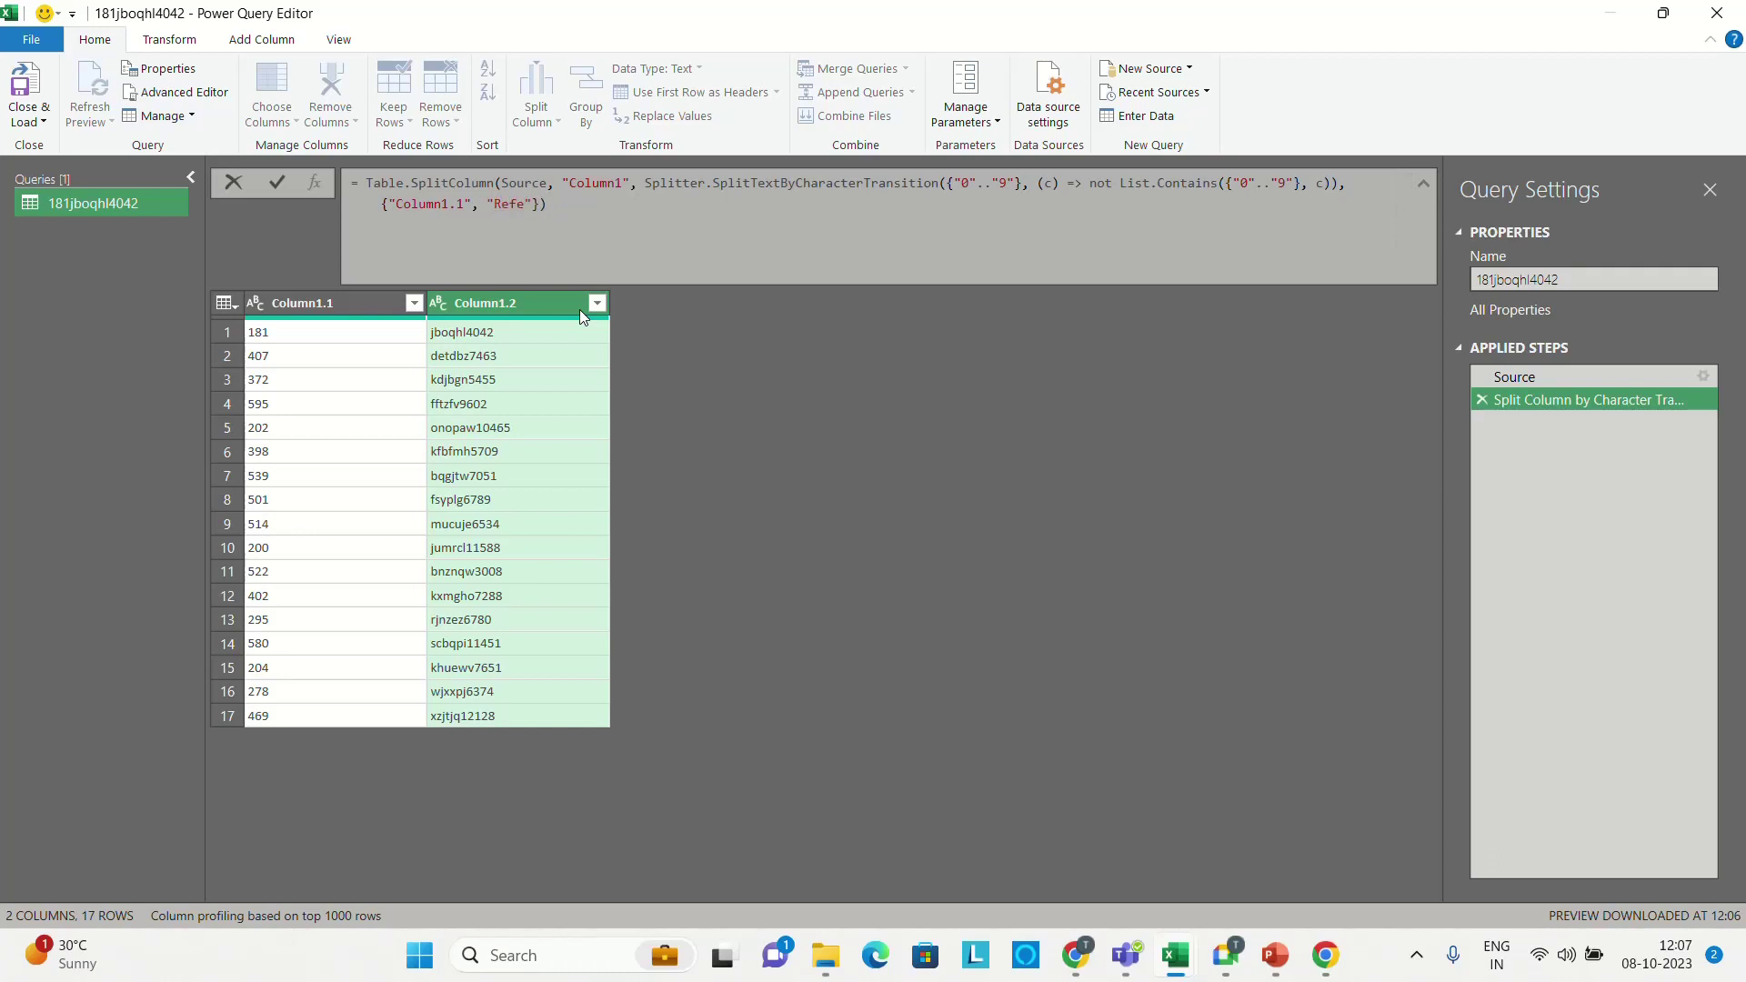
type("n=")
key("BackSpace")
key("BackSpace")
key("BackSpace")
type(".No.2")
key("Return")
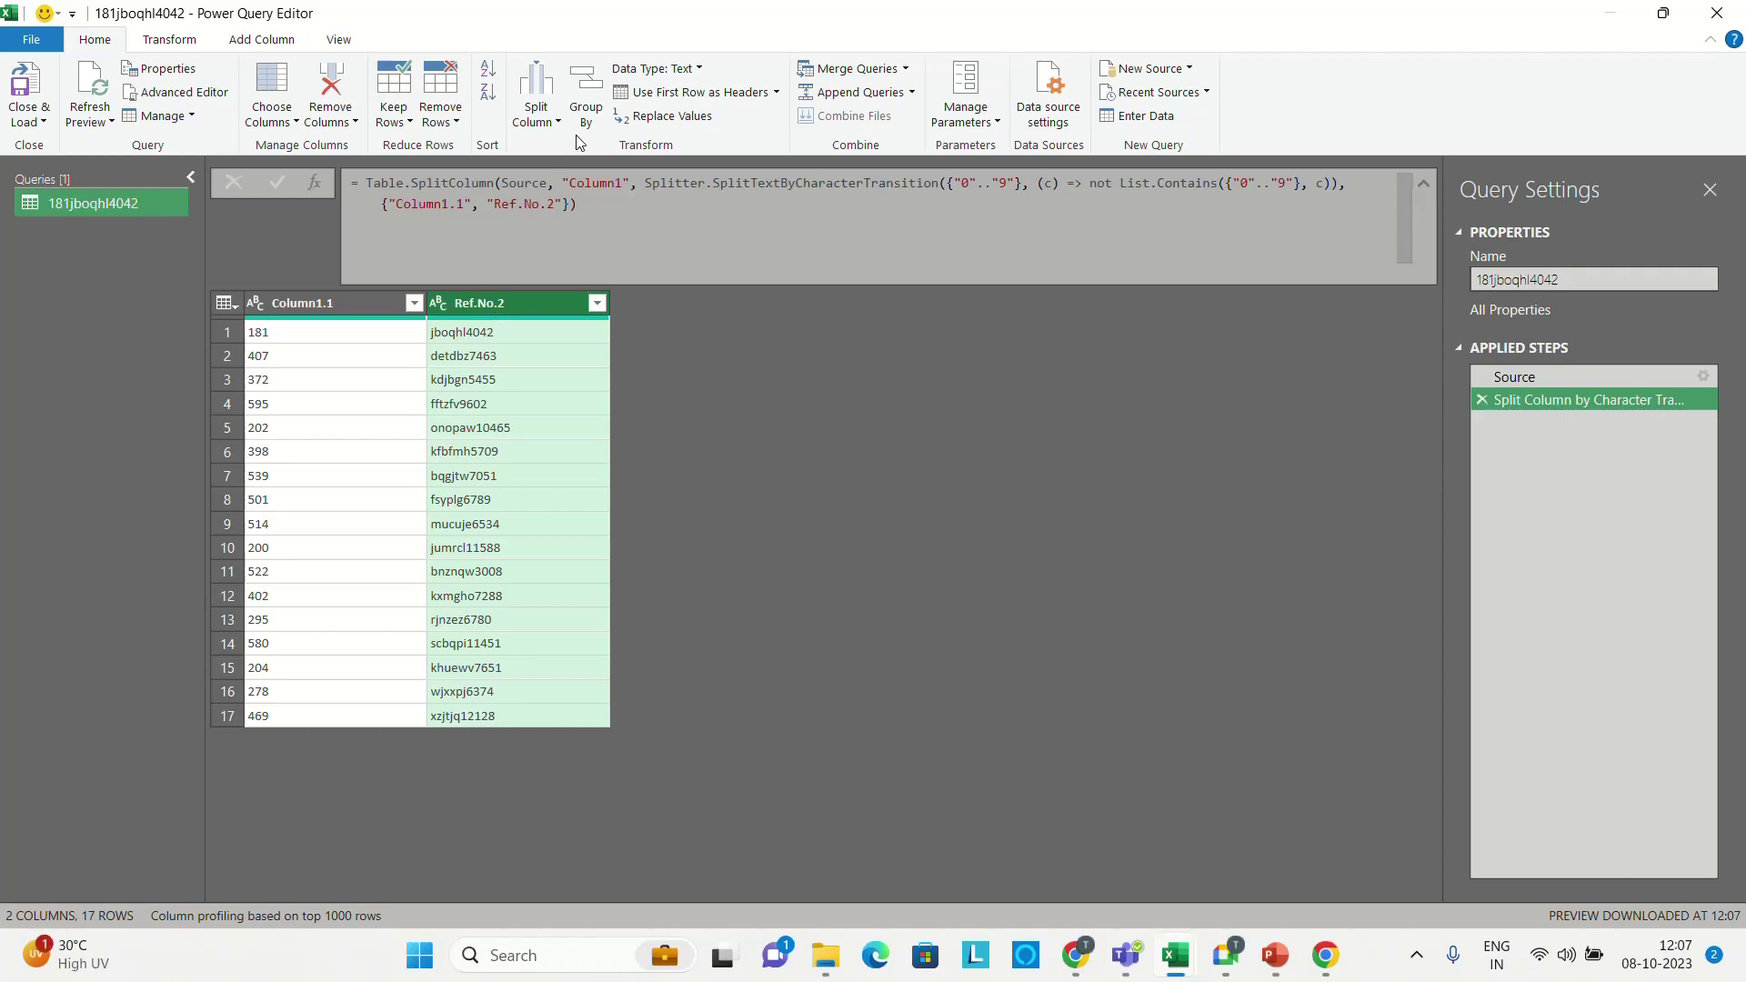
- Split the Ref.No.2 column by non-digit to digit and rename Column1.1 as Ref.No.1
left_click(551, 125)
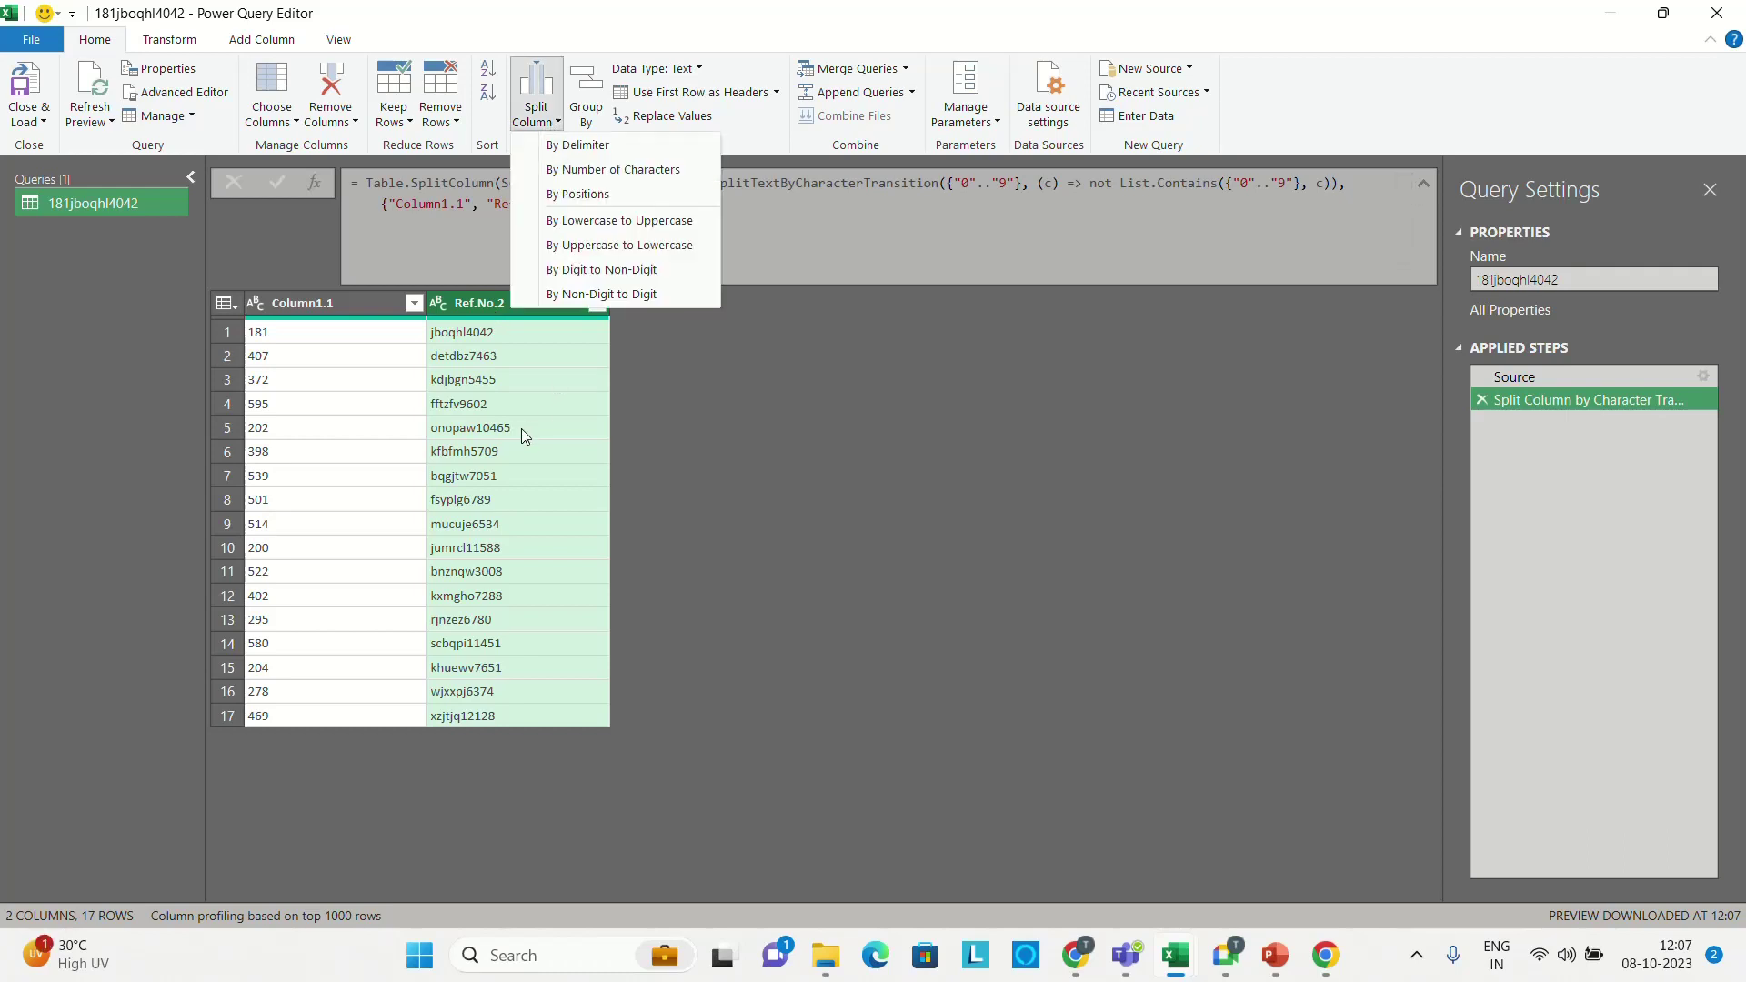
left_click(596, 294)
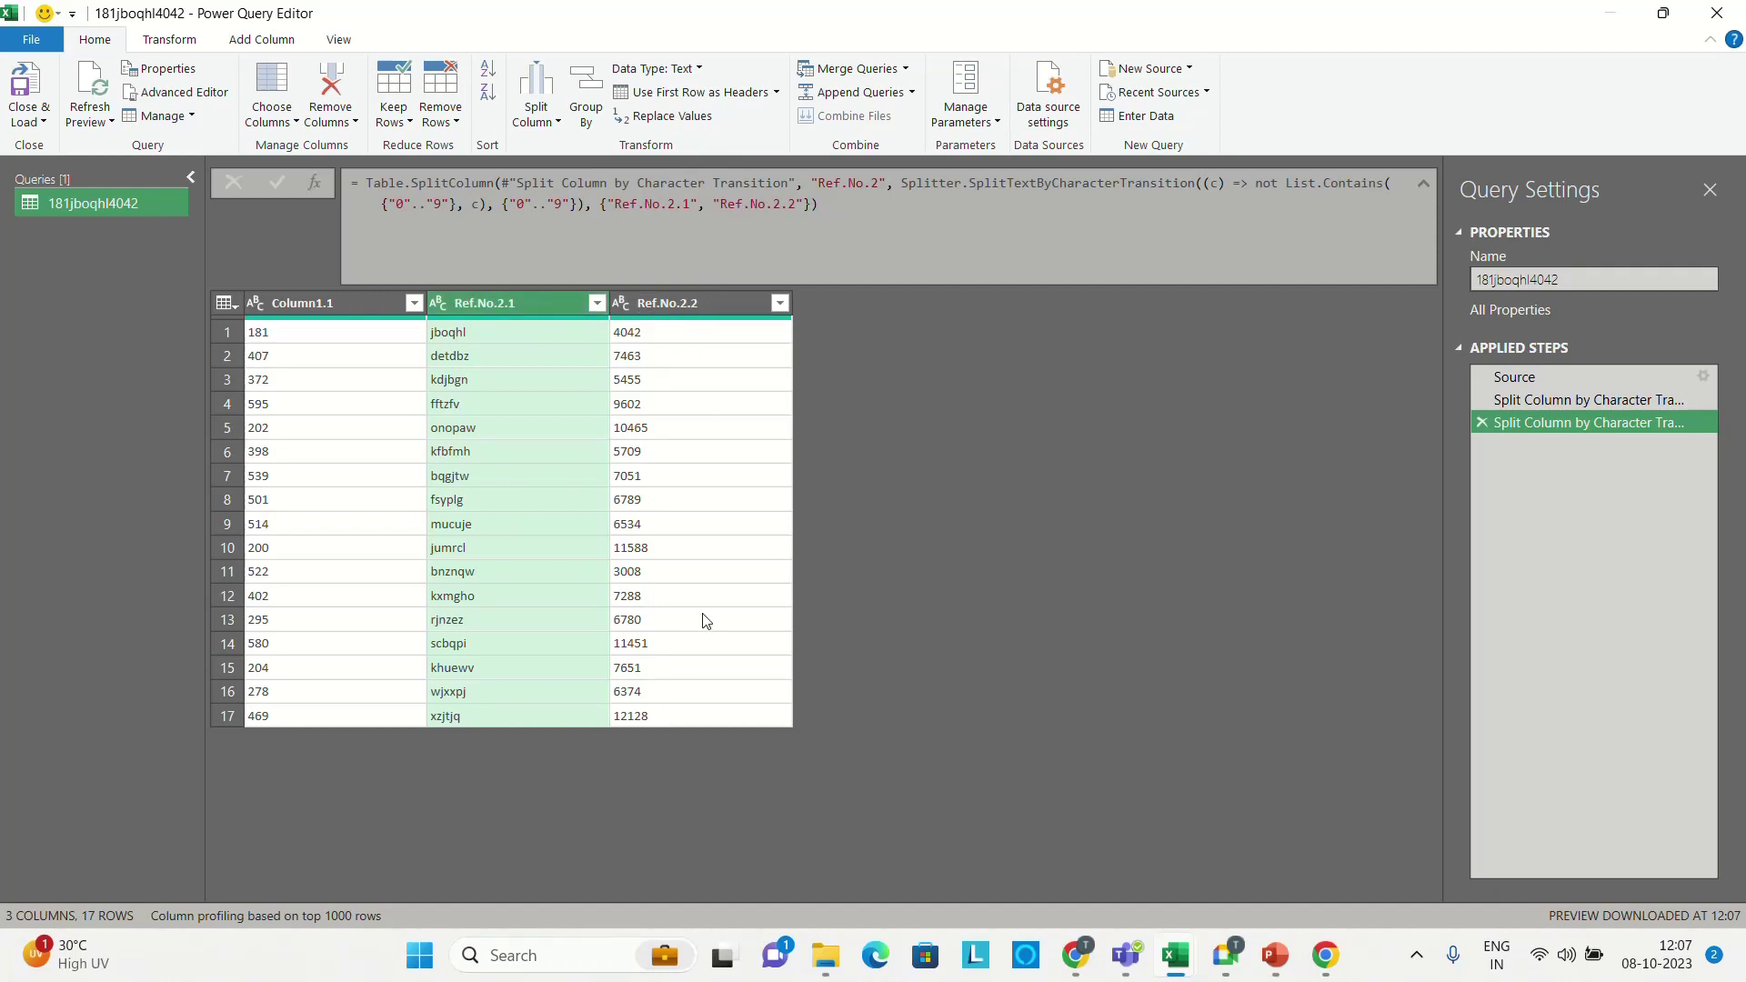
left_click(313, 303)
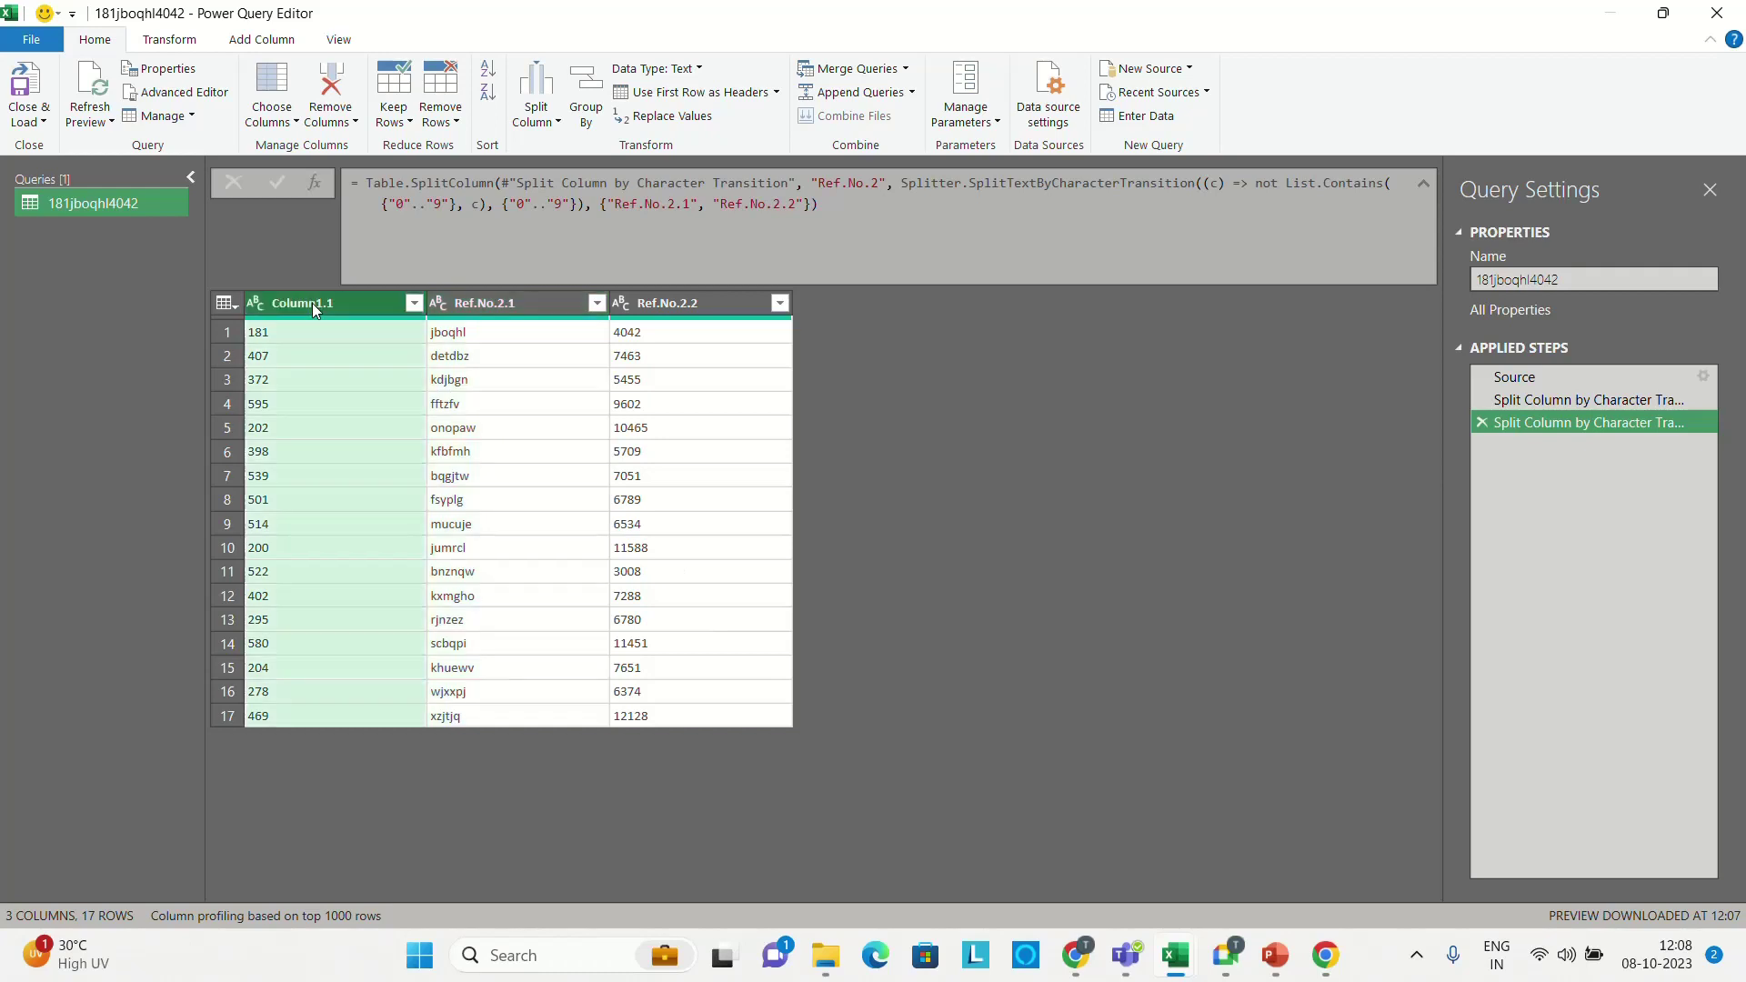
double_click(313, 303)
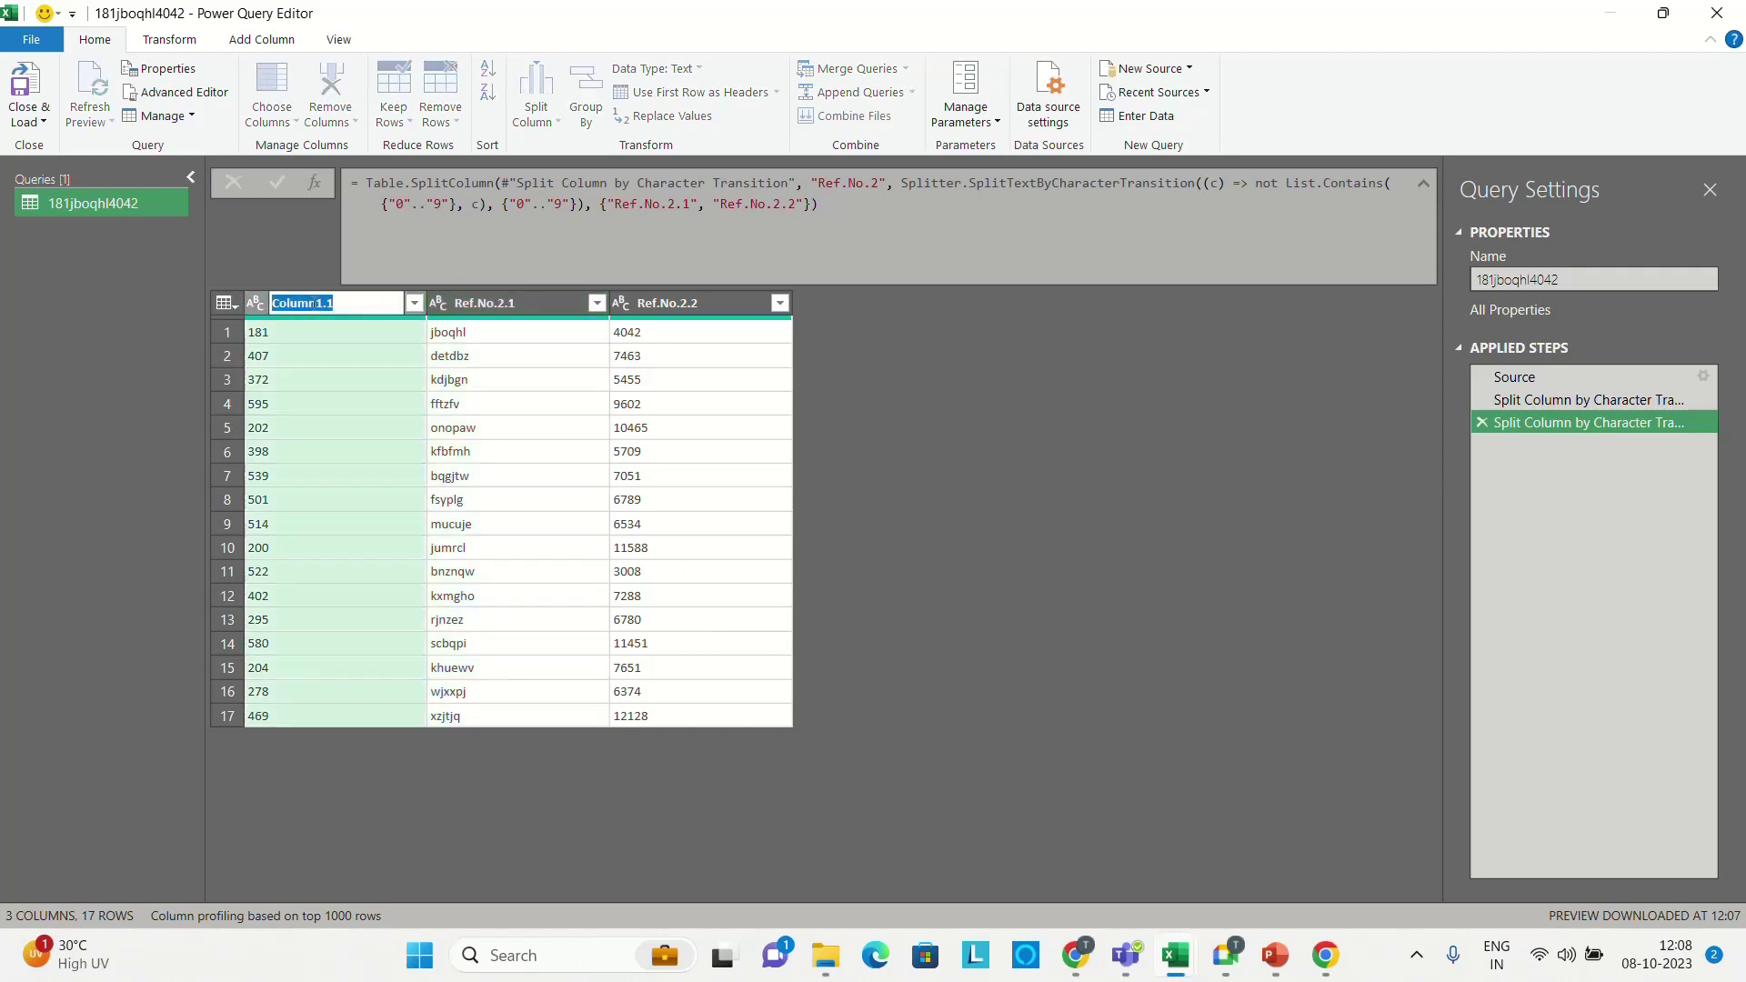
type("Ref.No")
type("2")
key("BackSpace")
type(".1")
left_click(965, 465)
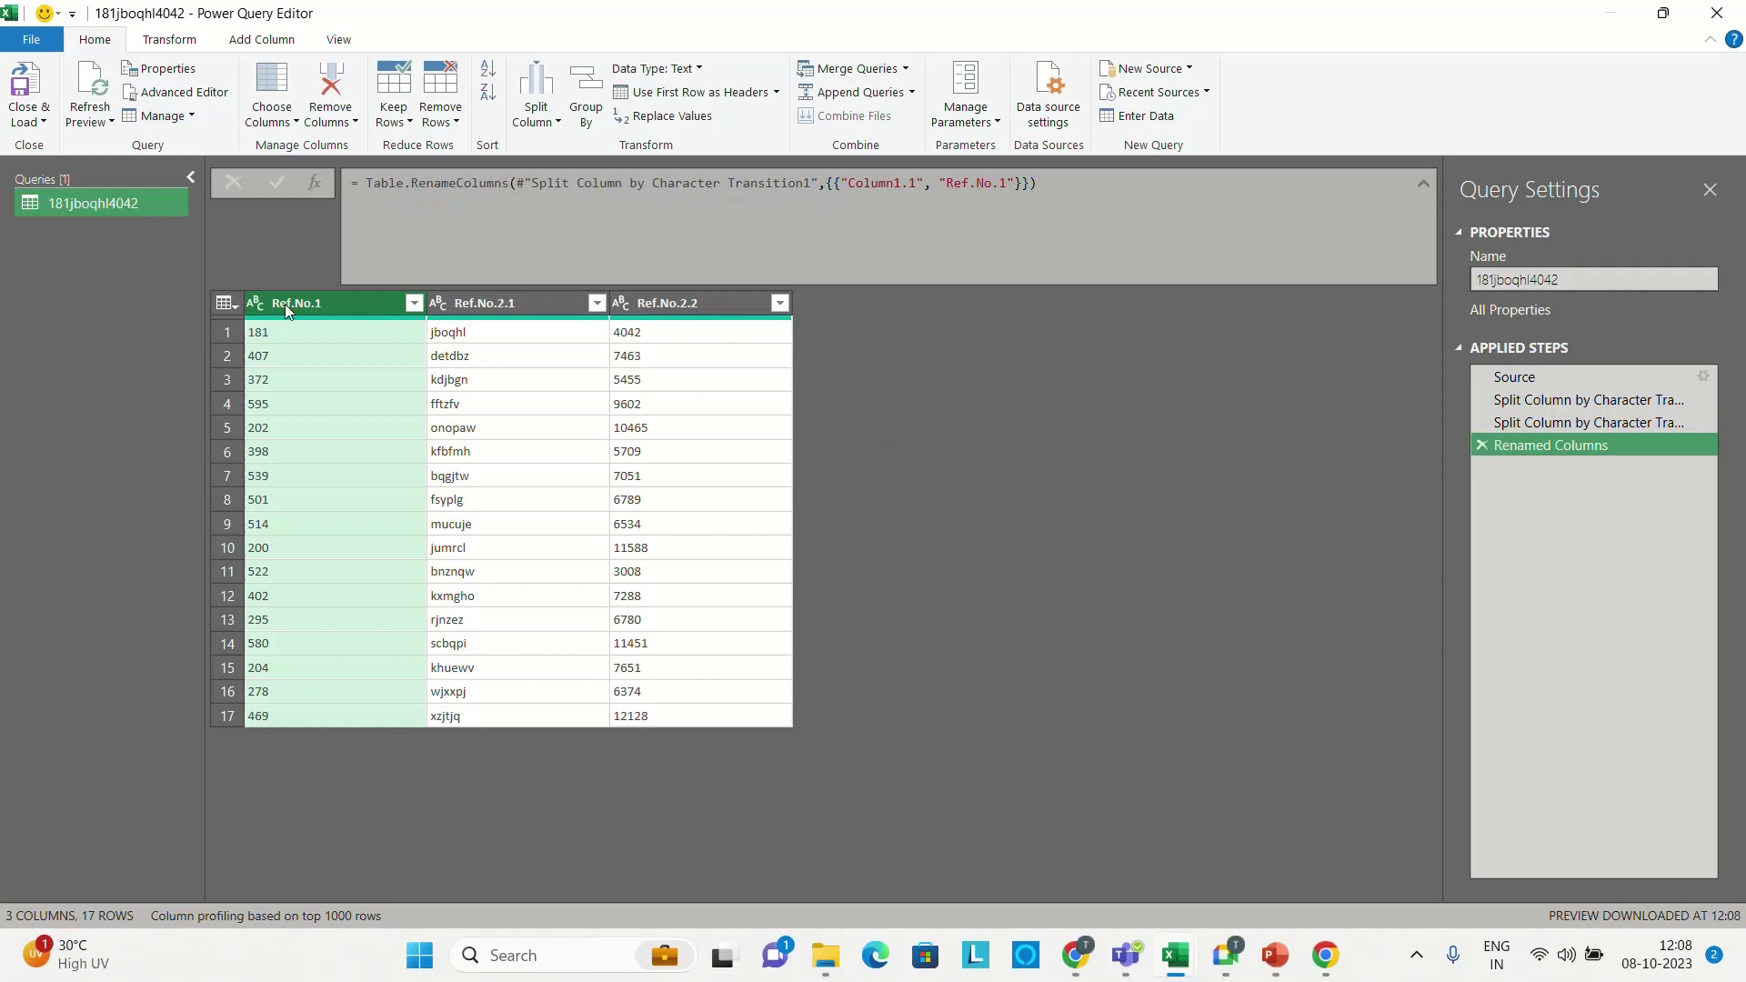
- Go through the applied steps from Source to Renamed Columns, comparing the formula and column names of each
left_click(538, 307)
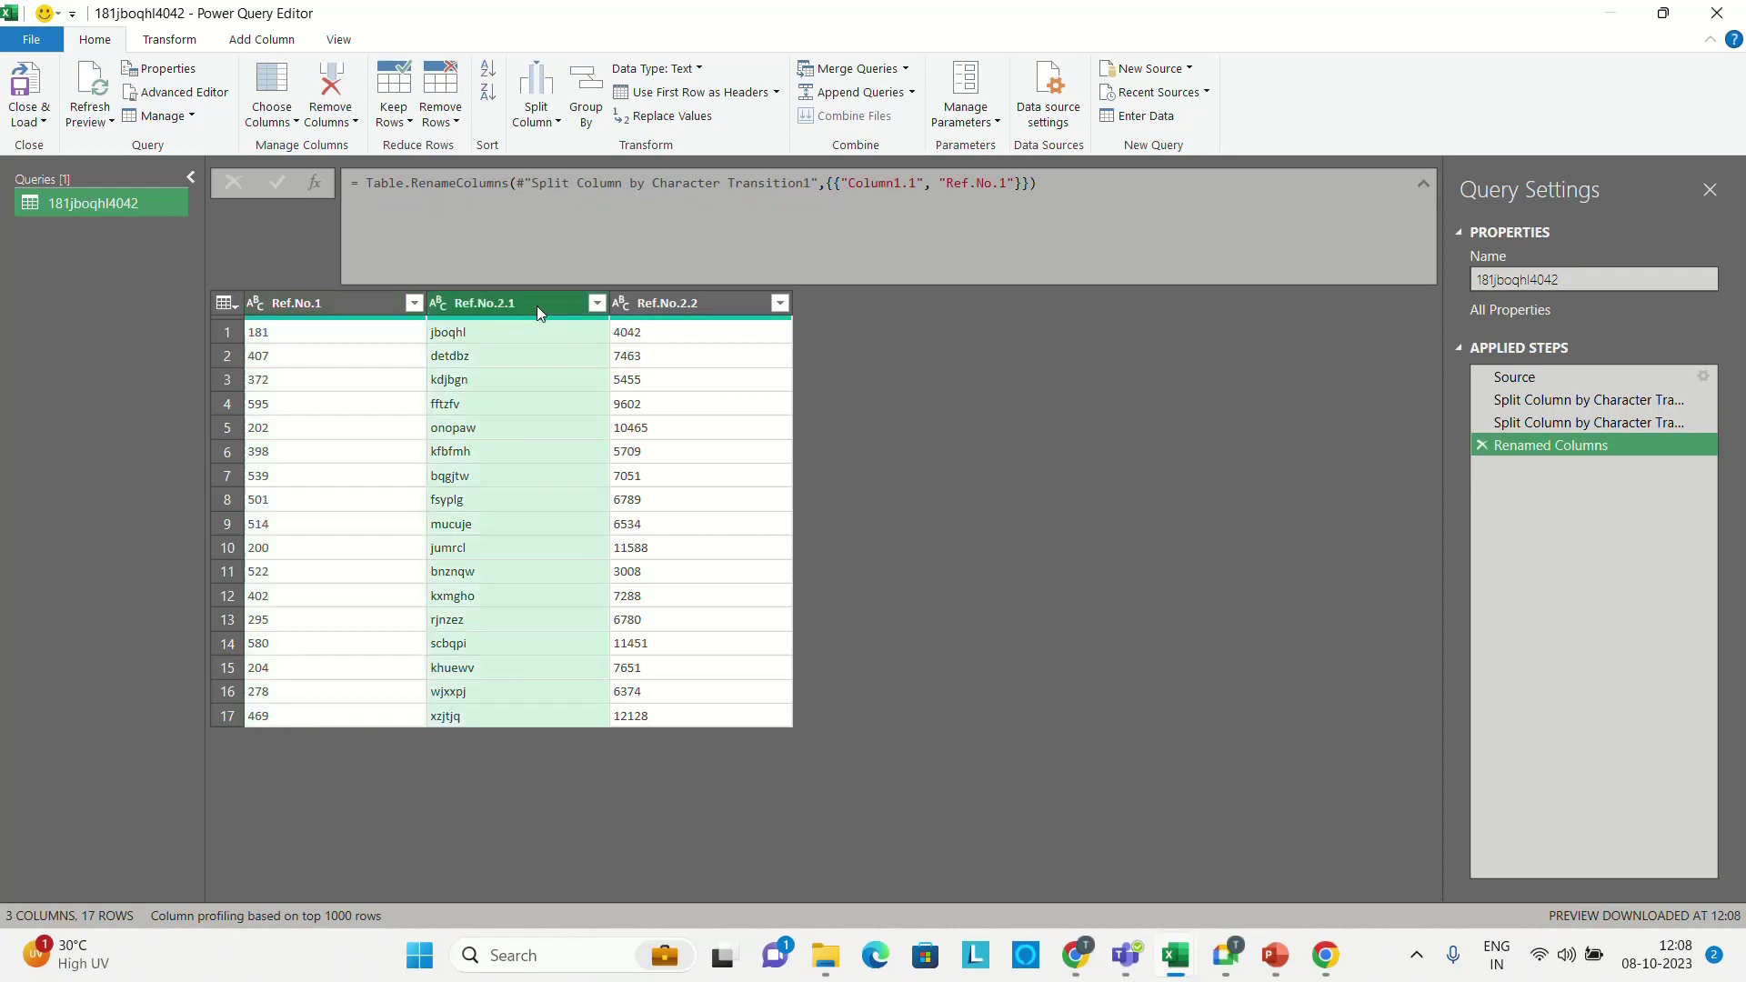
left_click(1584, 409)
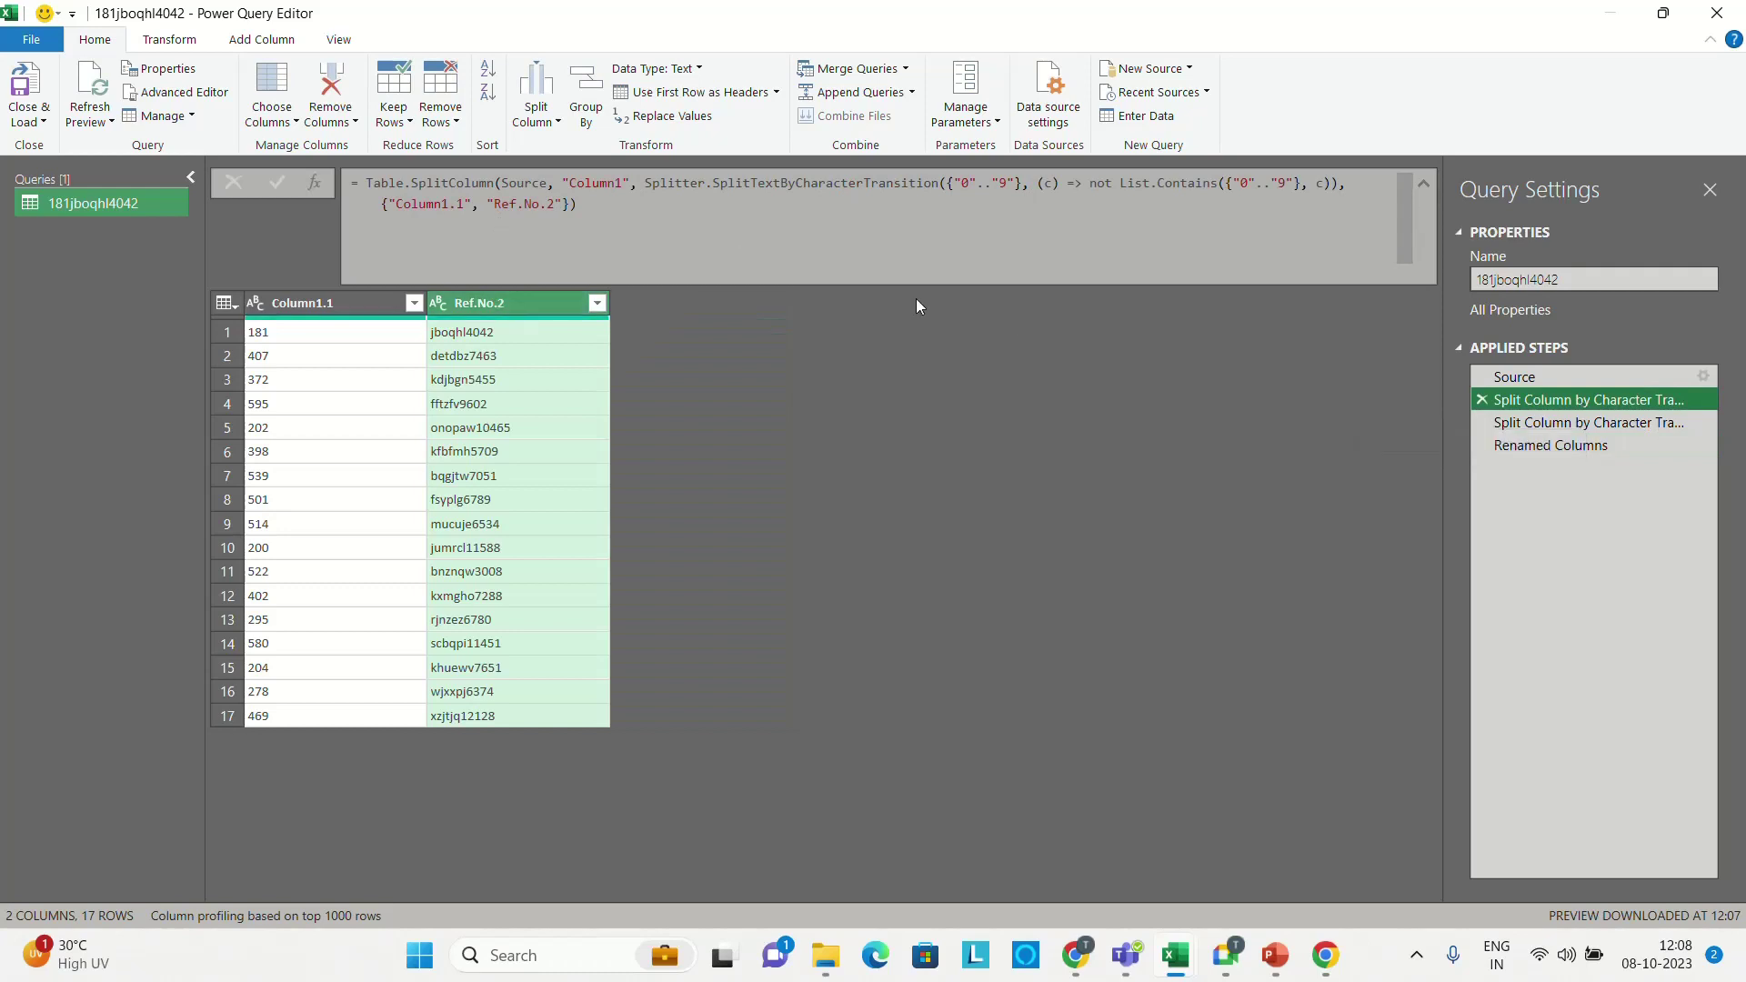
left_click(1510, 449)
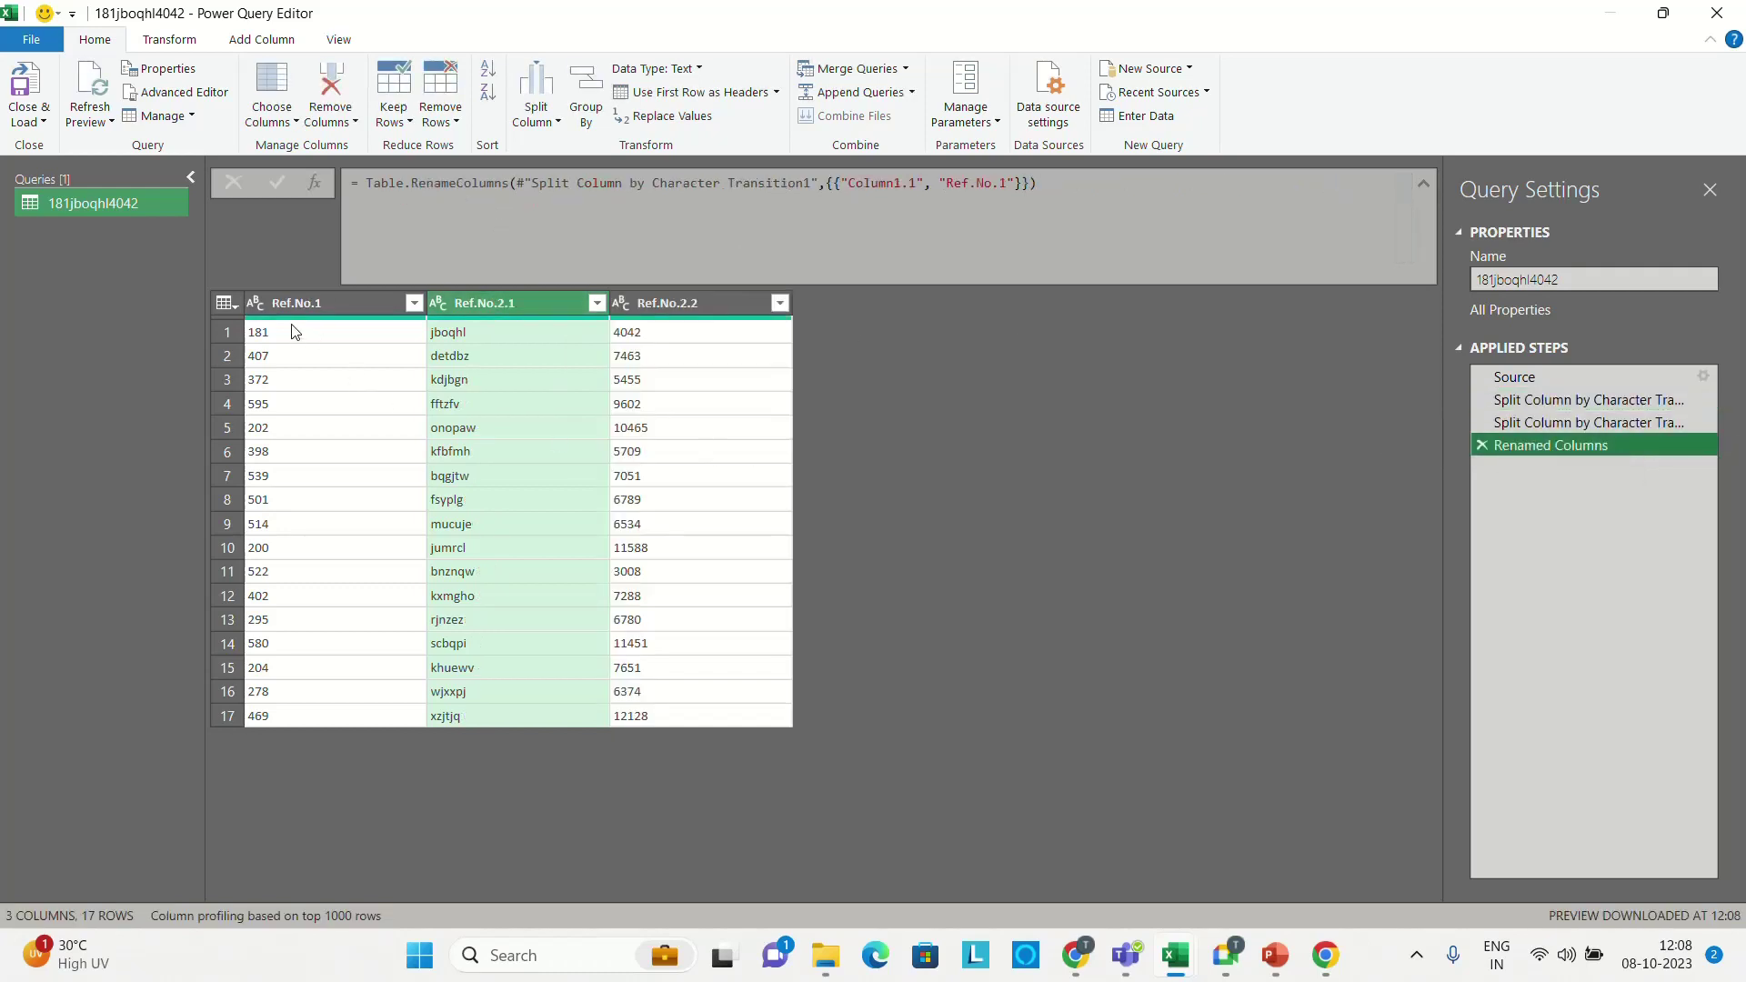
left_click(1538, 423)
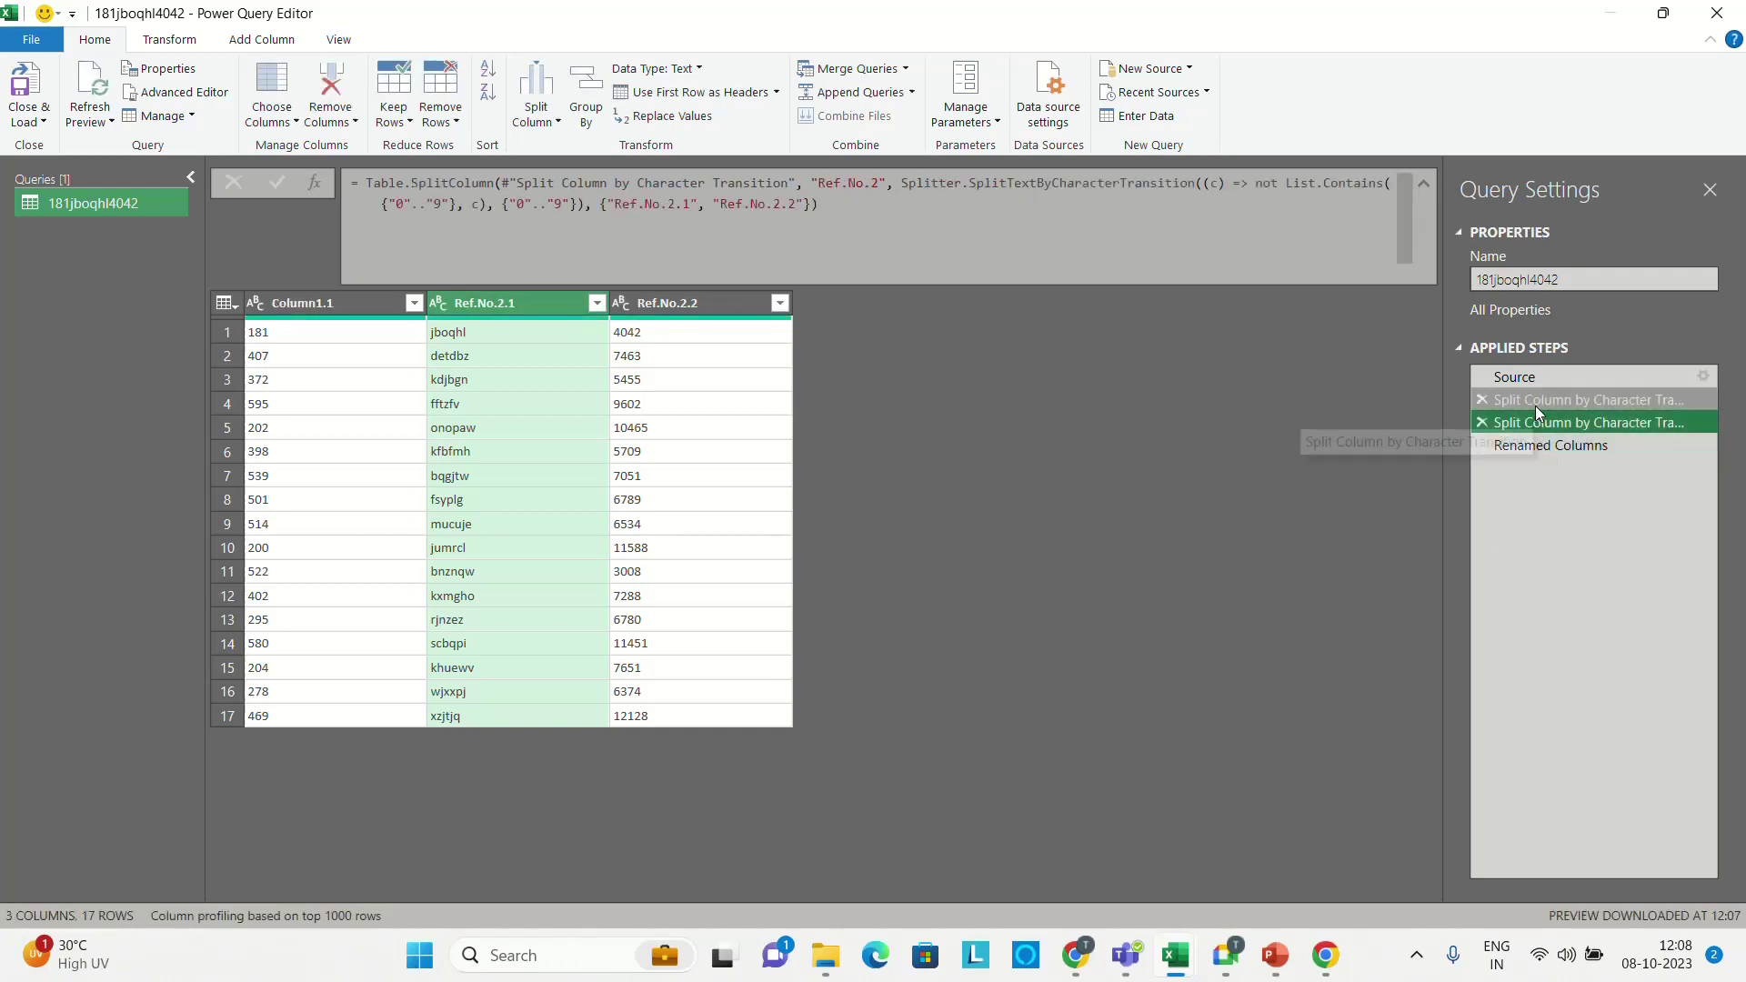
left_click(1536, 404)
left_click(1515, 379)
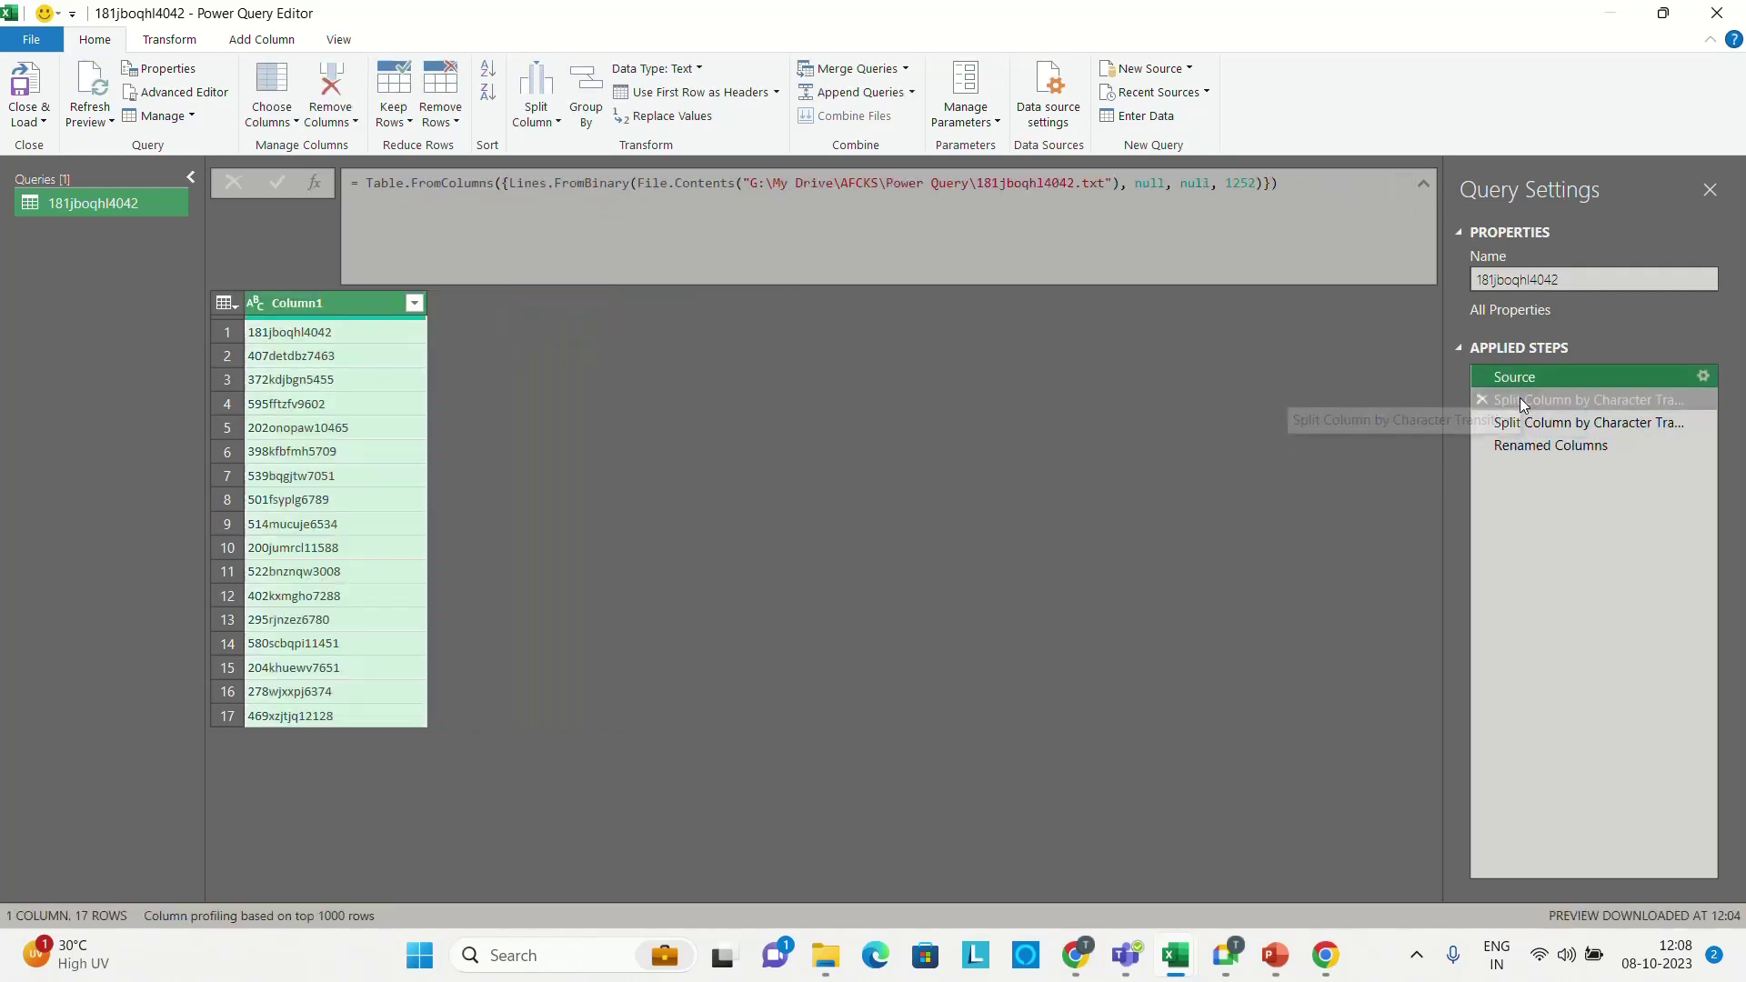
left_click(1520, 404)
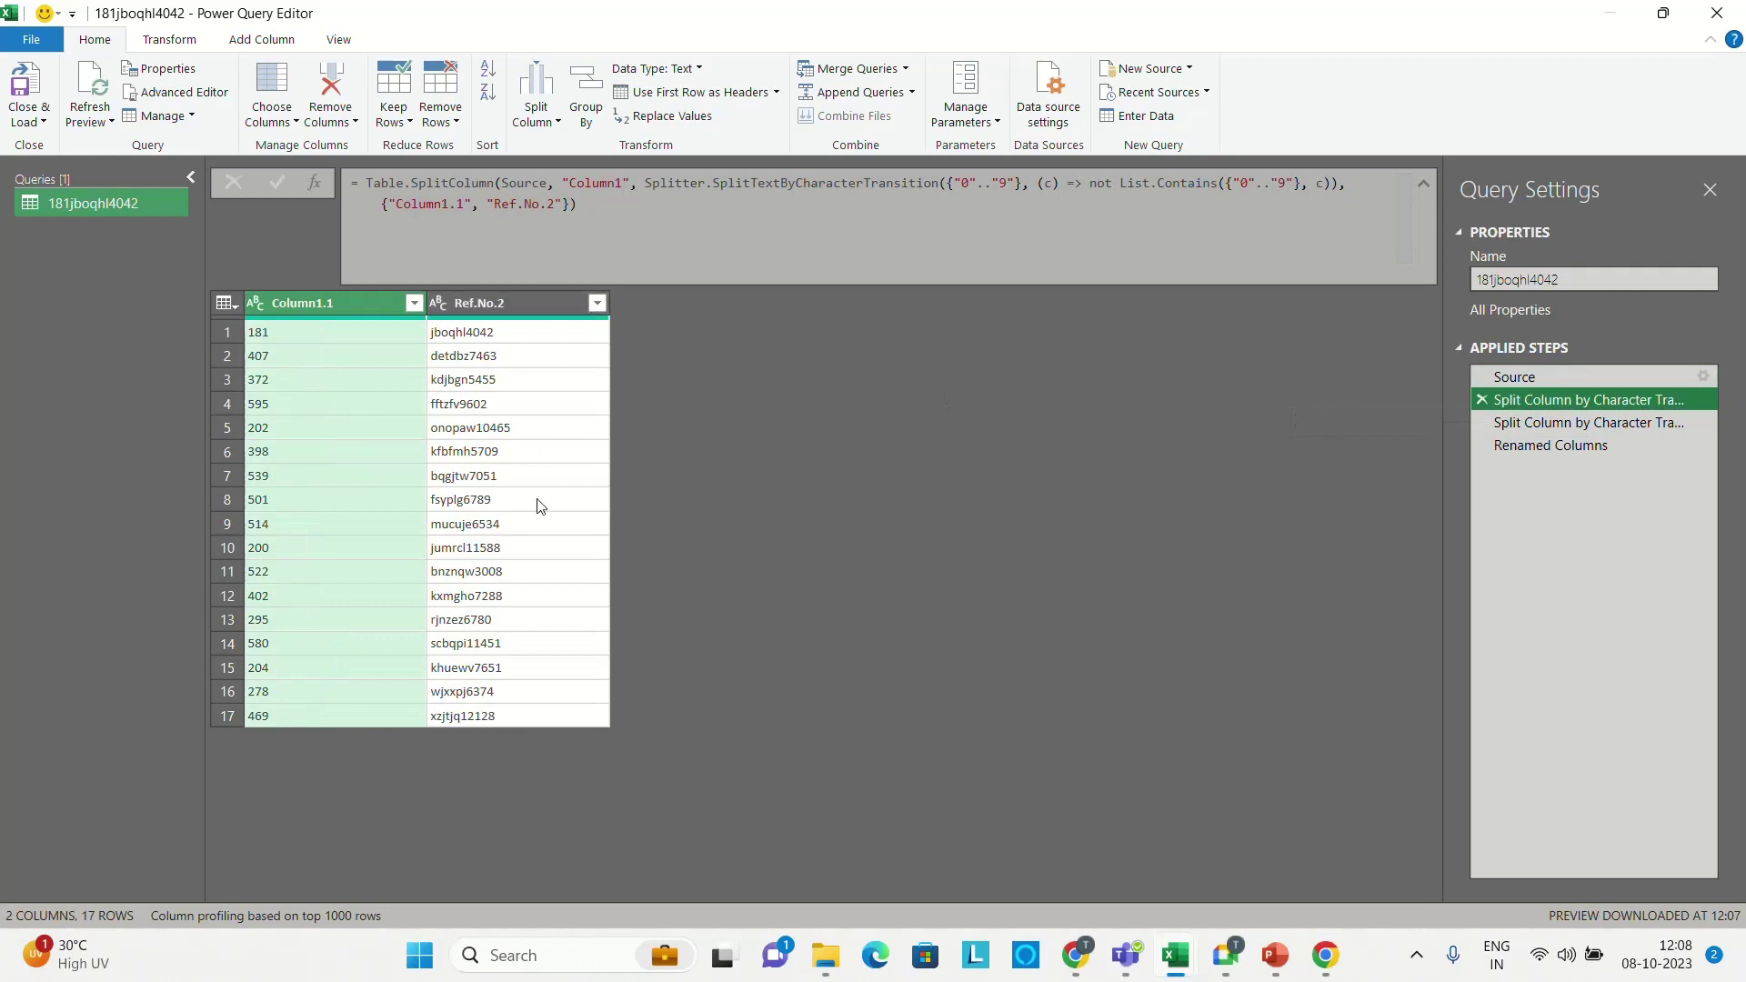
left_click(1523, 421)
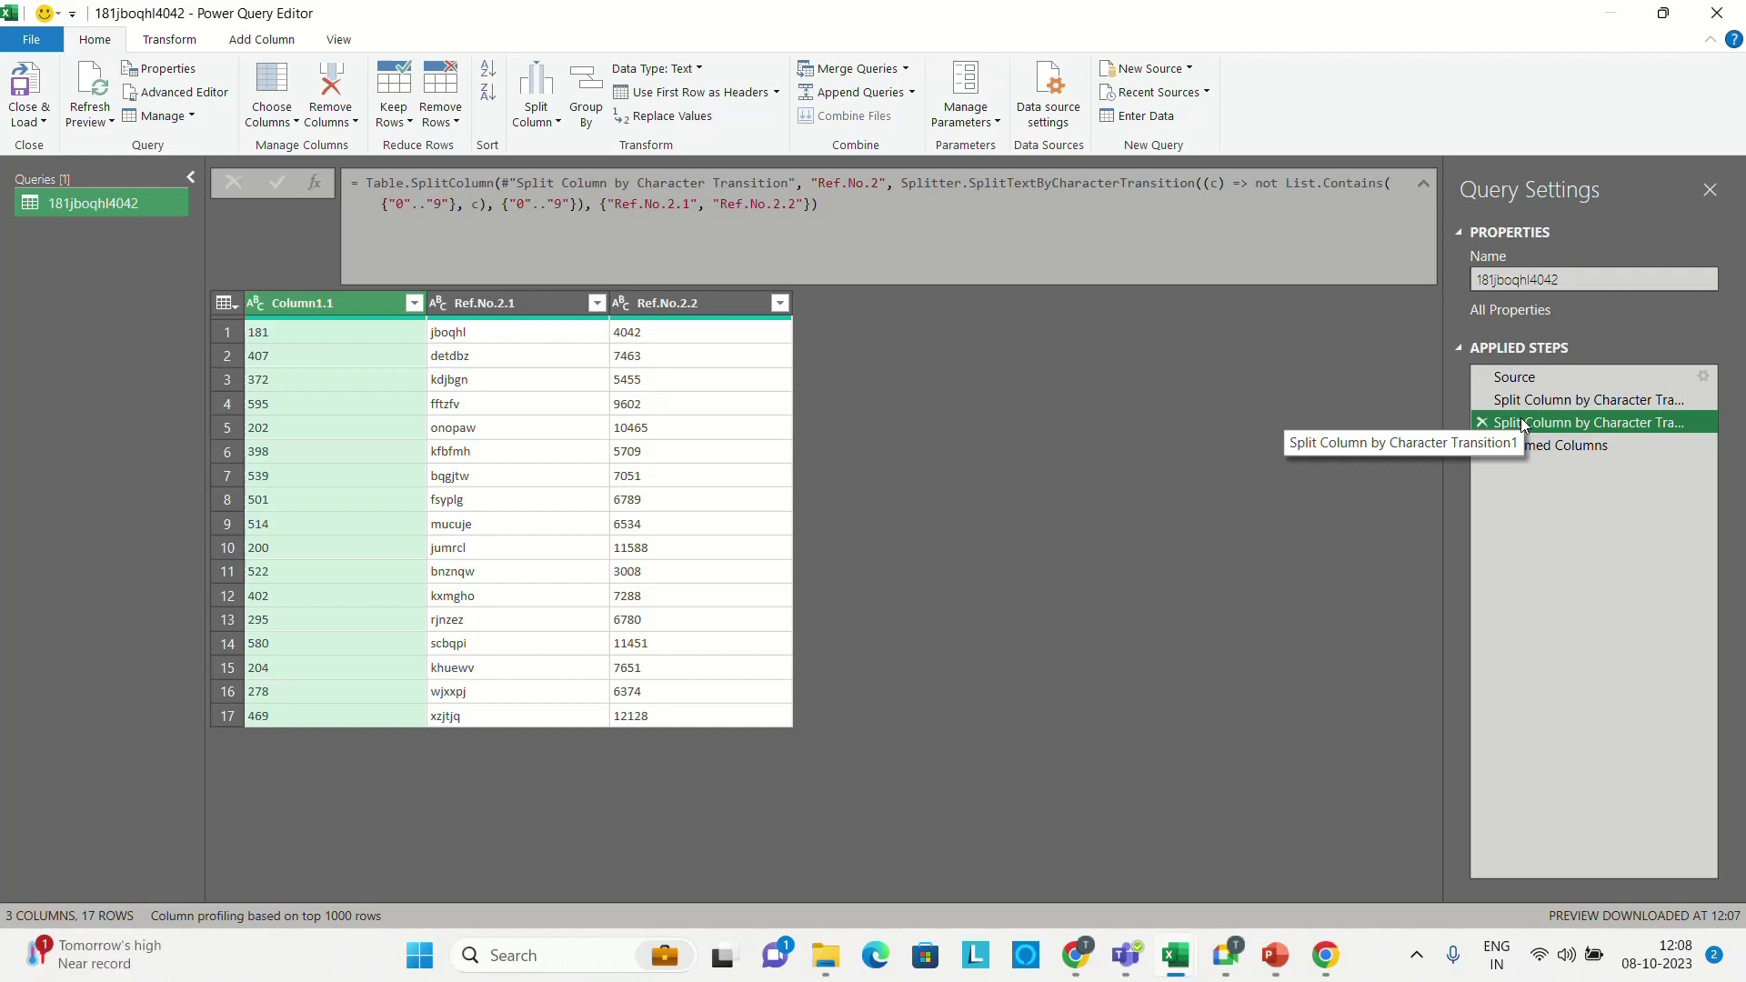
left_click(1524, 402)
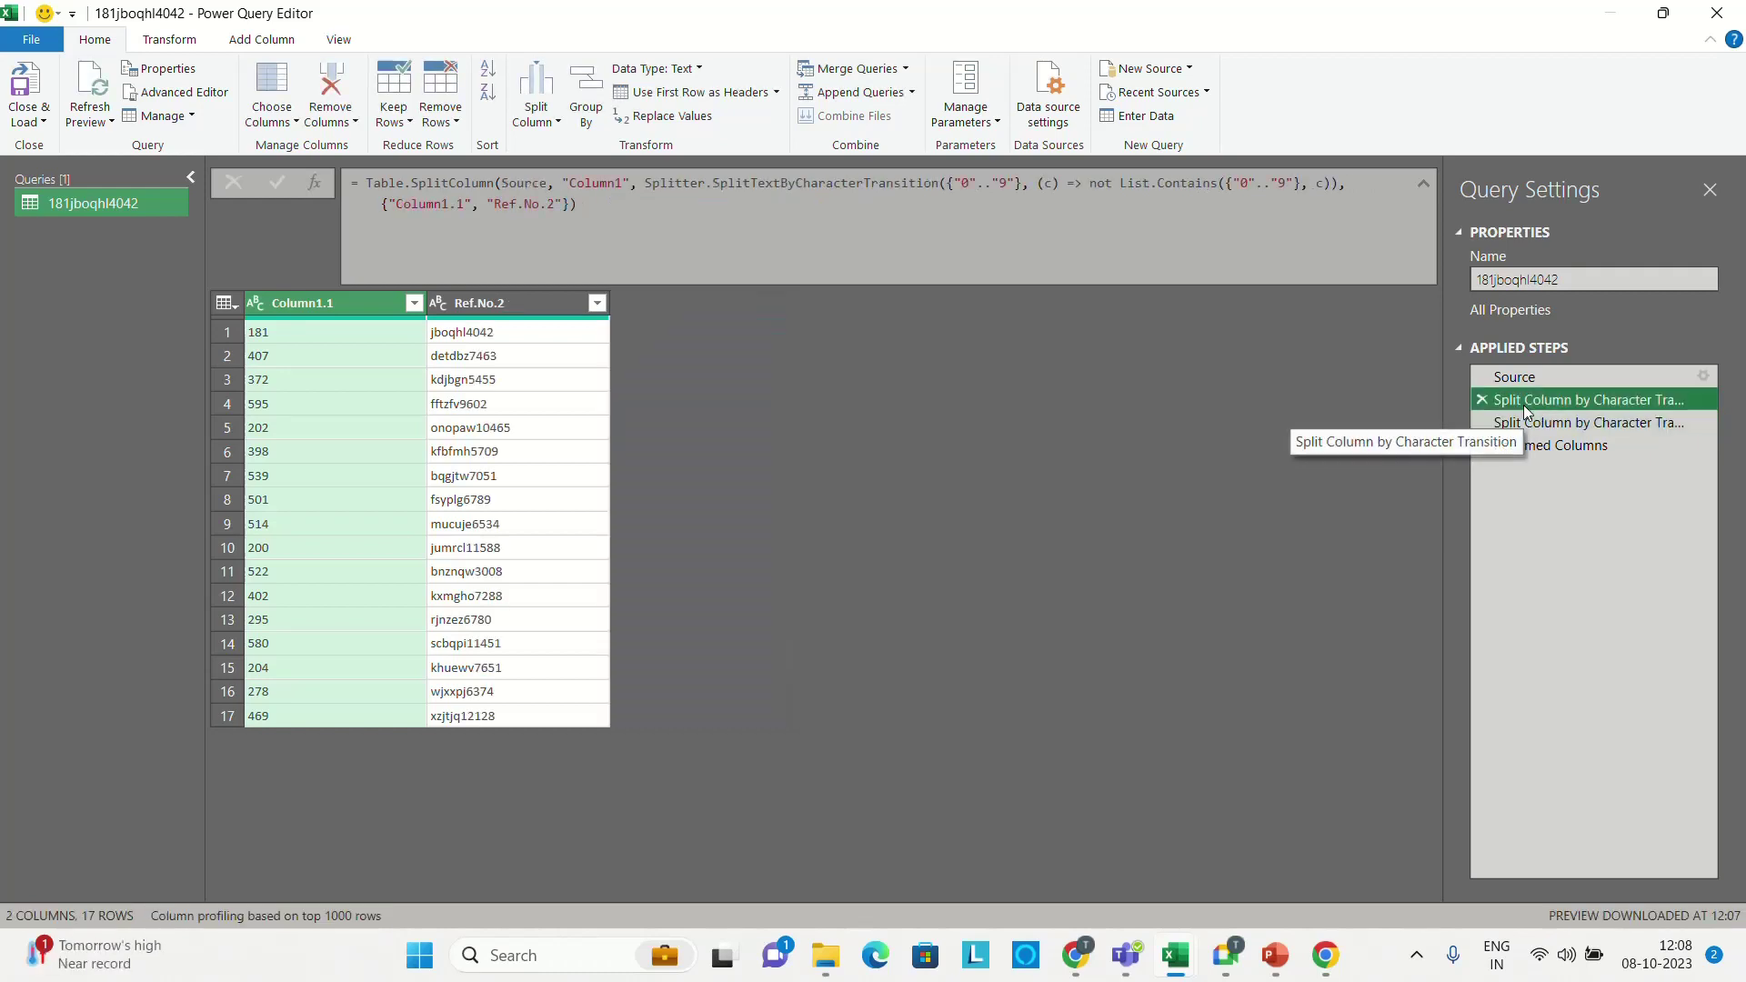
left_click(1525, 421)
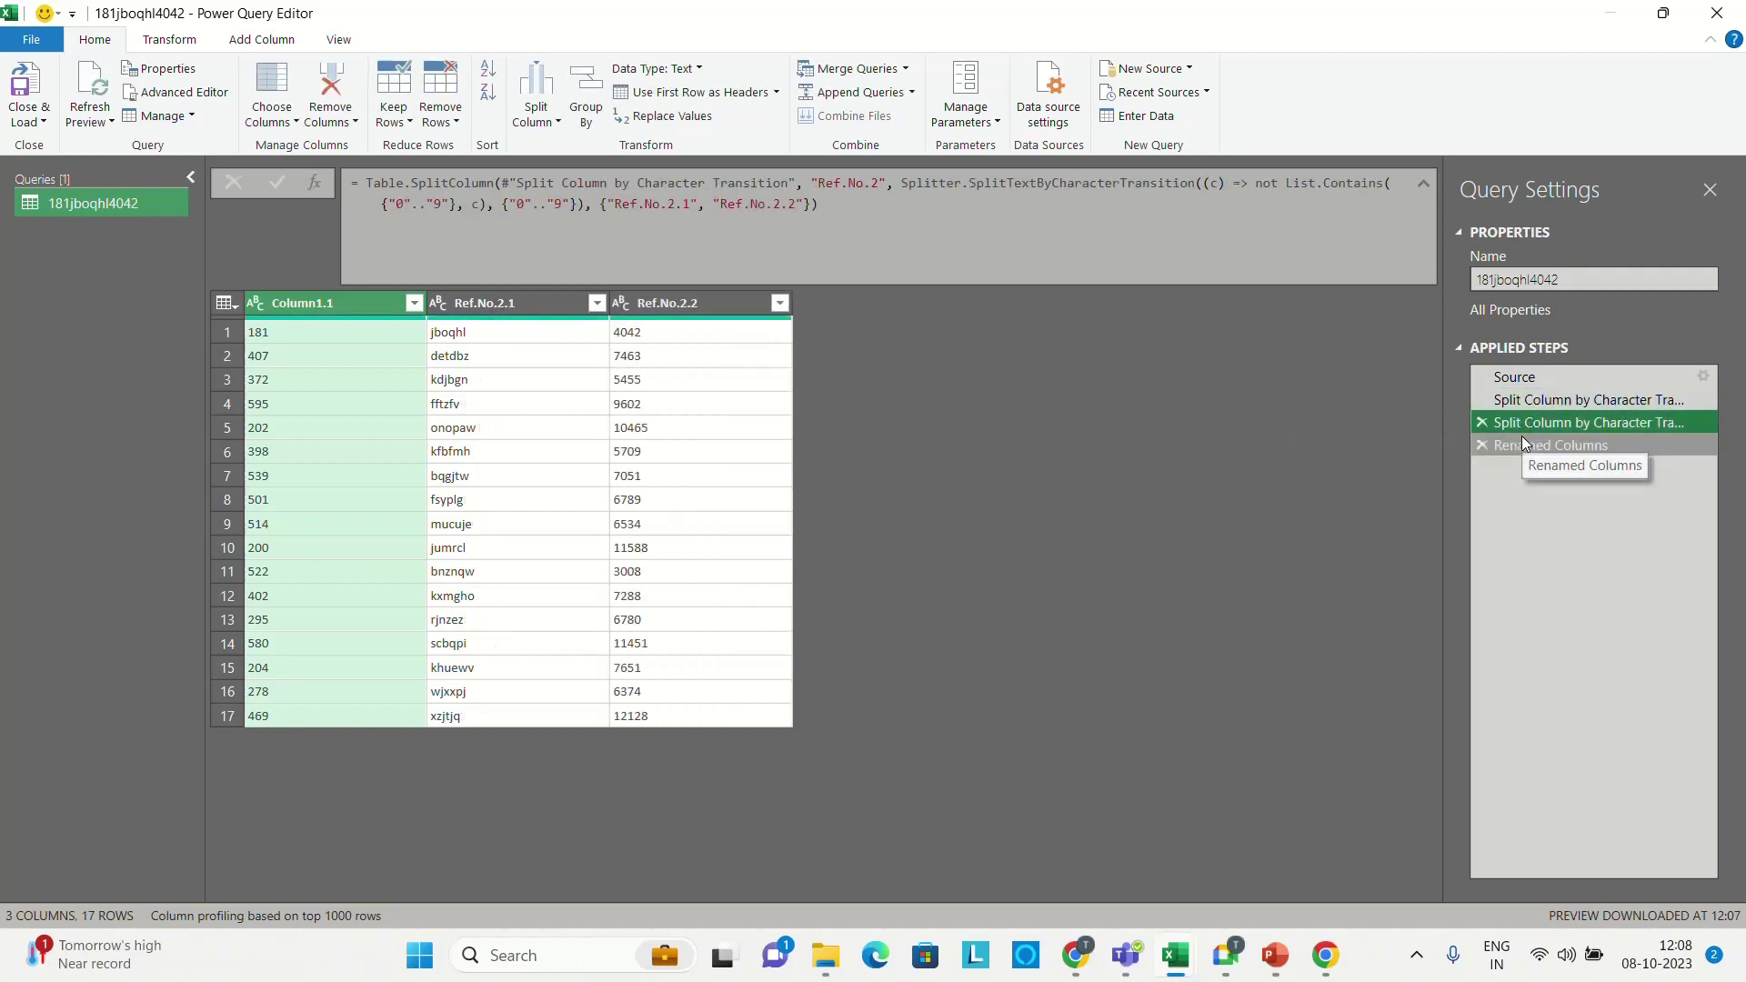
left_click(1524, 444)
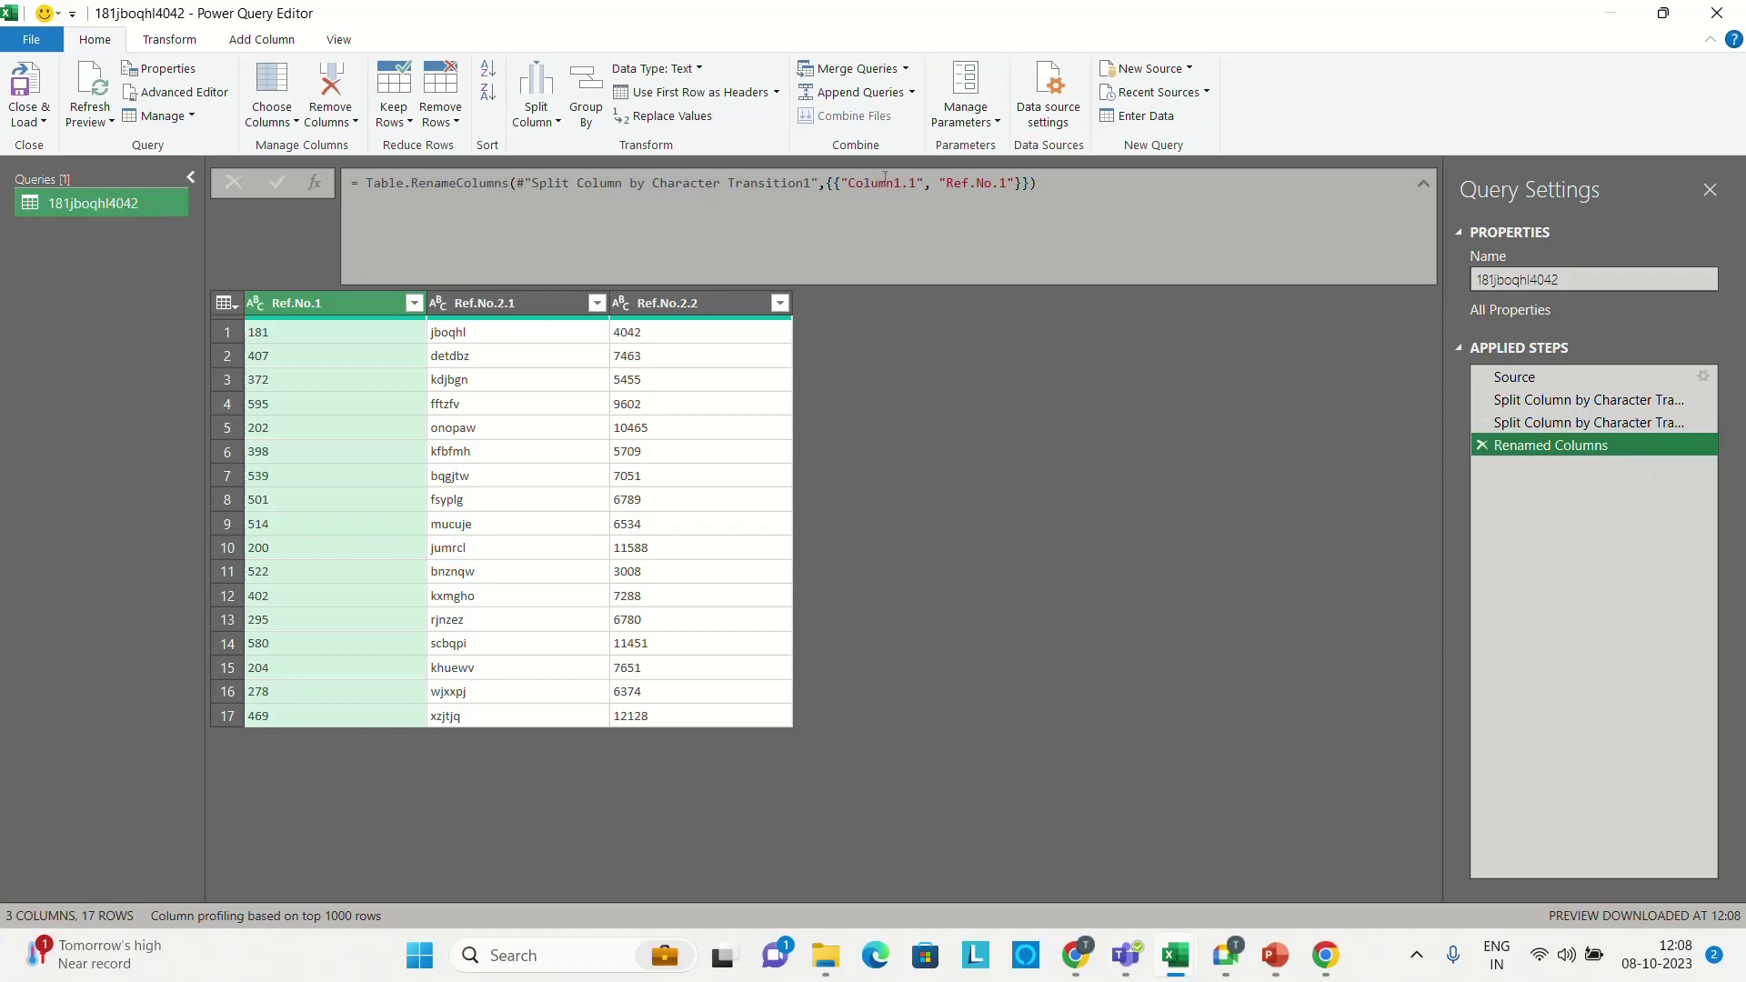
- Highlight and examine the complete Table.RenameColumns formula of the Renamed Columns step
left_click(947, 221)
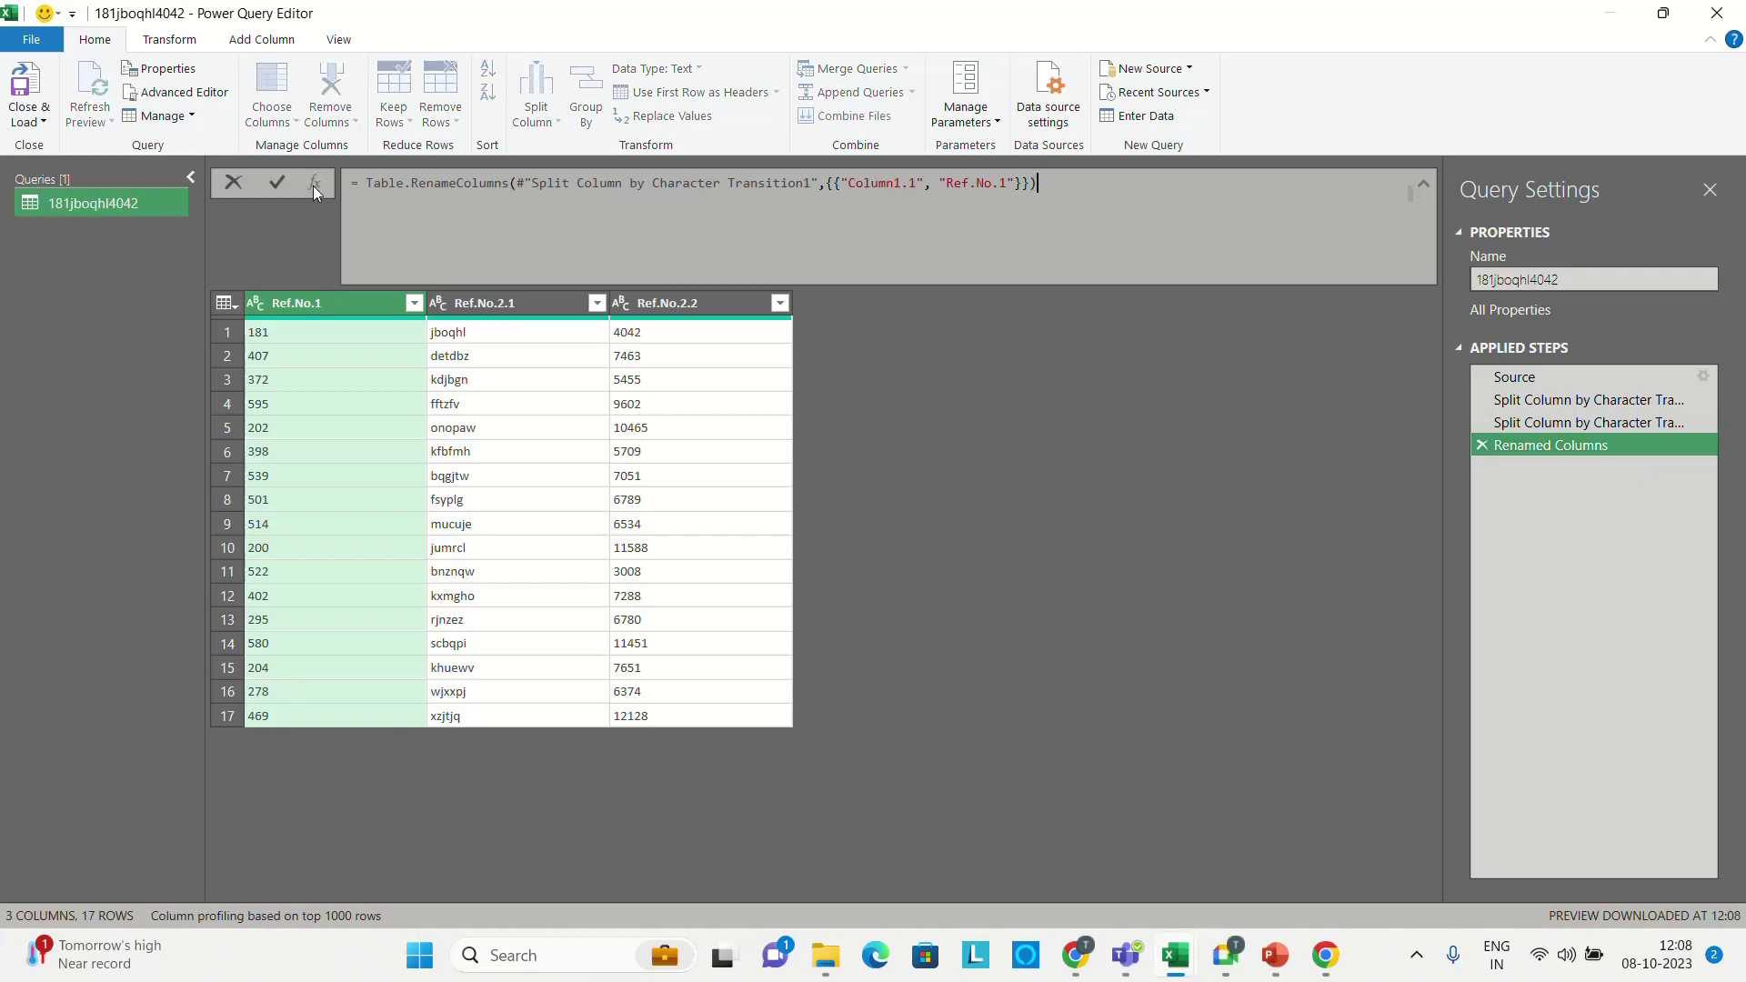
left_click_drag(367, 179, 1112, 174)
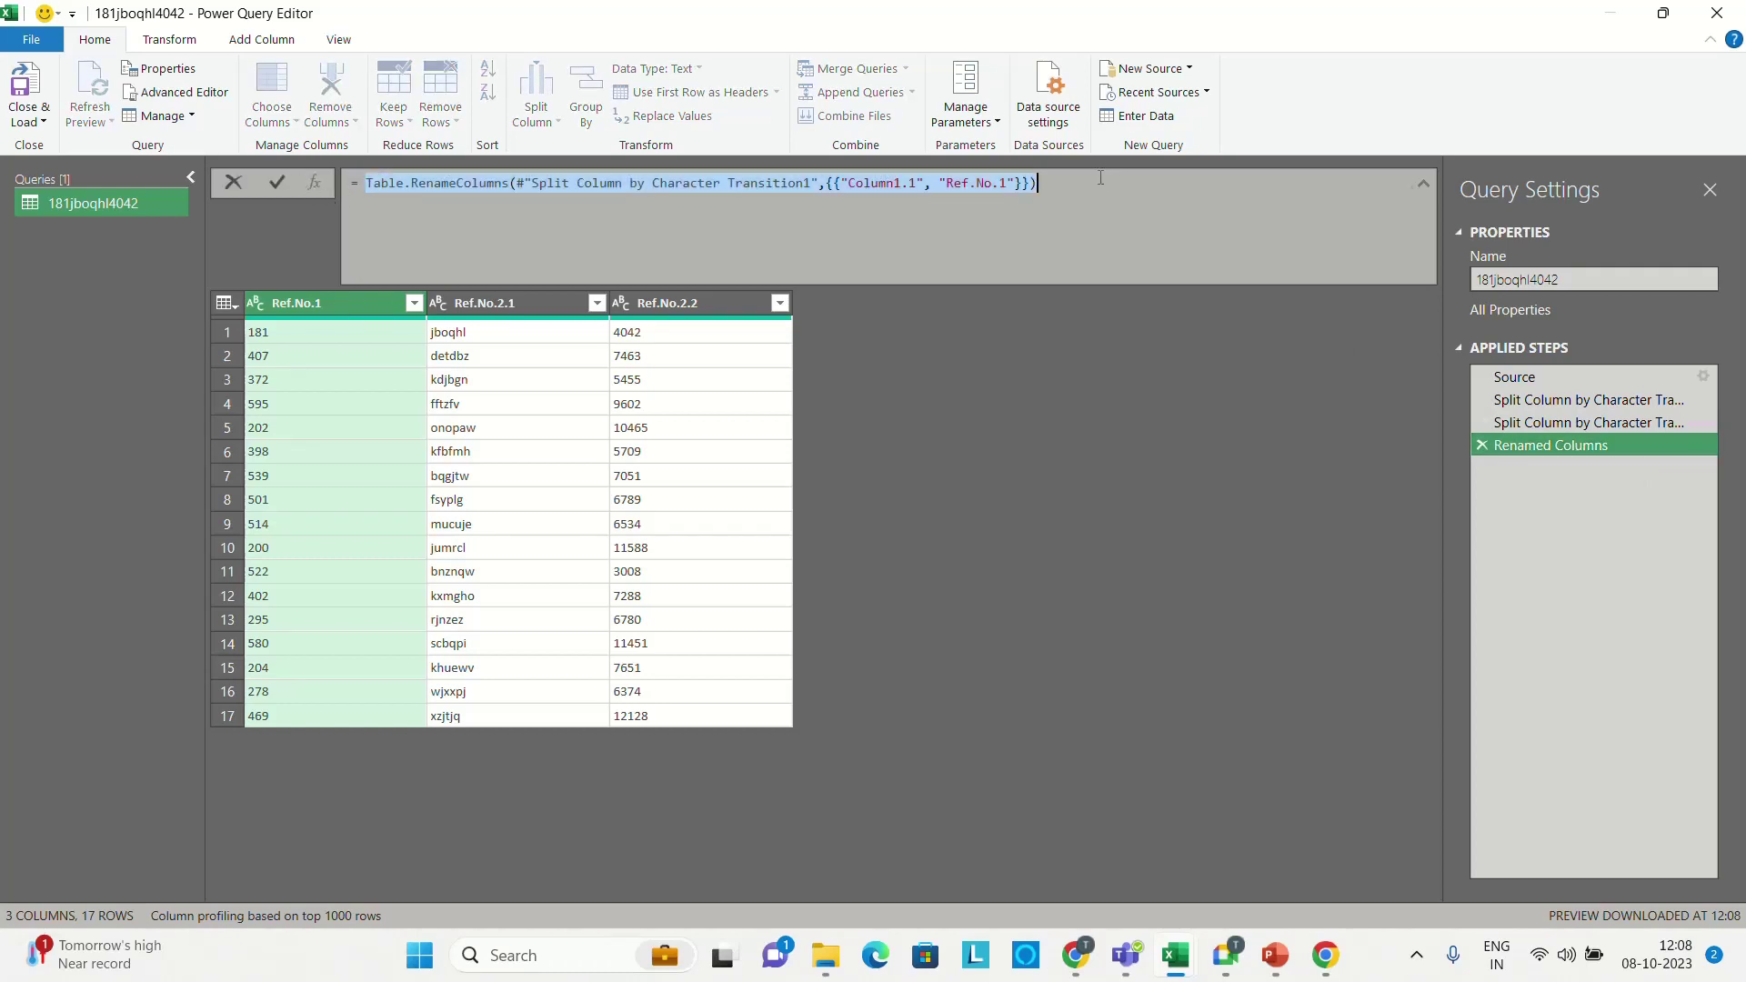
left_click(636, 432)
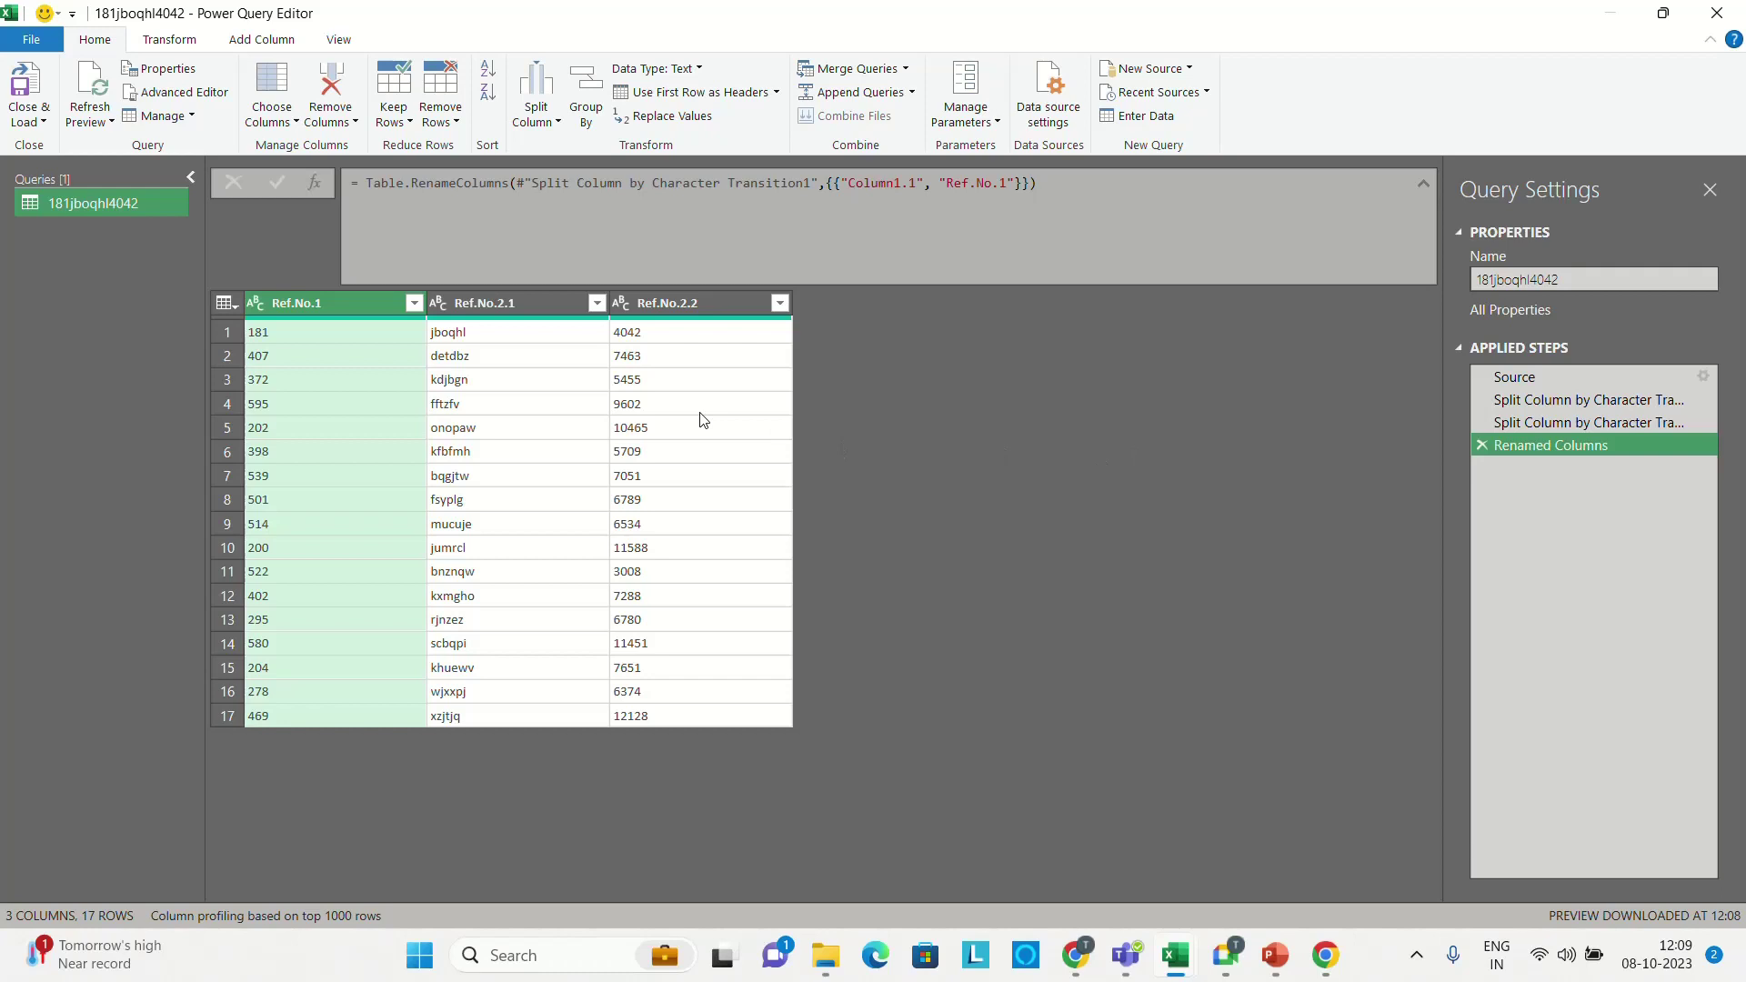
- Close the query editor and load the 181jboqhl4042 query as a table on a new worksheet
left_click(551, 315)
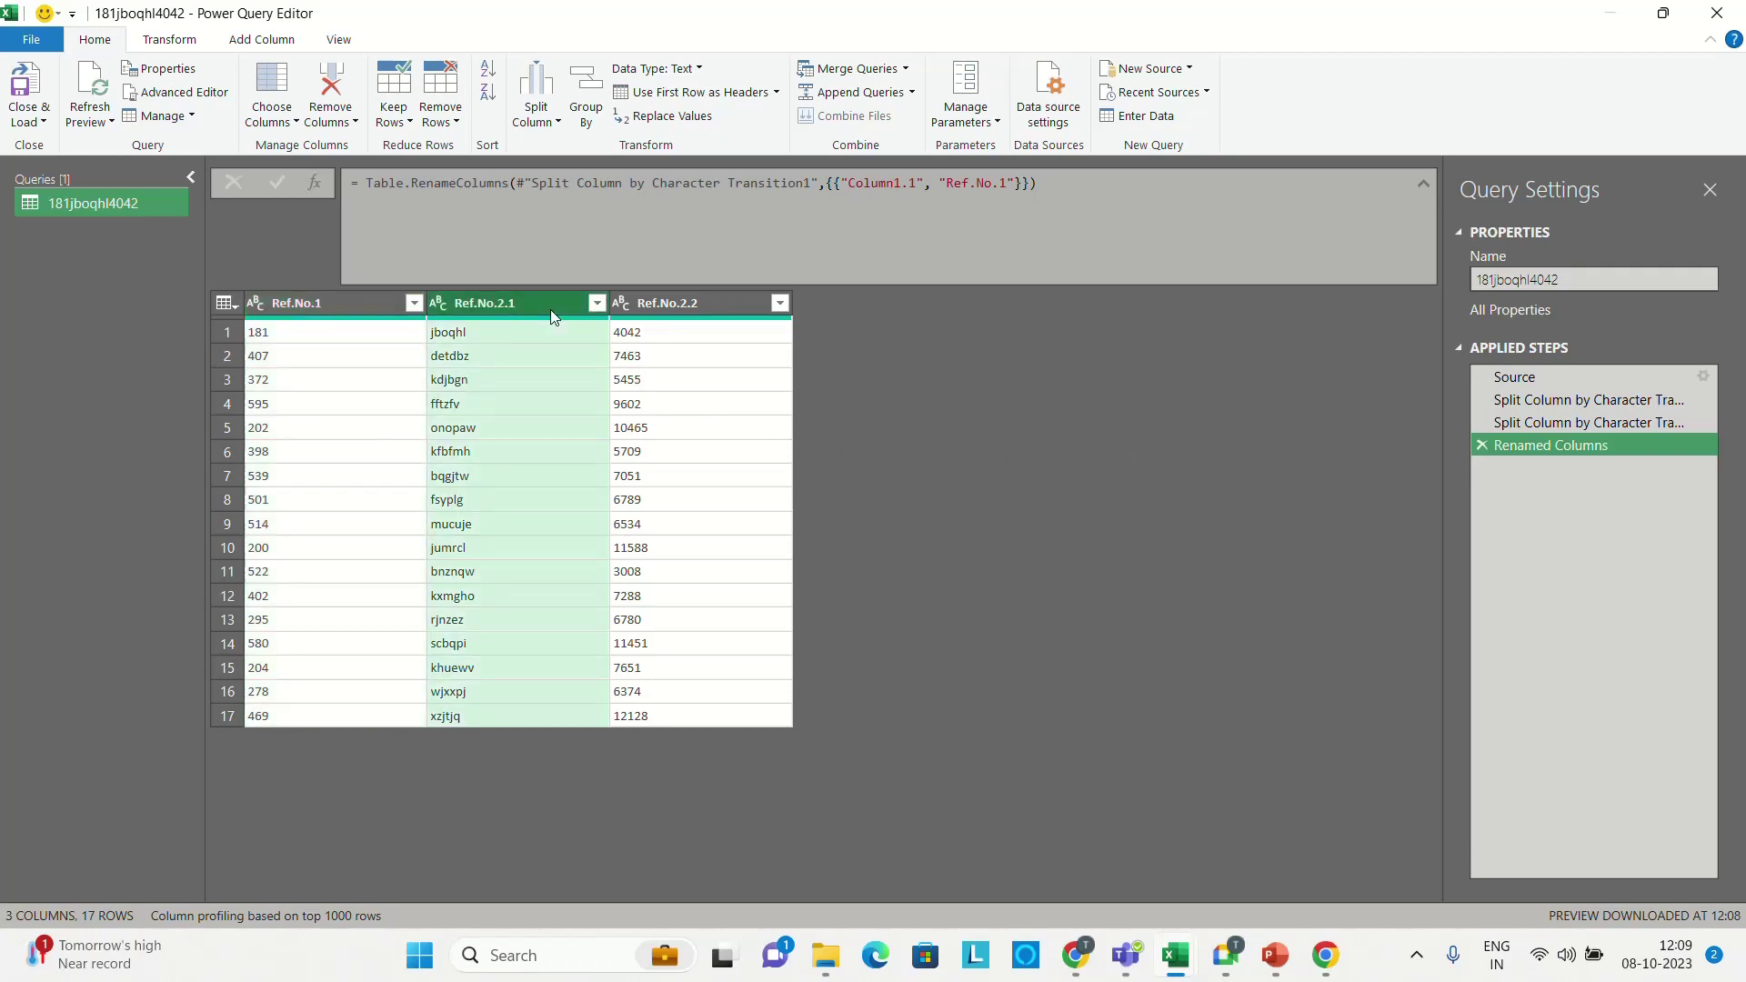
left_click(679, 308)
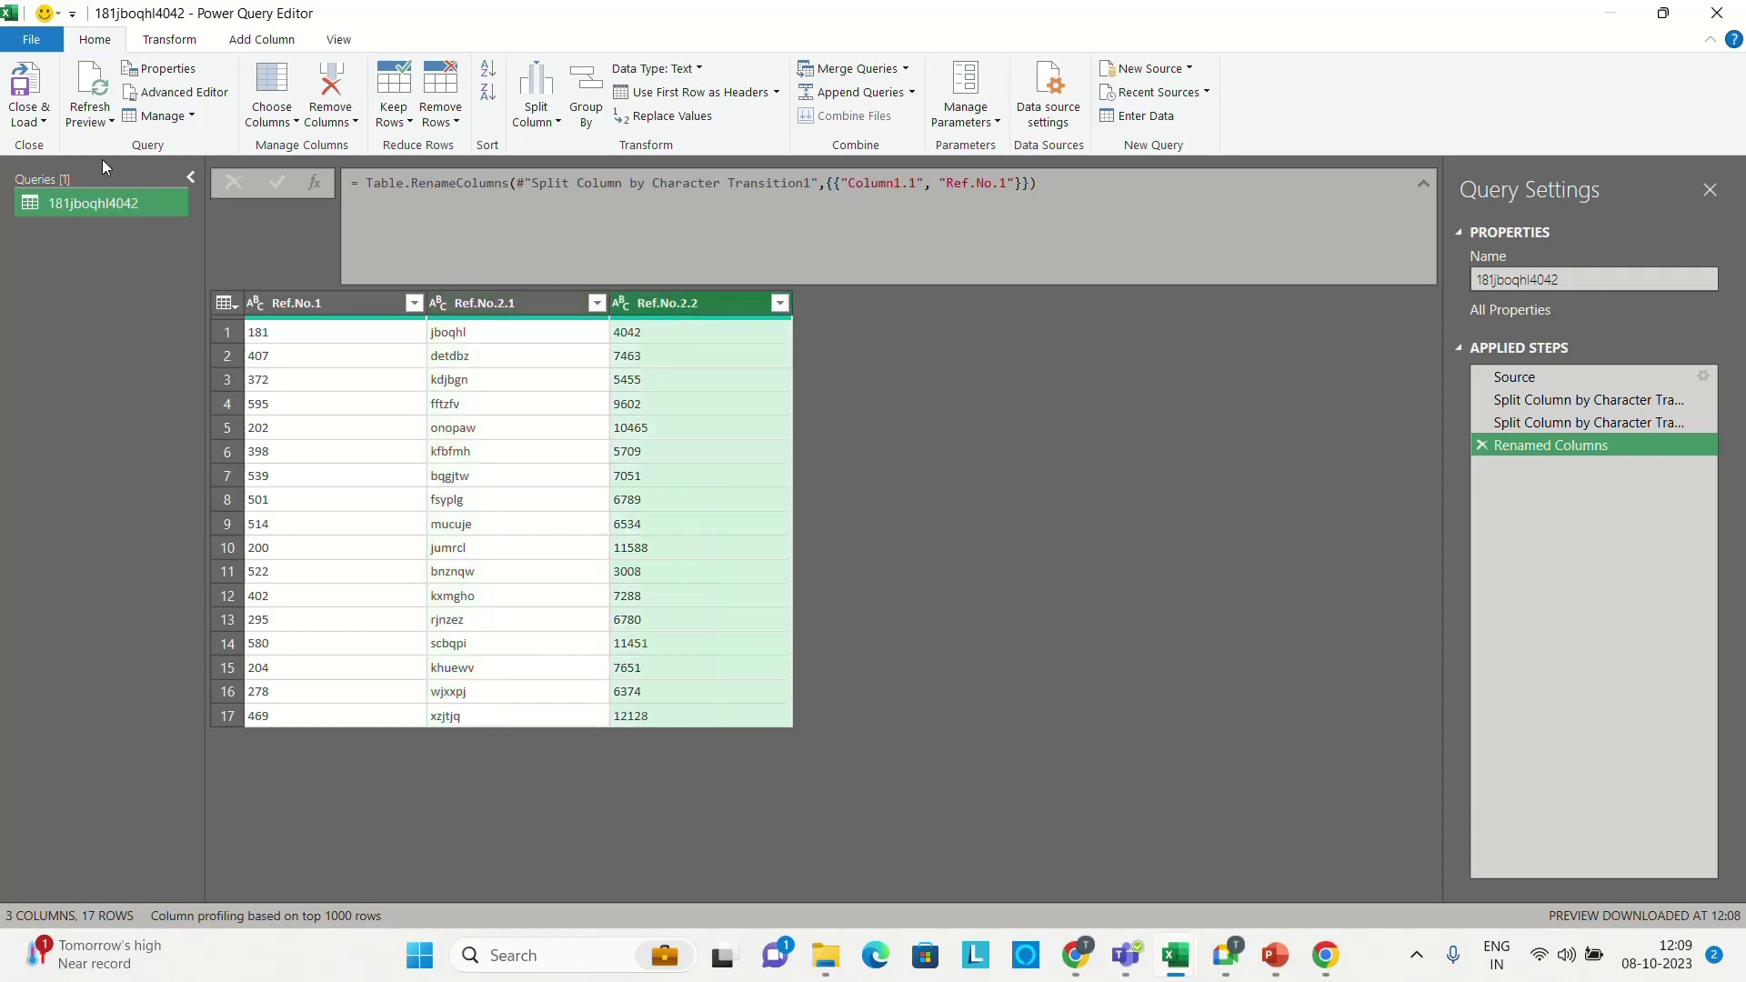
left_click(41, 121)
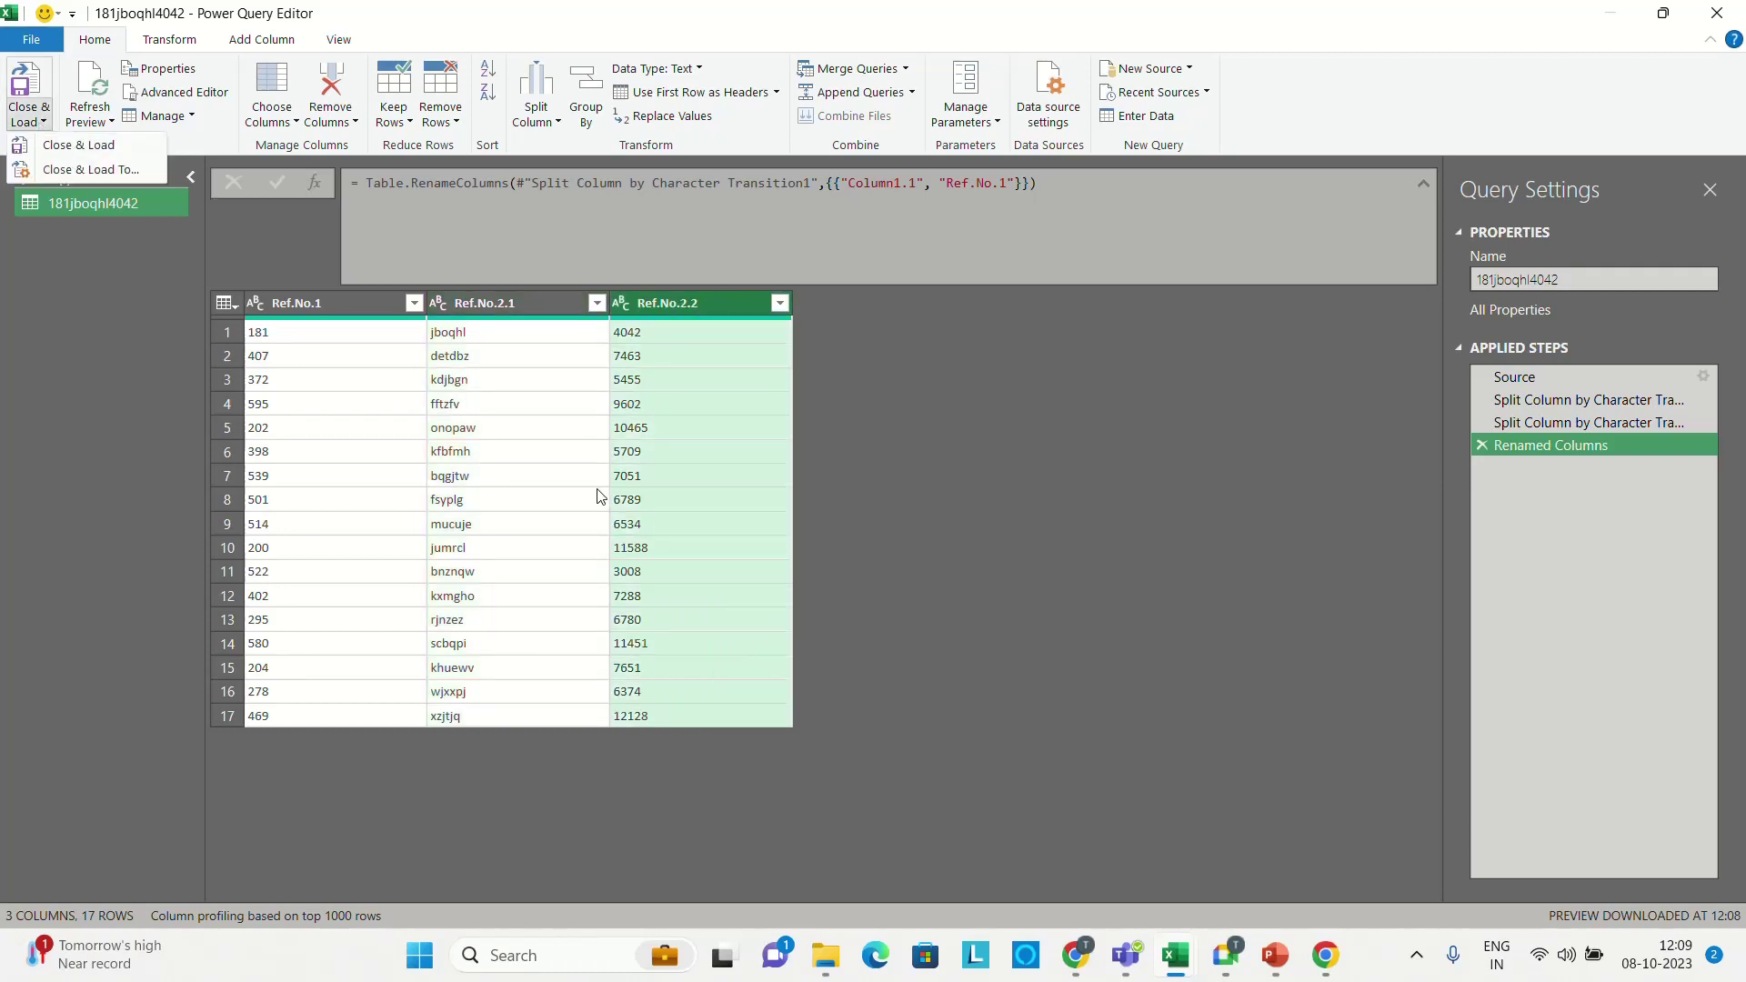
left_click(80, 172)
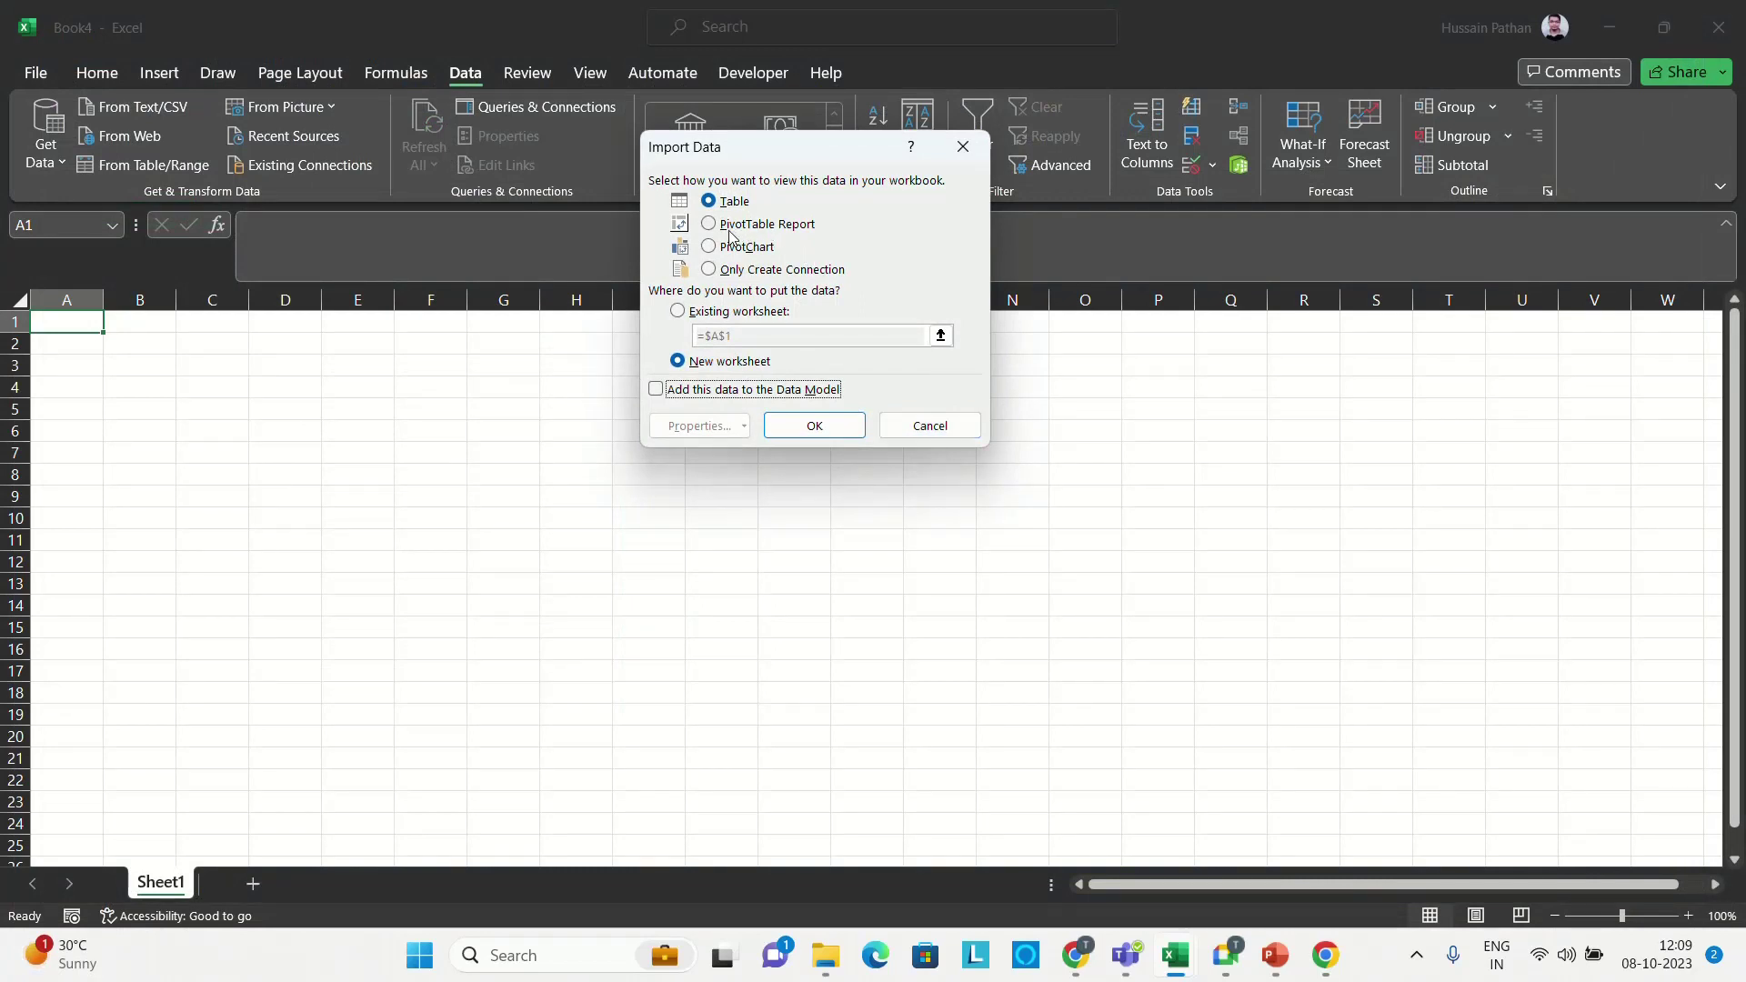
left_click(764, 231)
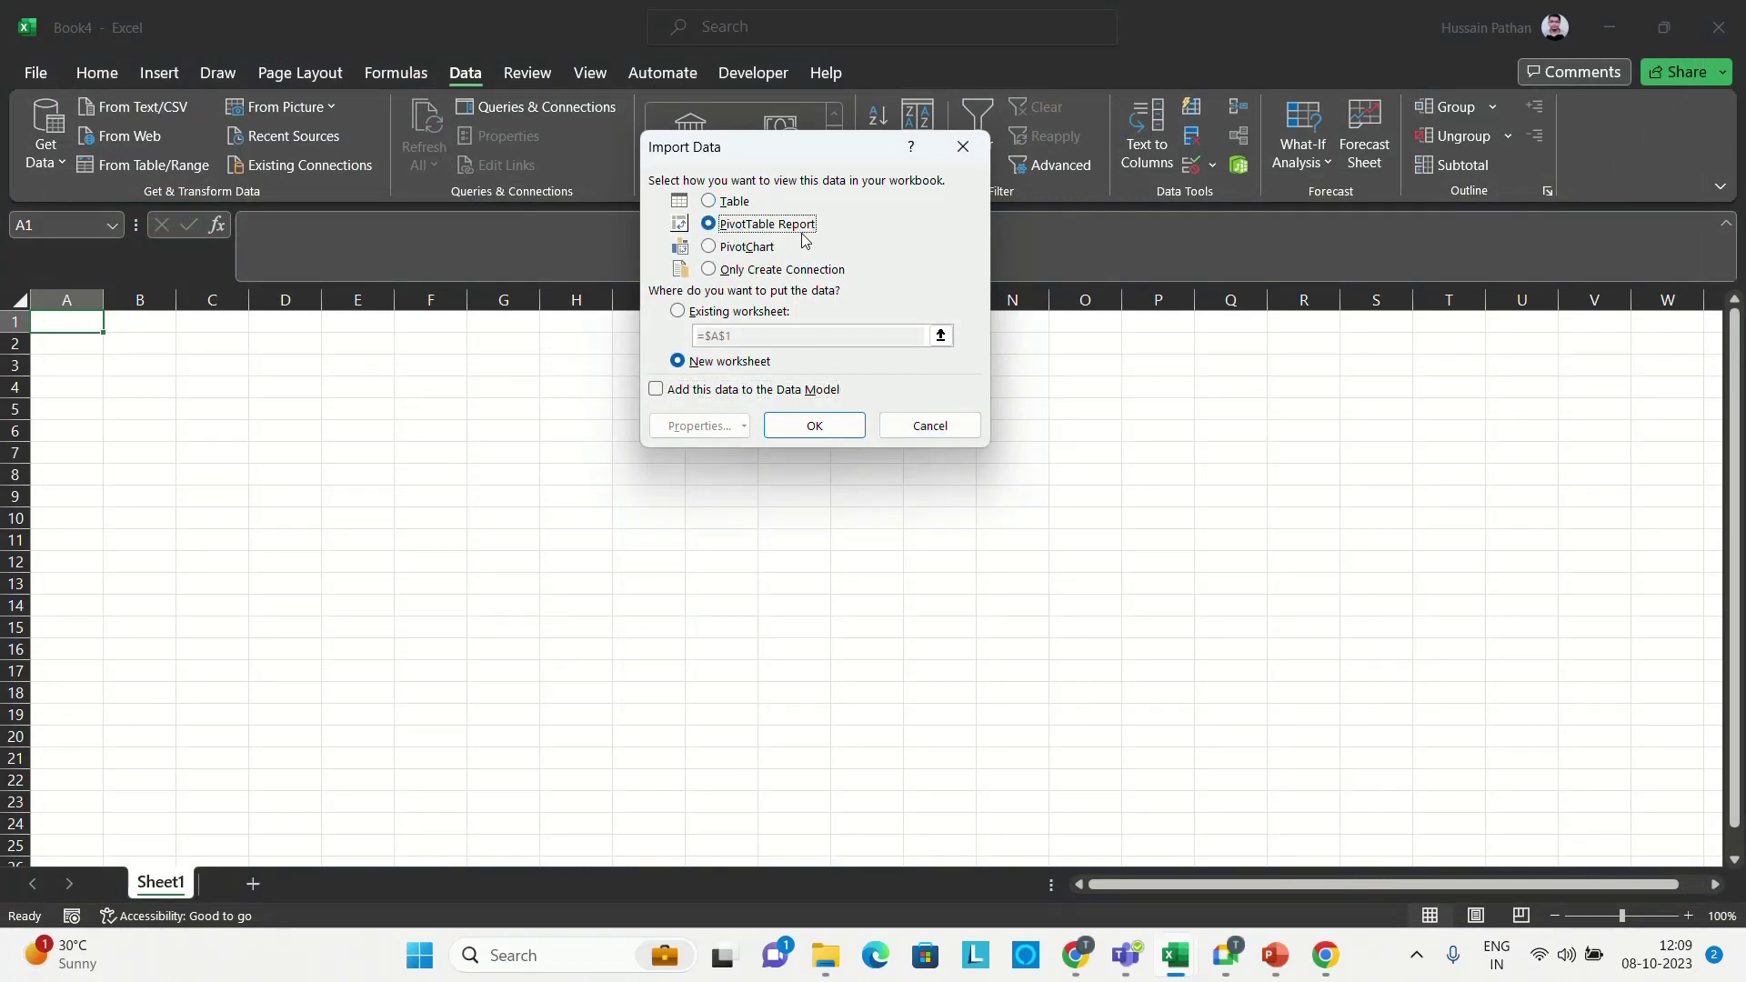
left_click(752, 255)
left_click(738, 203)
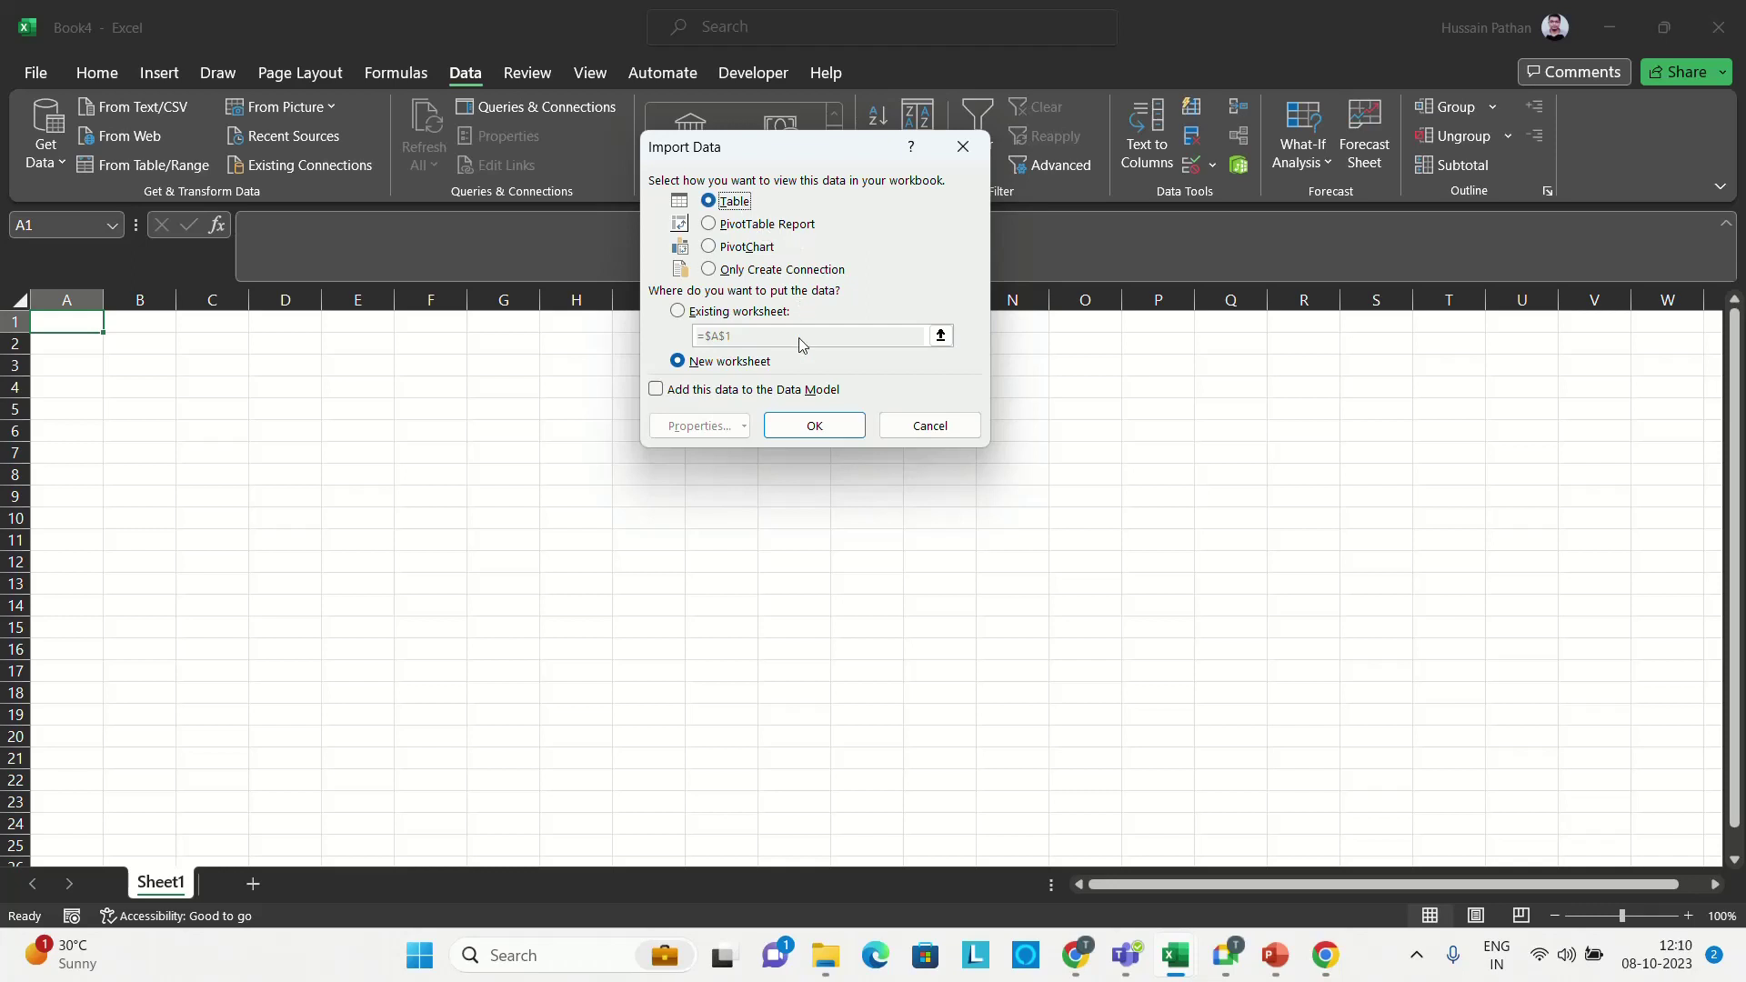
left_click(804, 424)
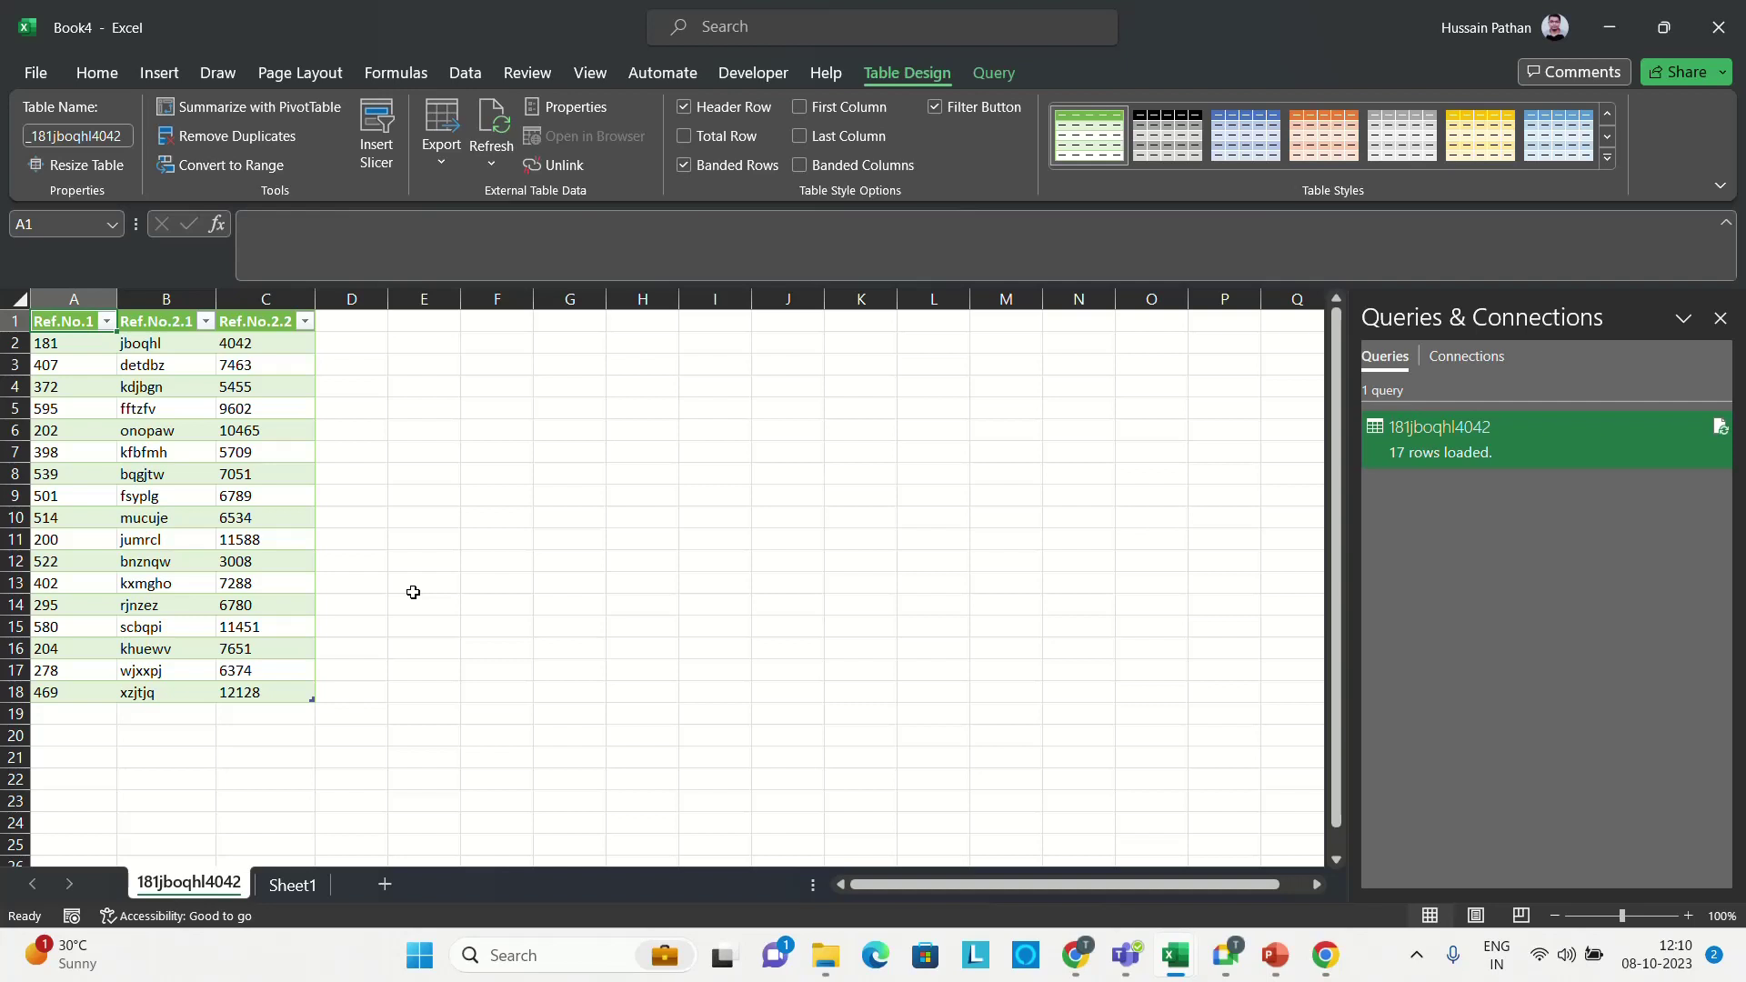
- Change the query's data source to 459ldhcby4974.txt in the Power Query folder and refresh all data
left_click(465, 75)
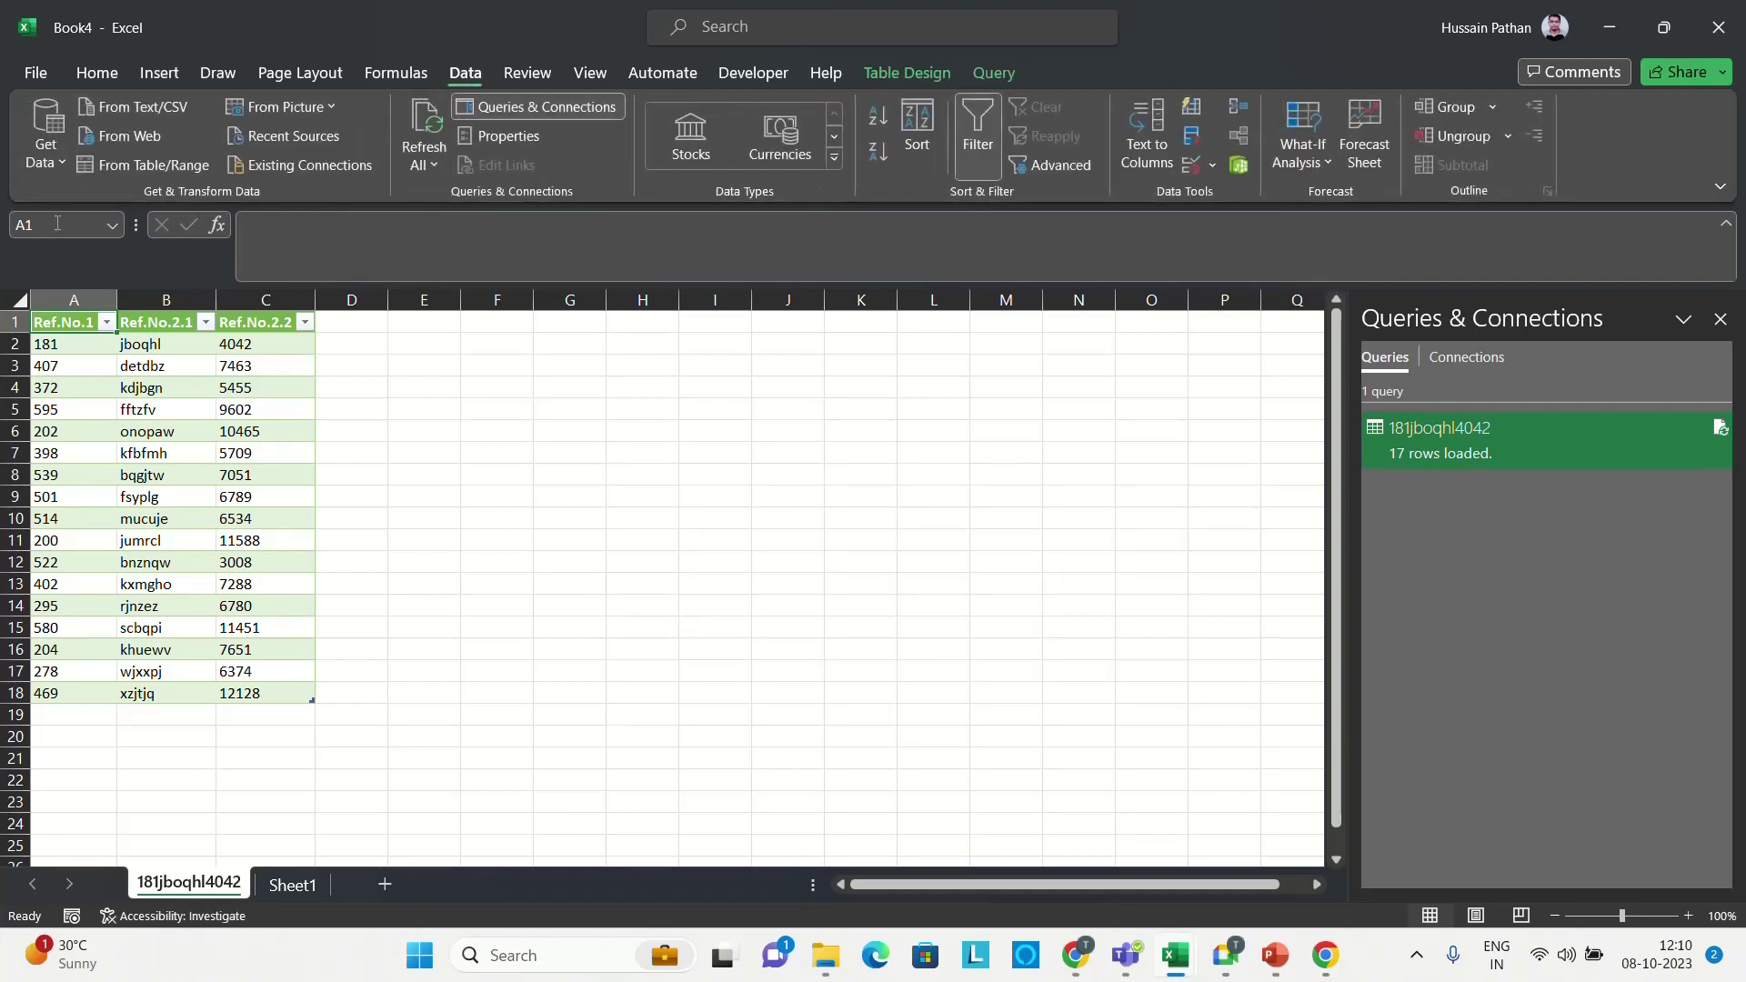
left_click(54, 162)
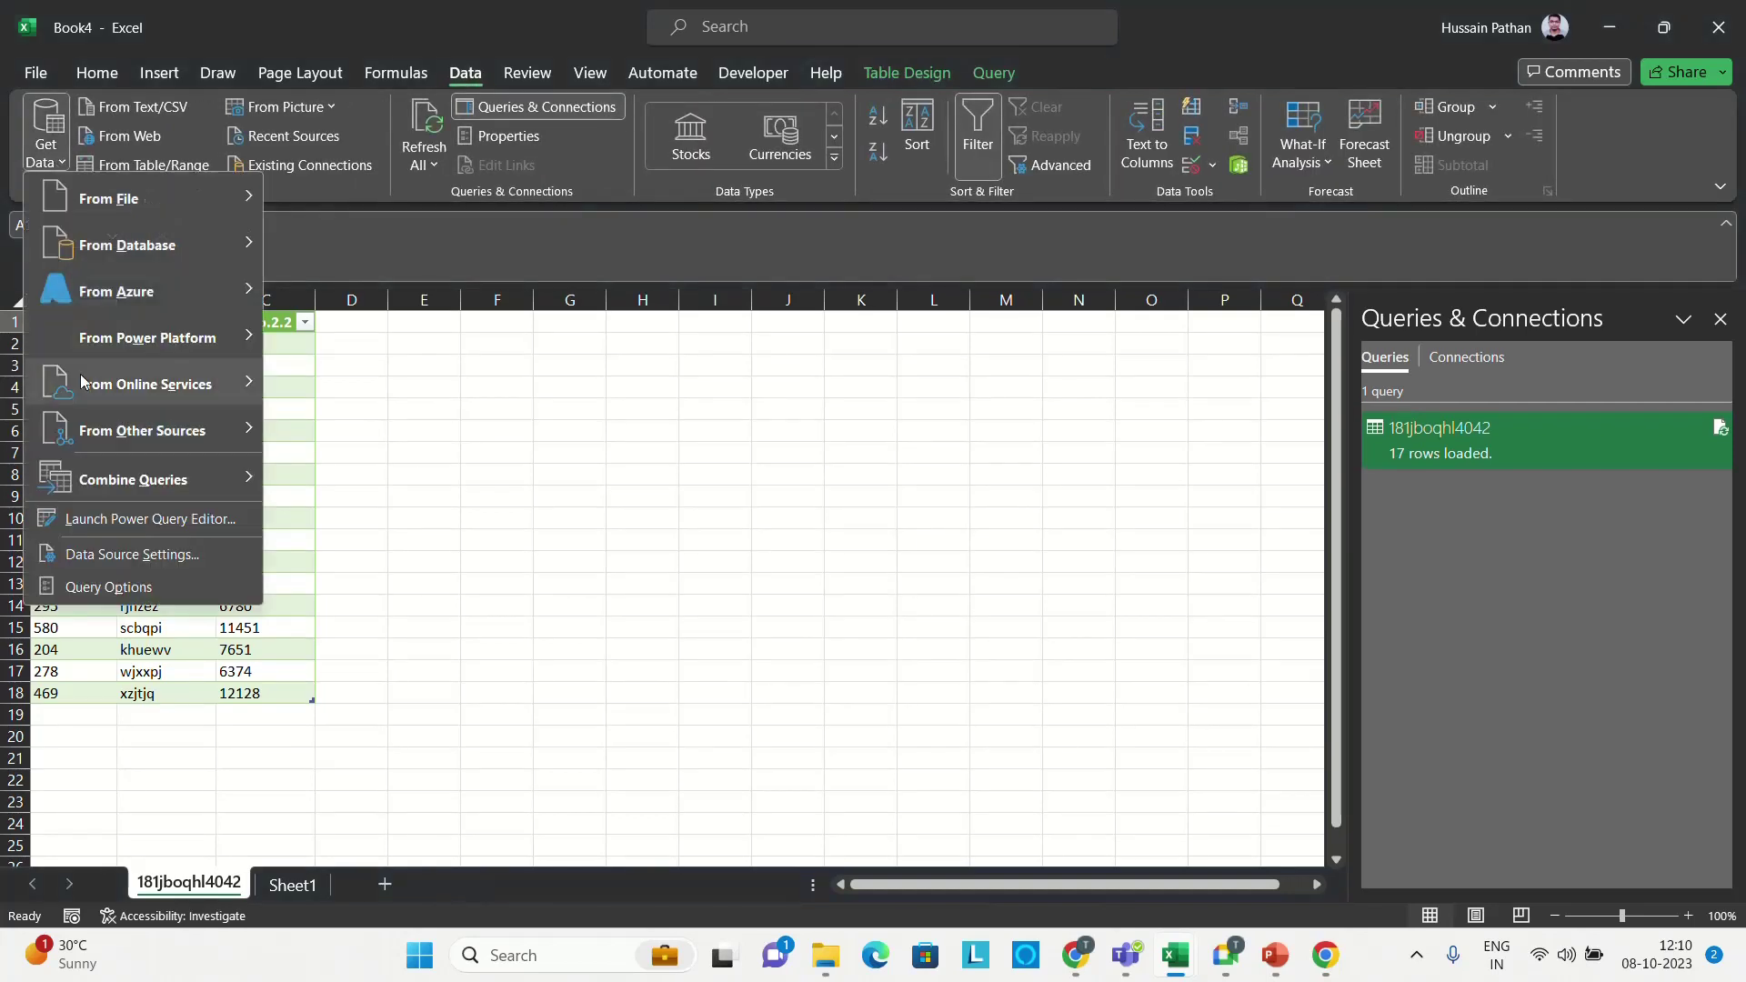
left_click(117, 556)
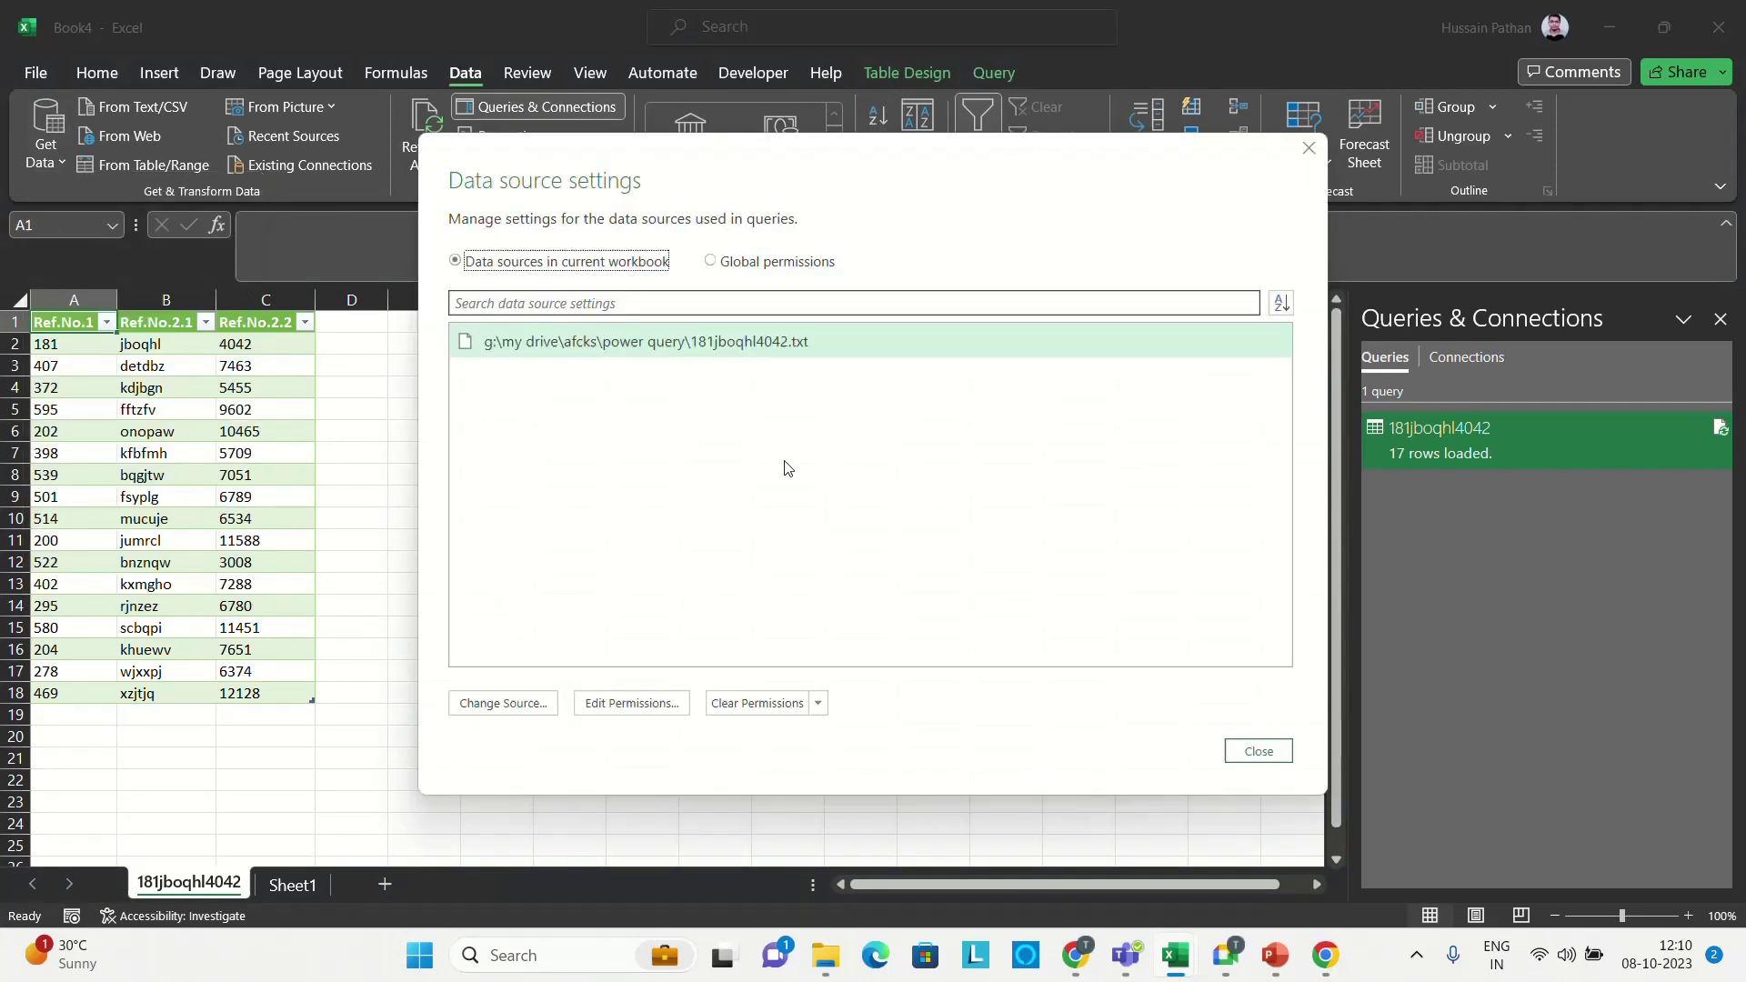
left_click(497, 710)
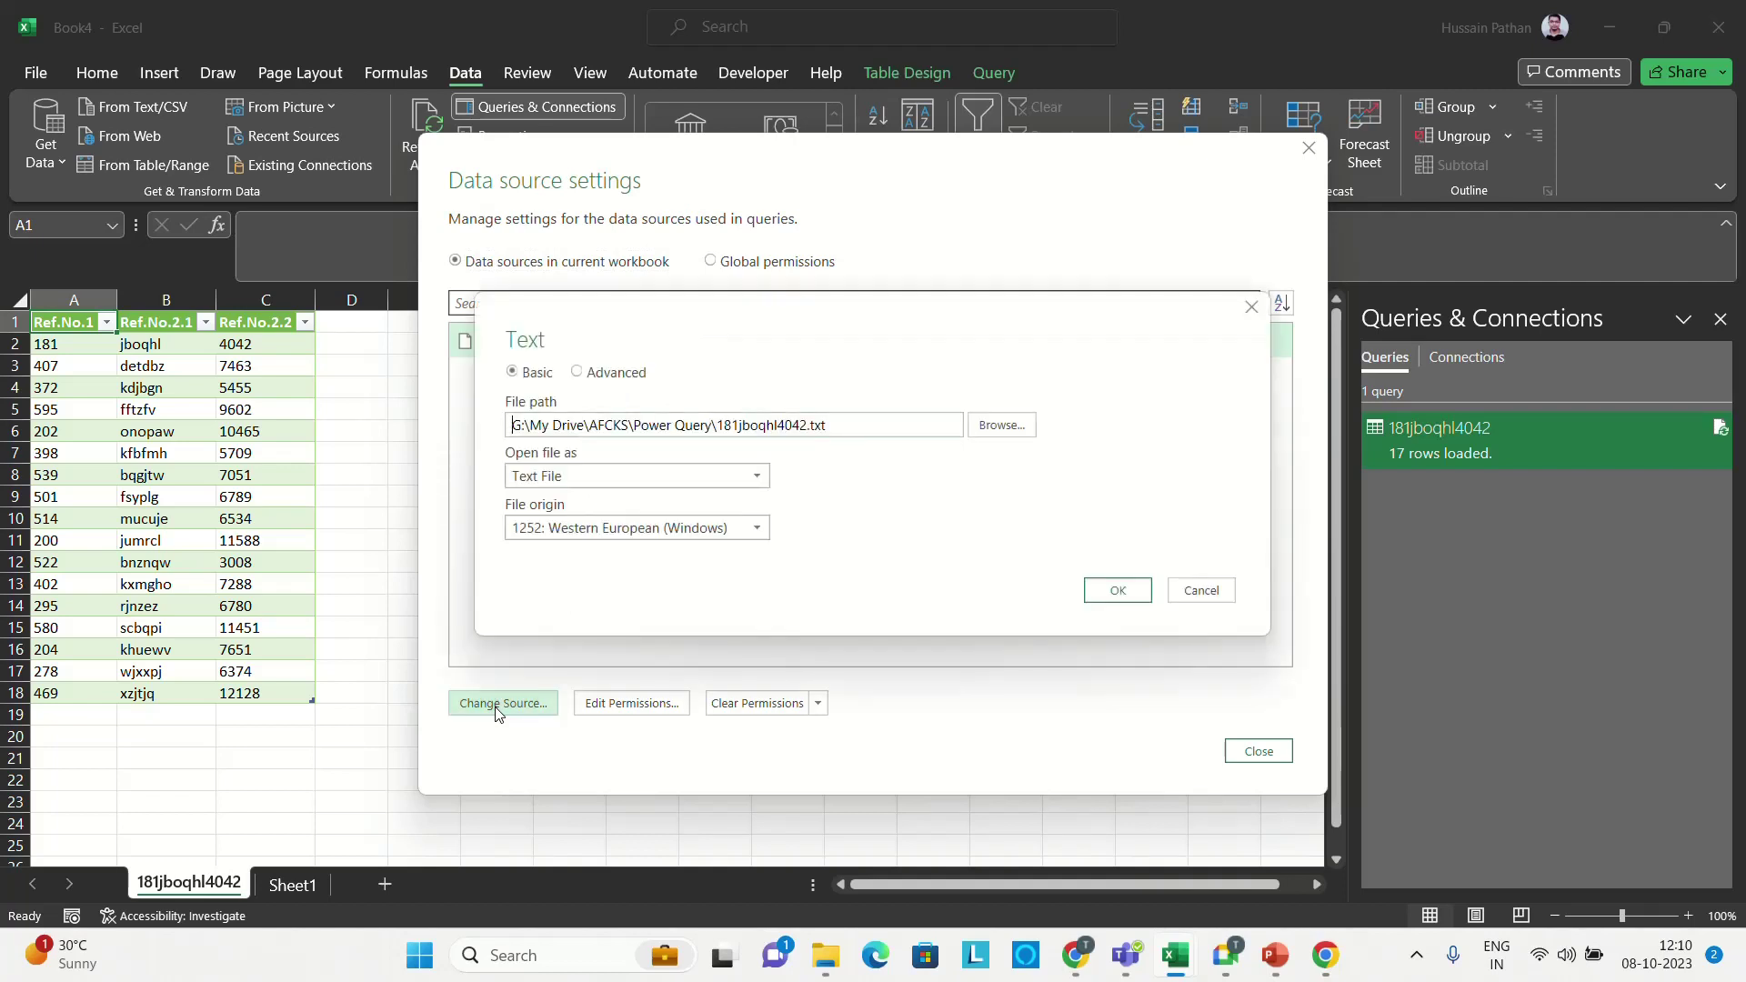
left_click(1024, 432)
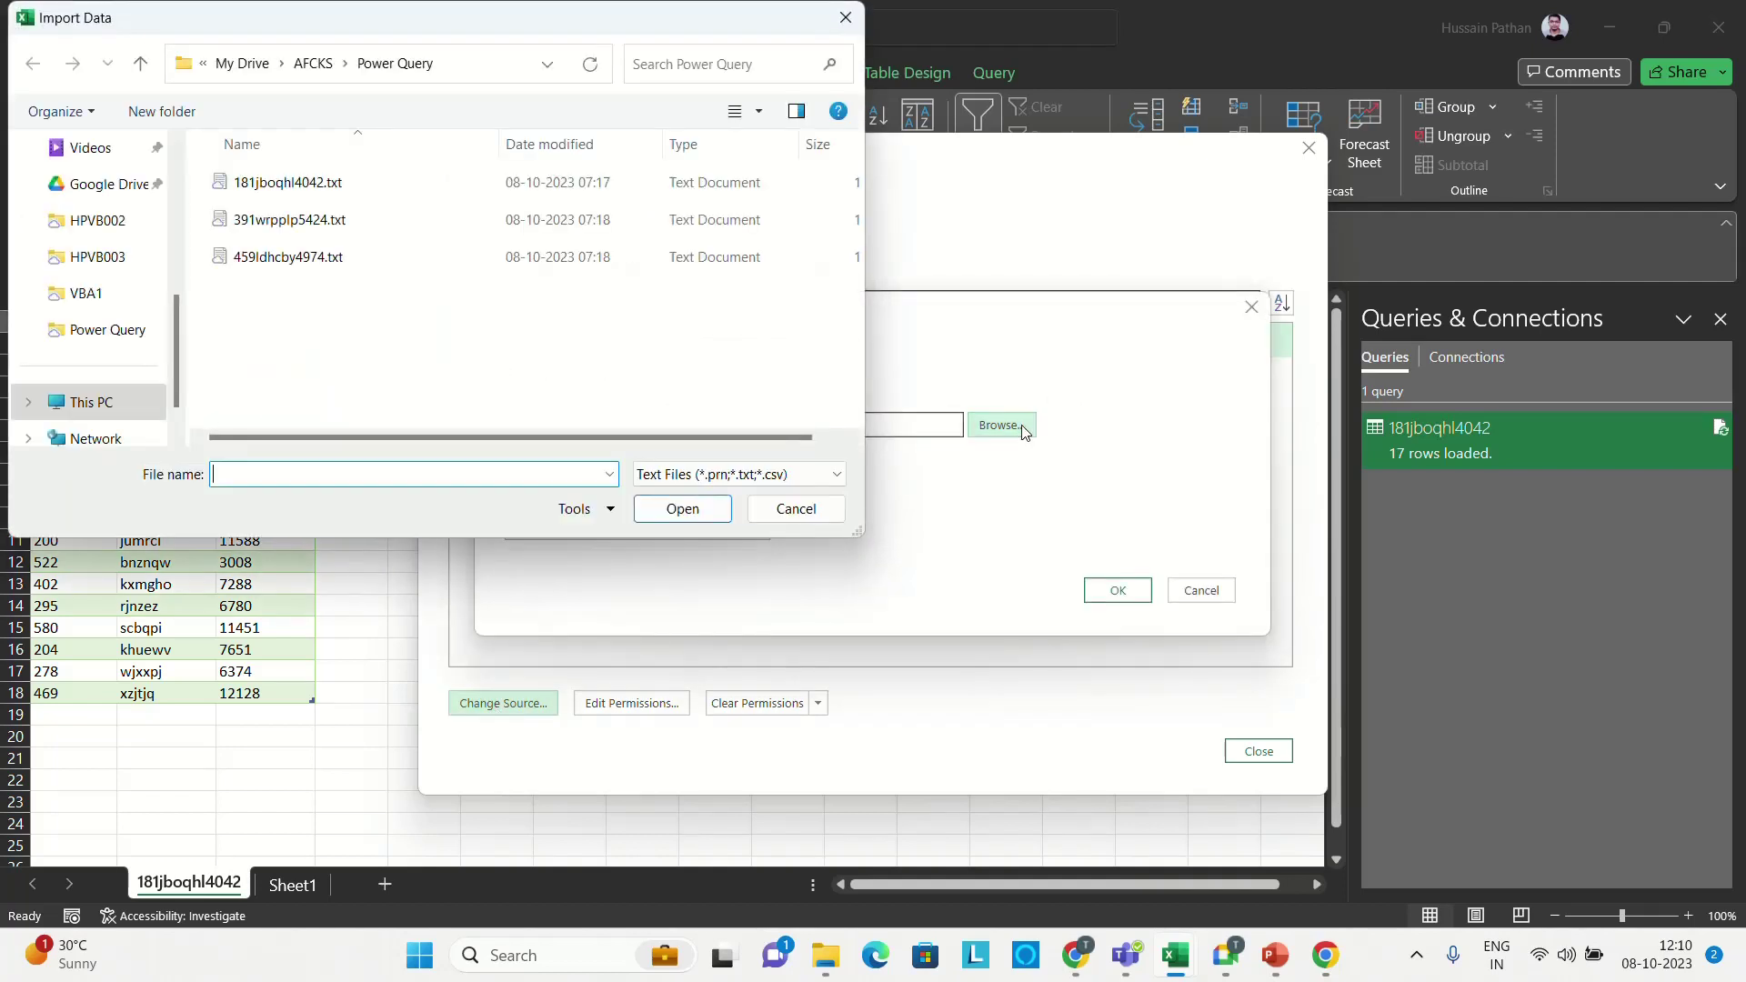
left_click(269, 258)
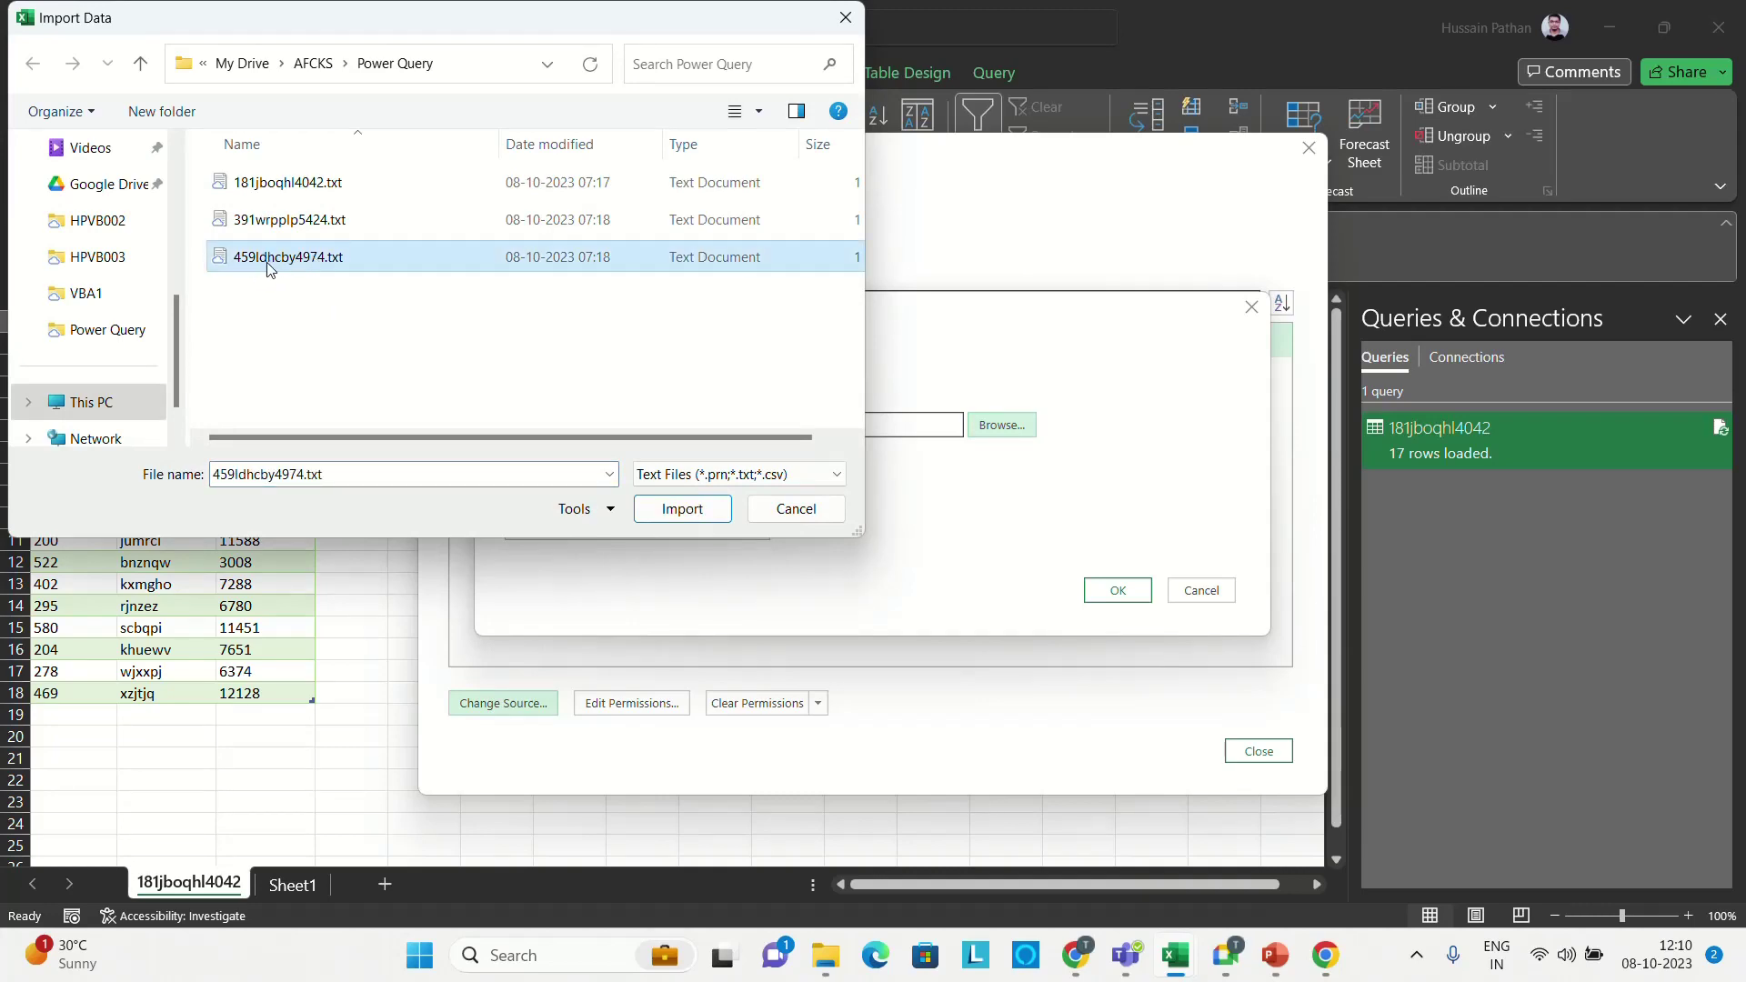
left_click(684, 512)
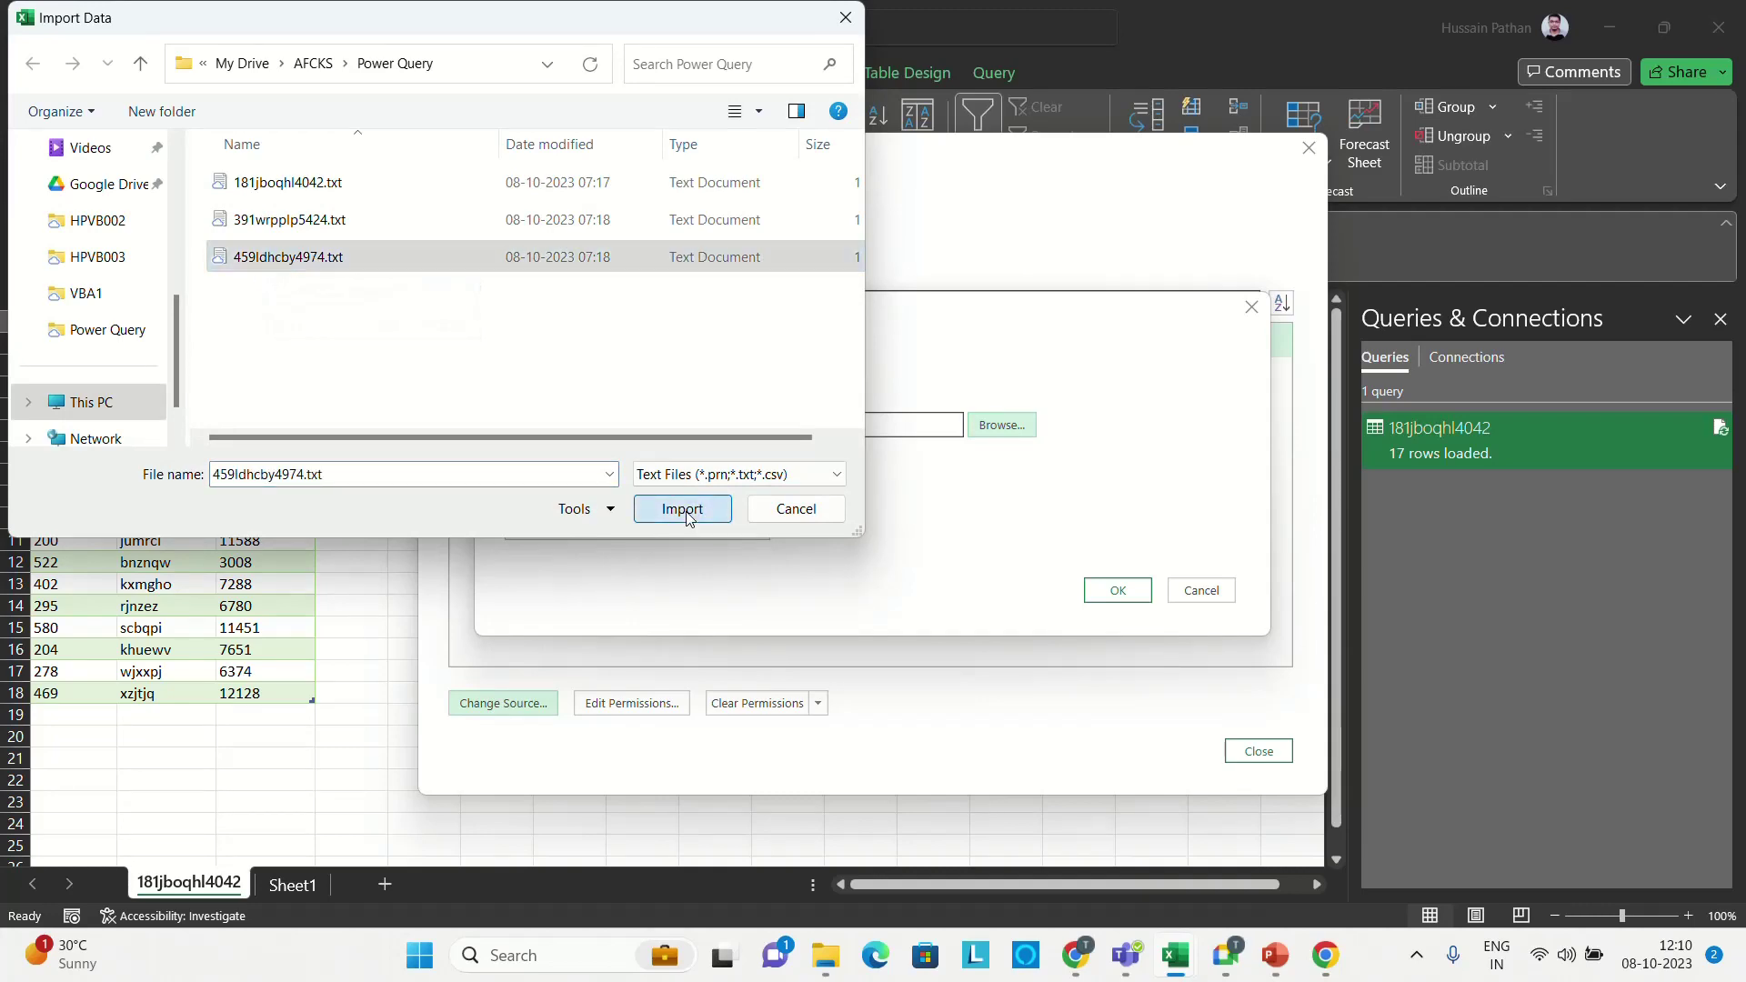
left_click(1116, 594)
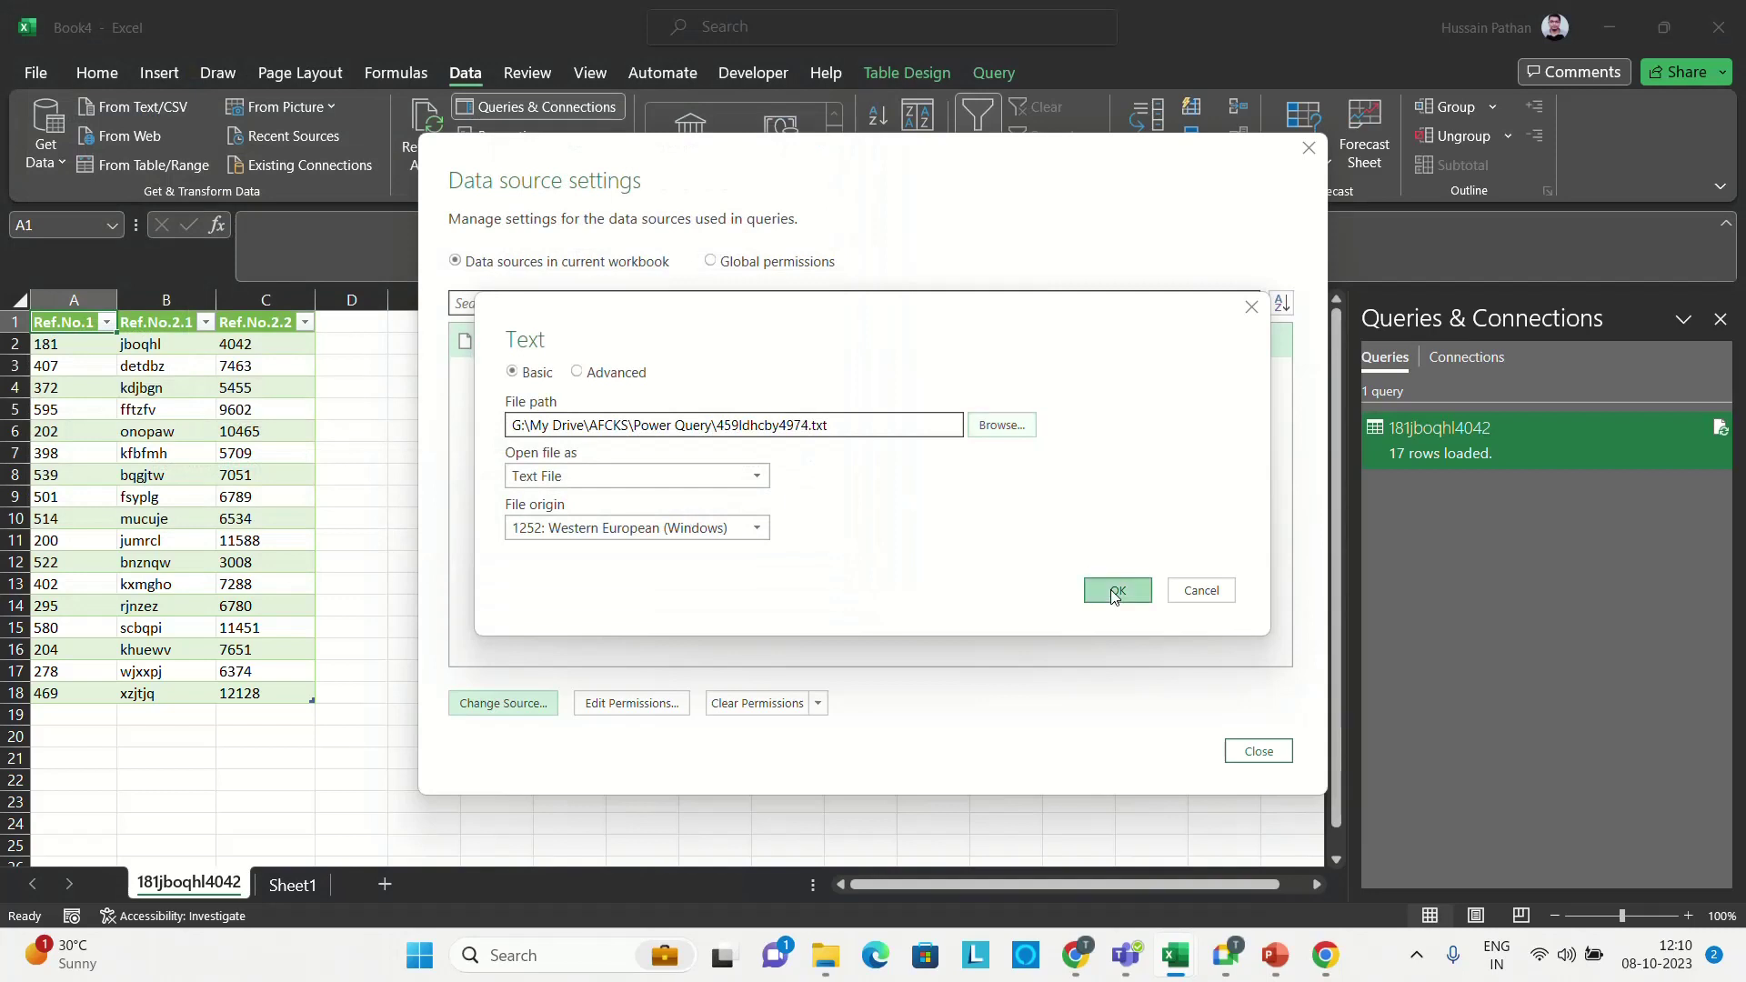
left_click(1249, 758)
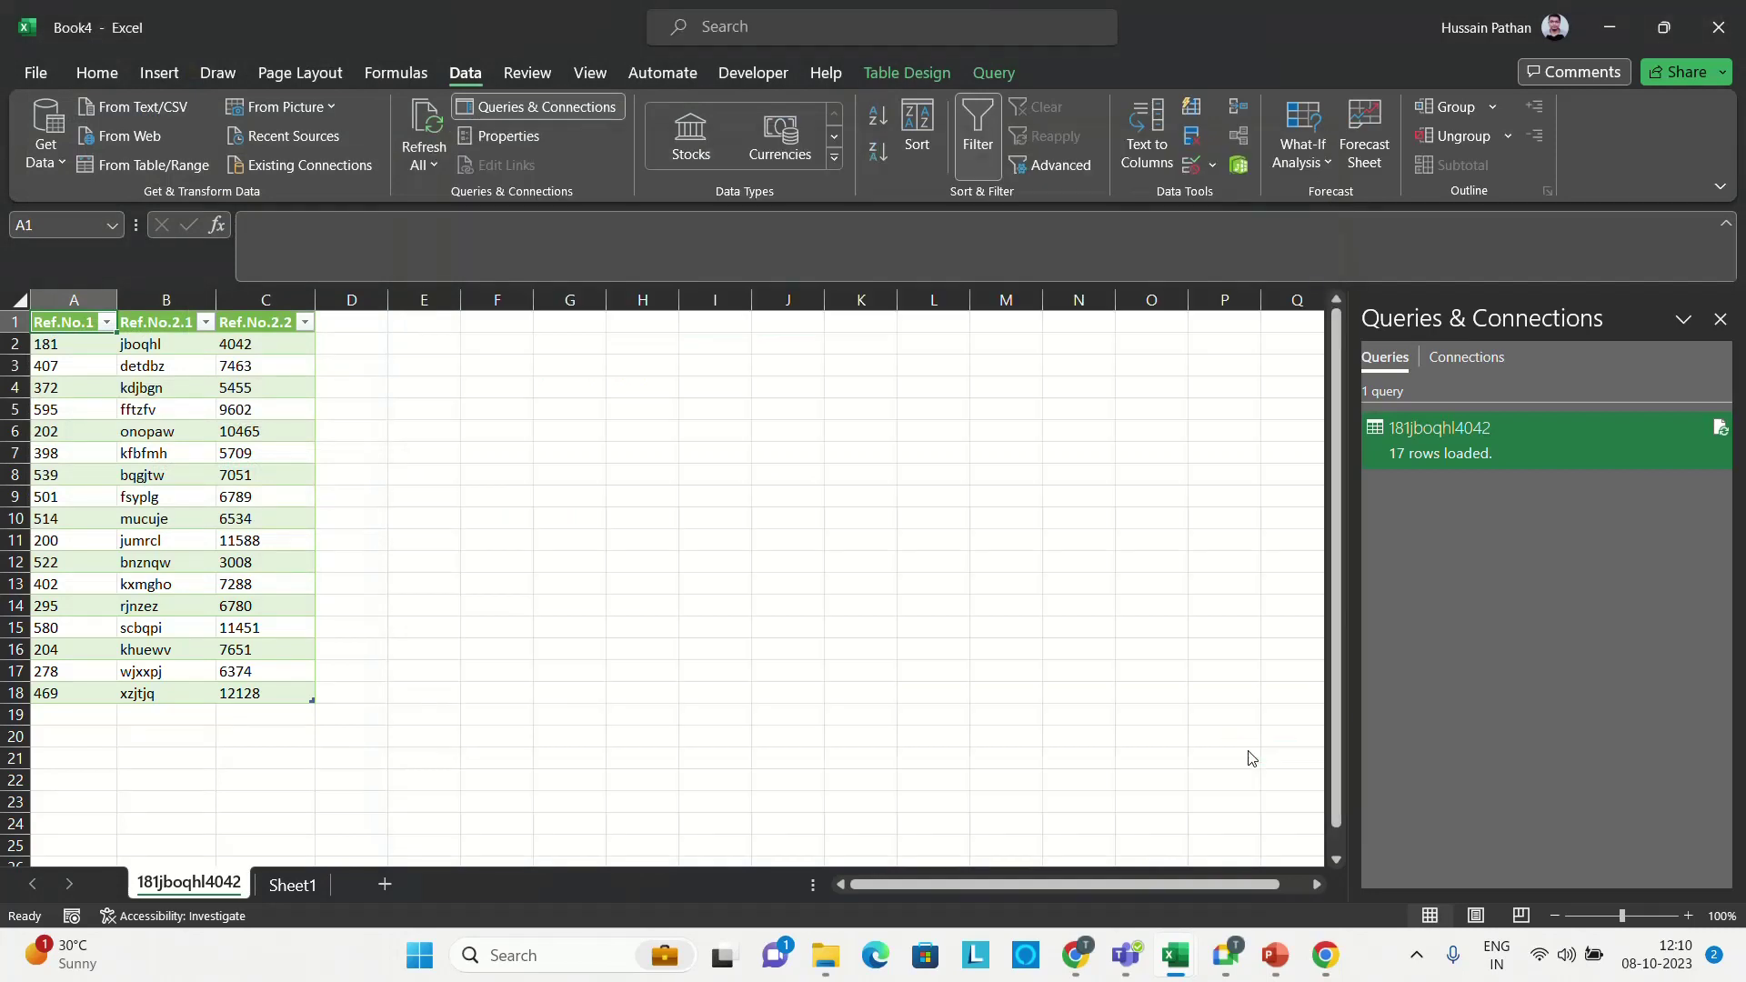
left_click(420, 124)
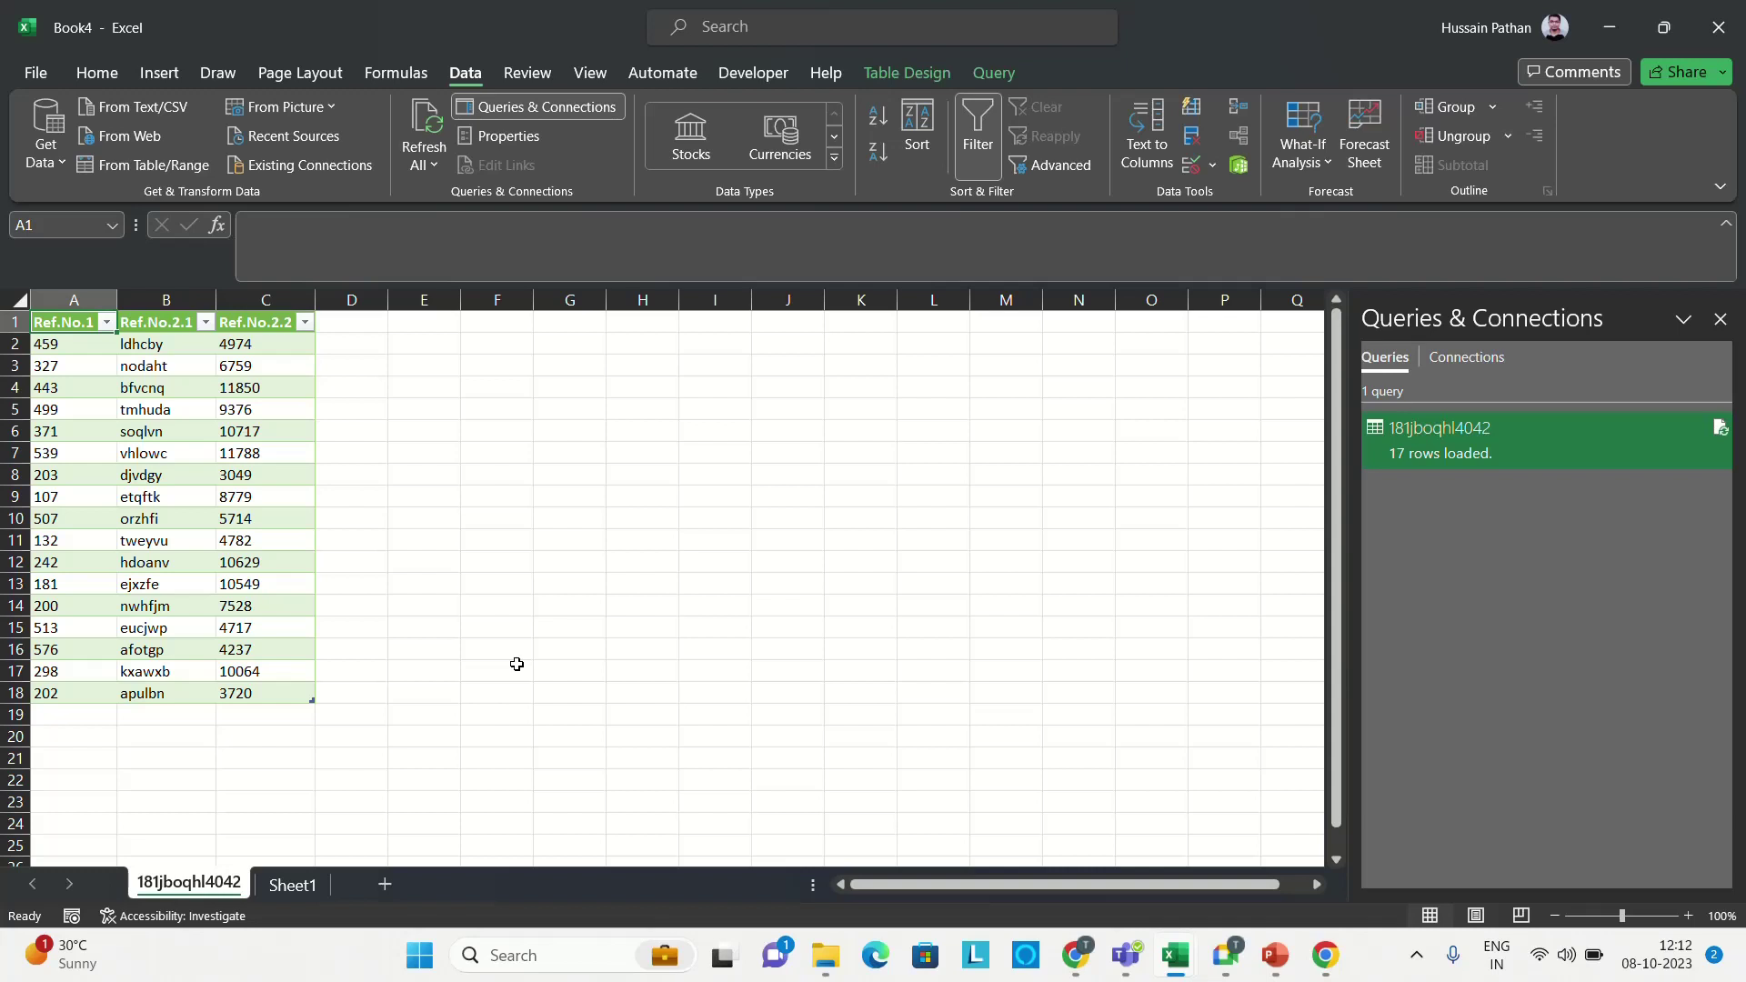
- Examine the usage properties and the data preview of the 181jboqhl4042 query without changing anything
right_click(1487, 443)
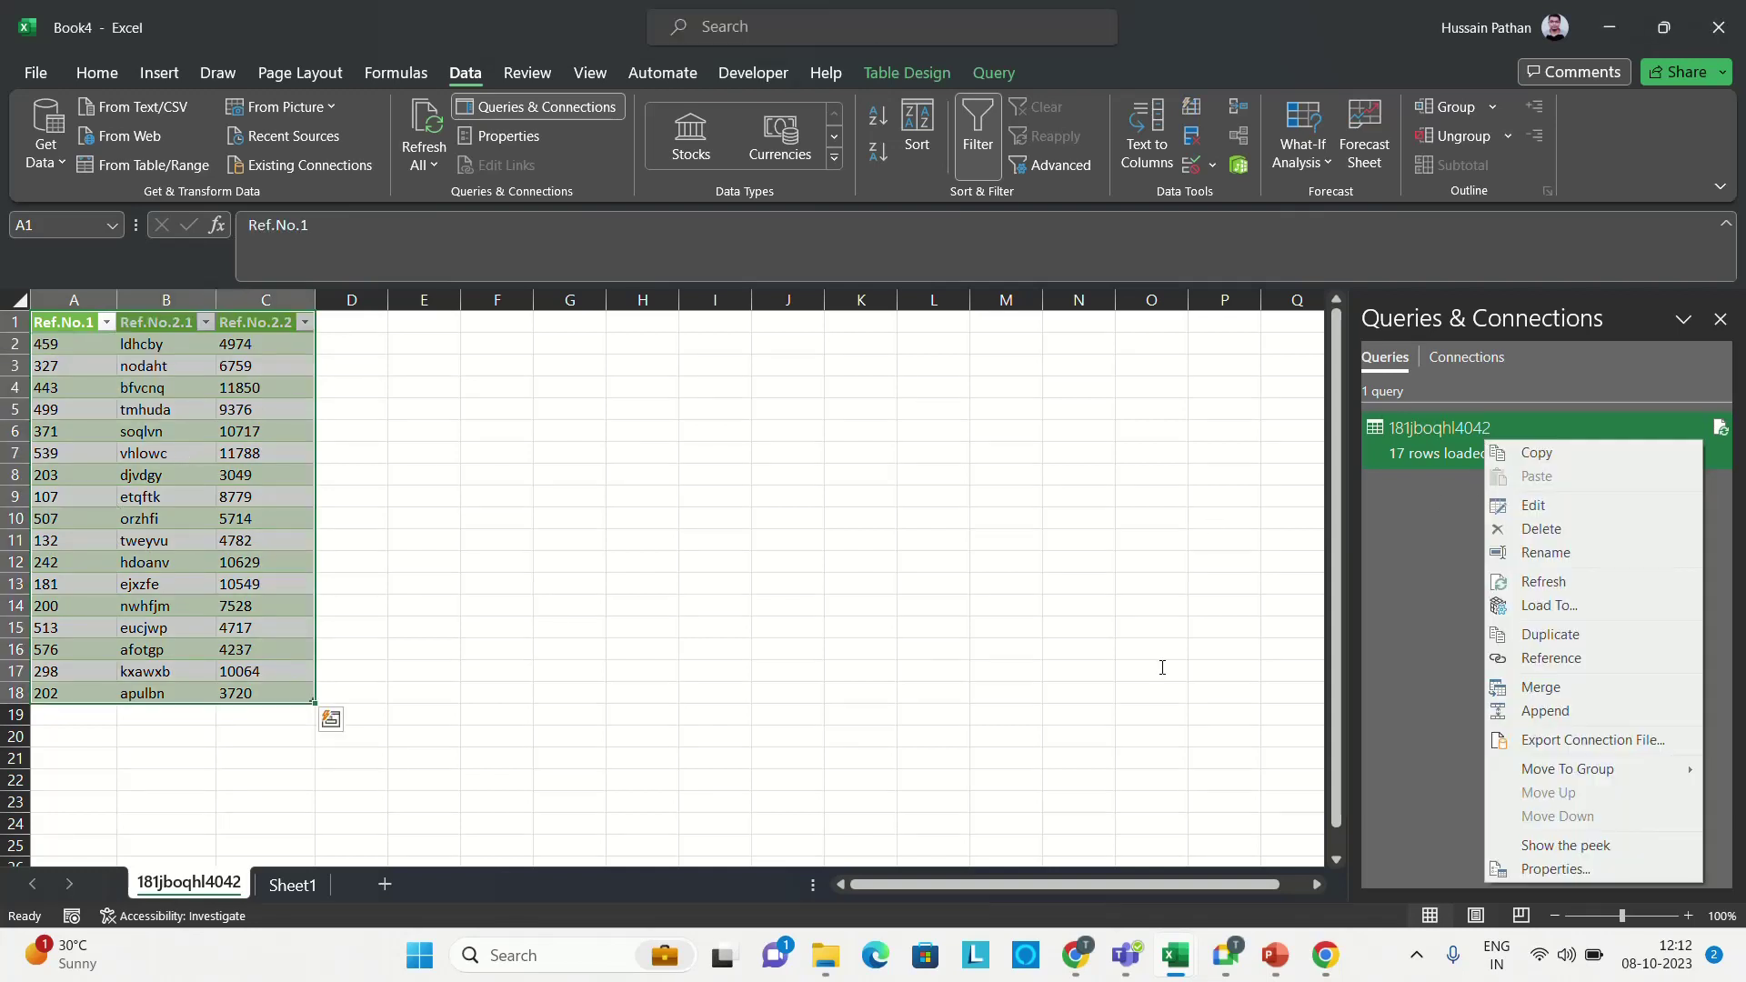
right_click(1462, 440)
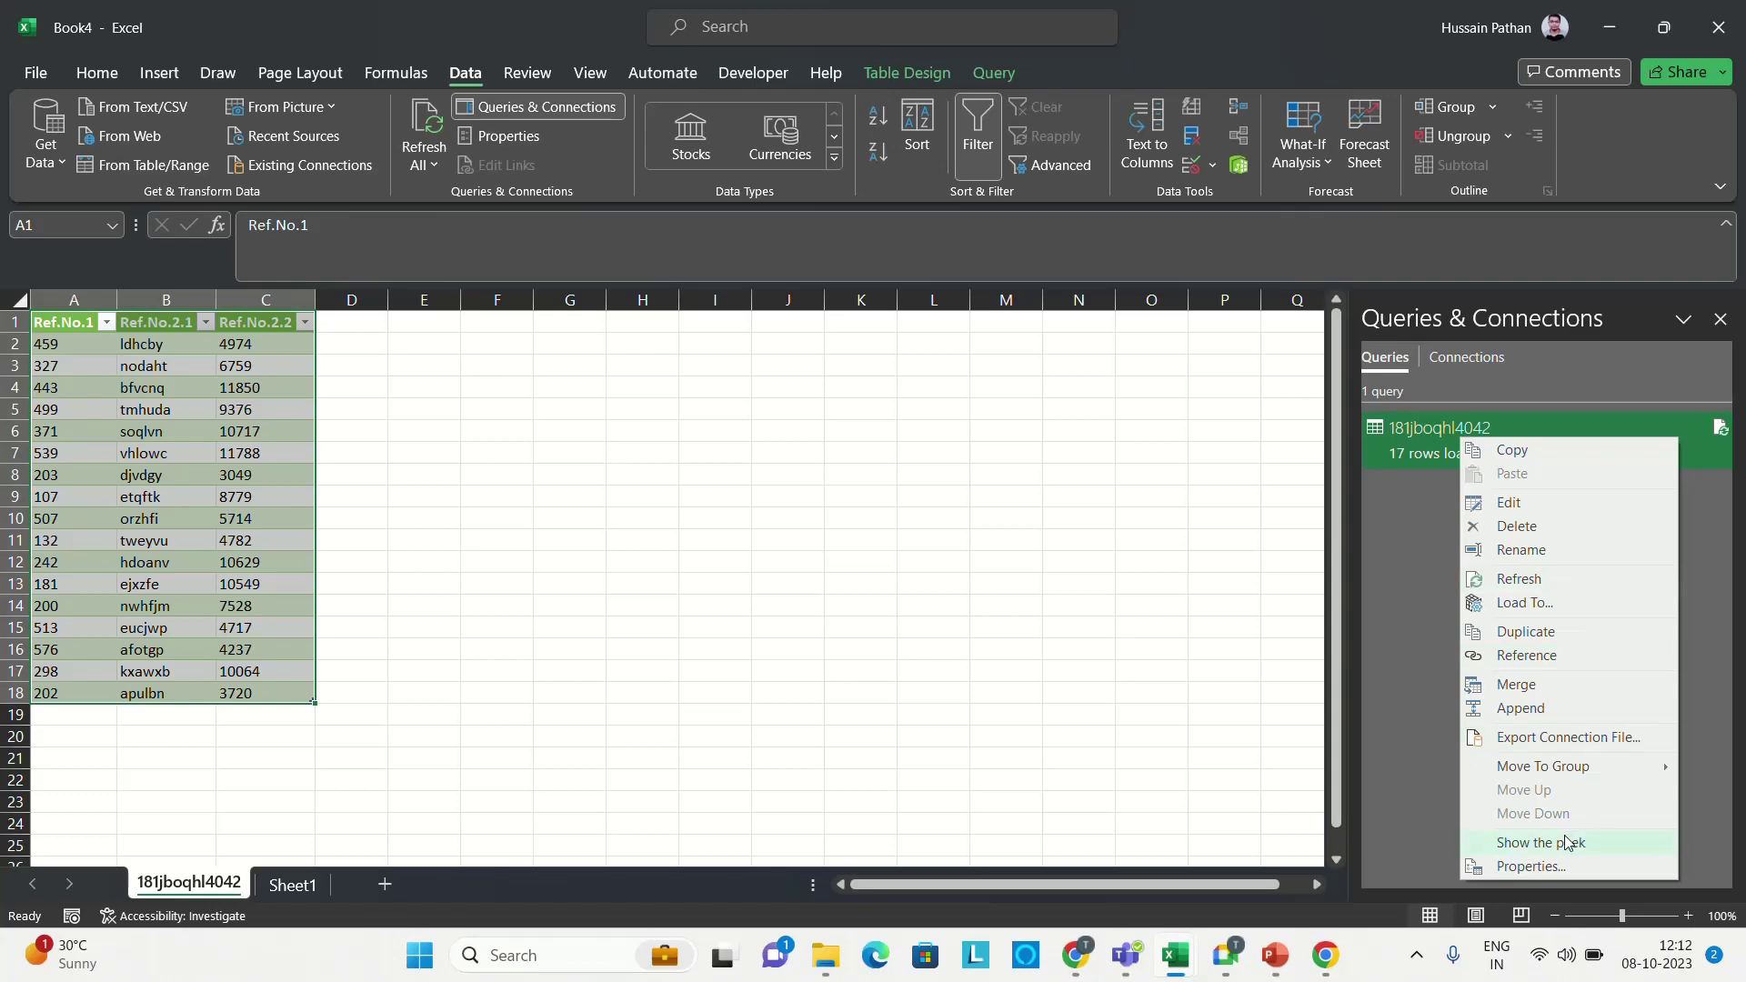
left_click(1539, 867)
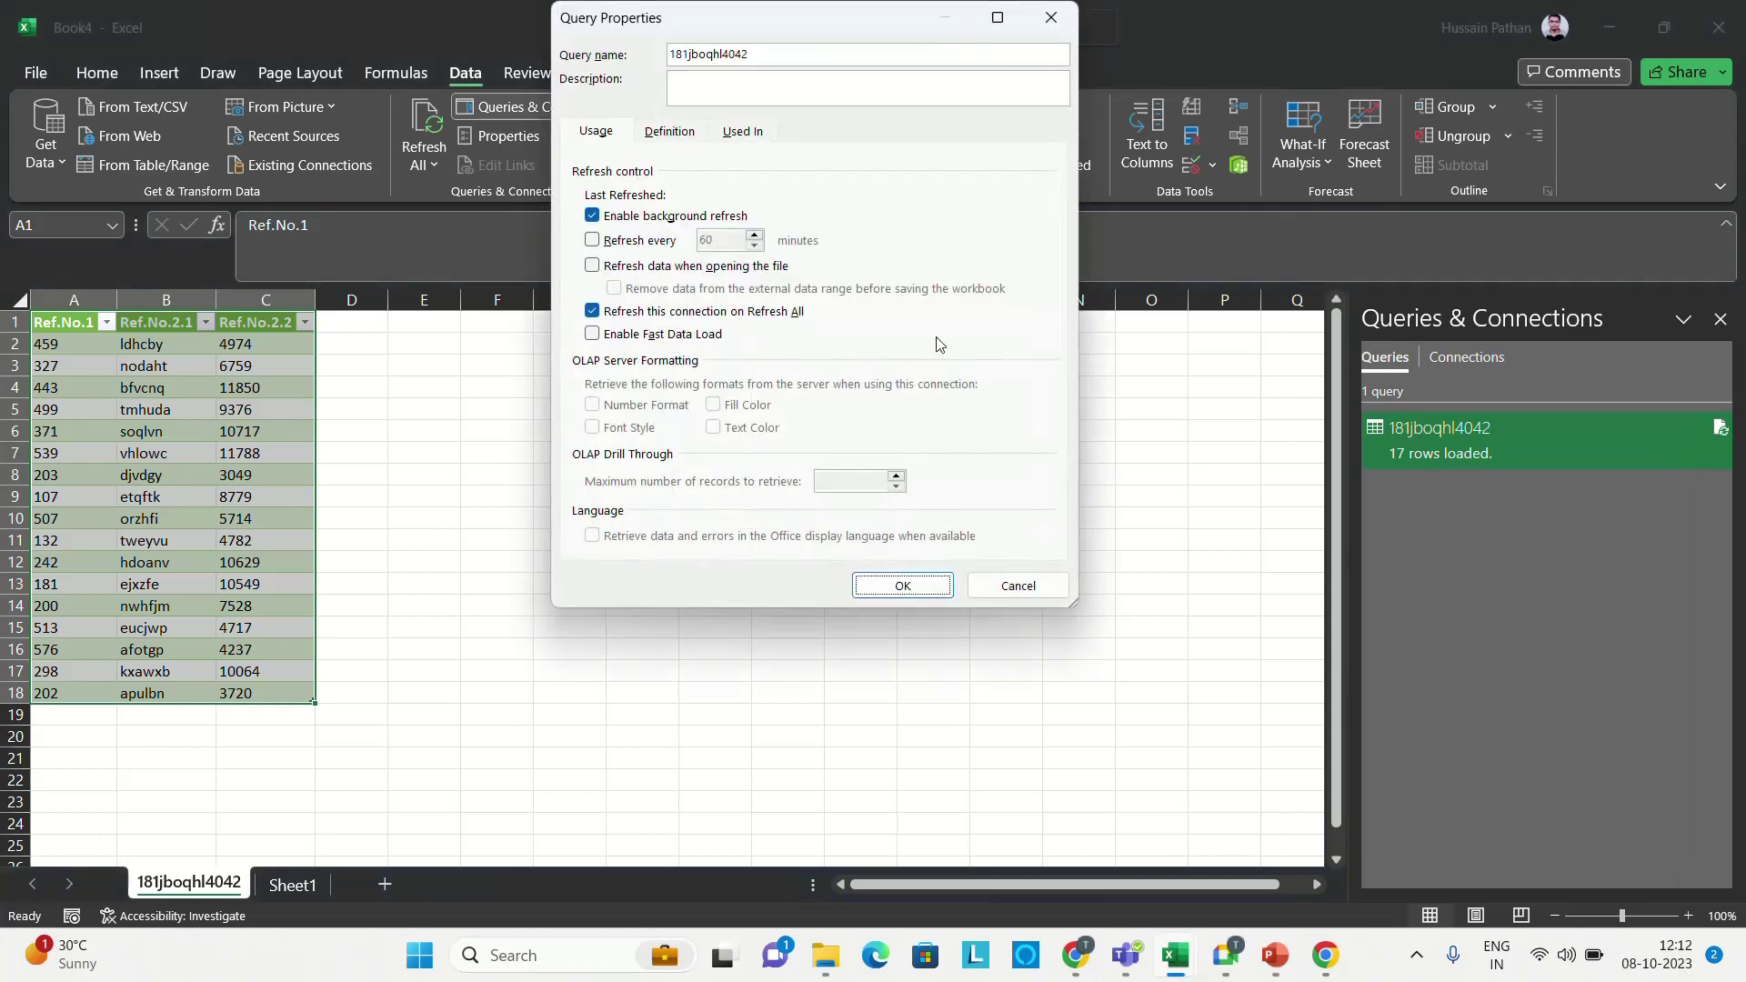
left_click(1020, 586)
mouse_move(1444, 451)
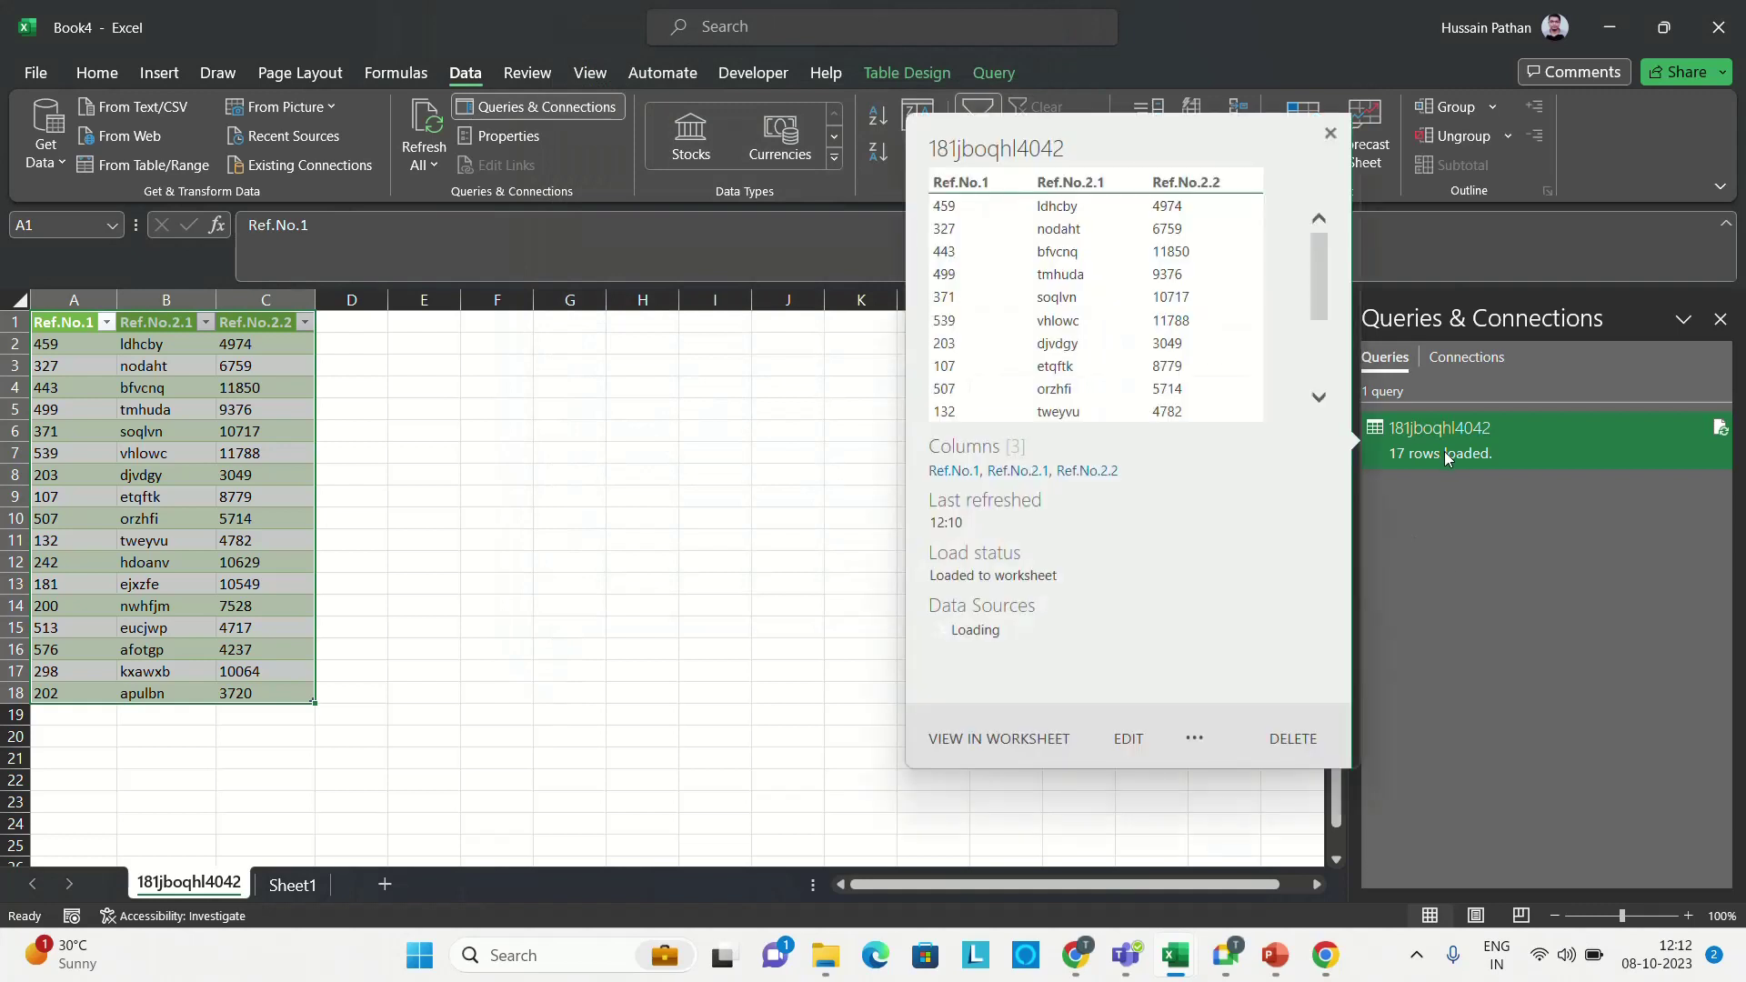
left_click(424, 388)
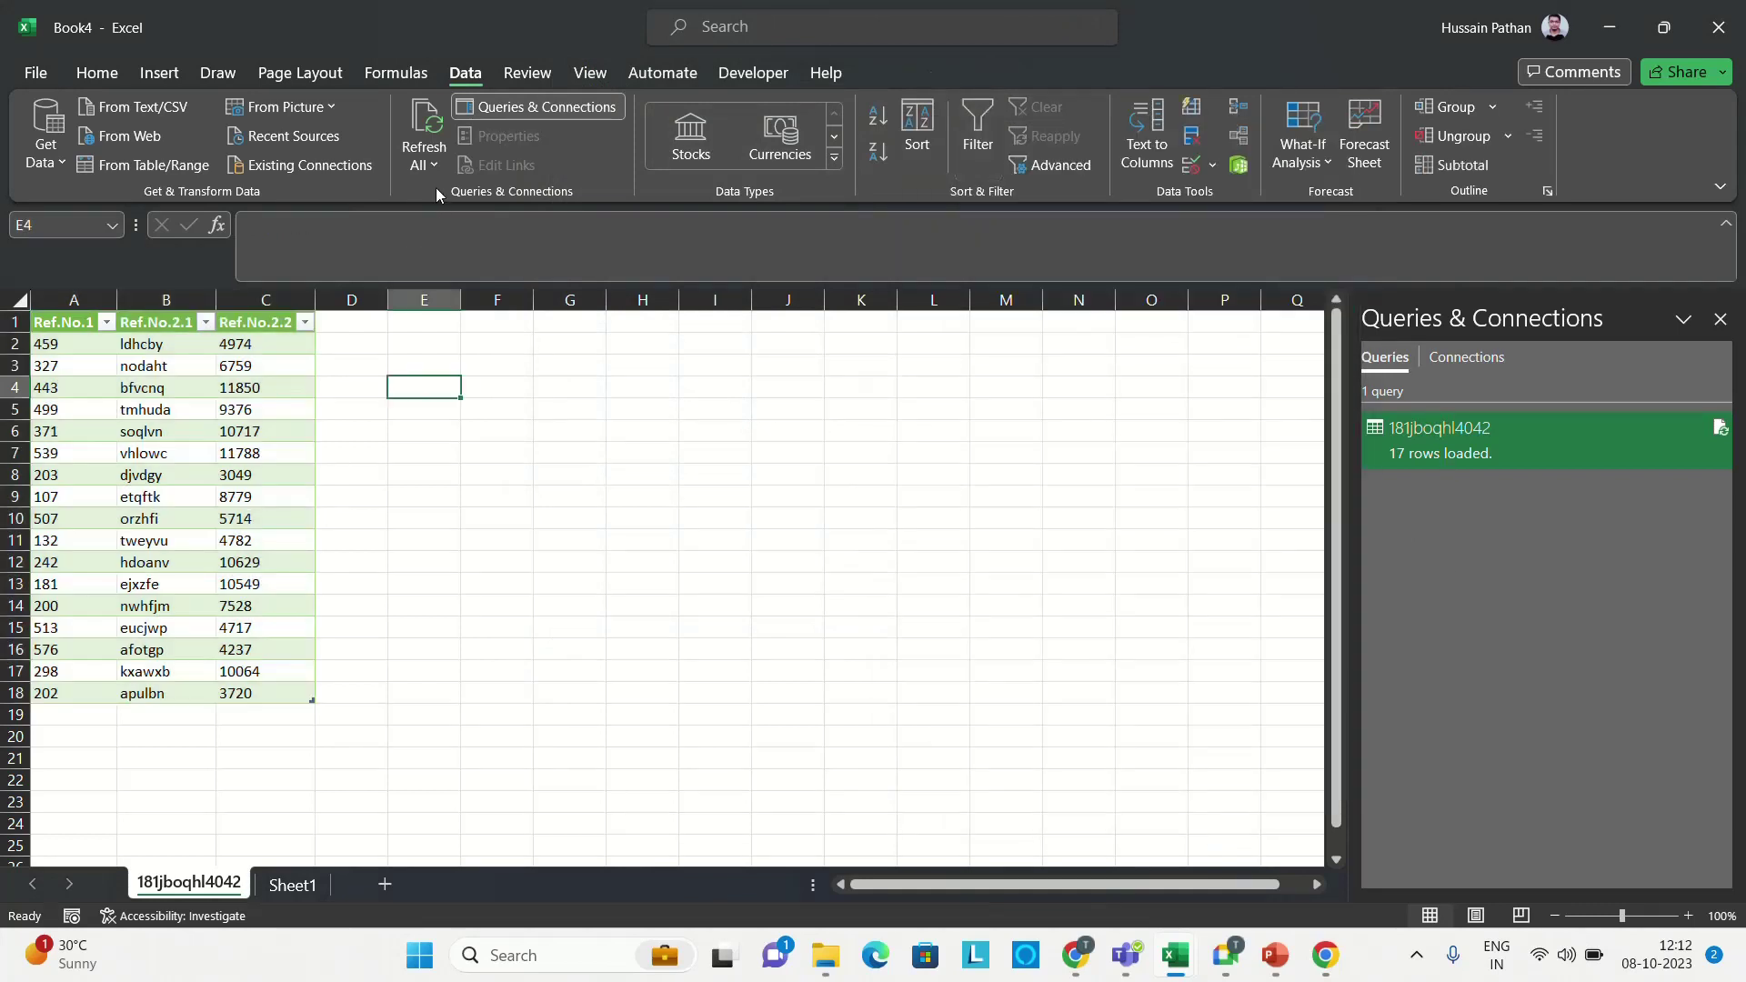
- Try the query's refresh options: refresh every 57 minutes, Enable Fast Data Load and refresh data when opening the file
left_click(266, 366)
left_click(434, 166)
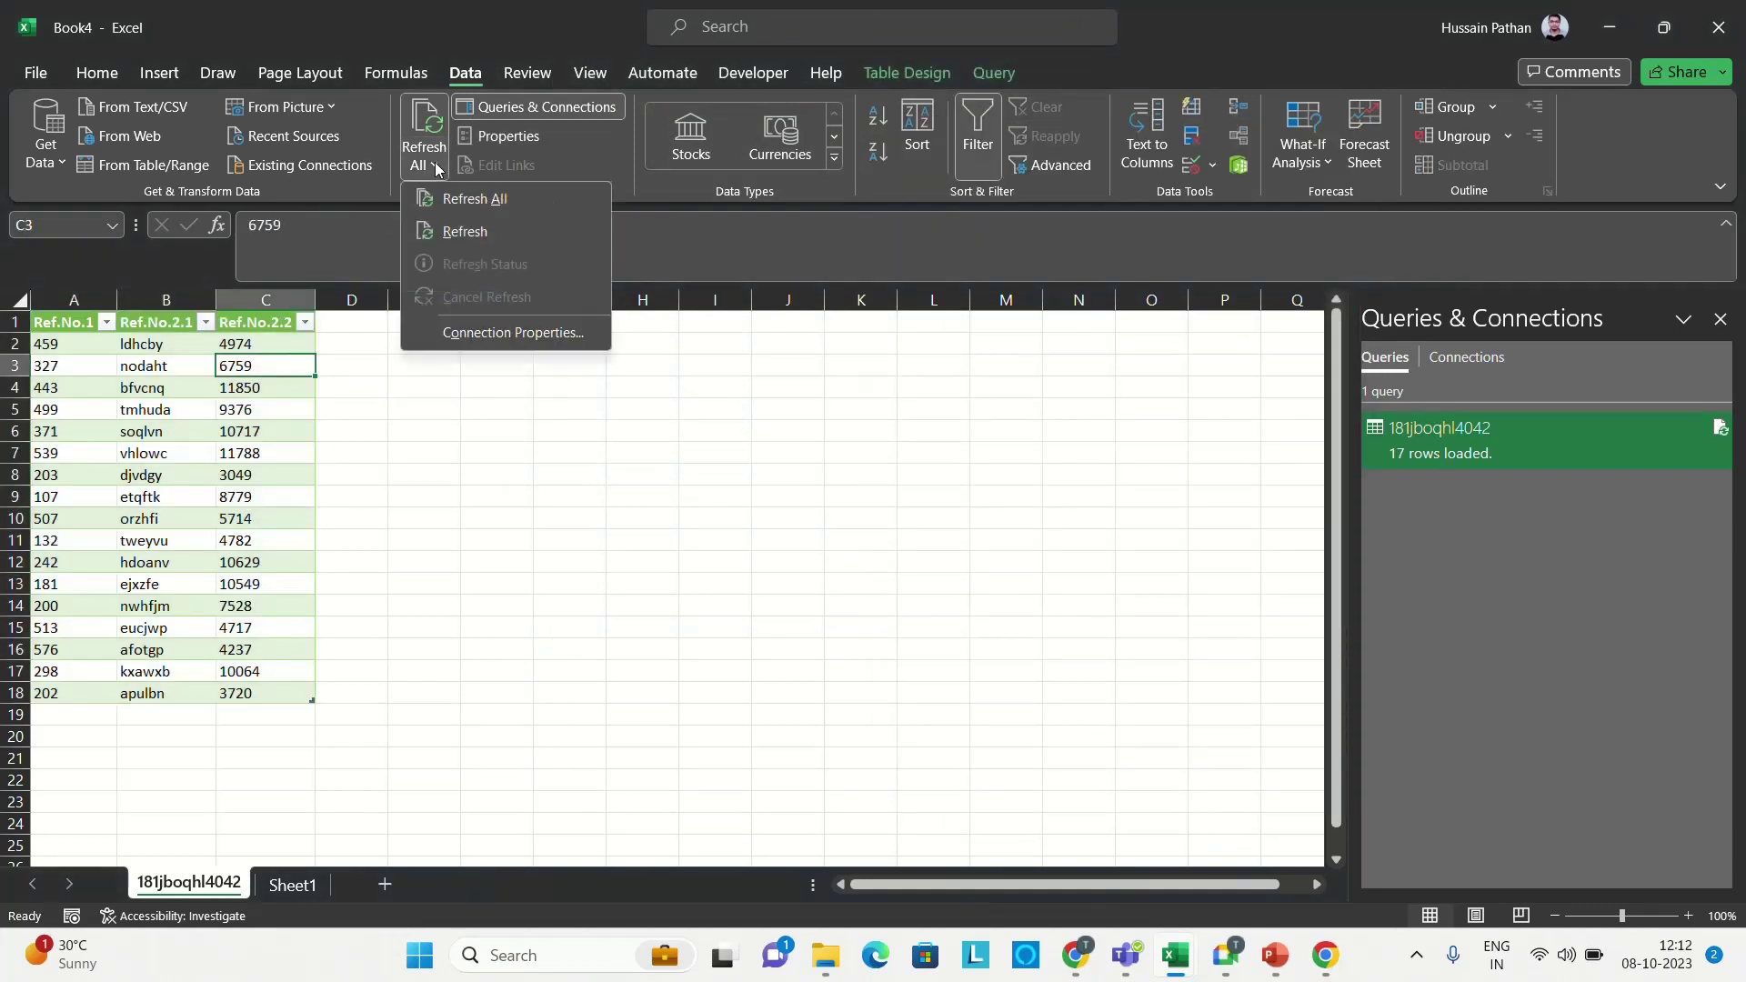
left_click(490, 335)
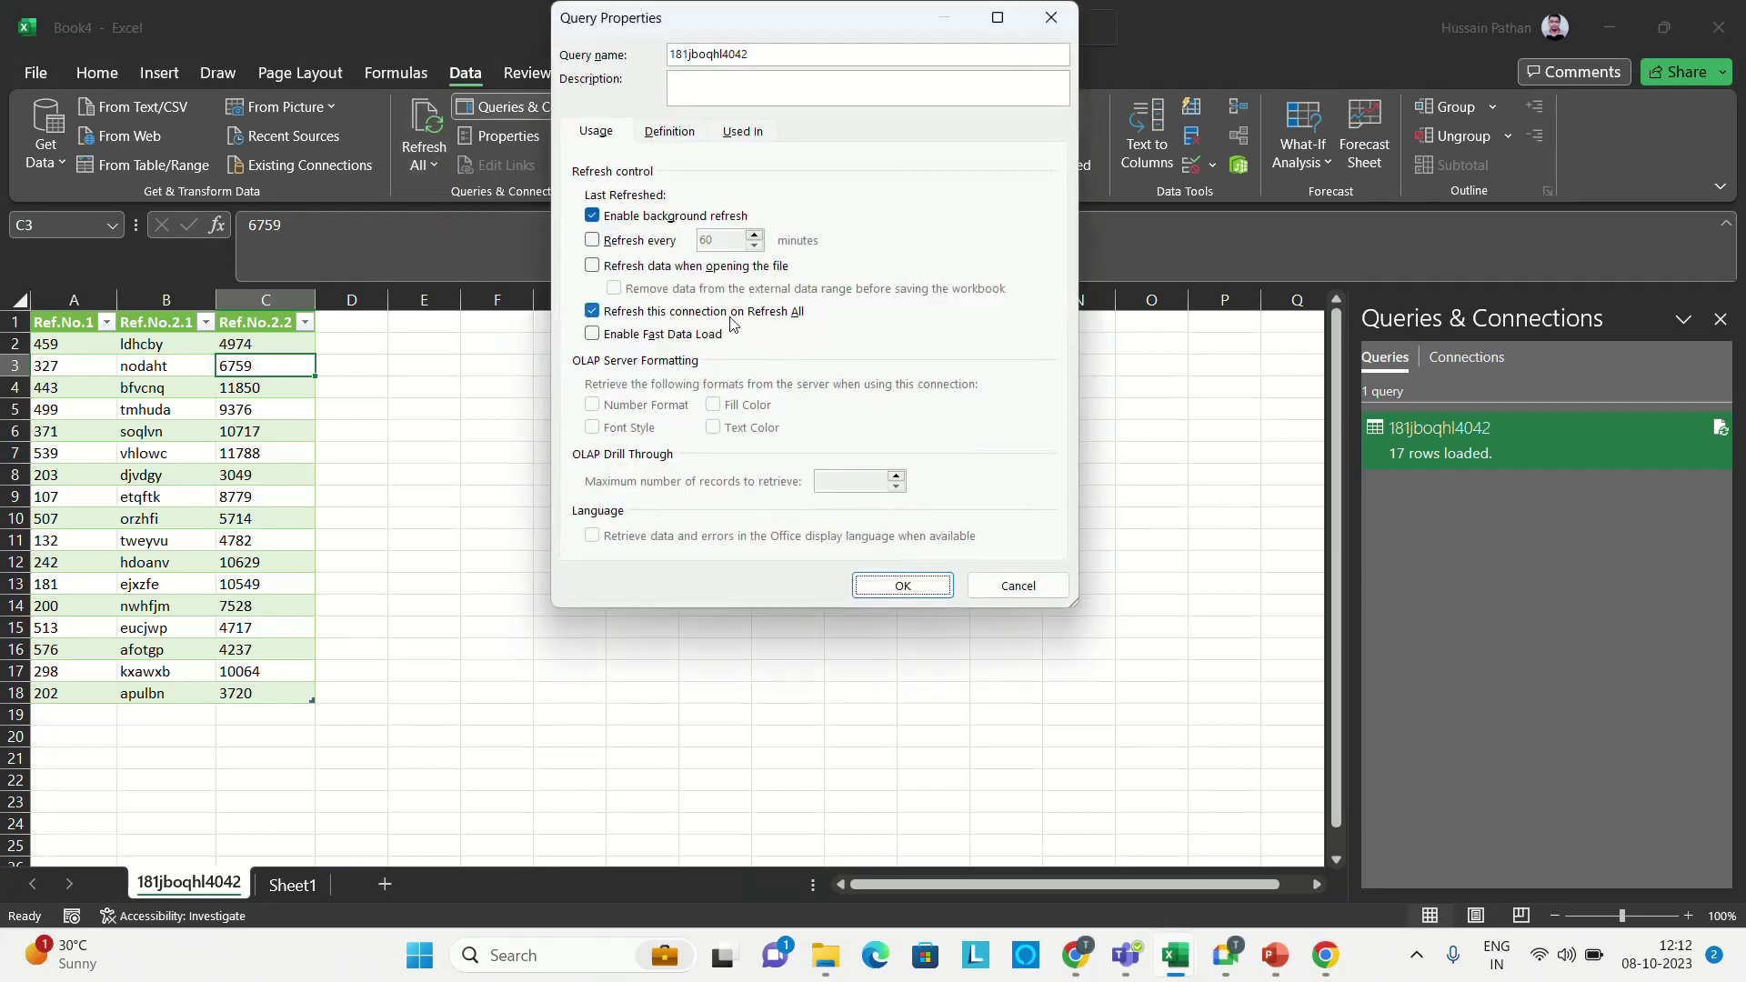
left_click(593, 241)
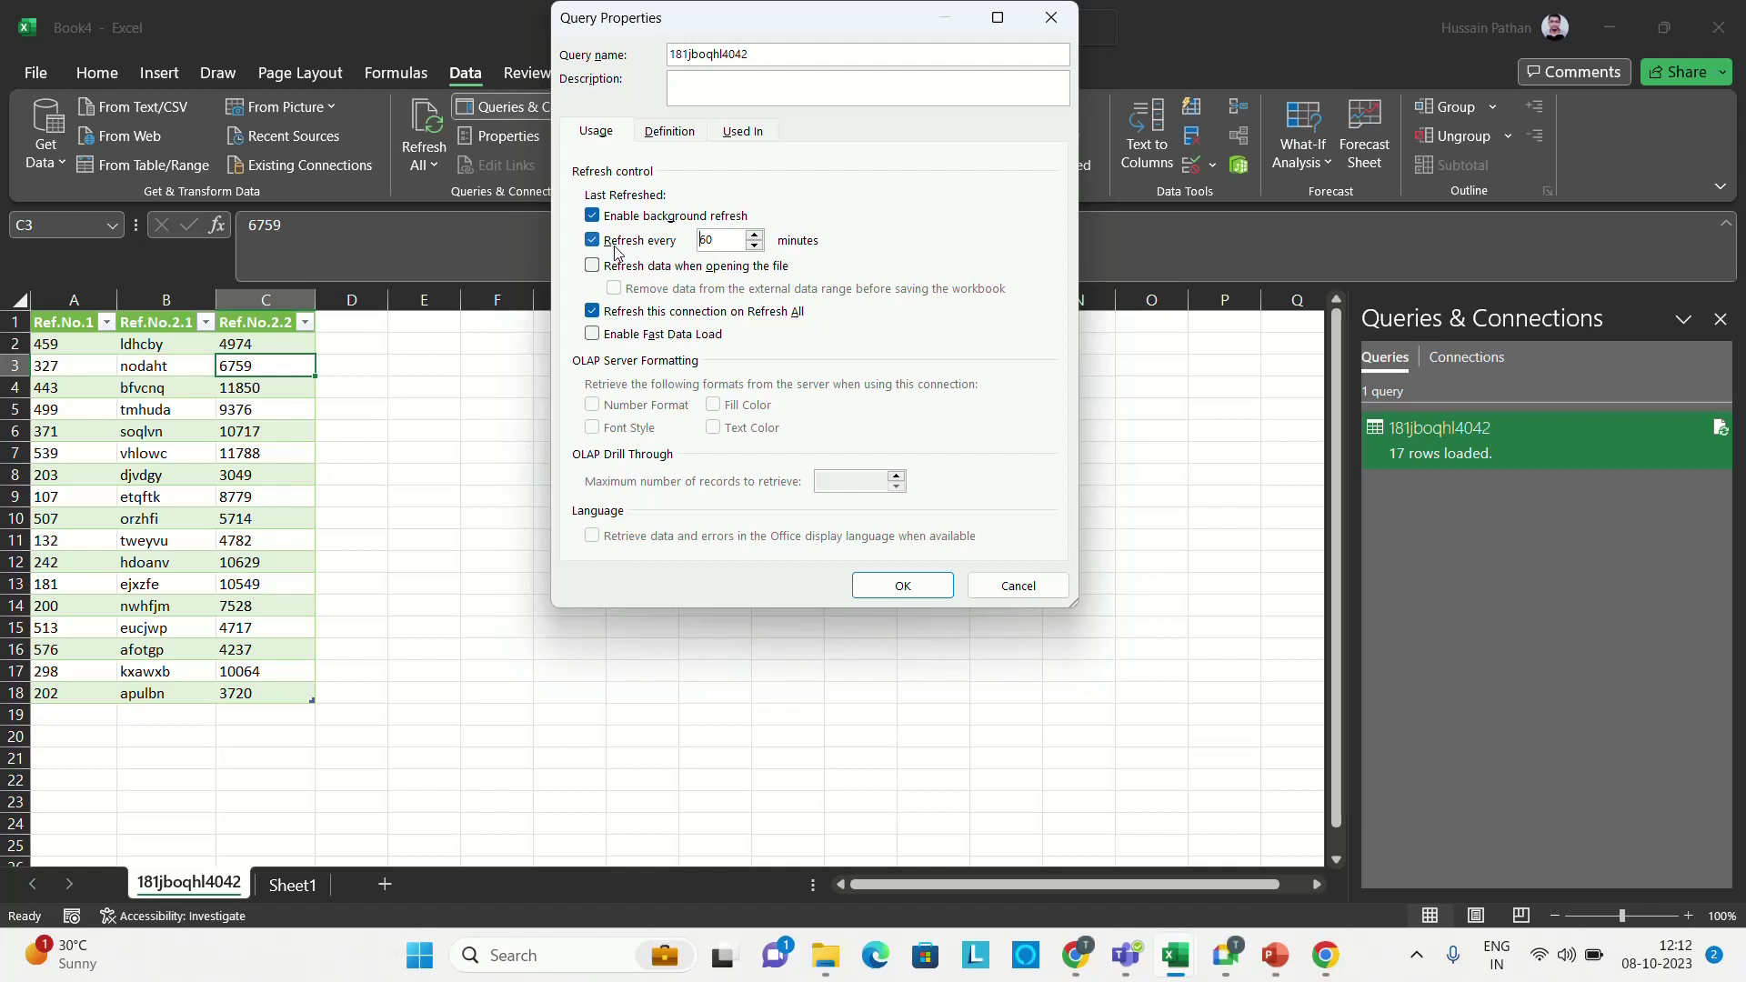
left_click(754, 245)
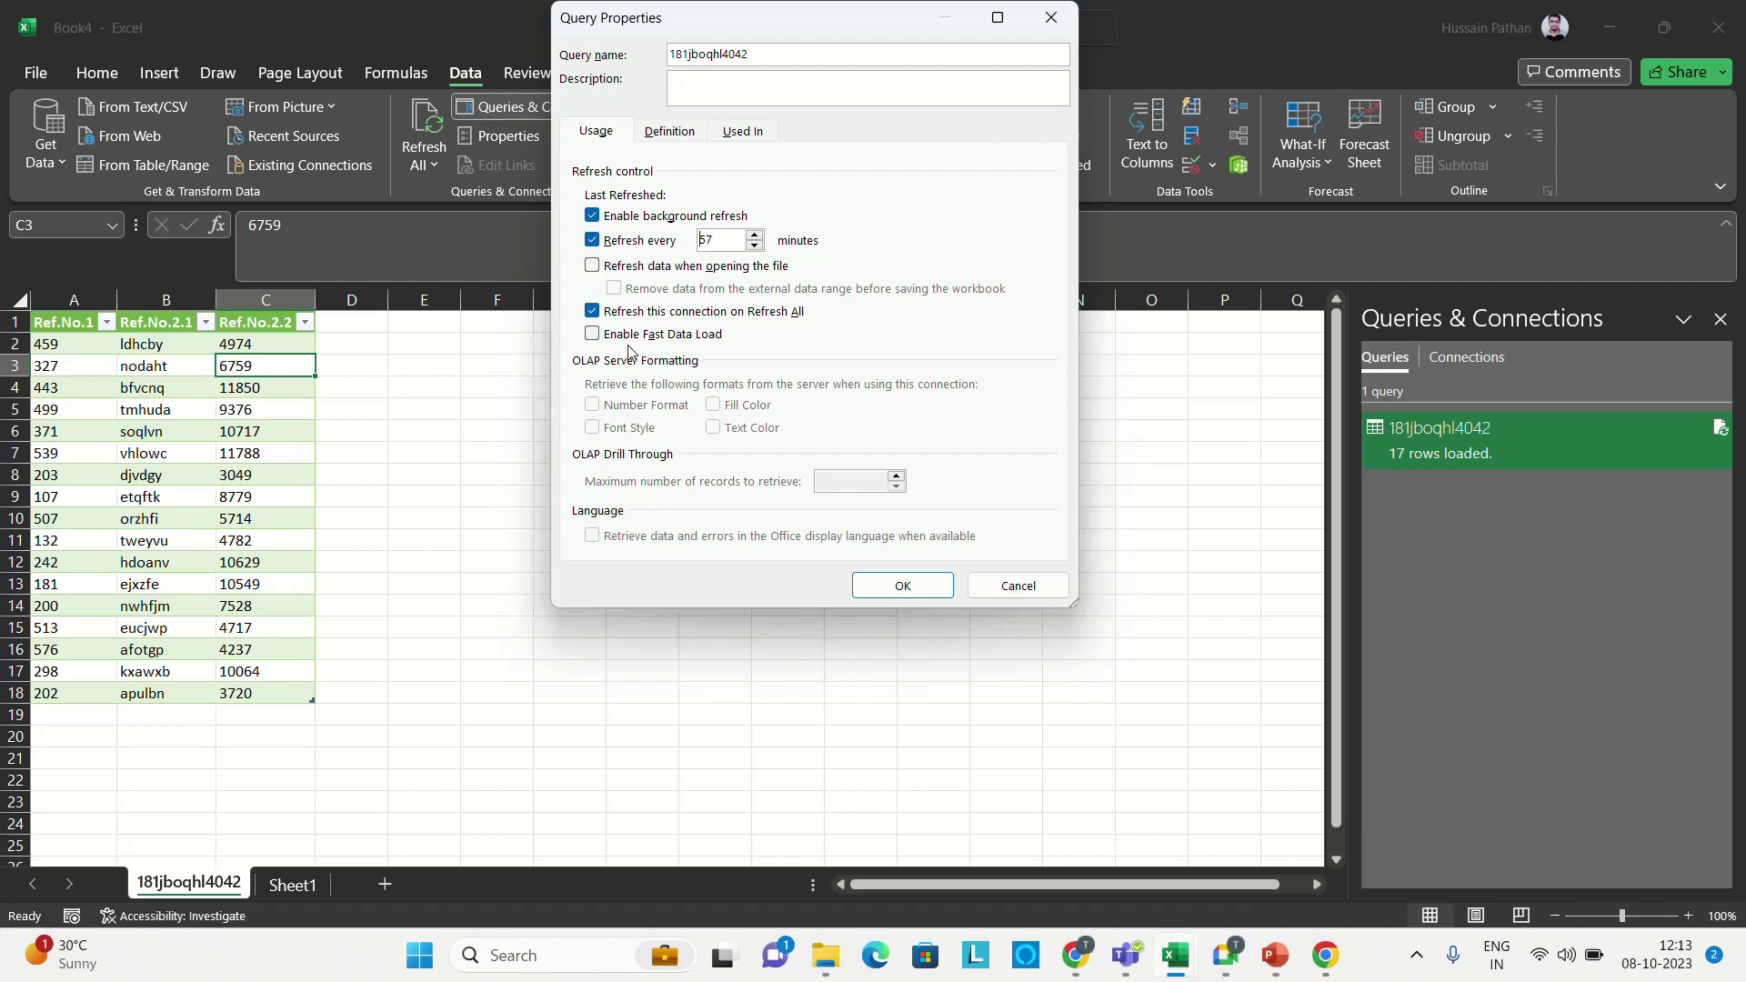
left_click(593, 336)
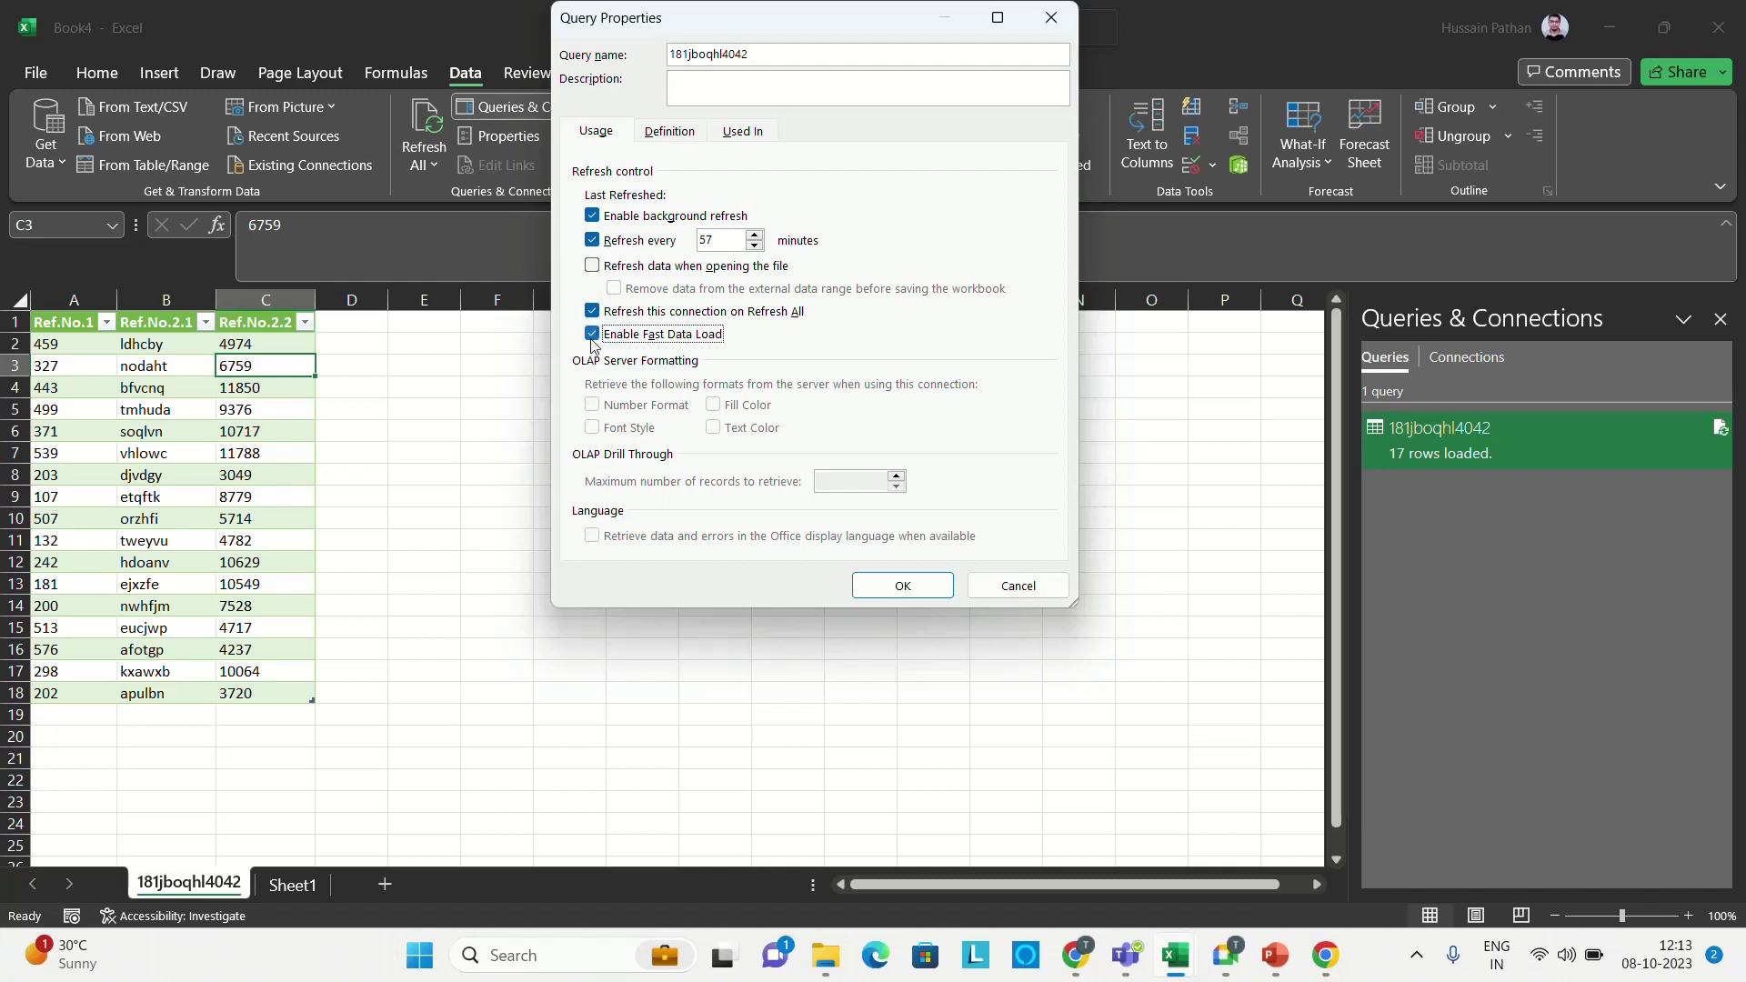
left_click(592, 266)
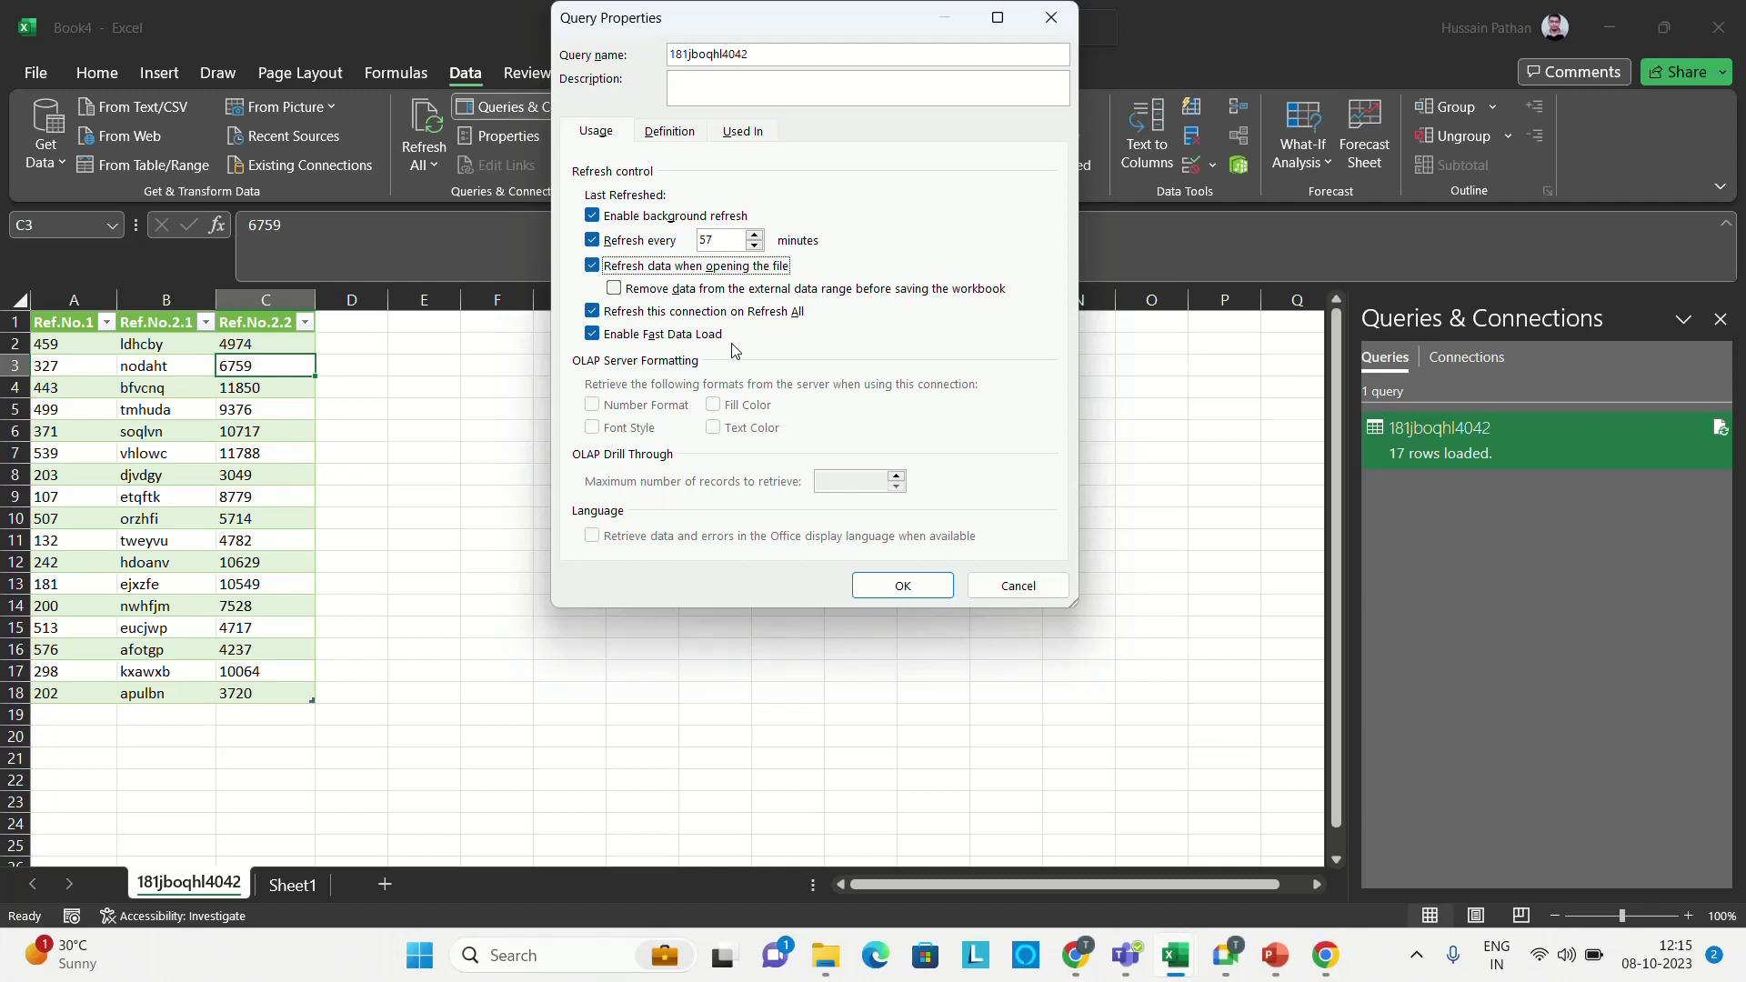
left_click(1013, 589)
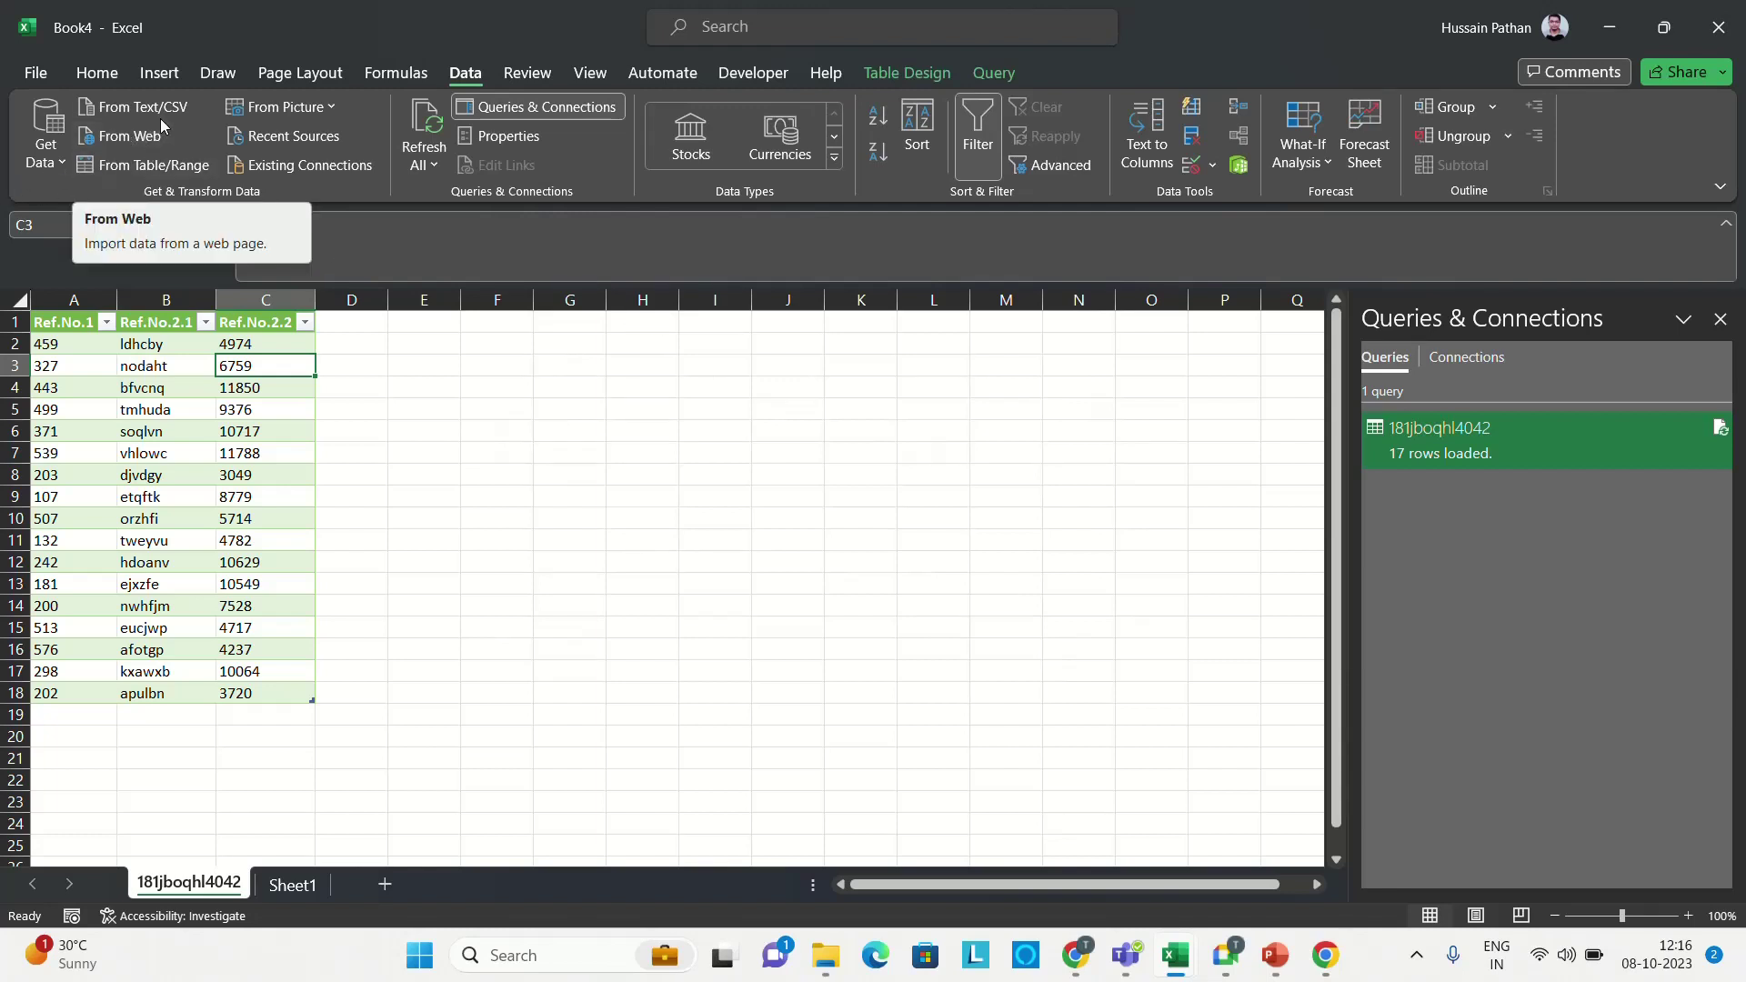
left_click(52, 166)
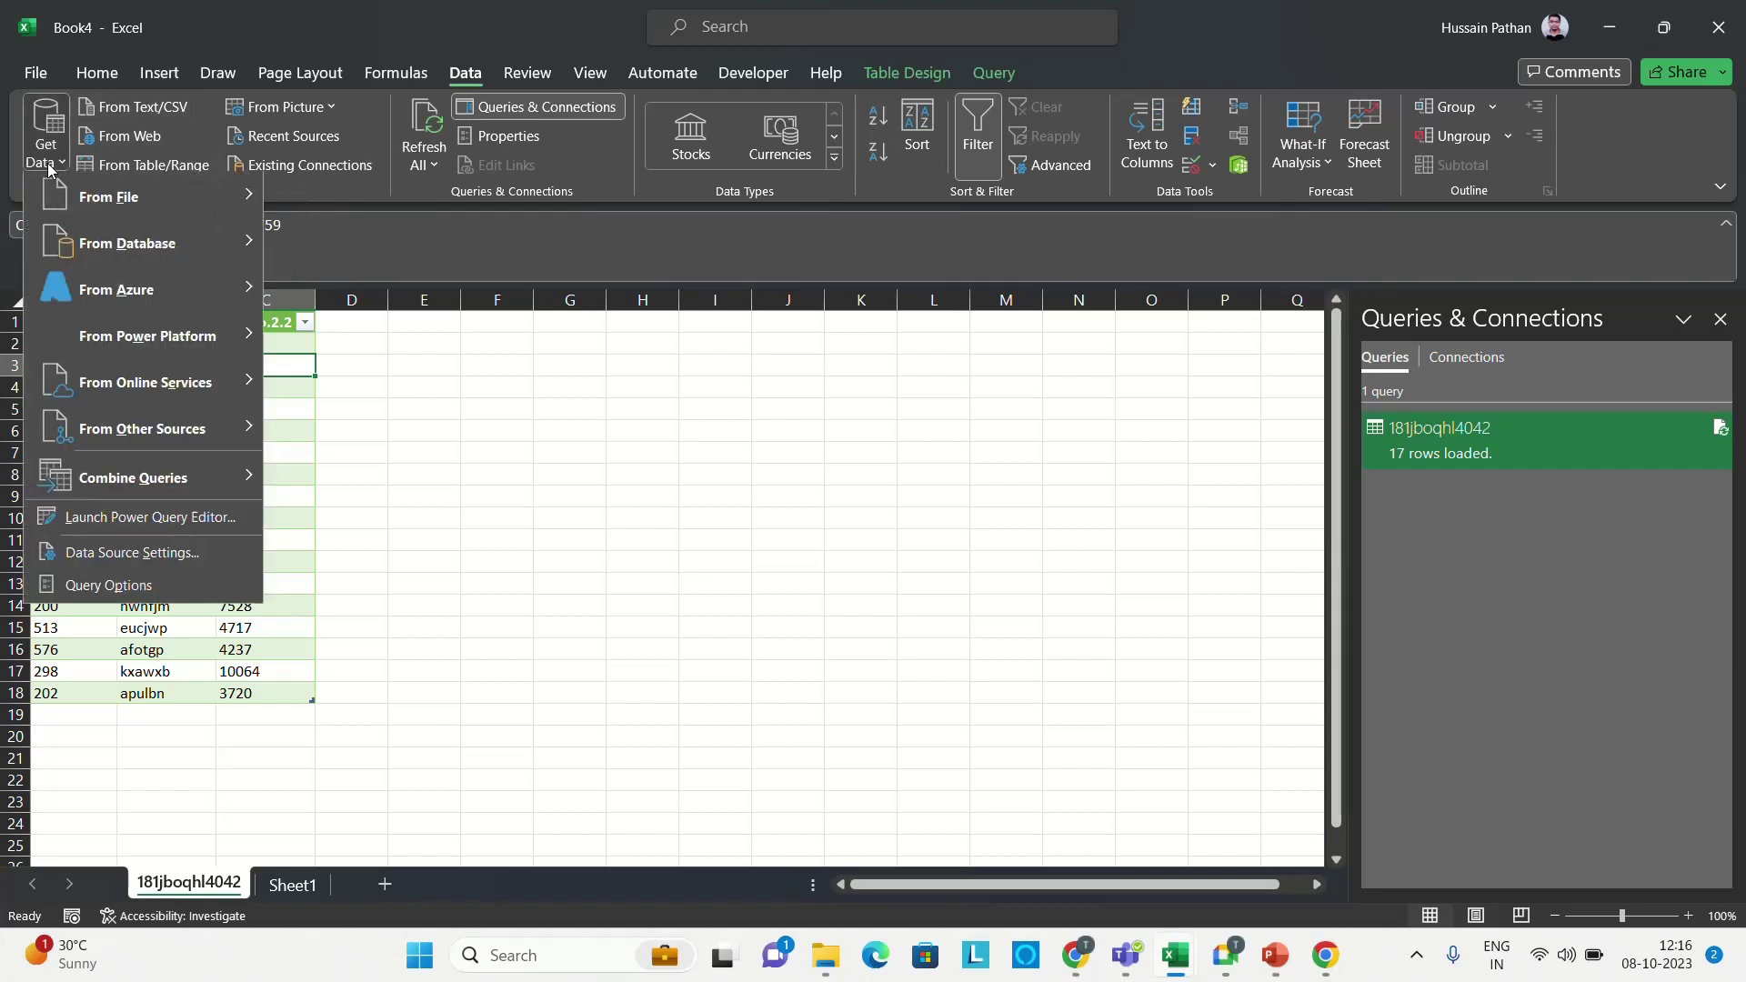
mouse_move(189, 444)
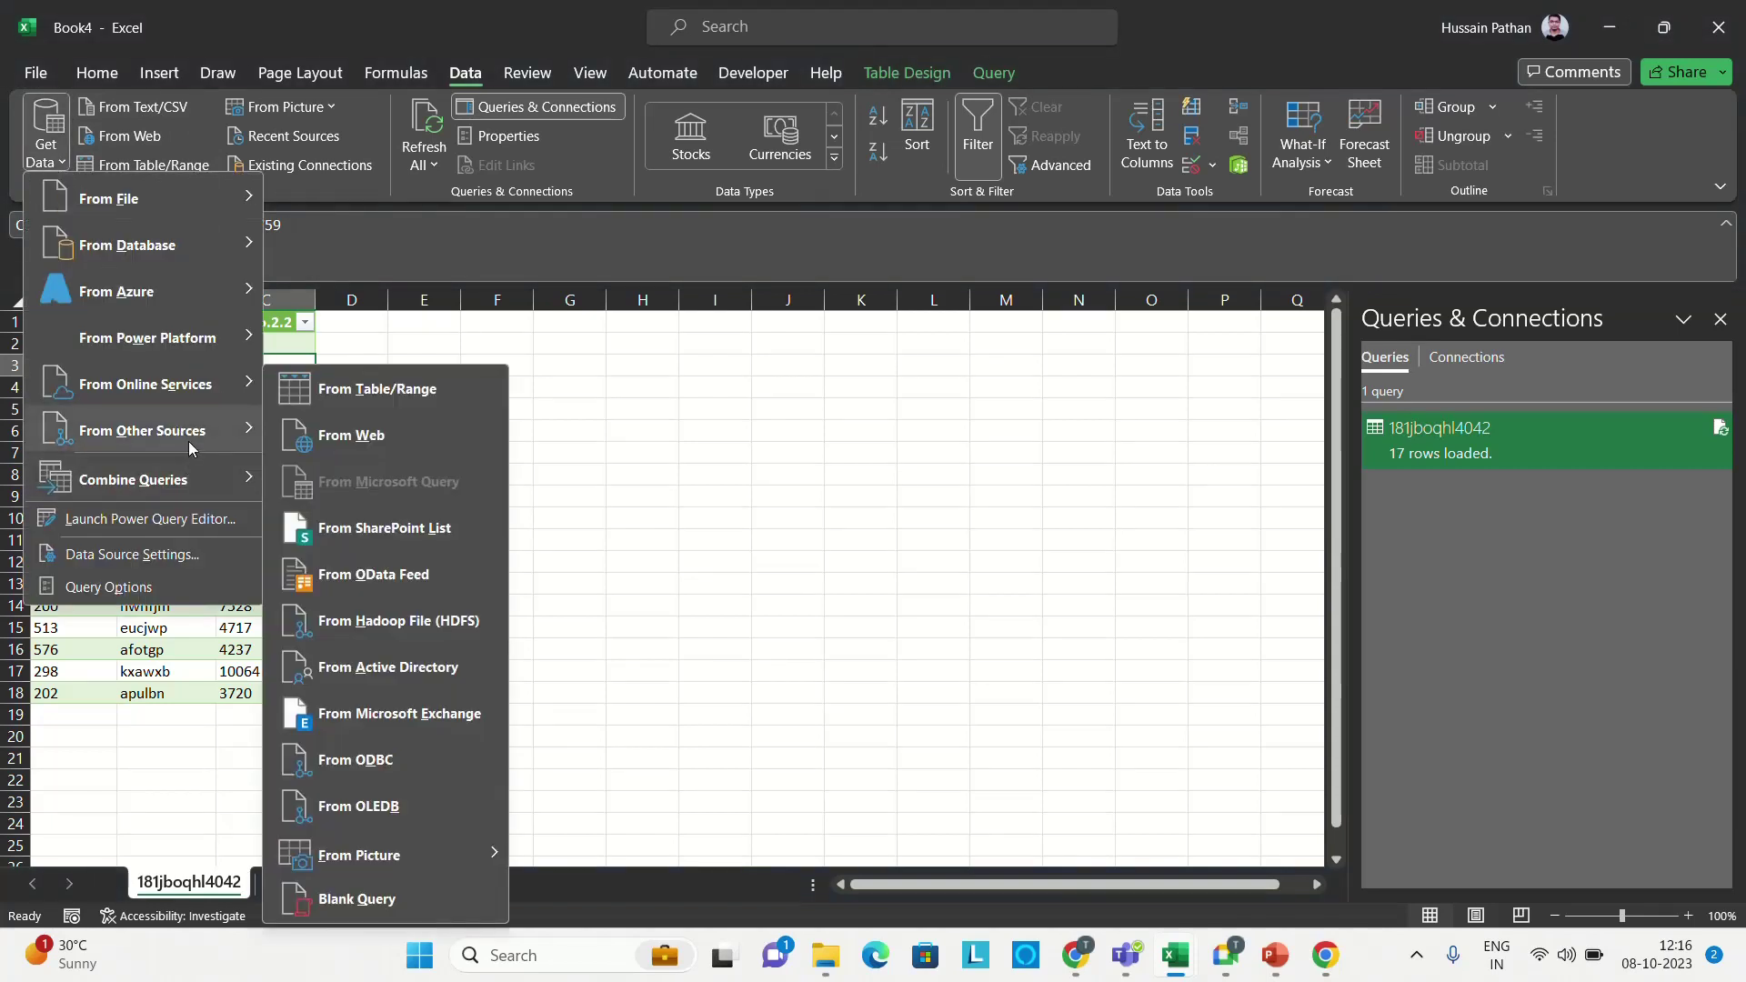
left_click(673, 494)
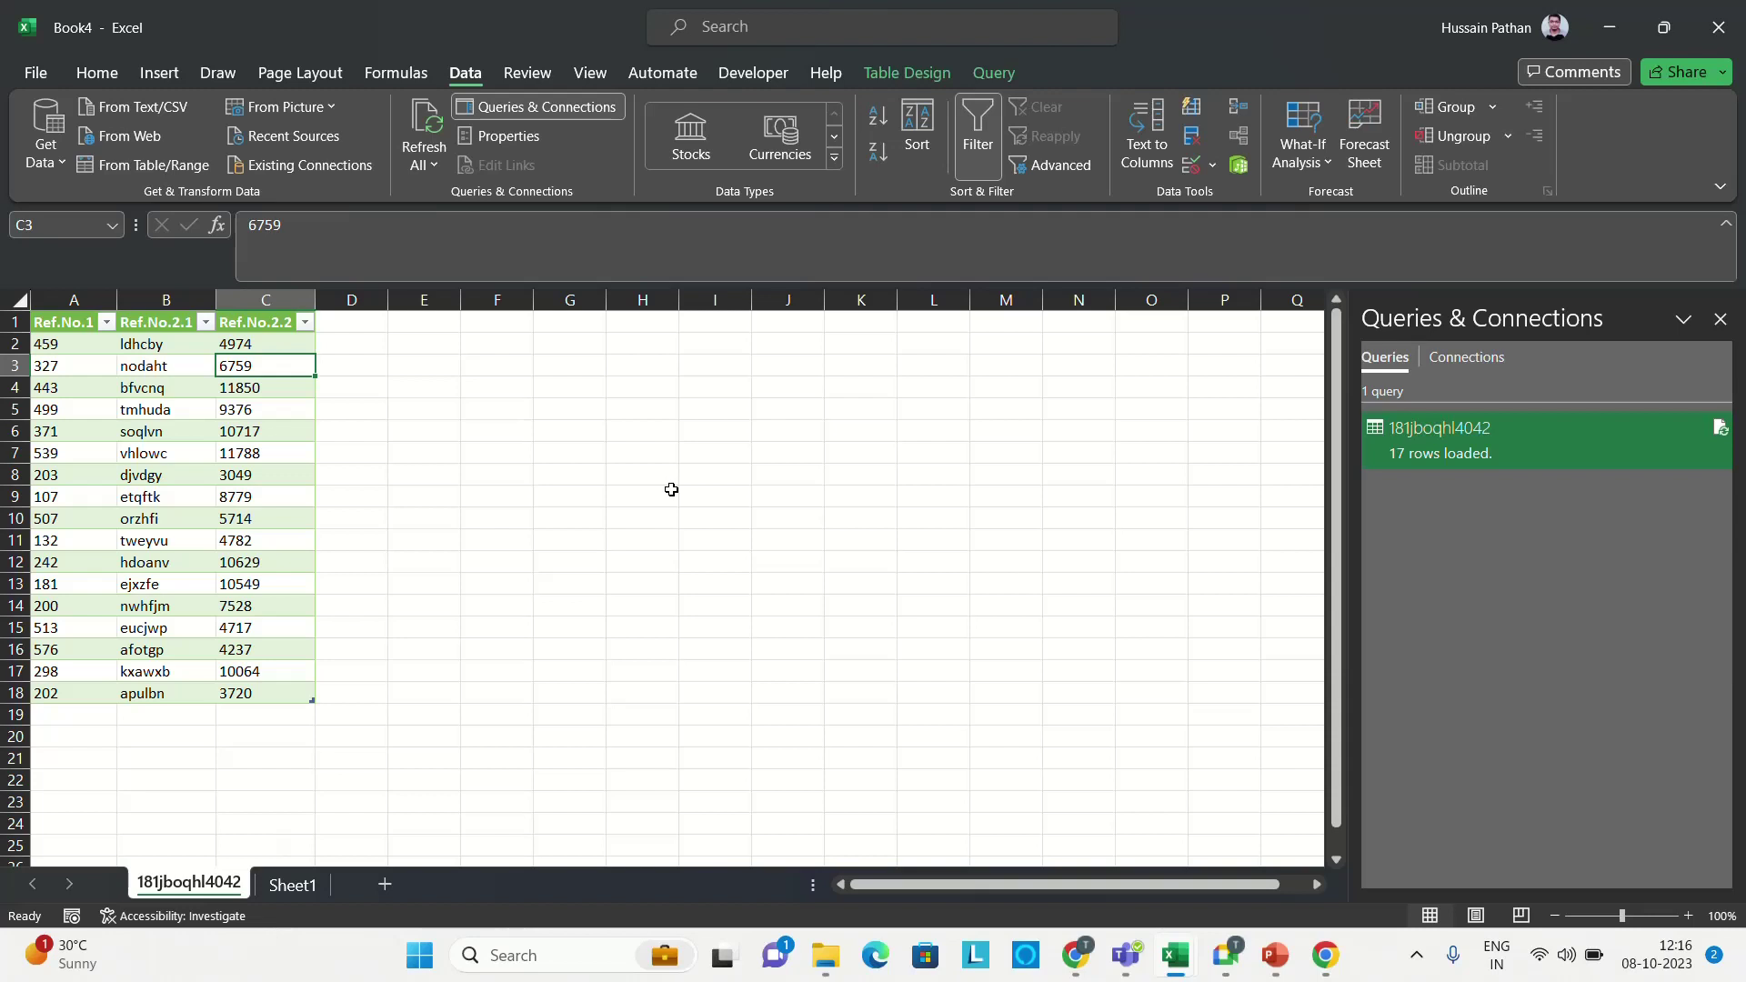
left_click(72, 336)
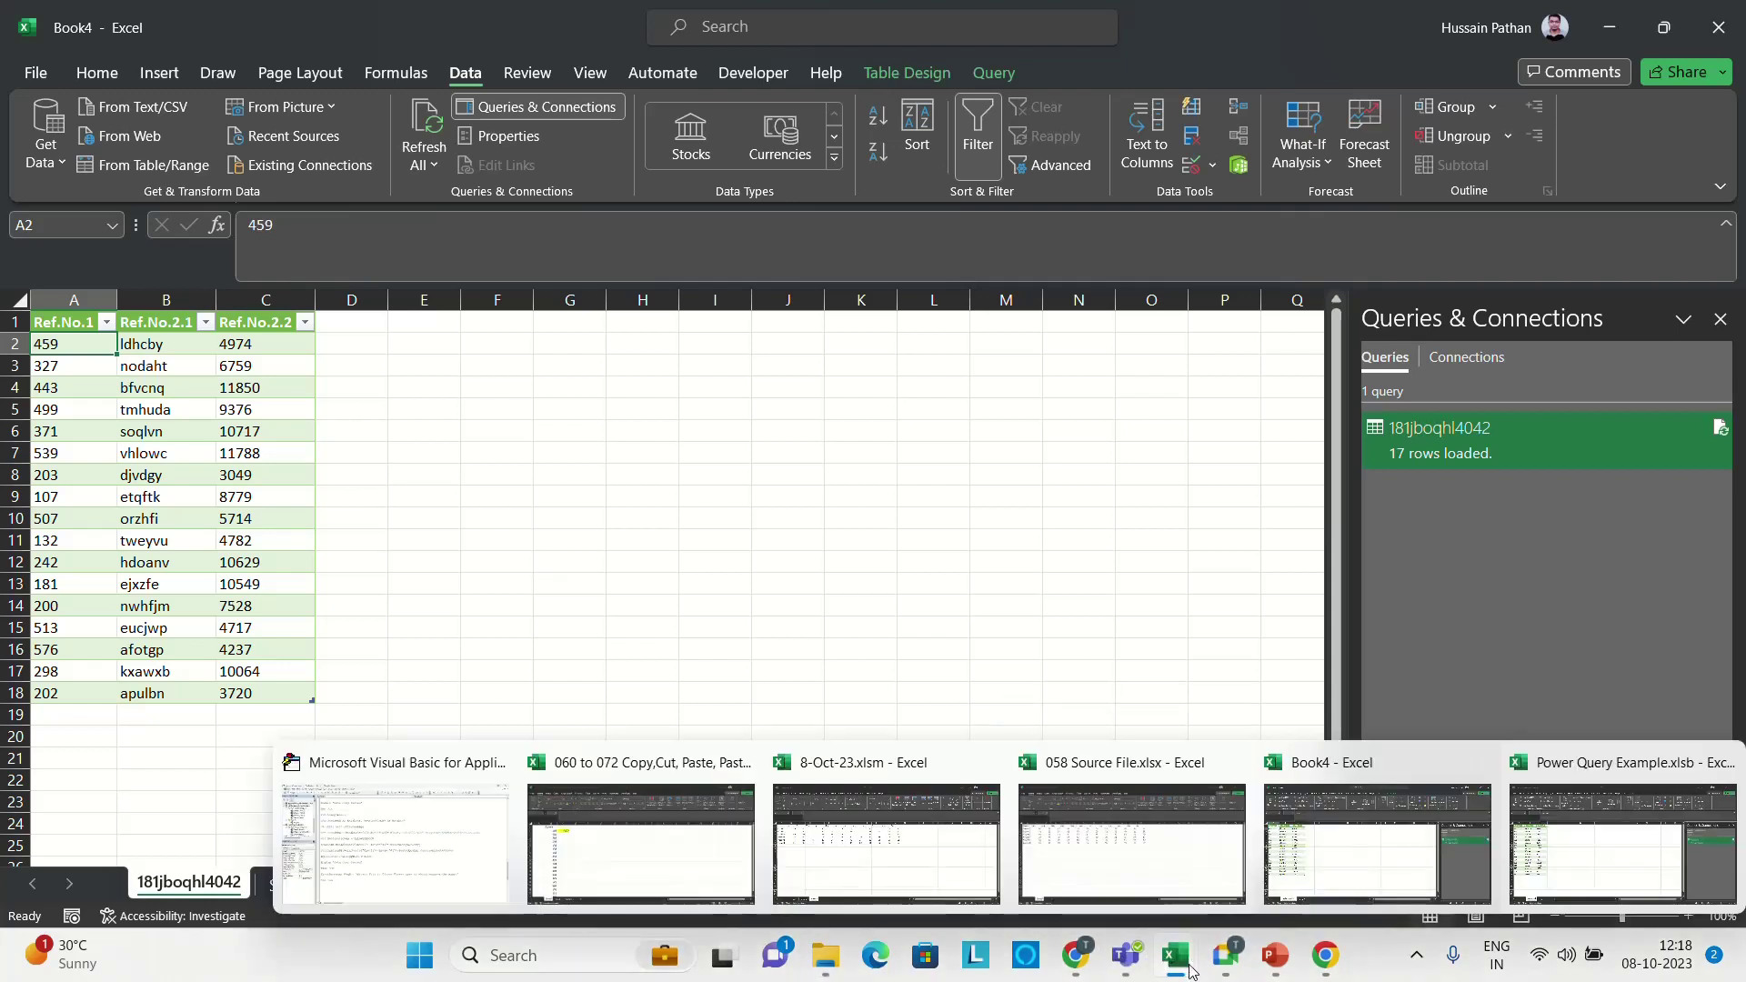
mouse_move(1228, 966)
left_click(1225, 864)
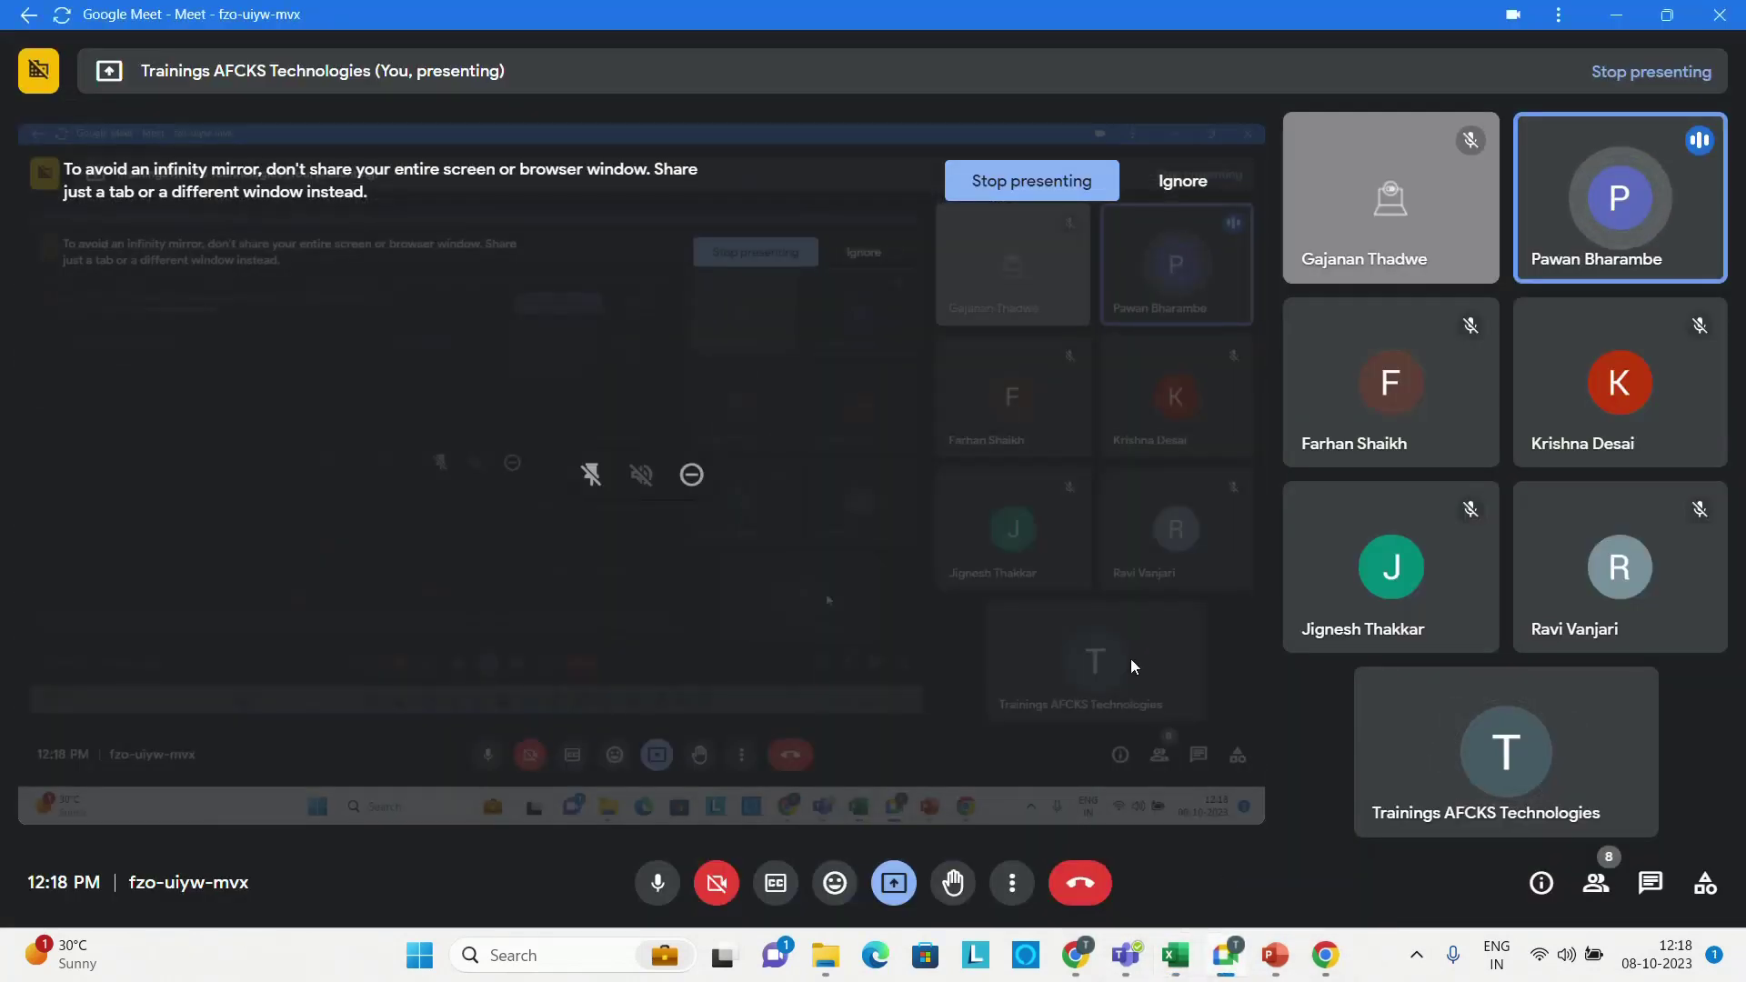
key("alt+Tab")
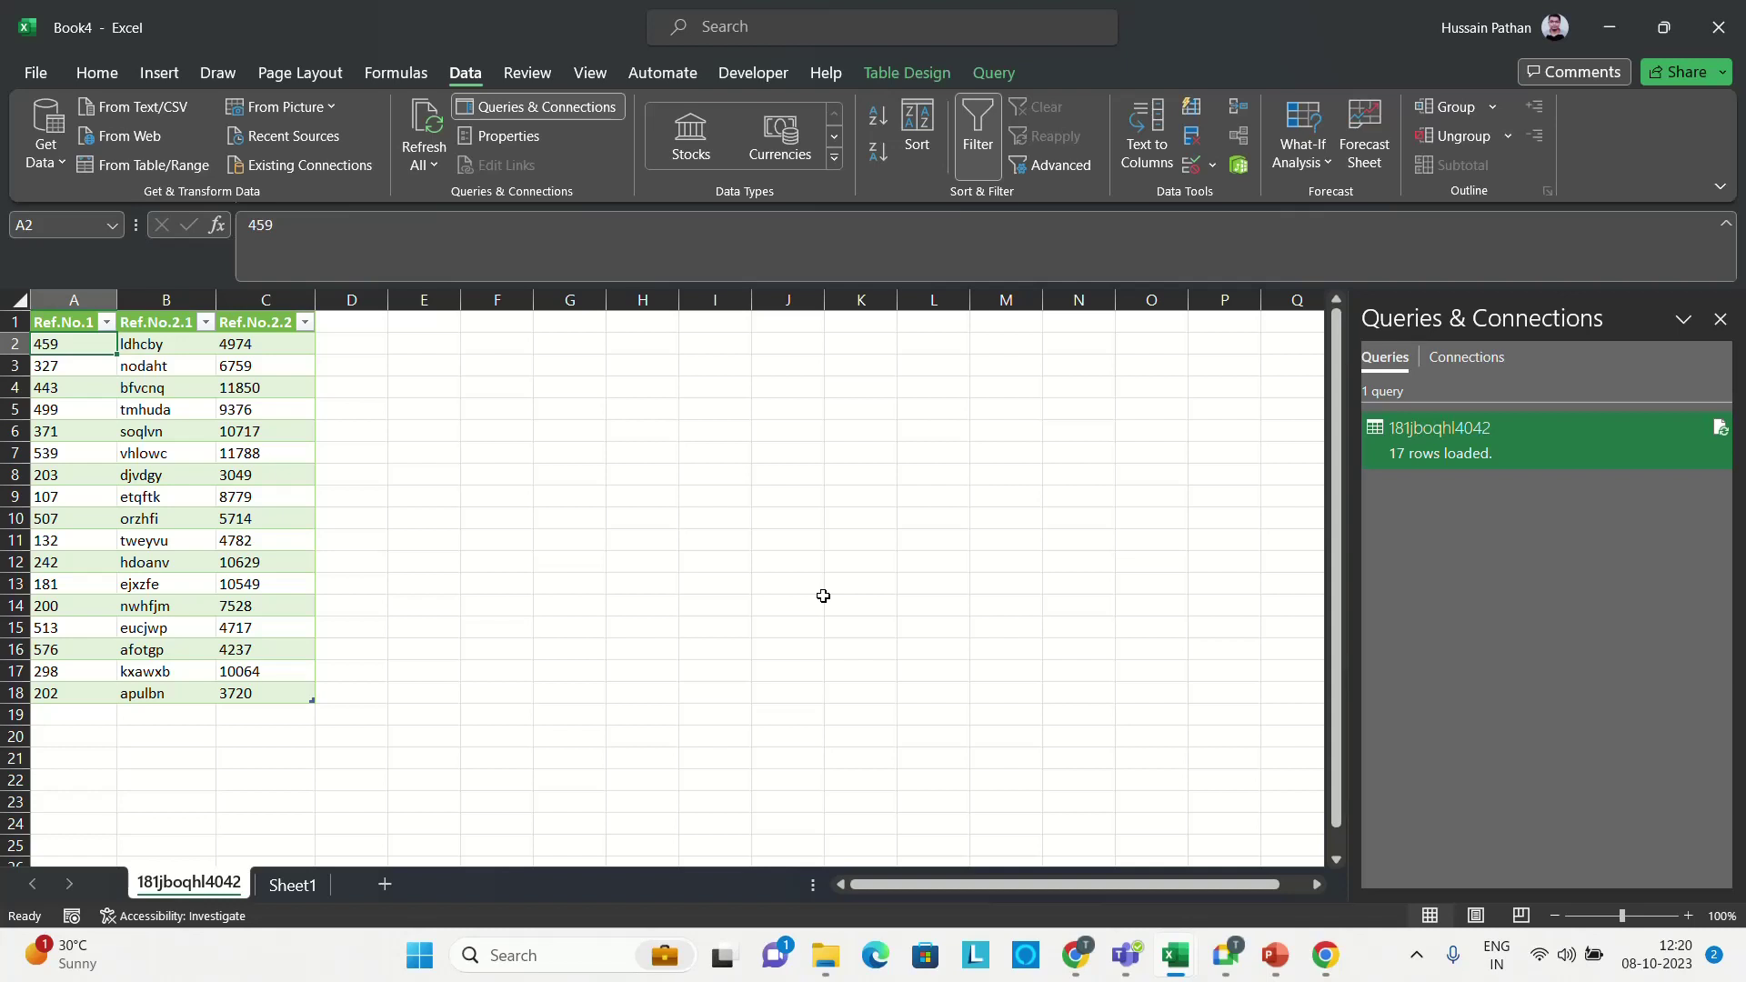
- Open the 181jboqhl4042 query in the Power Query Editor, examine the full formula of its Renamed Columns step, and close the editor
left_click(1445, 459)
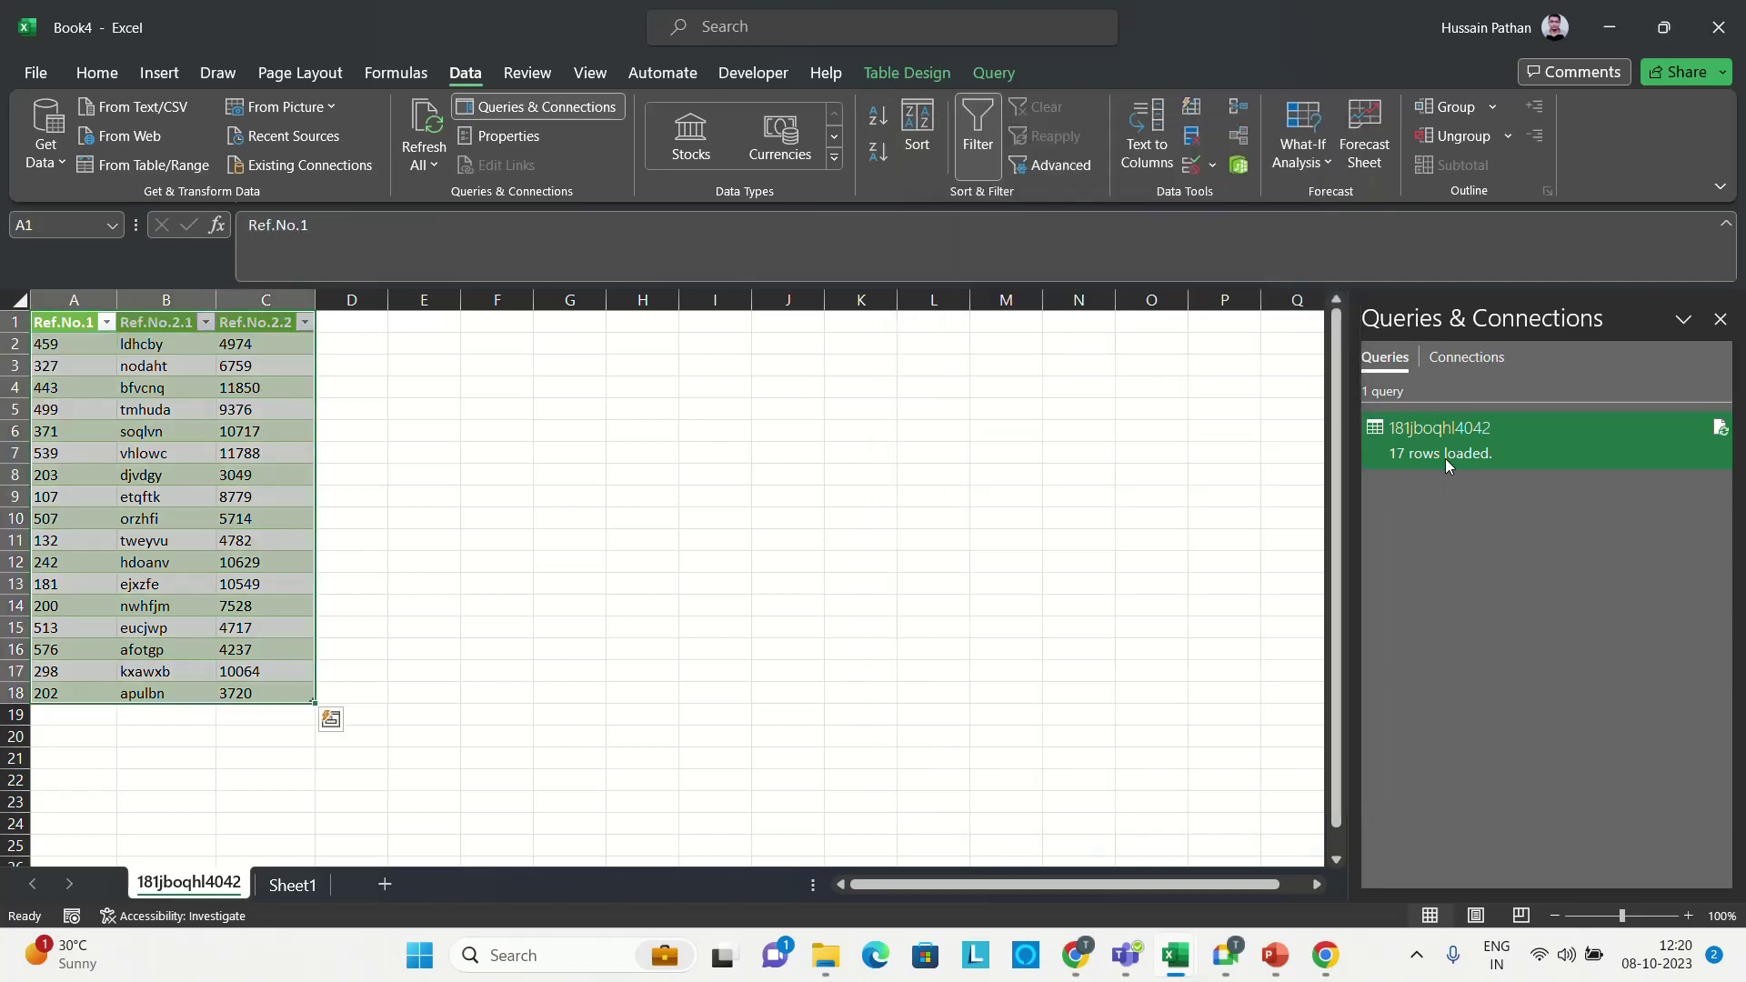
double_click(1449, 444)
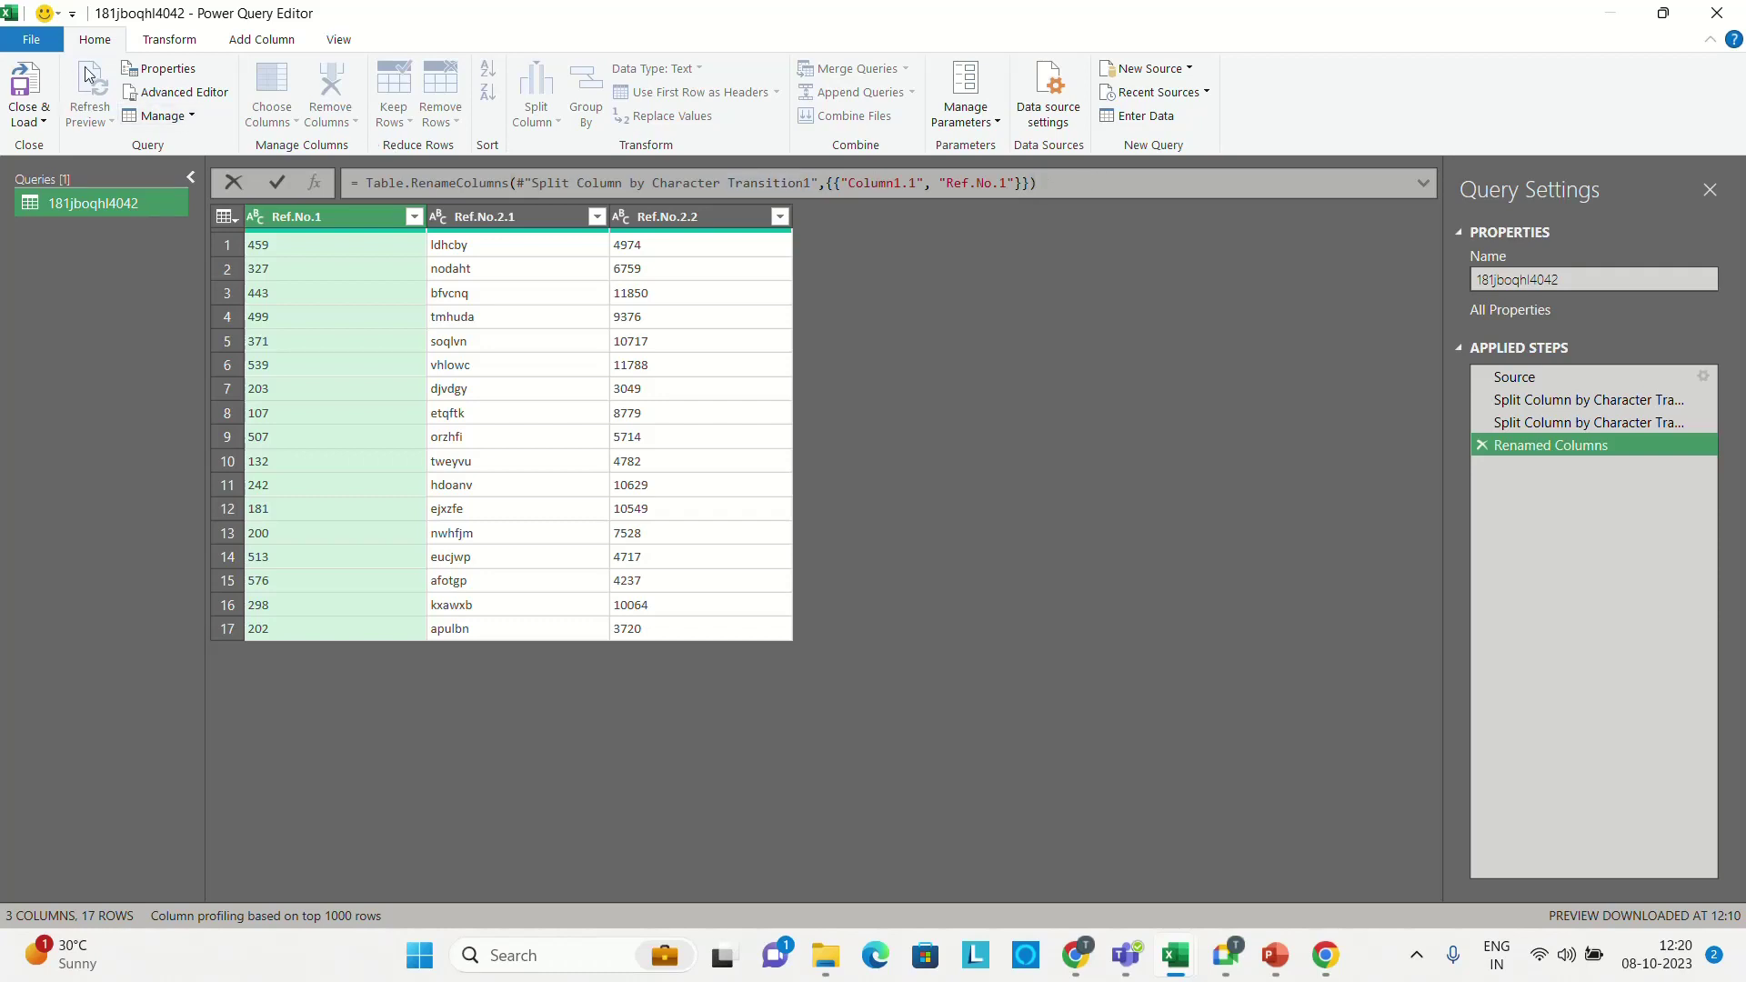
left_click(169, 41)
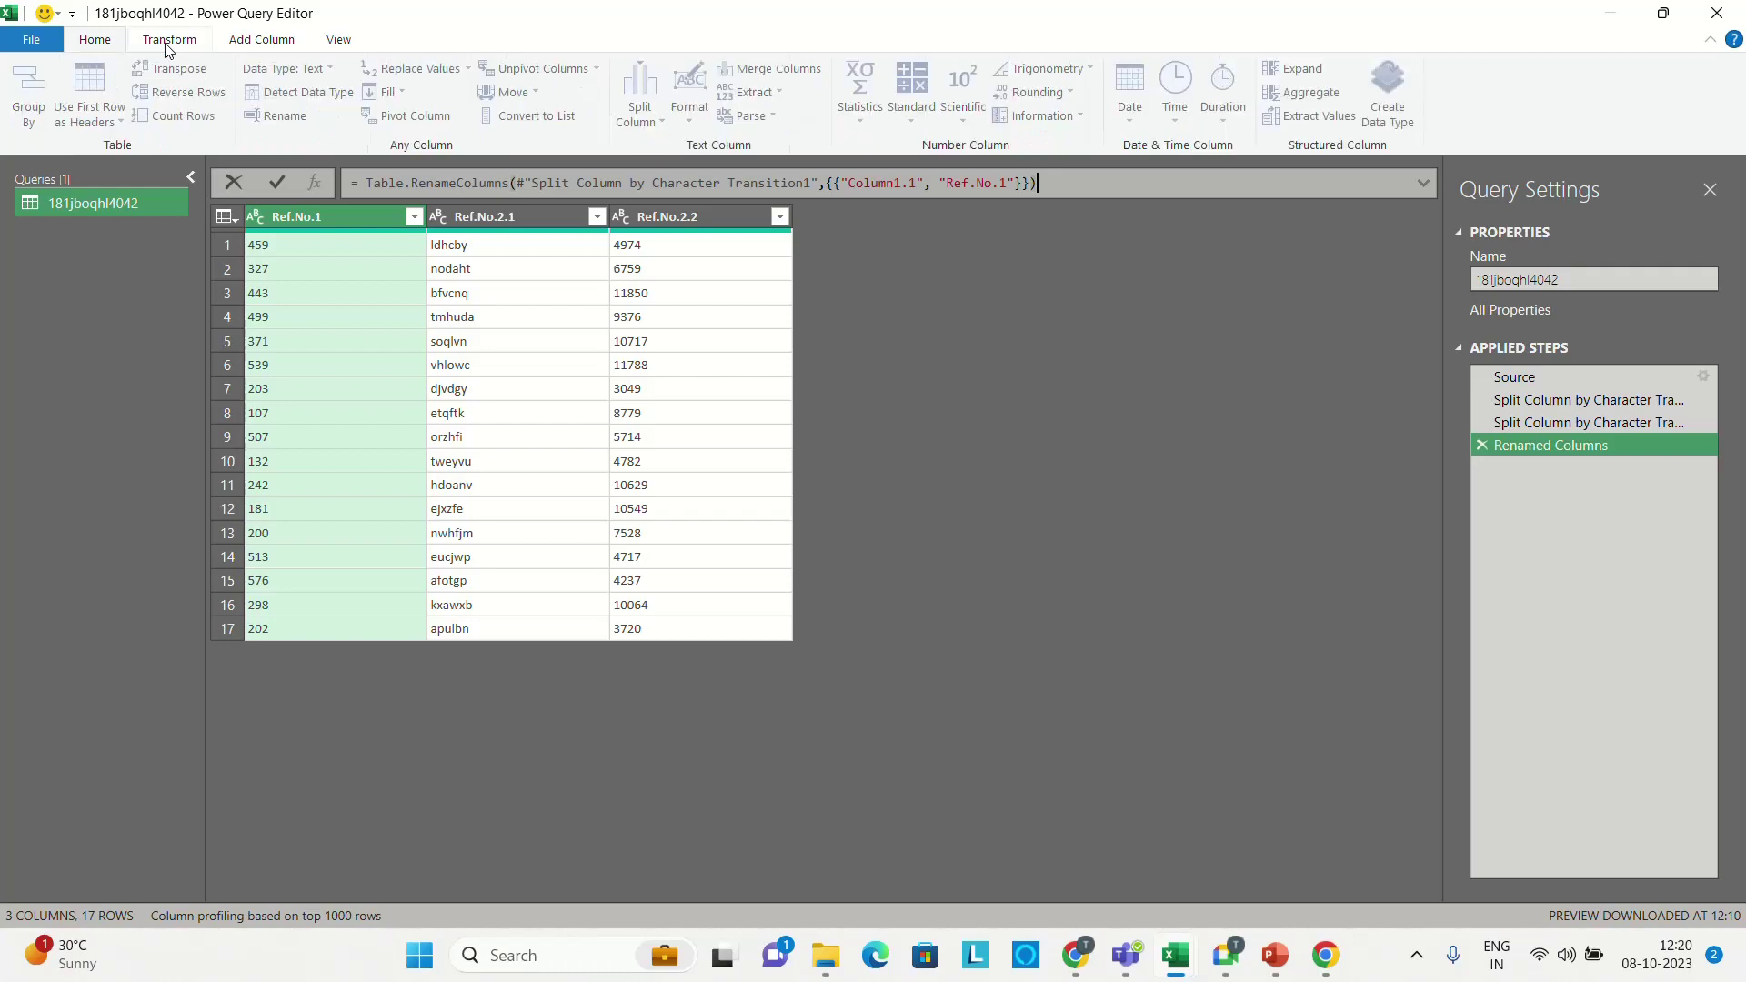
left_click(261, 41)
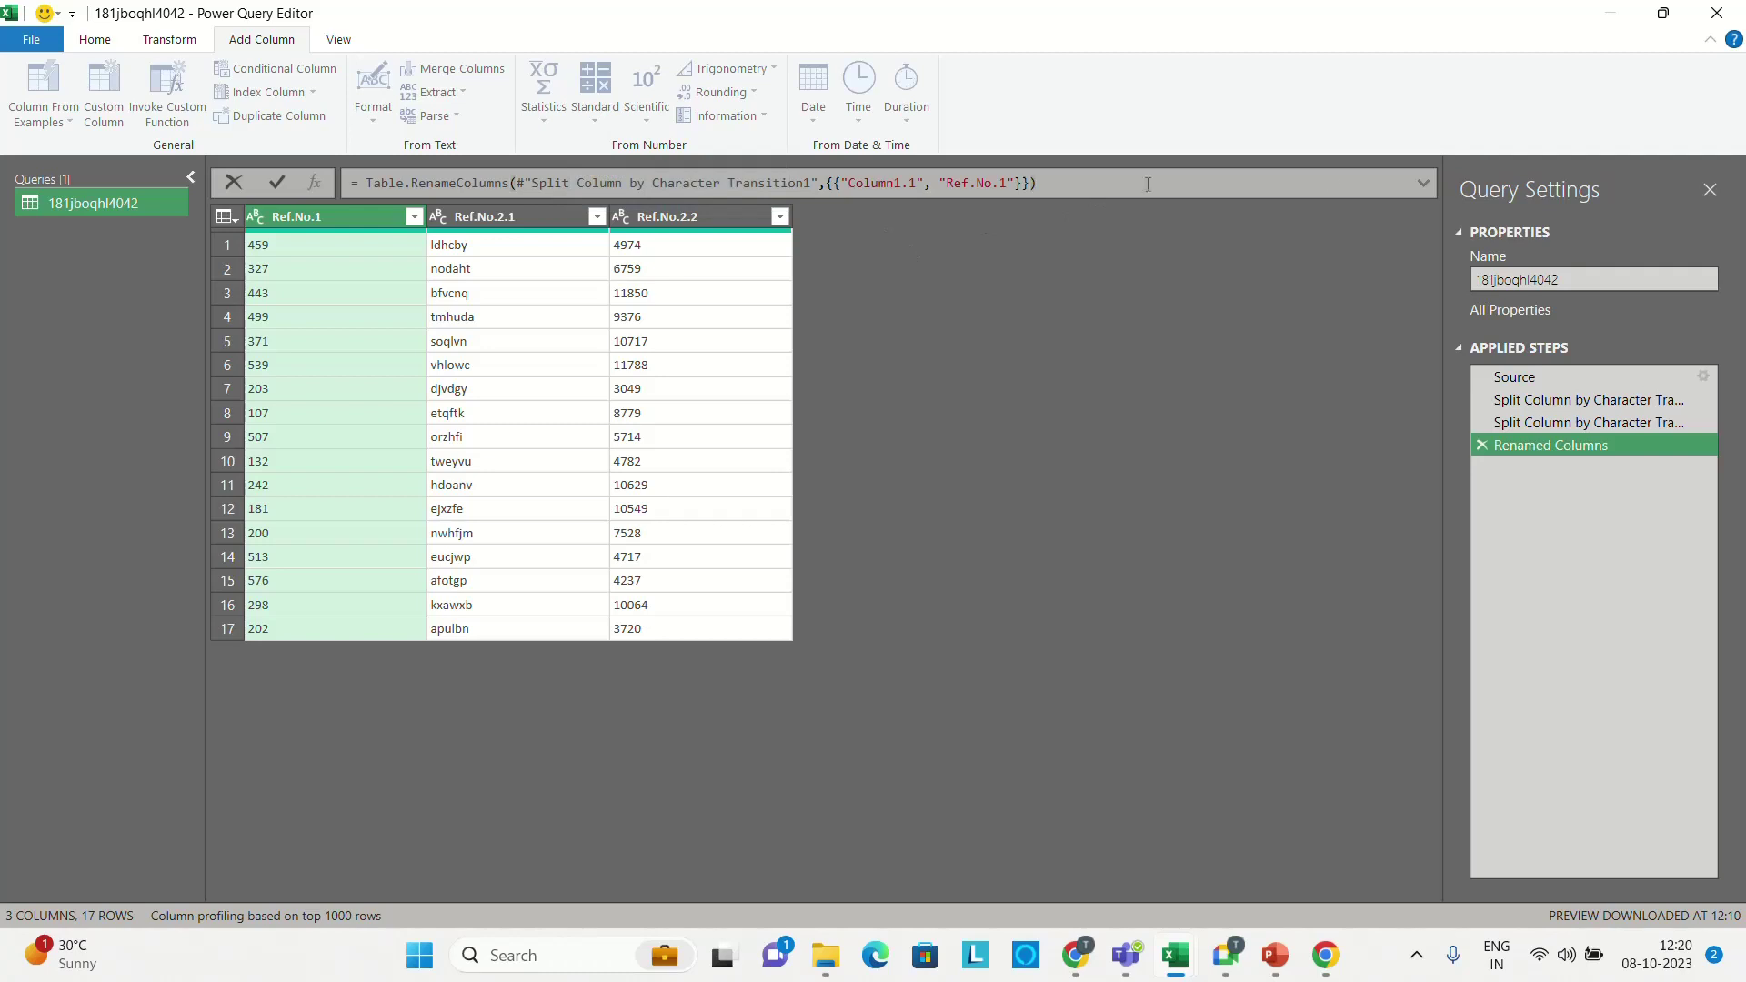
left_click(1423, 187)
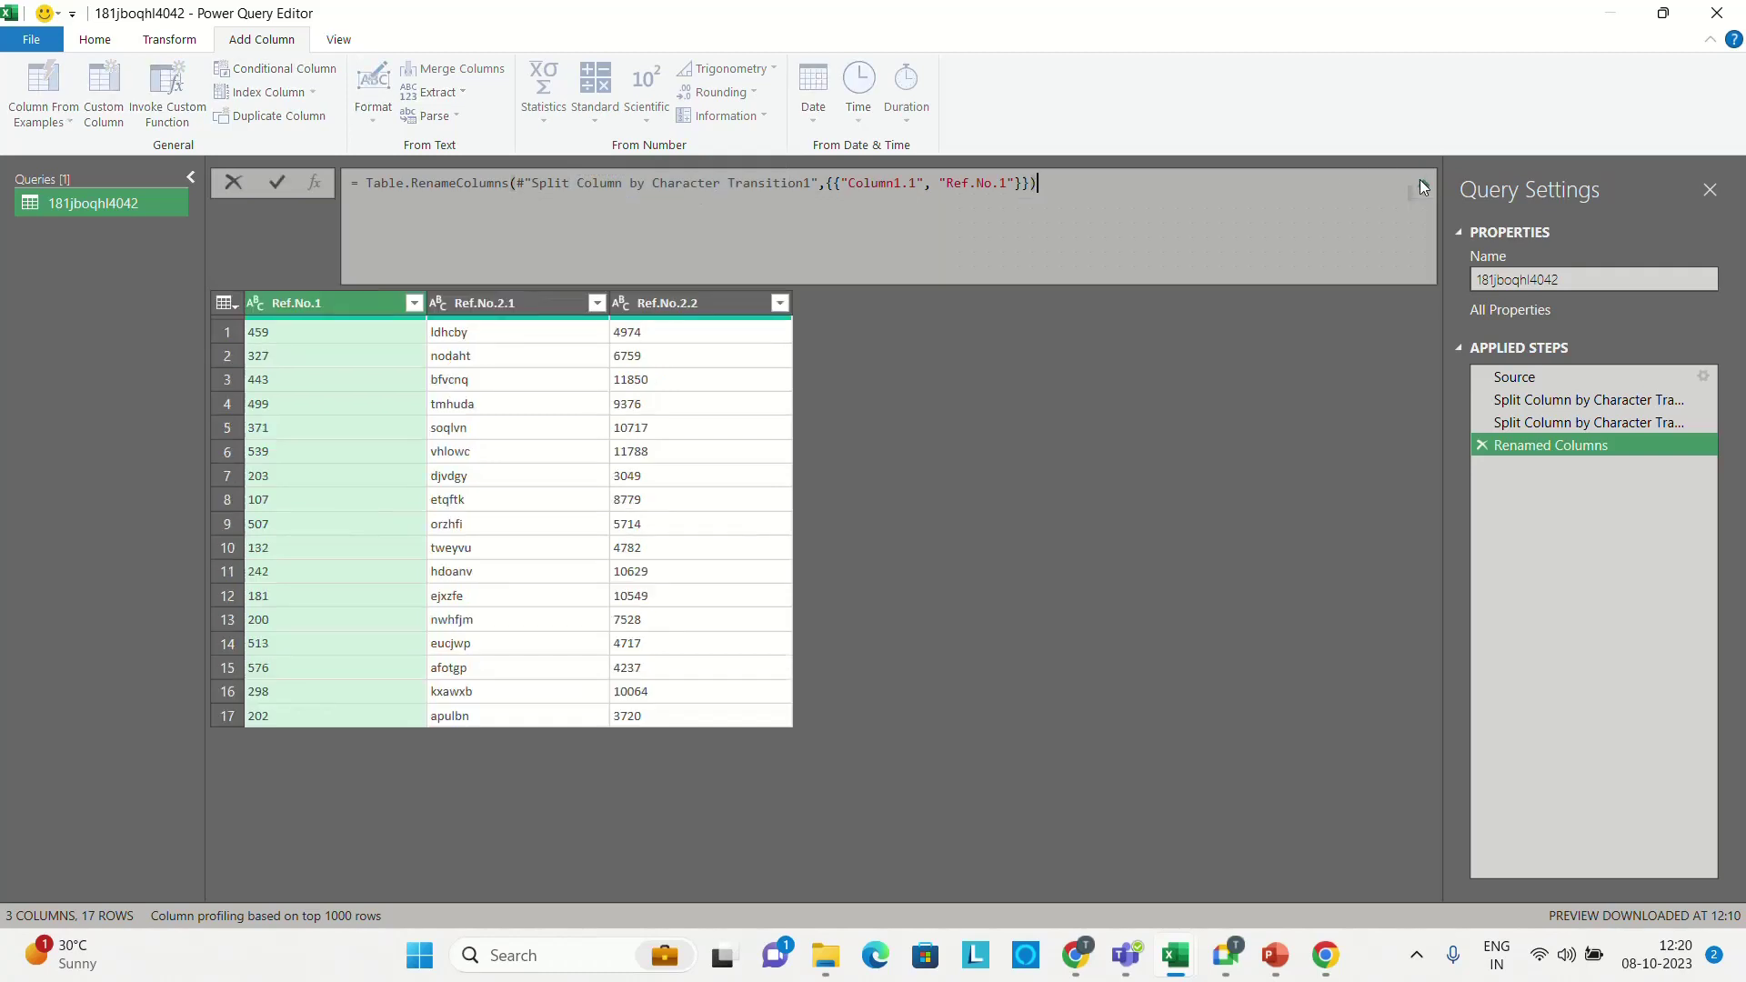
left_click_drag(366, 183, 1130, 186)
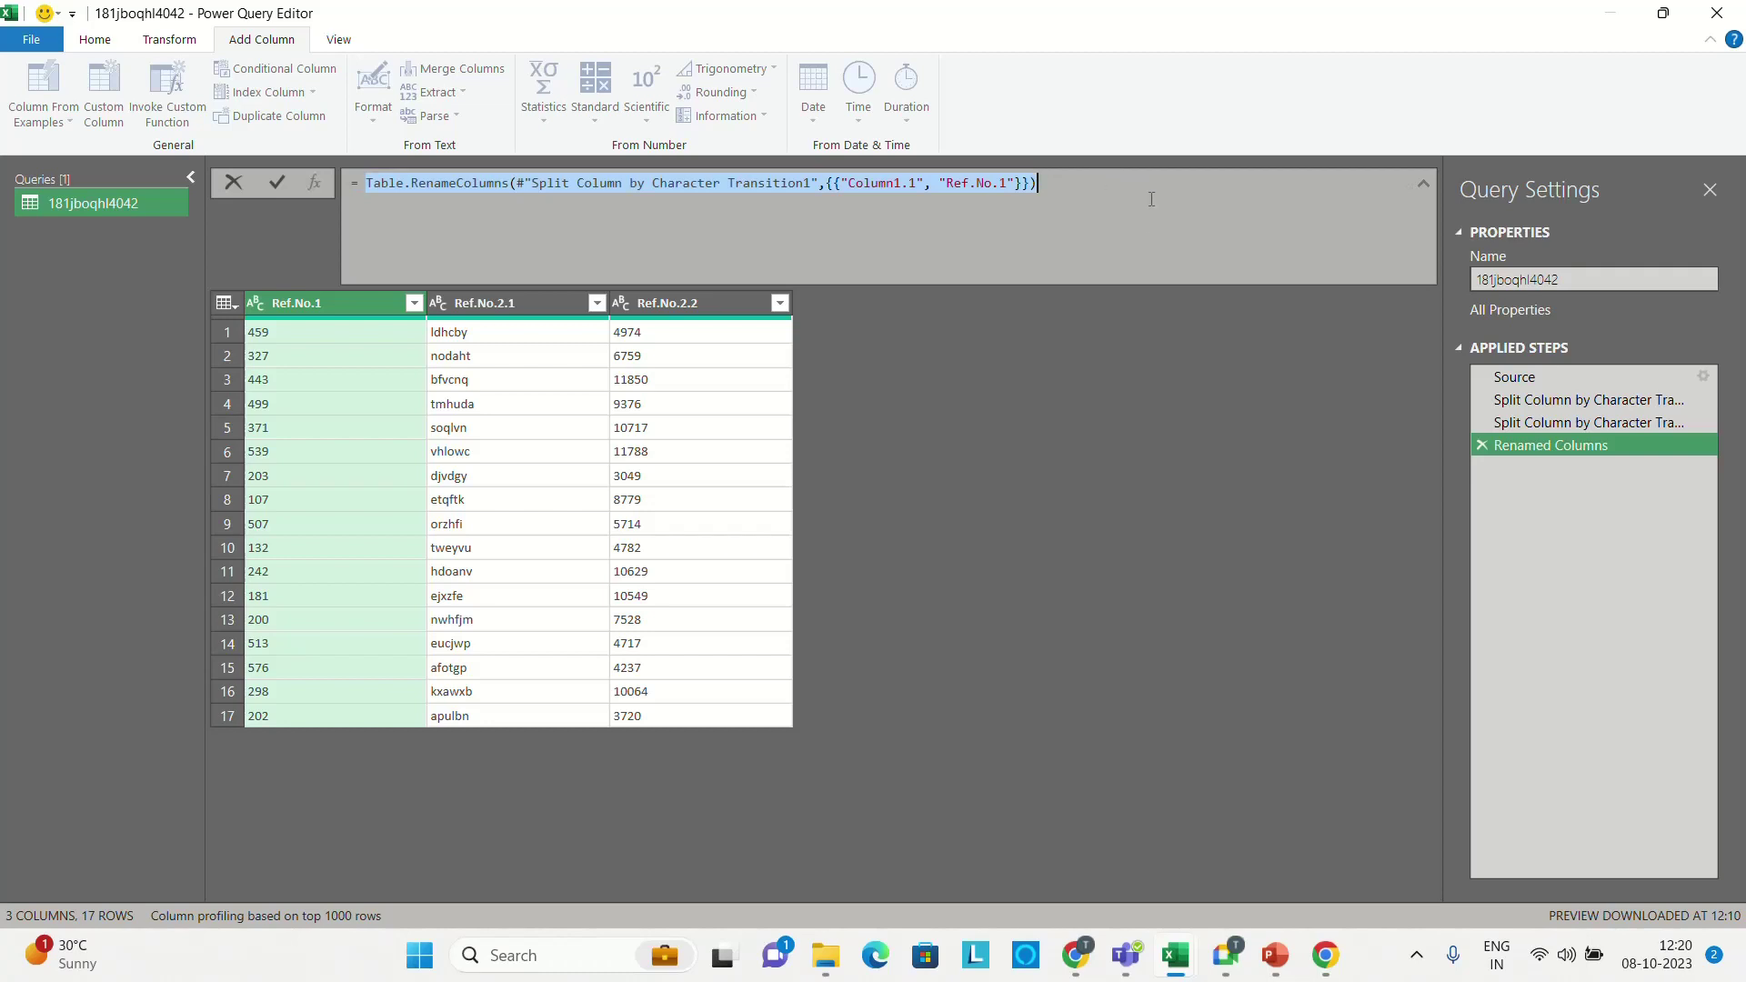
left_click(1132, 444)
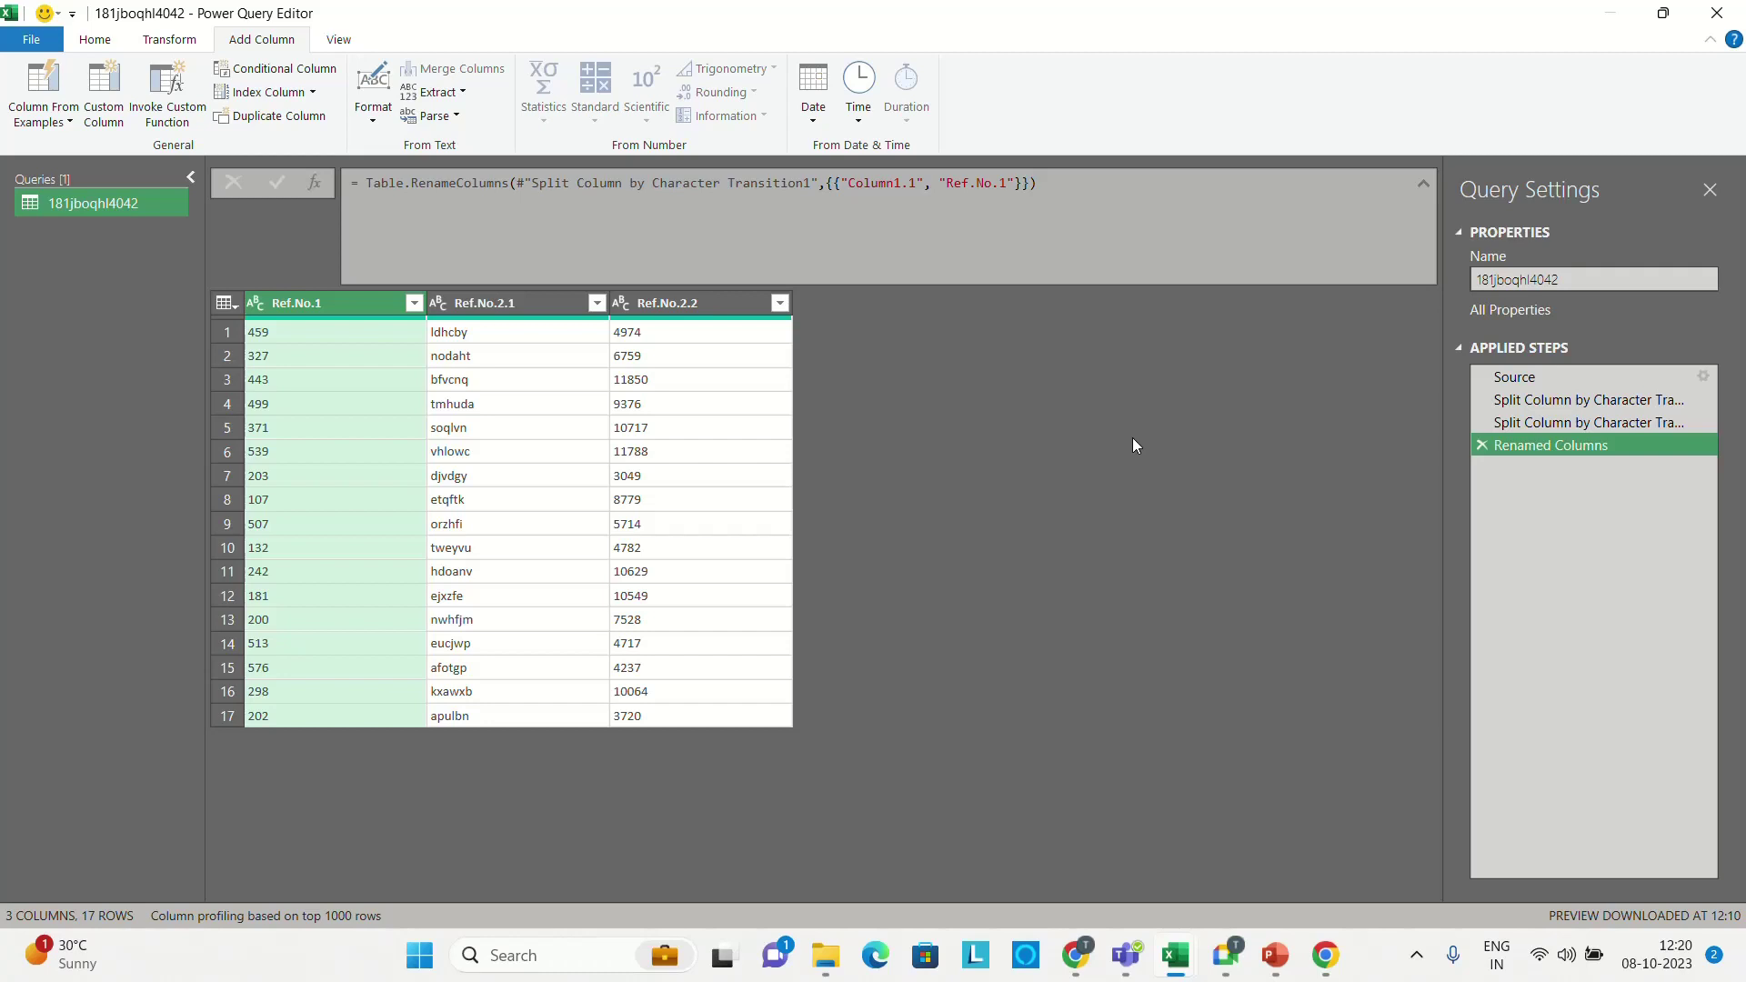
left_click(1717, 13)
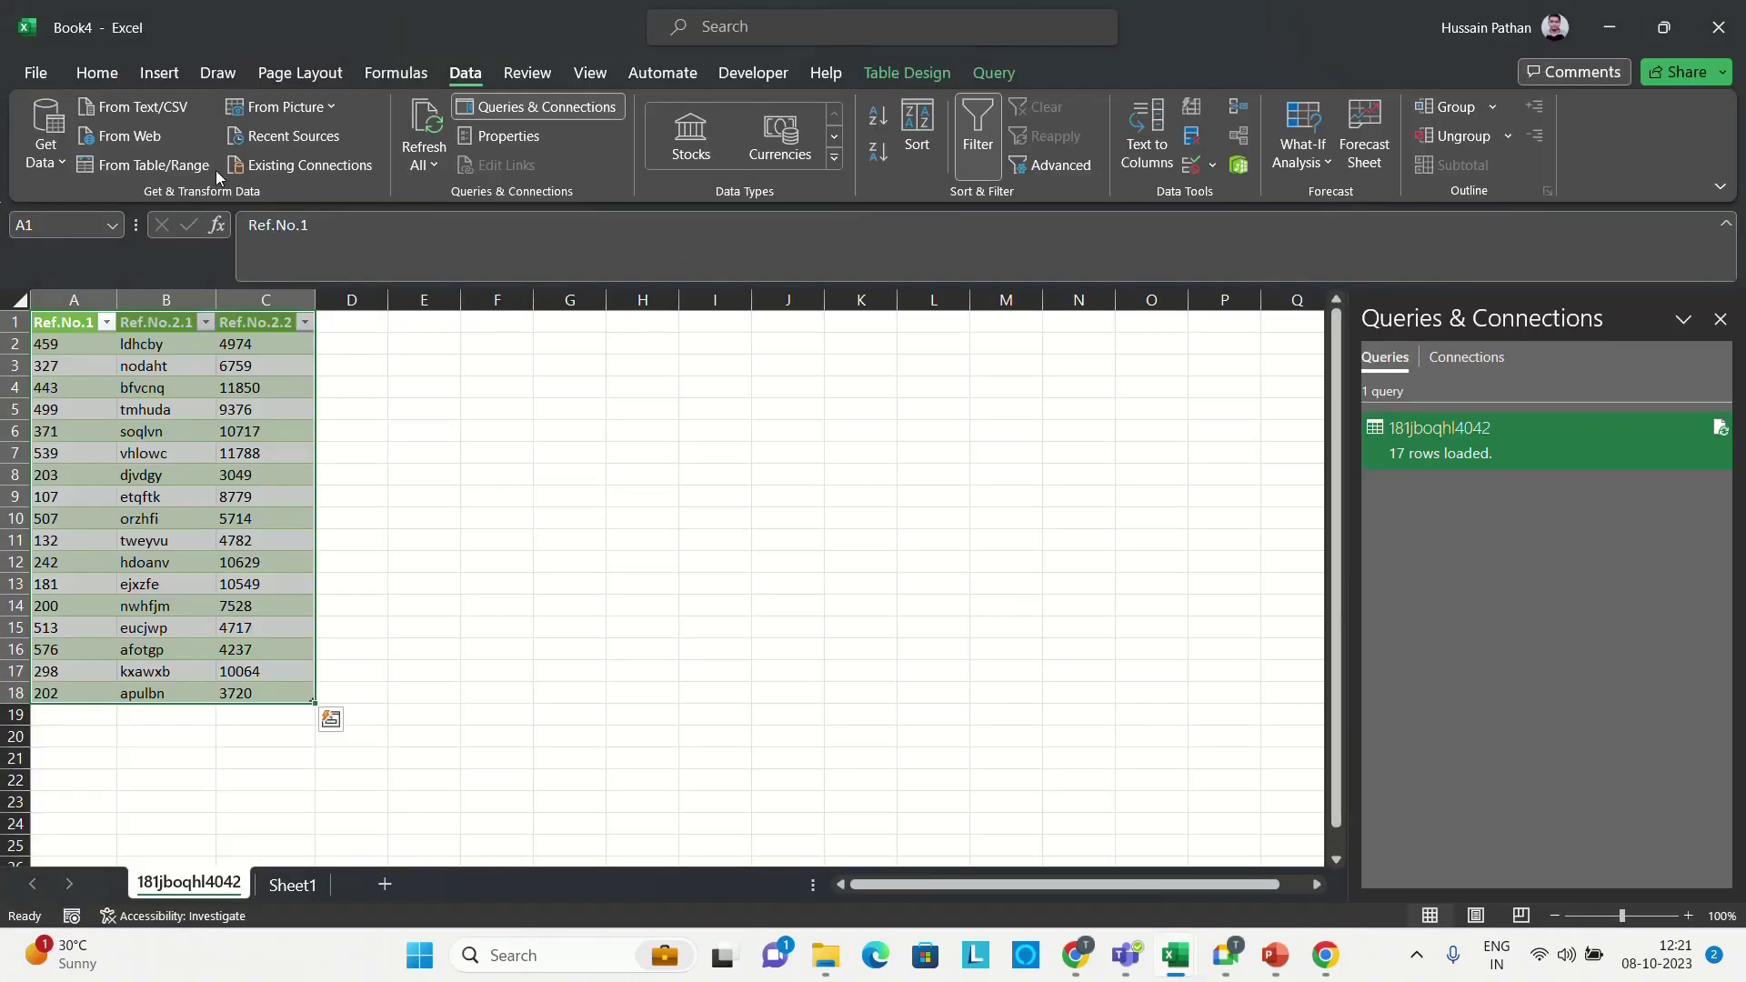
- Preview 391wrpplp5424.txt from the Power Query folder as a text file import
left_click(109, 106)
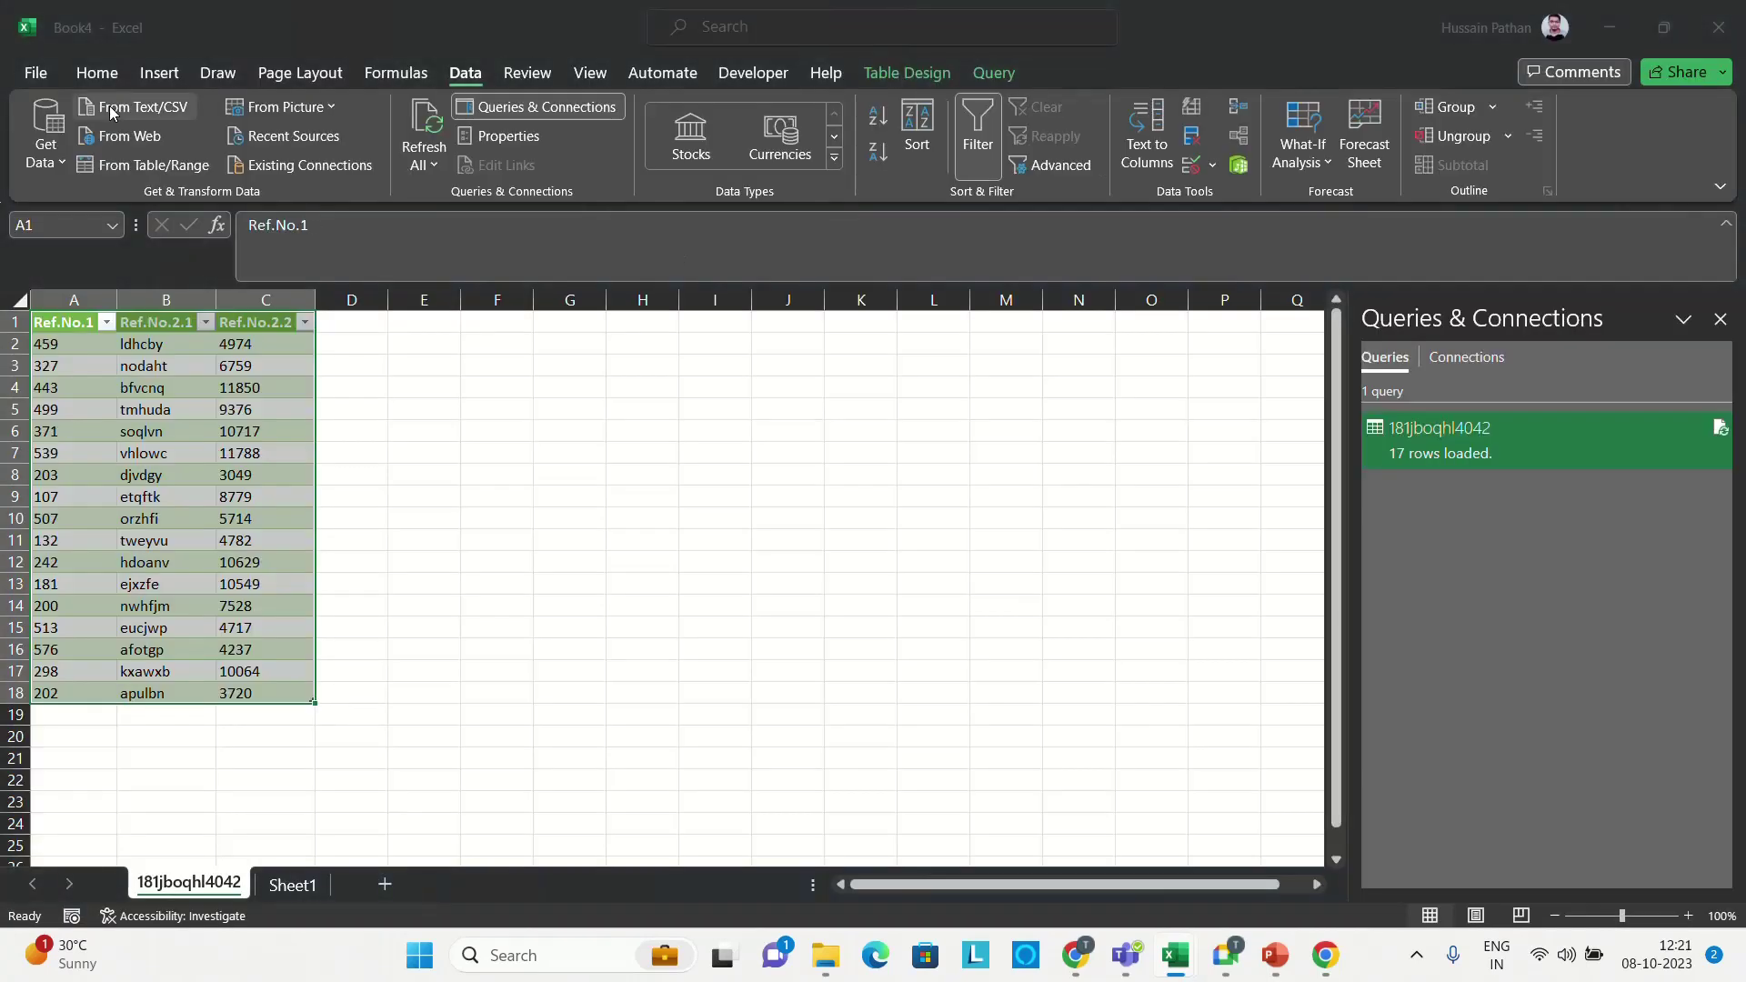
left_click(300, 219)
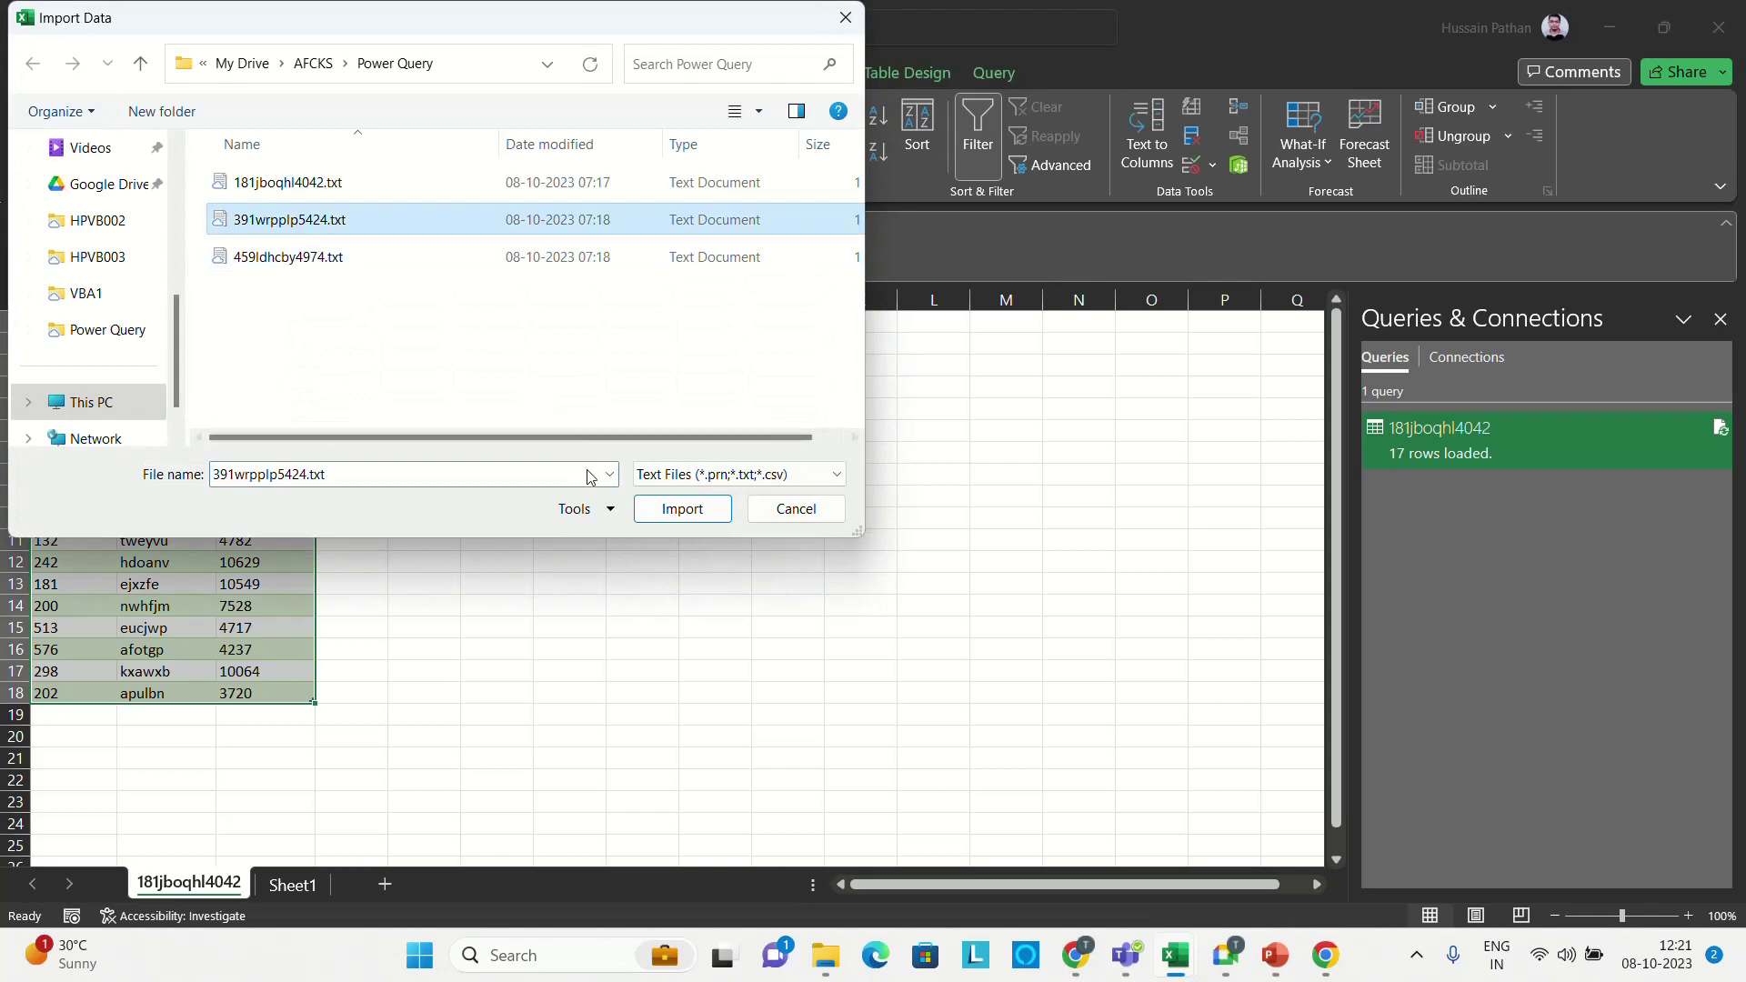
left_click(673, 509)
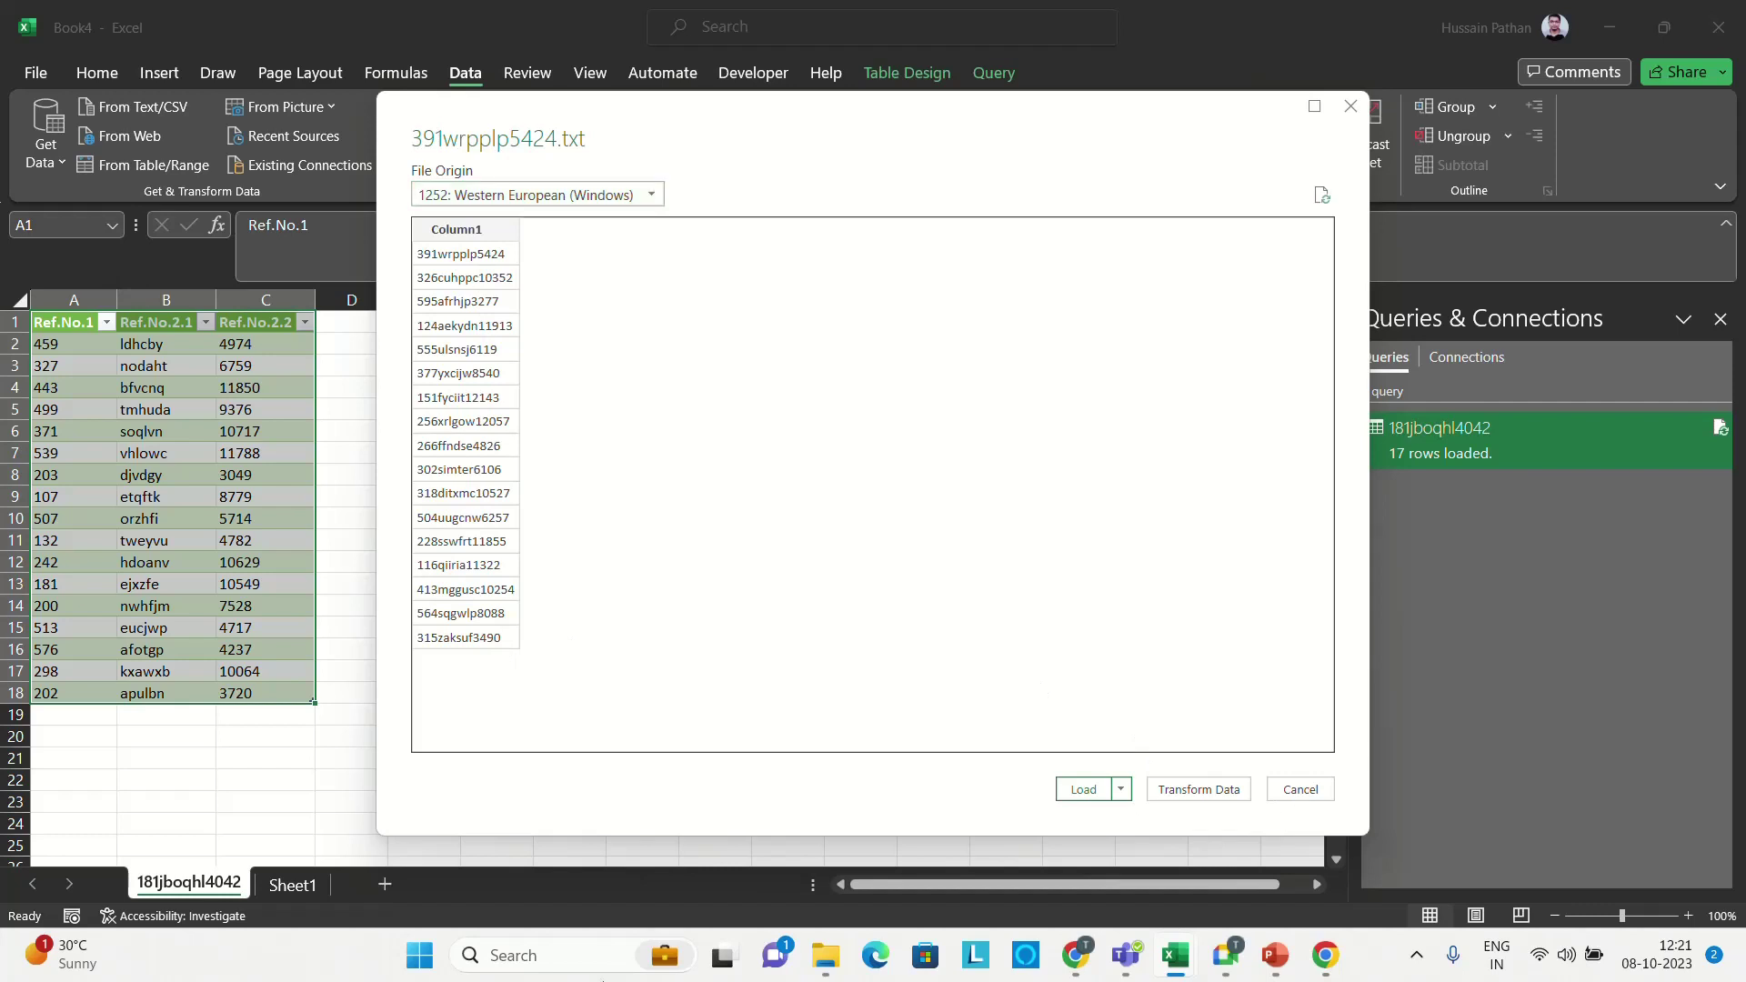
- Switch to the Power Query folder in File Explorer and examine the lines of 181jboqhl4042.txt in Notepad
mouse_move(825, 955)
left_click(946, 760)
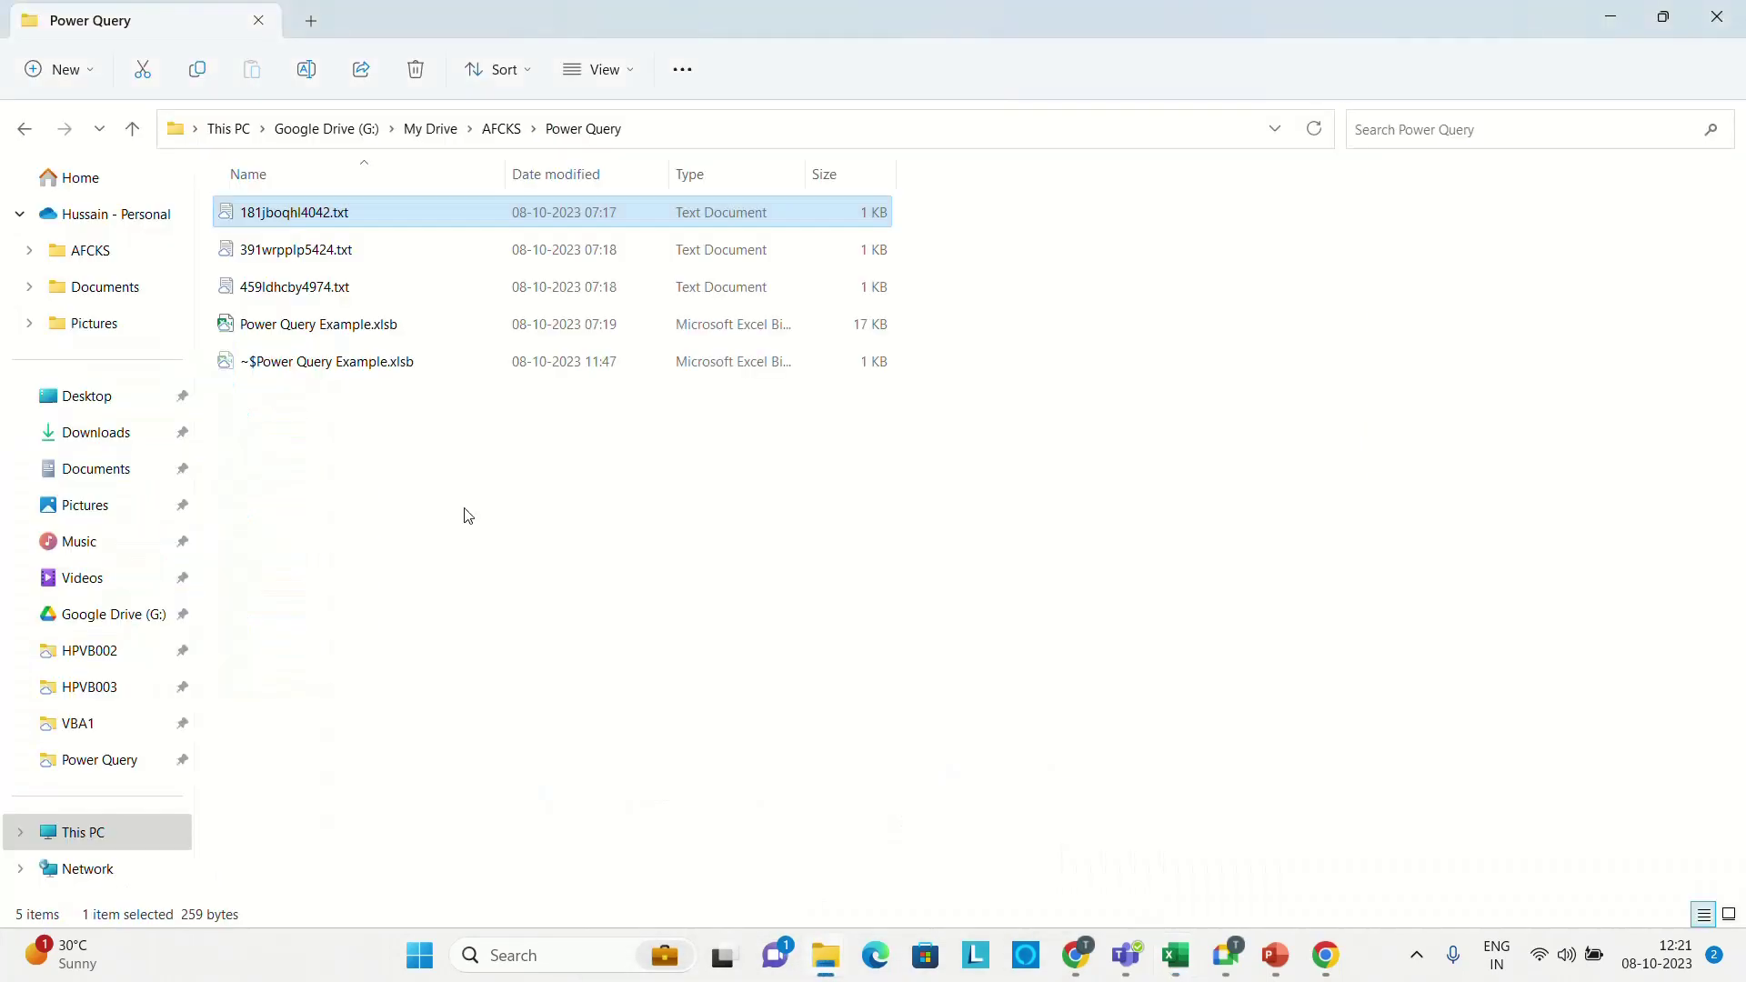
double_click(288, 216)
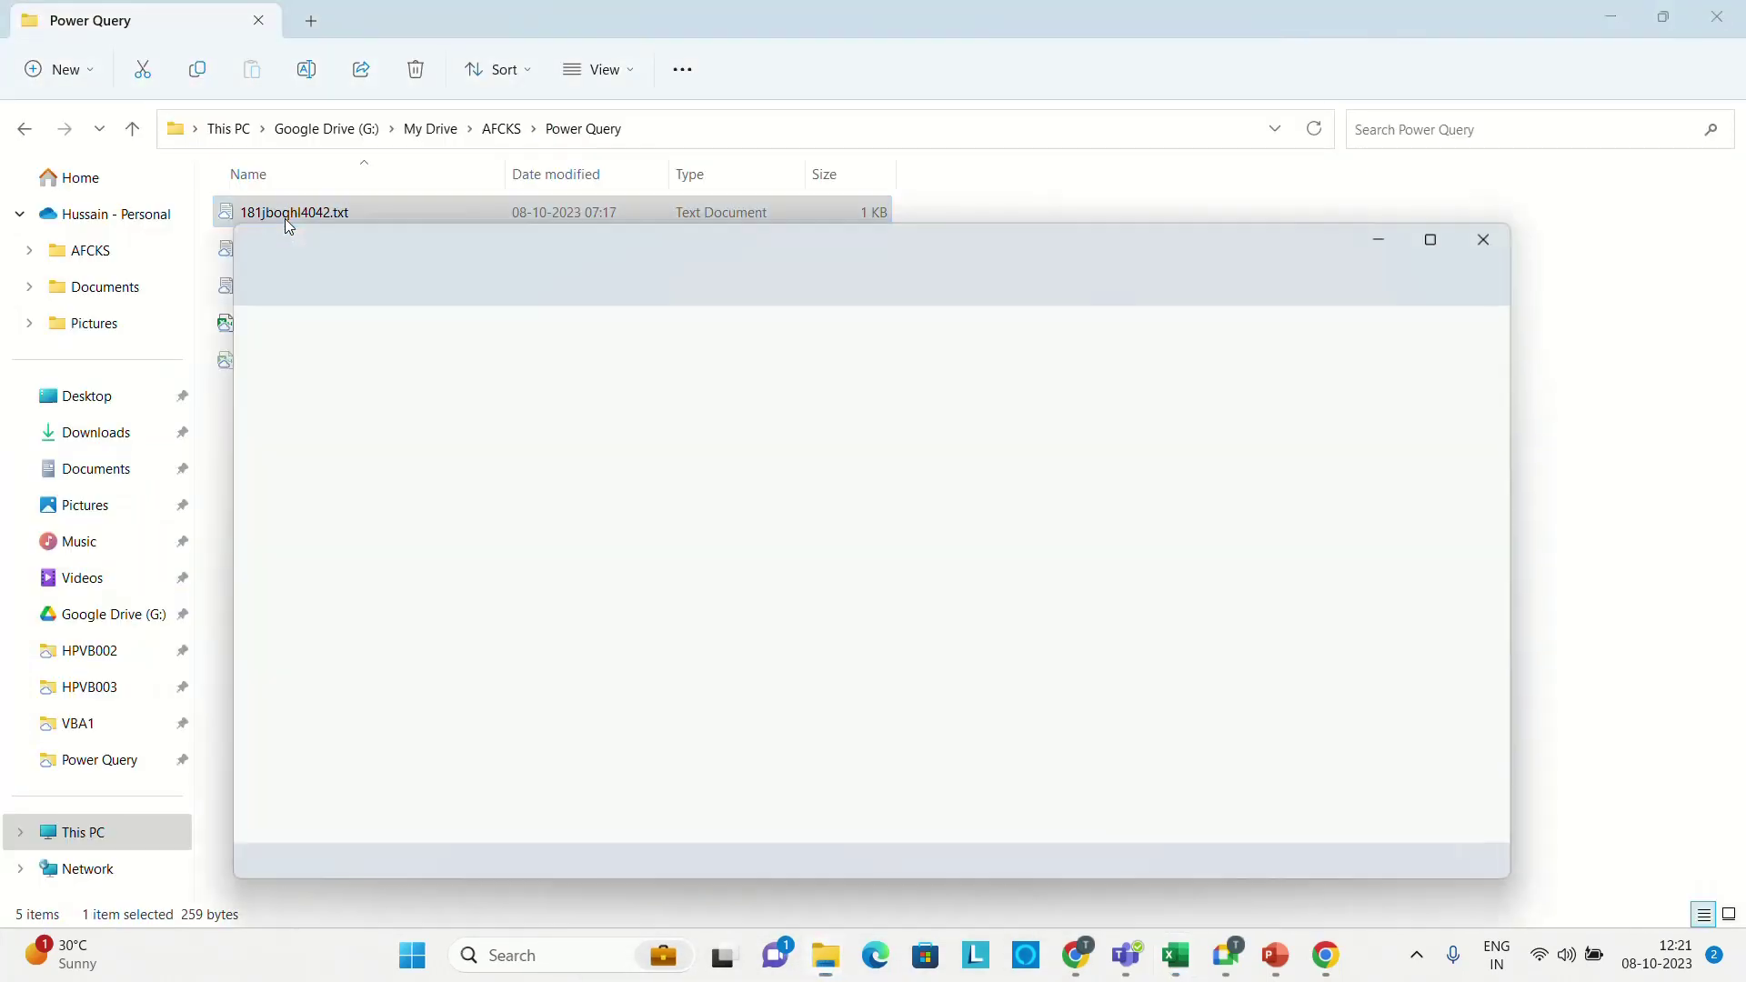
left_click_drag(382, 655, 195, 323)
left_click(508, 532)
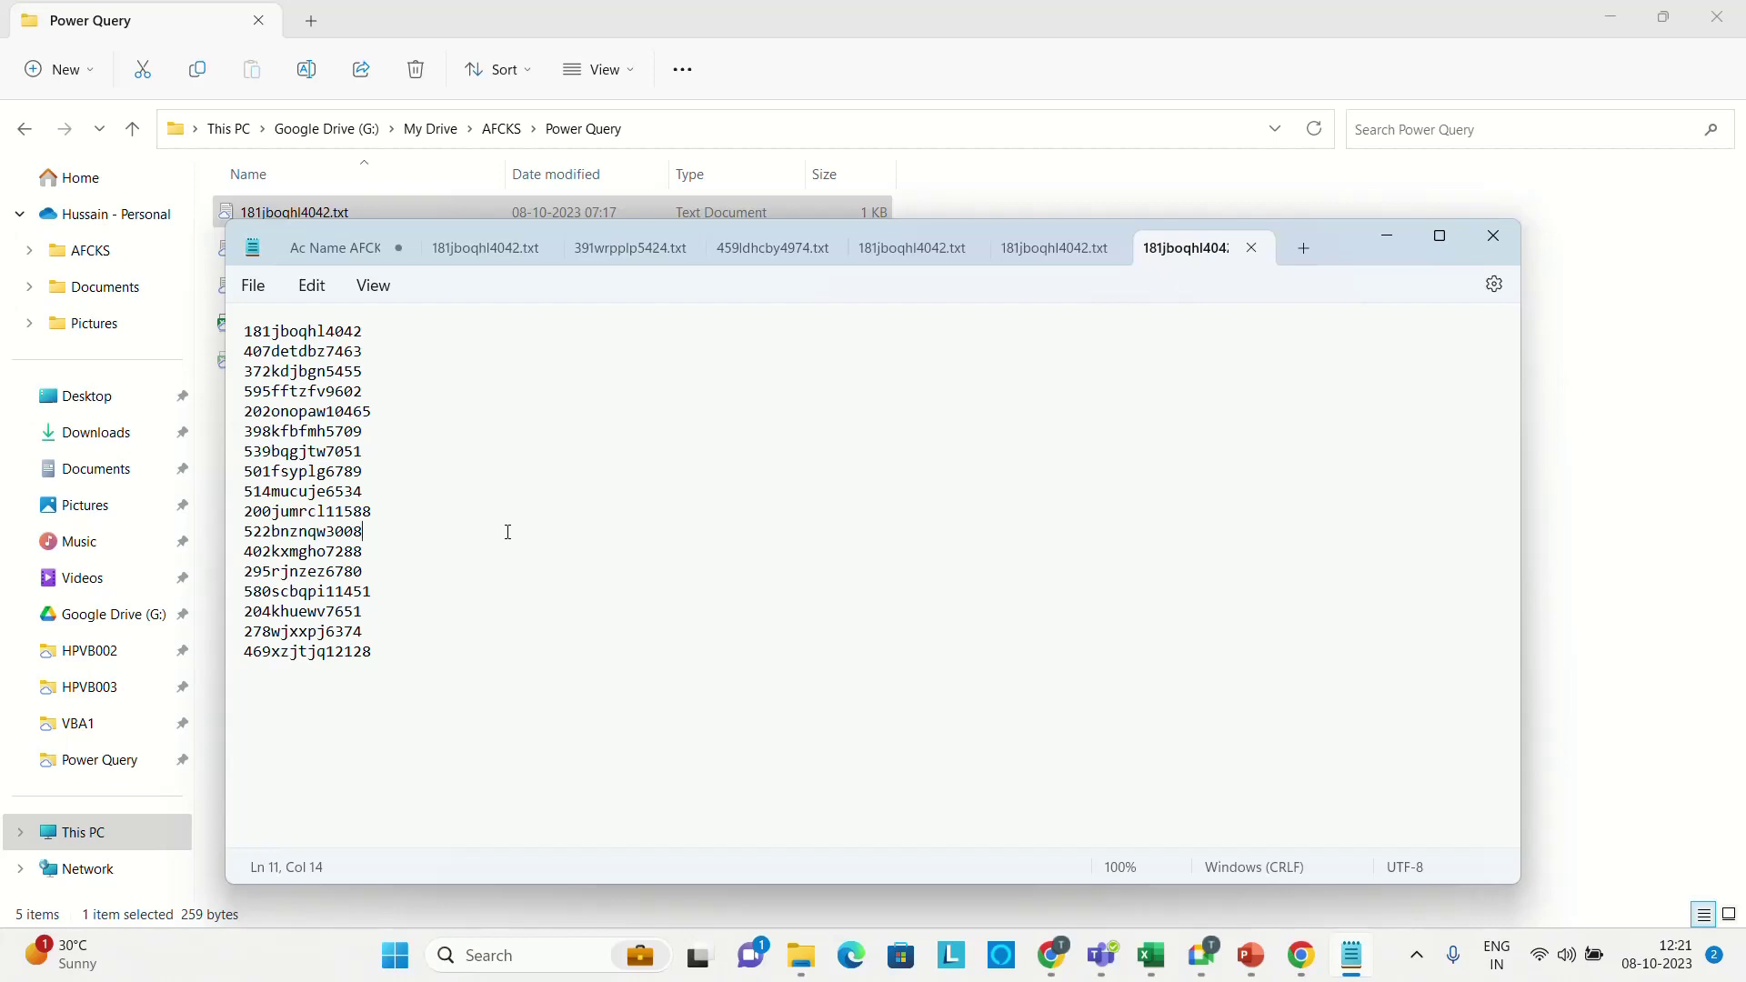
- View the Power Query Example.xlsb workbook in Excel, return to Book4 and cancel the import of 391wrpplp5424.txt
left_click(1169, 956)
left_click(1555, 854)
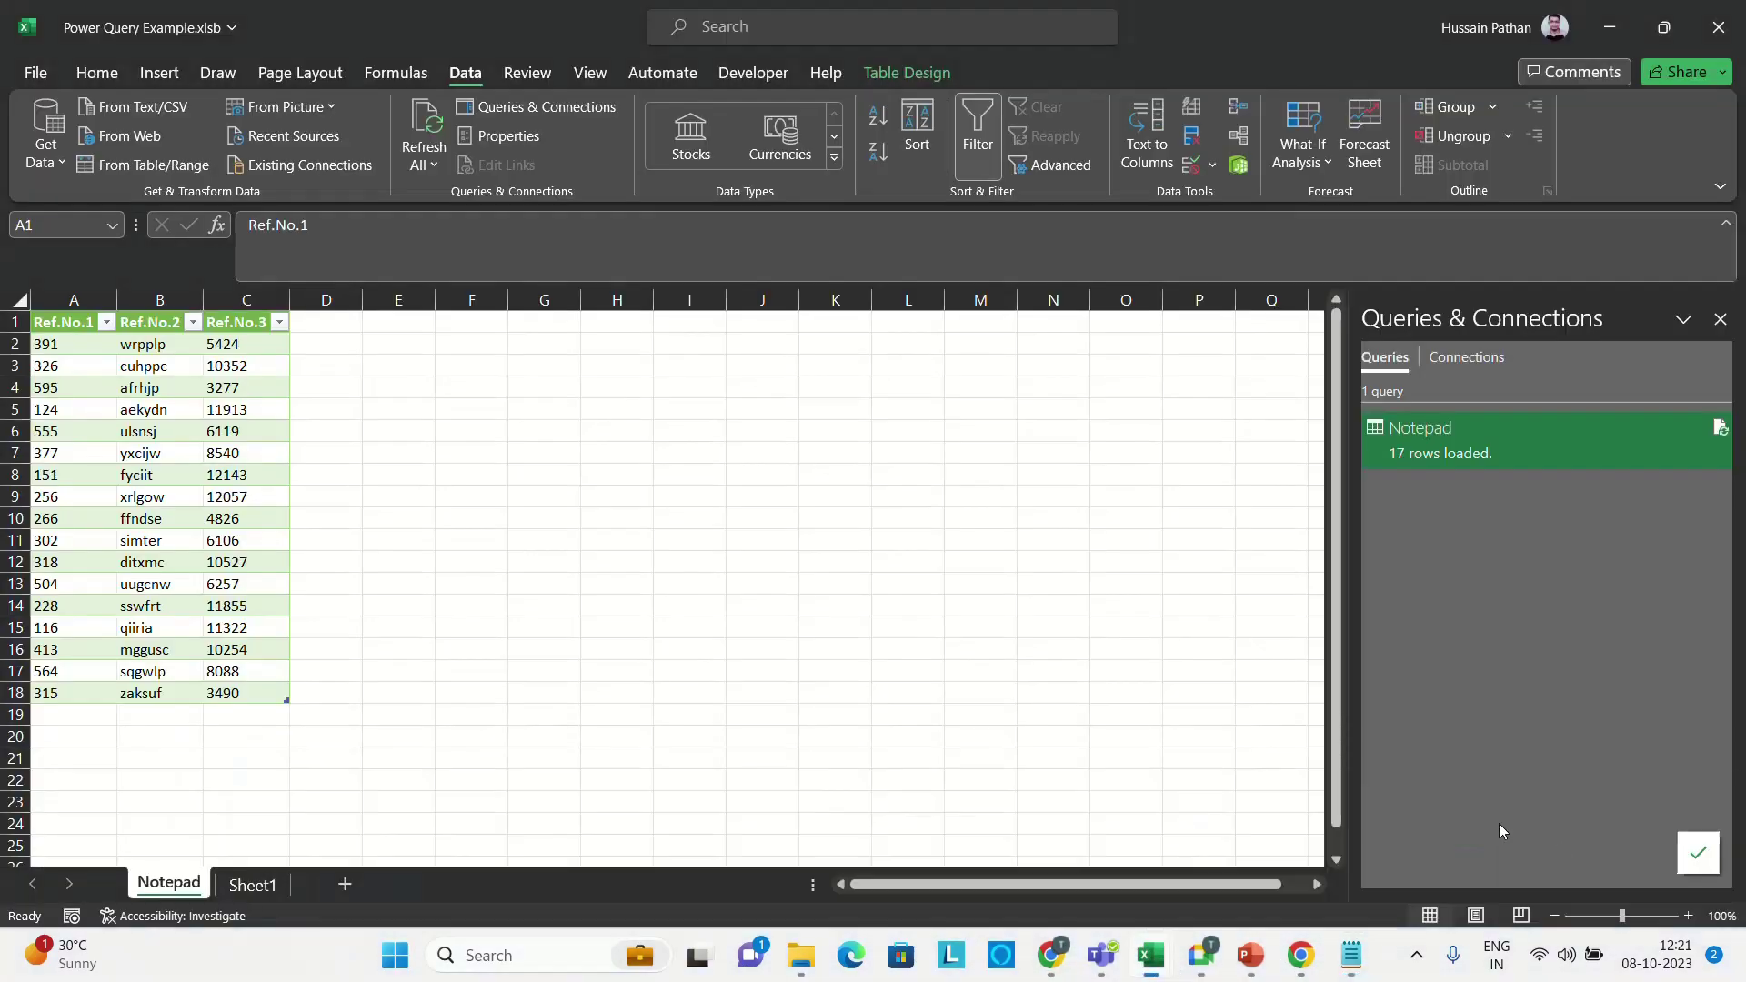
left_click(1160, 956)
left_click(1313, 819)
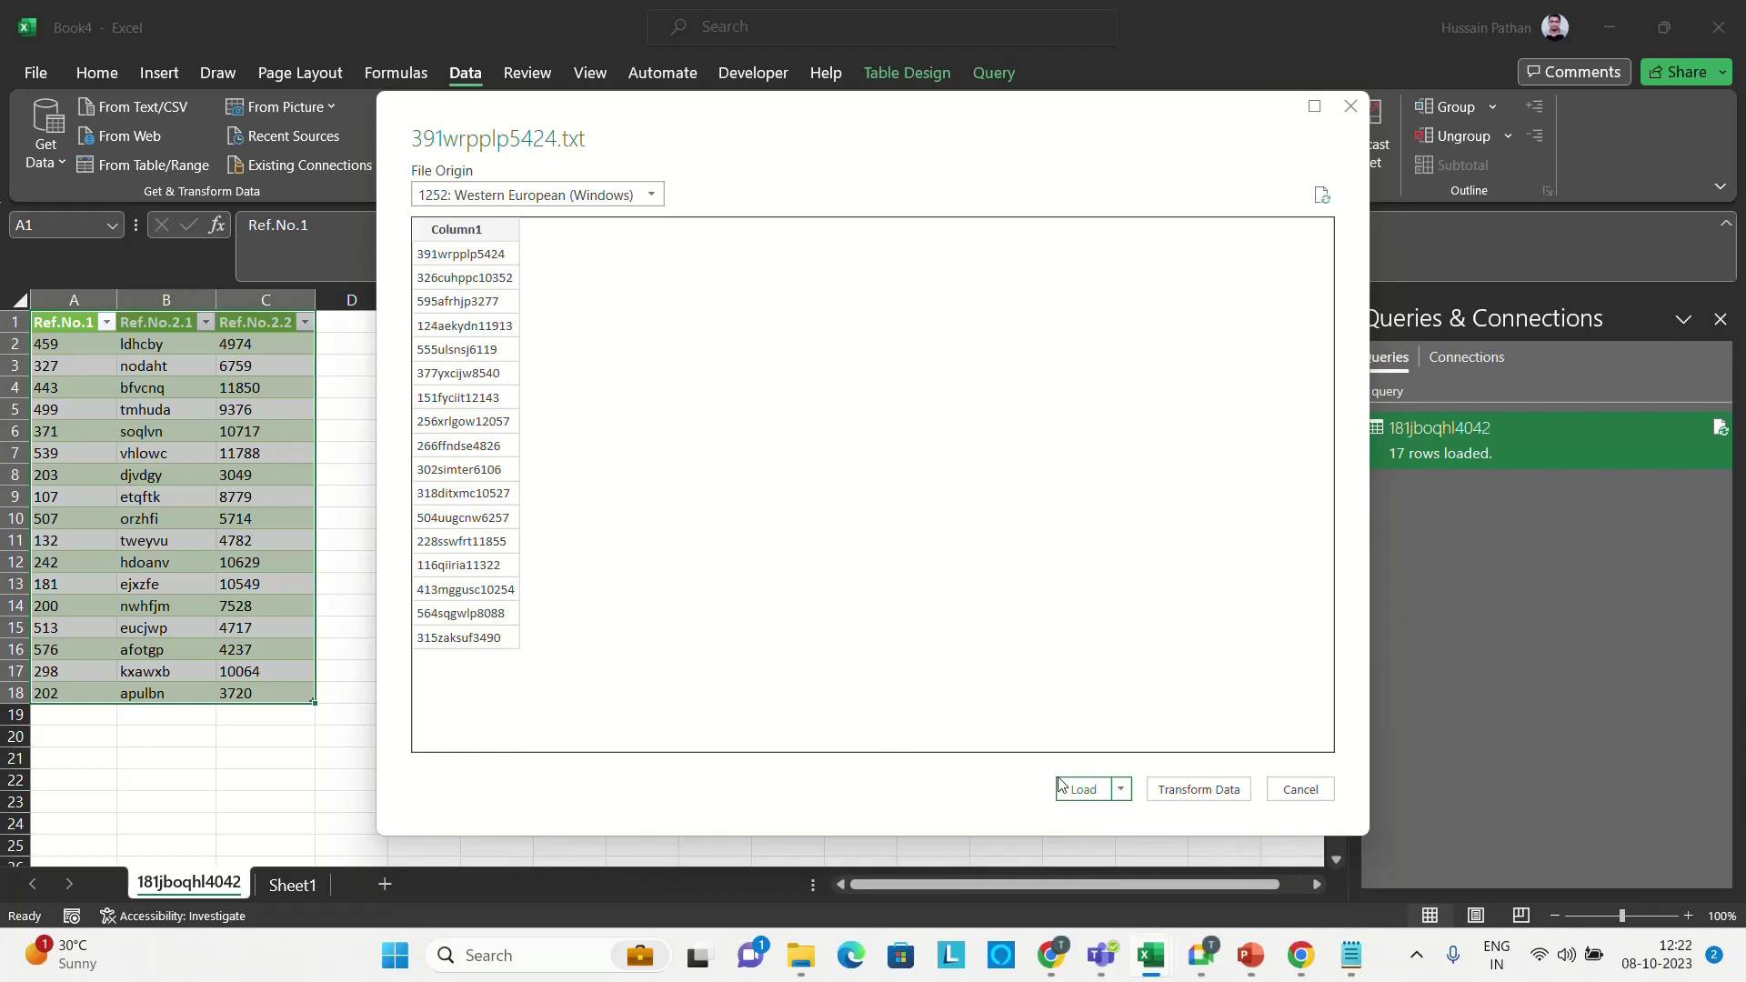
left_click(1299, 788)
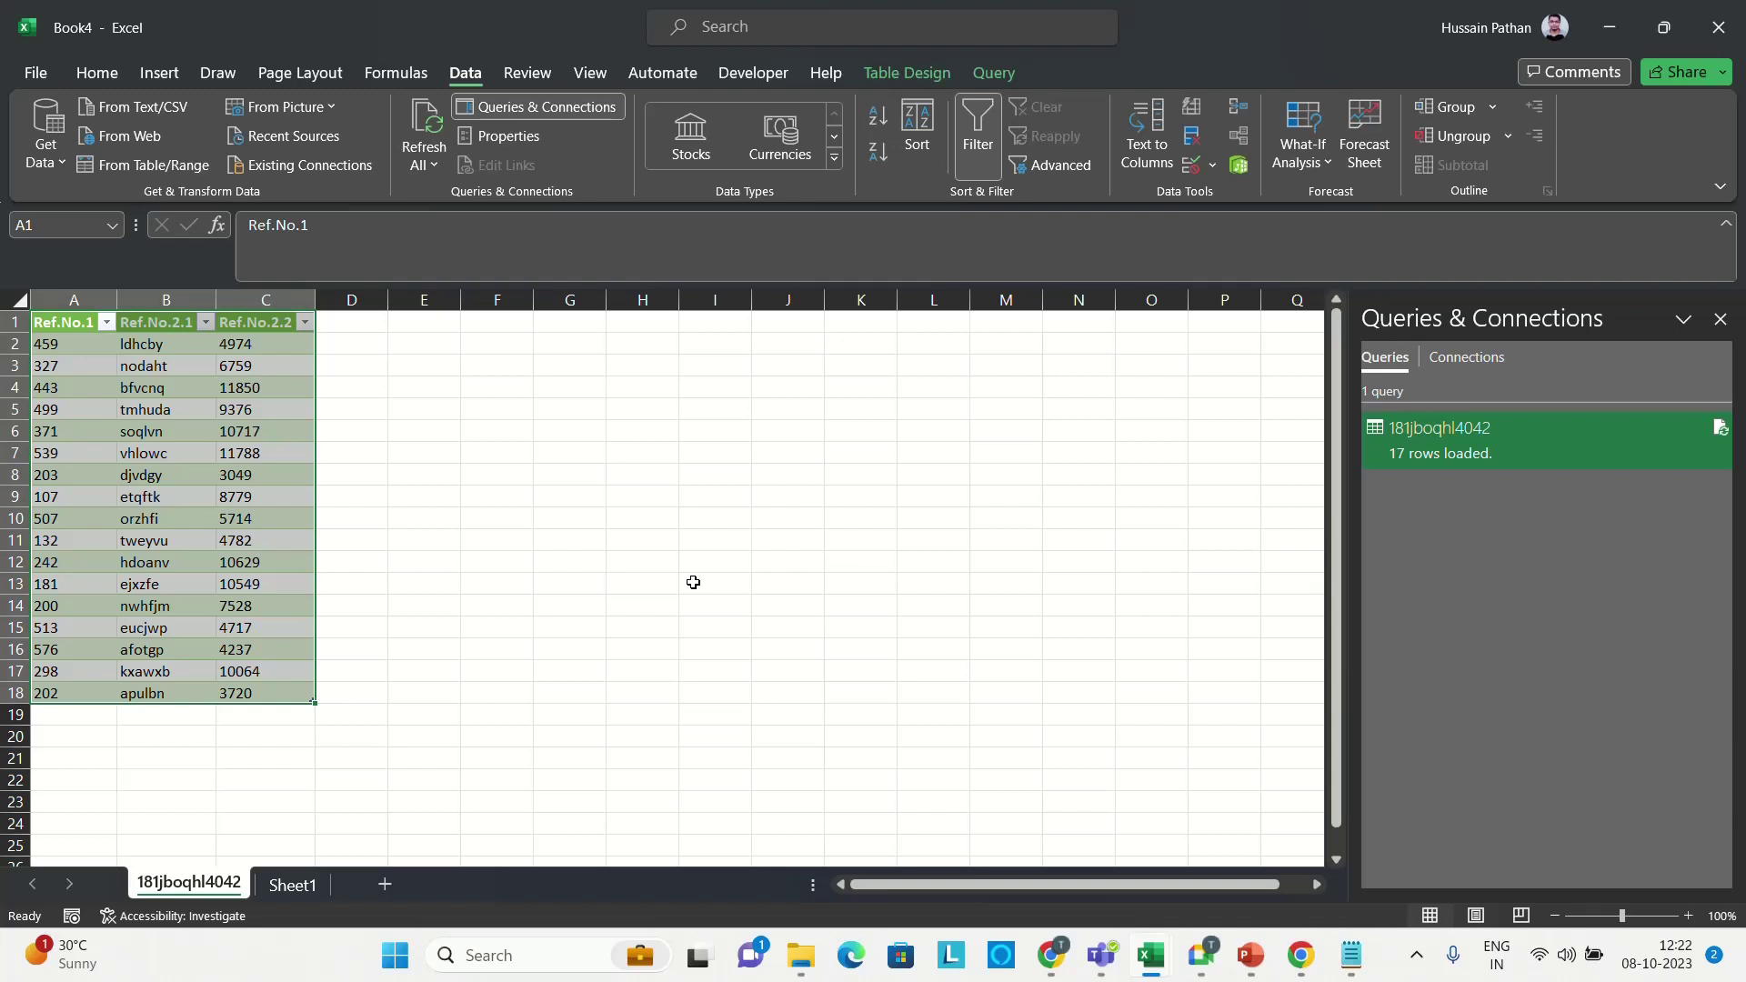
- Change the 181jboqhl4042 query's load setting to Only Create Connection and accept the deletion of its table
left_click(693, 582)
left_click(201, 458)
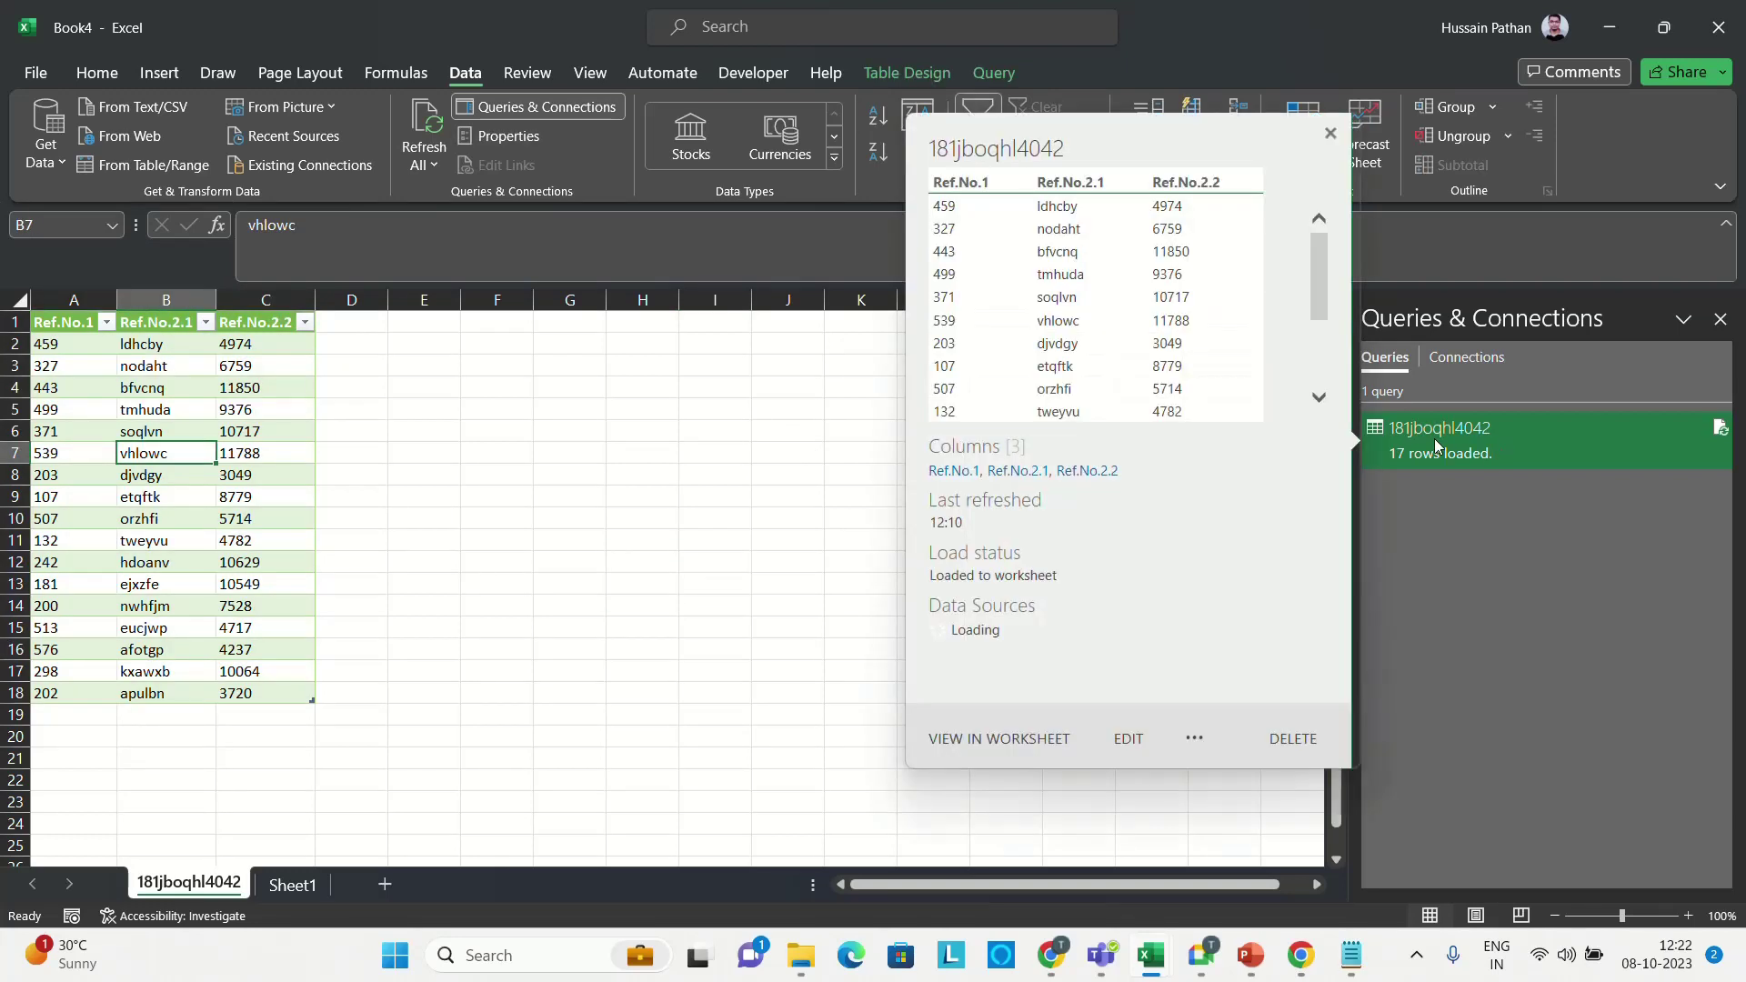
right_click(1434, 439)
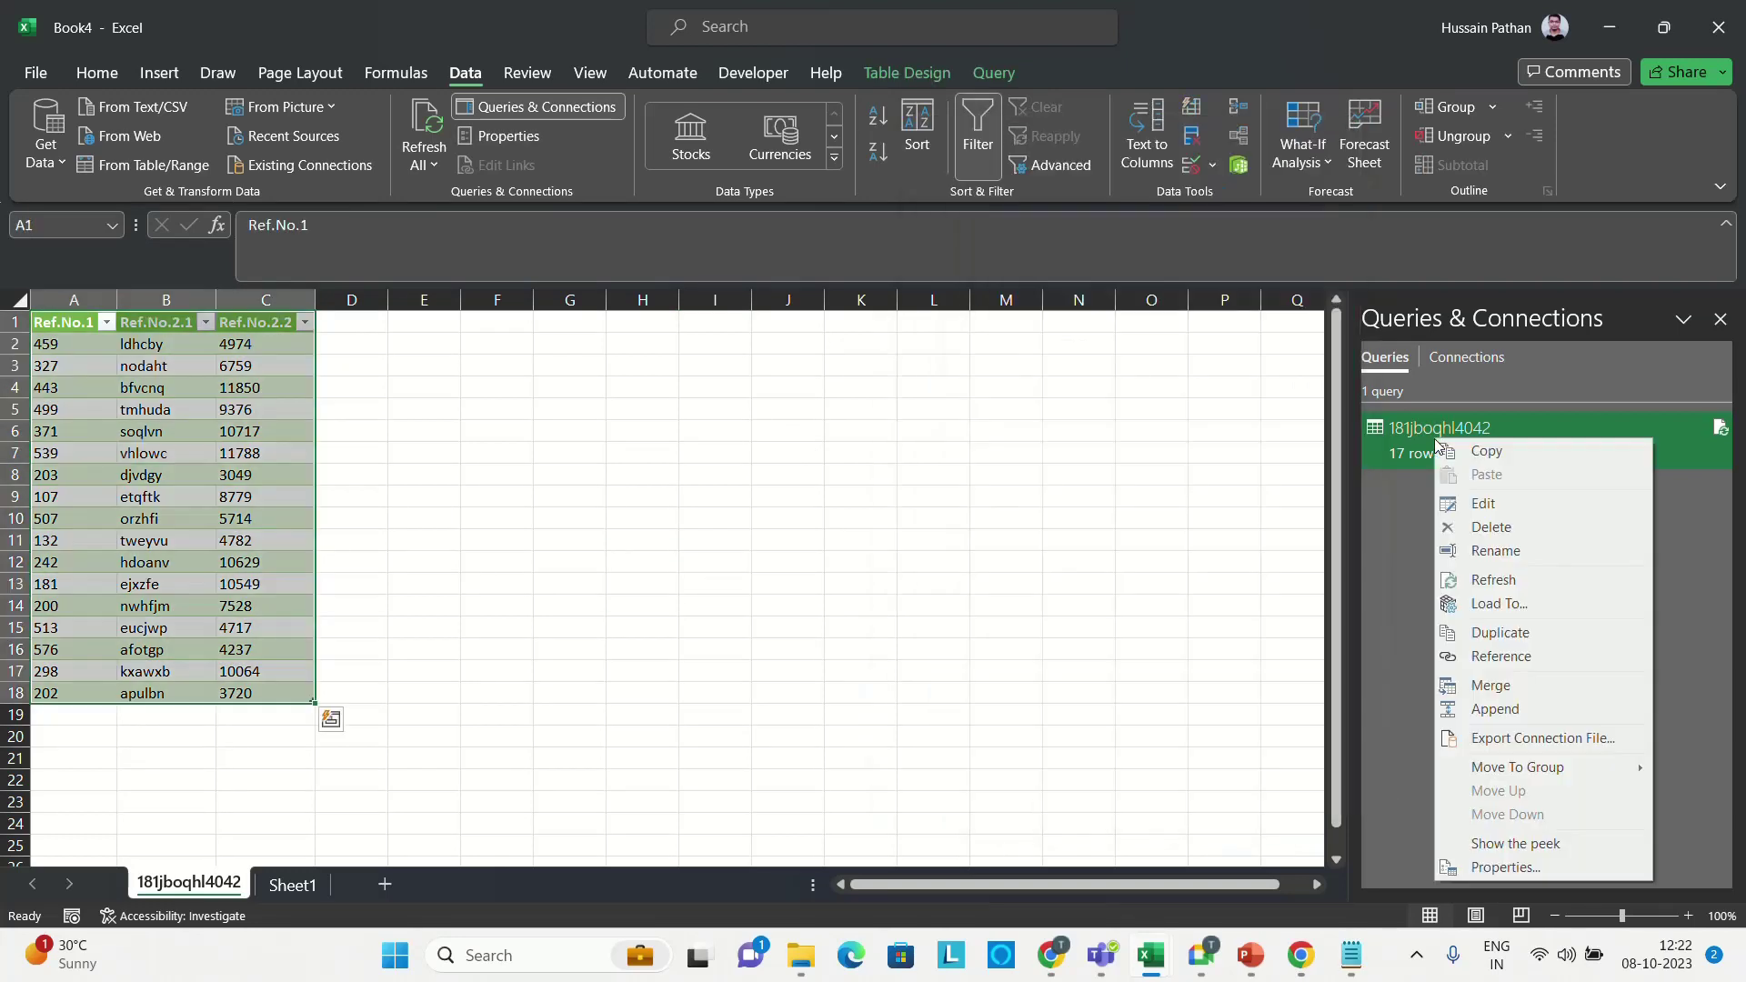
left_click(1499, 606)
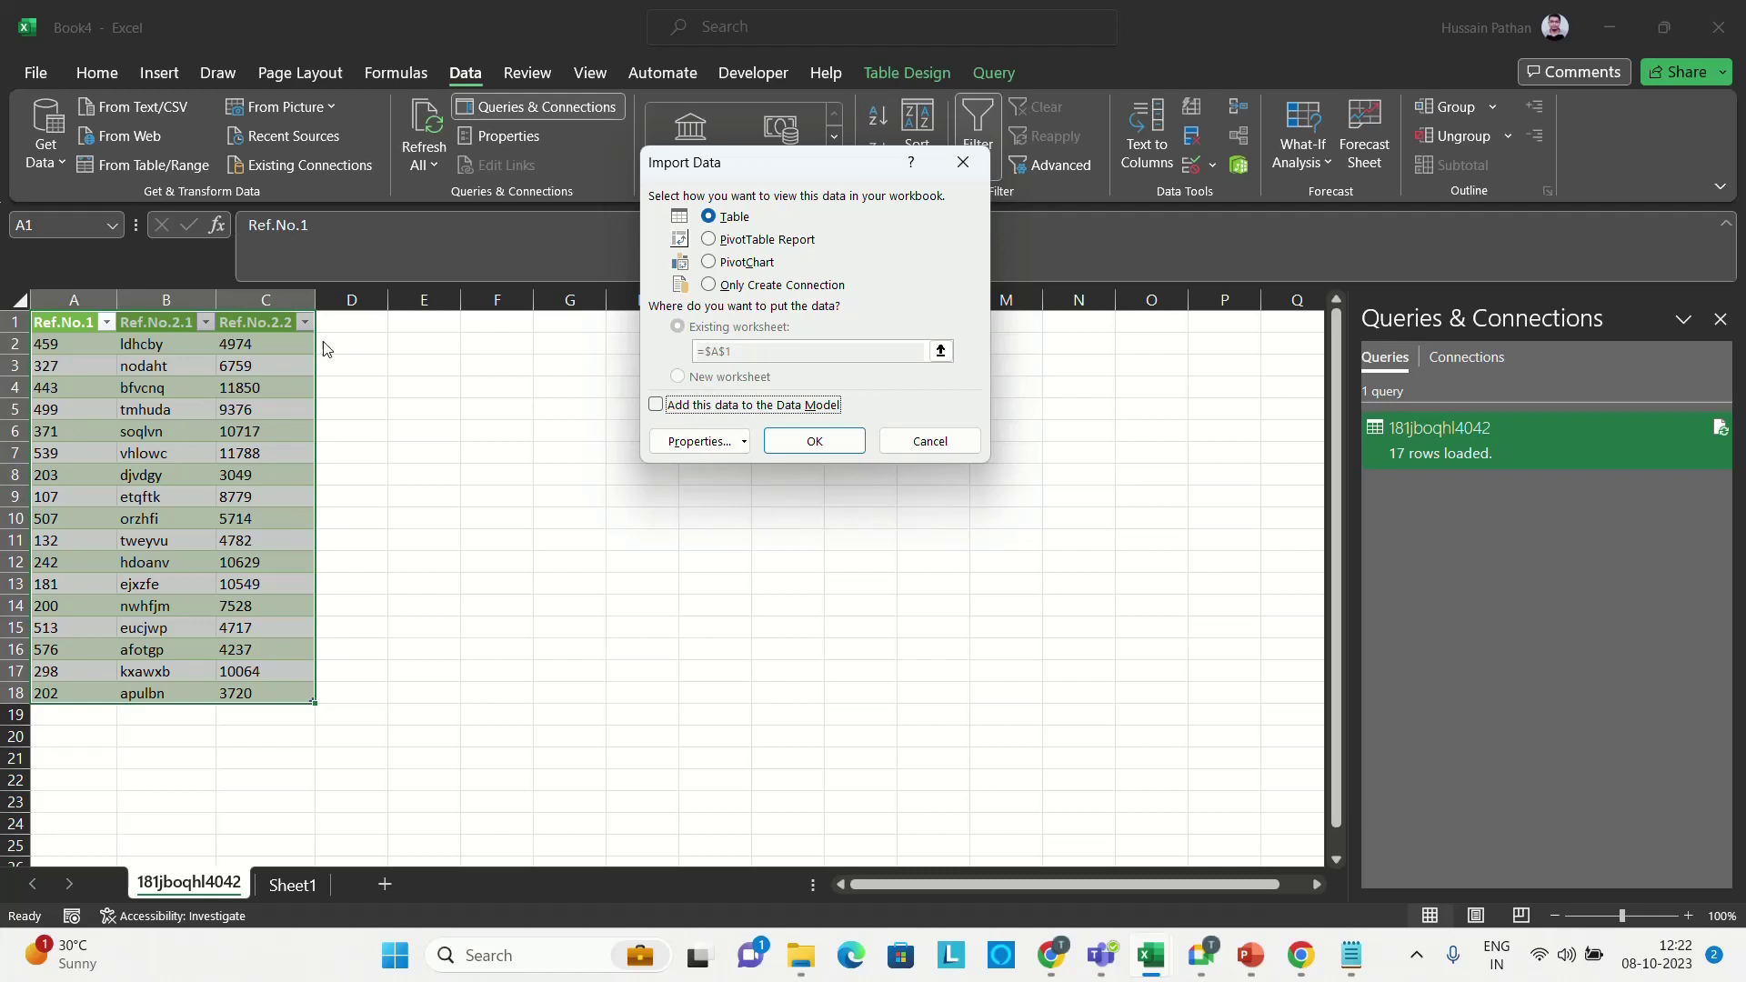
left_click(740, 289)
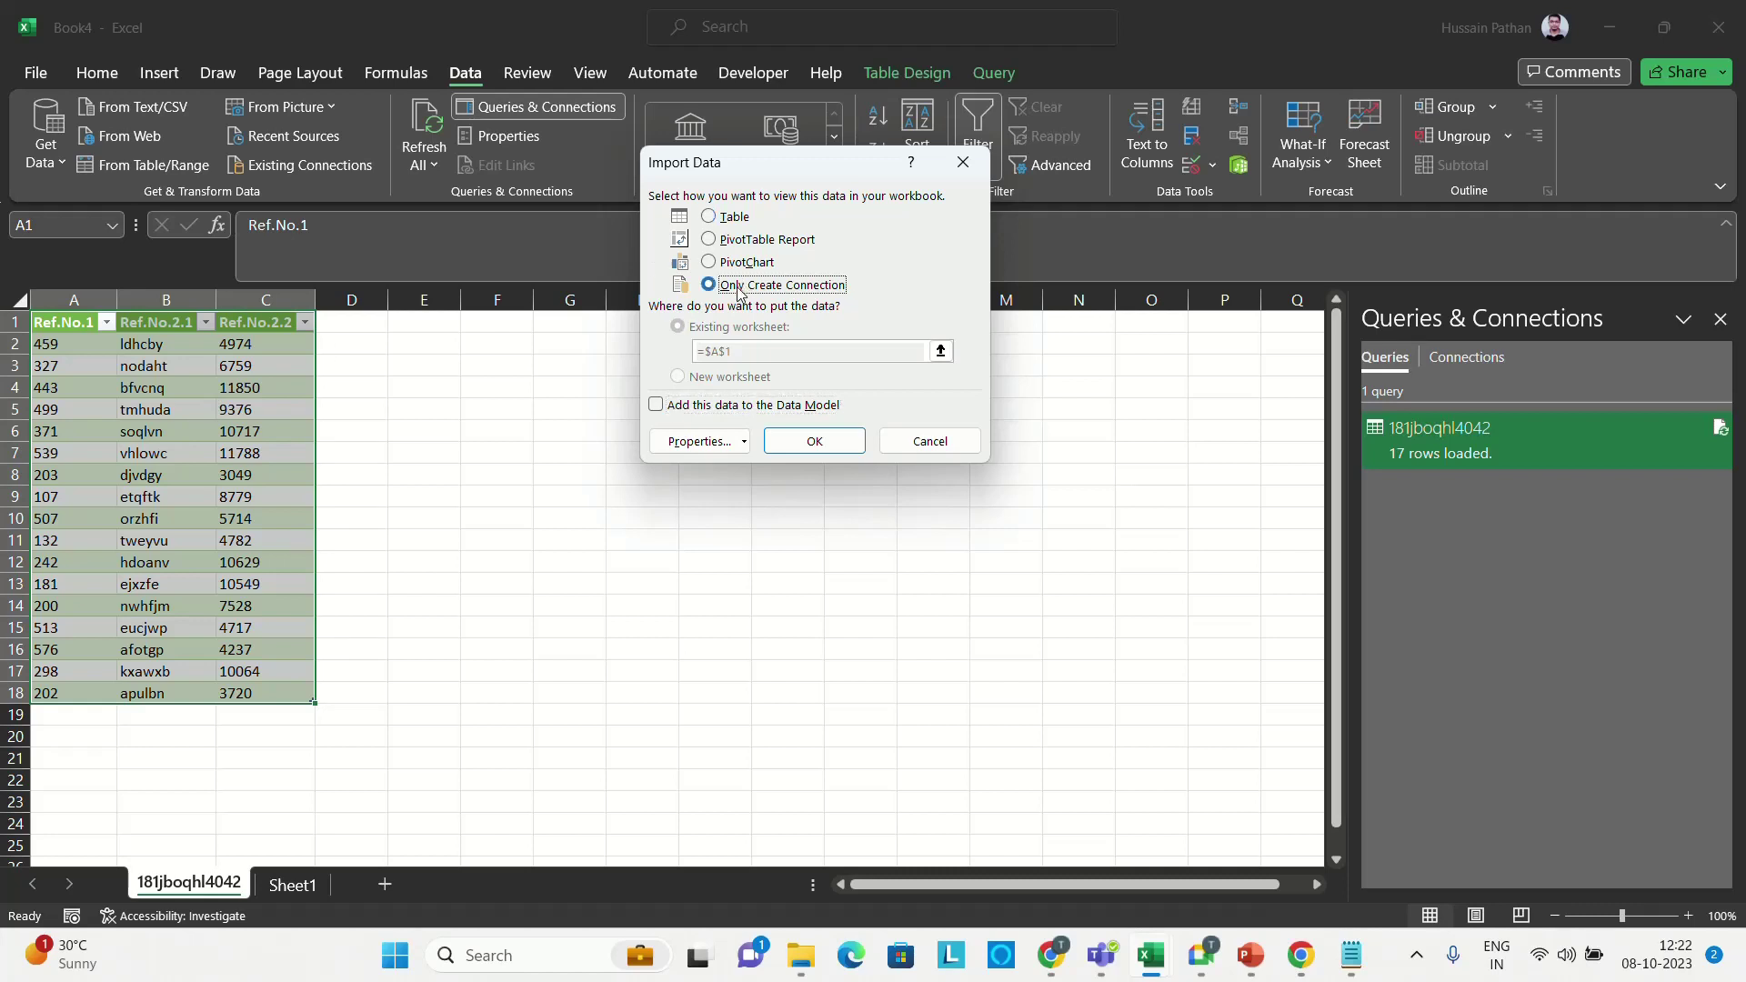
left_click(816, 443)
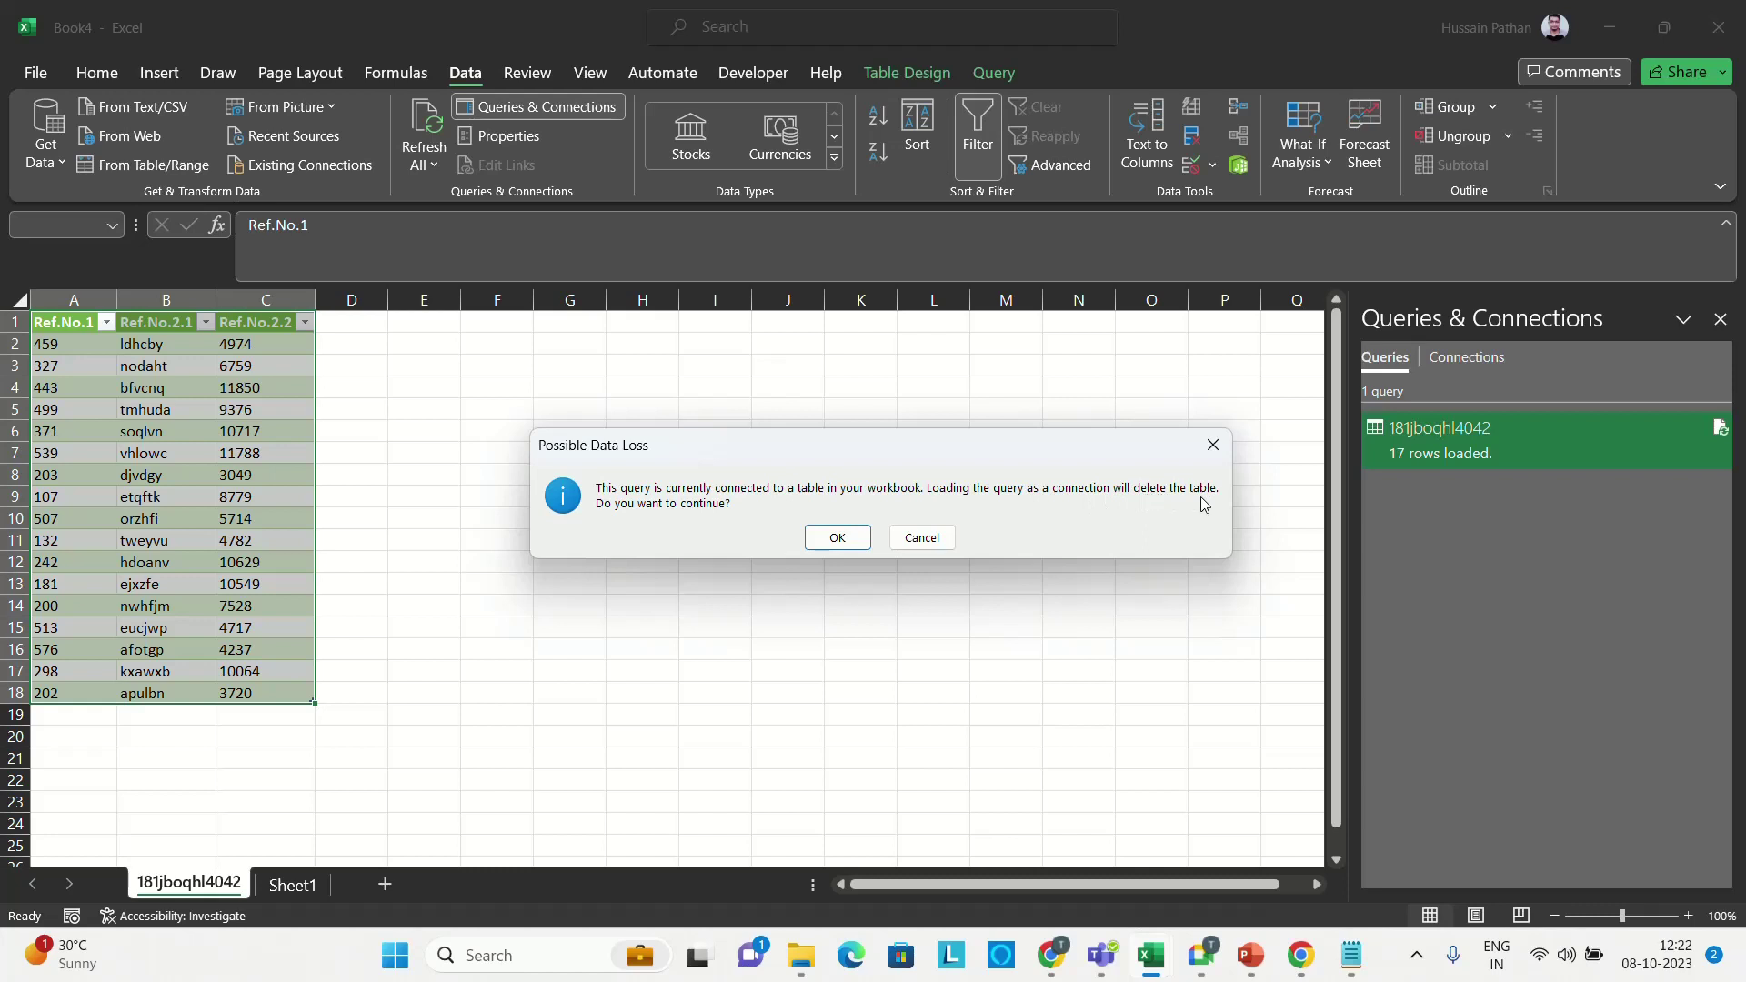
left_click(835, 538)
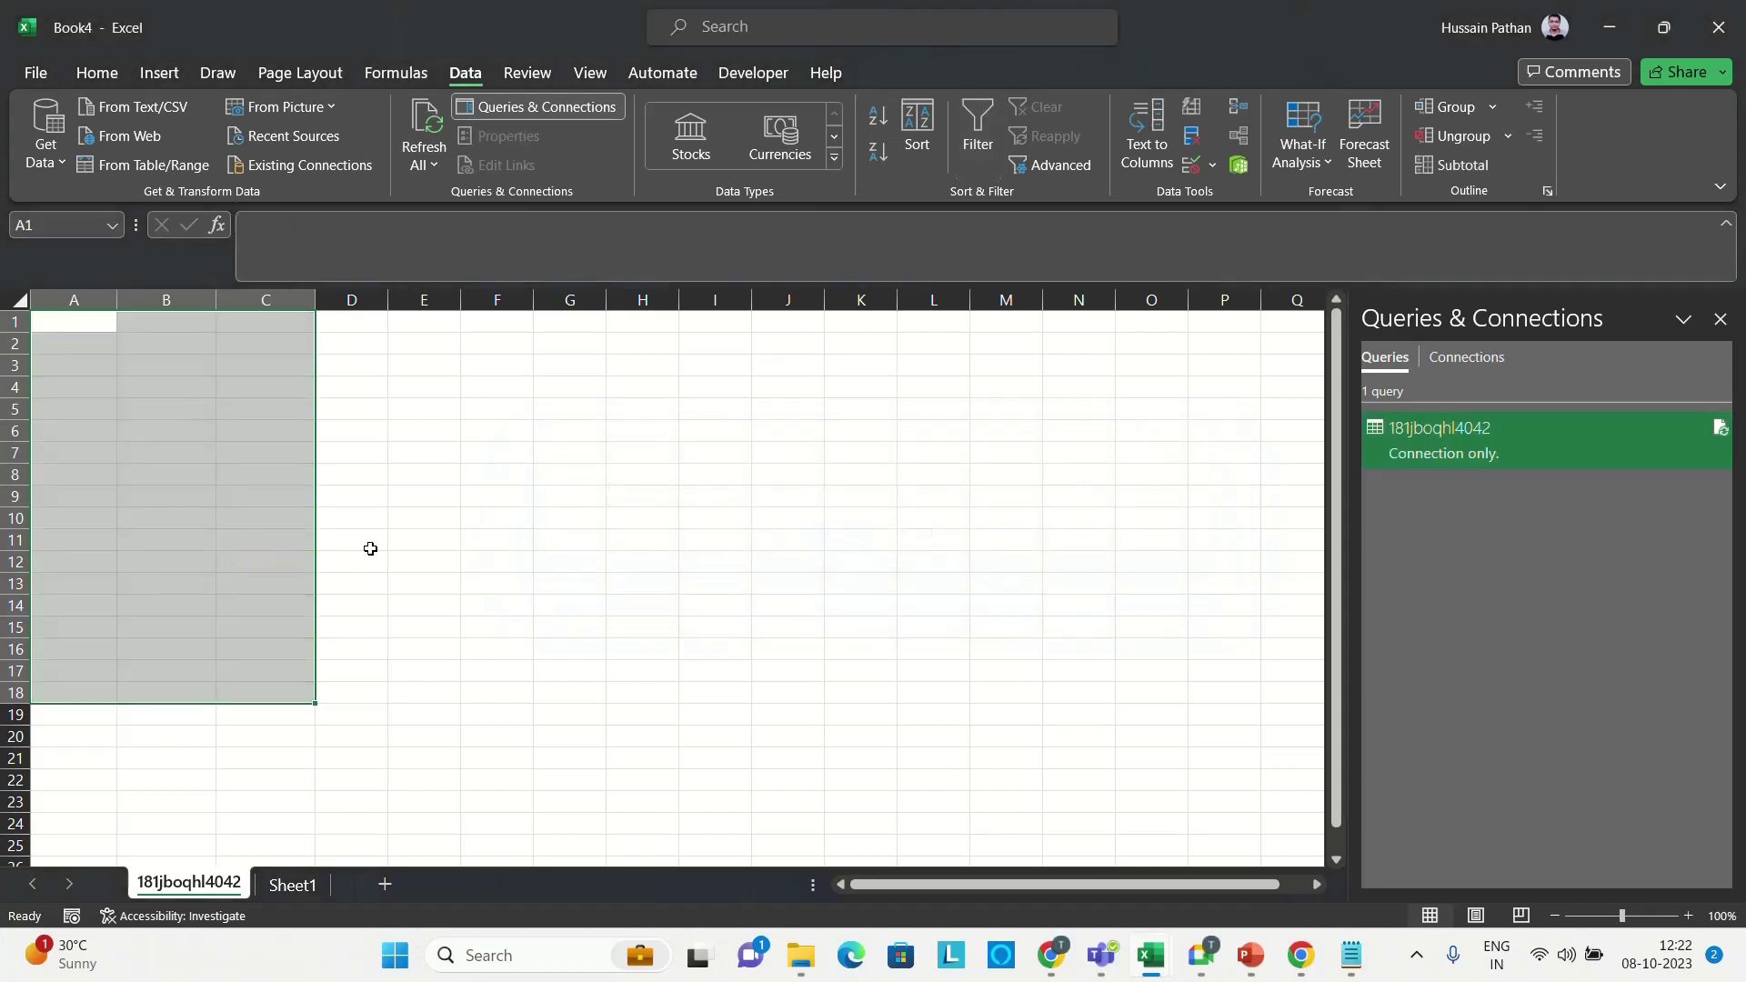
- Move the 181jboqhl4042 worksheet after Sheet1
left_click(425, 559)
left_click(223, 383)
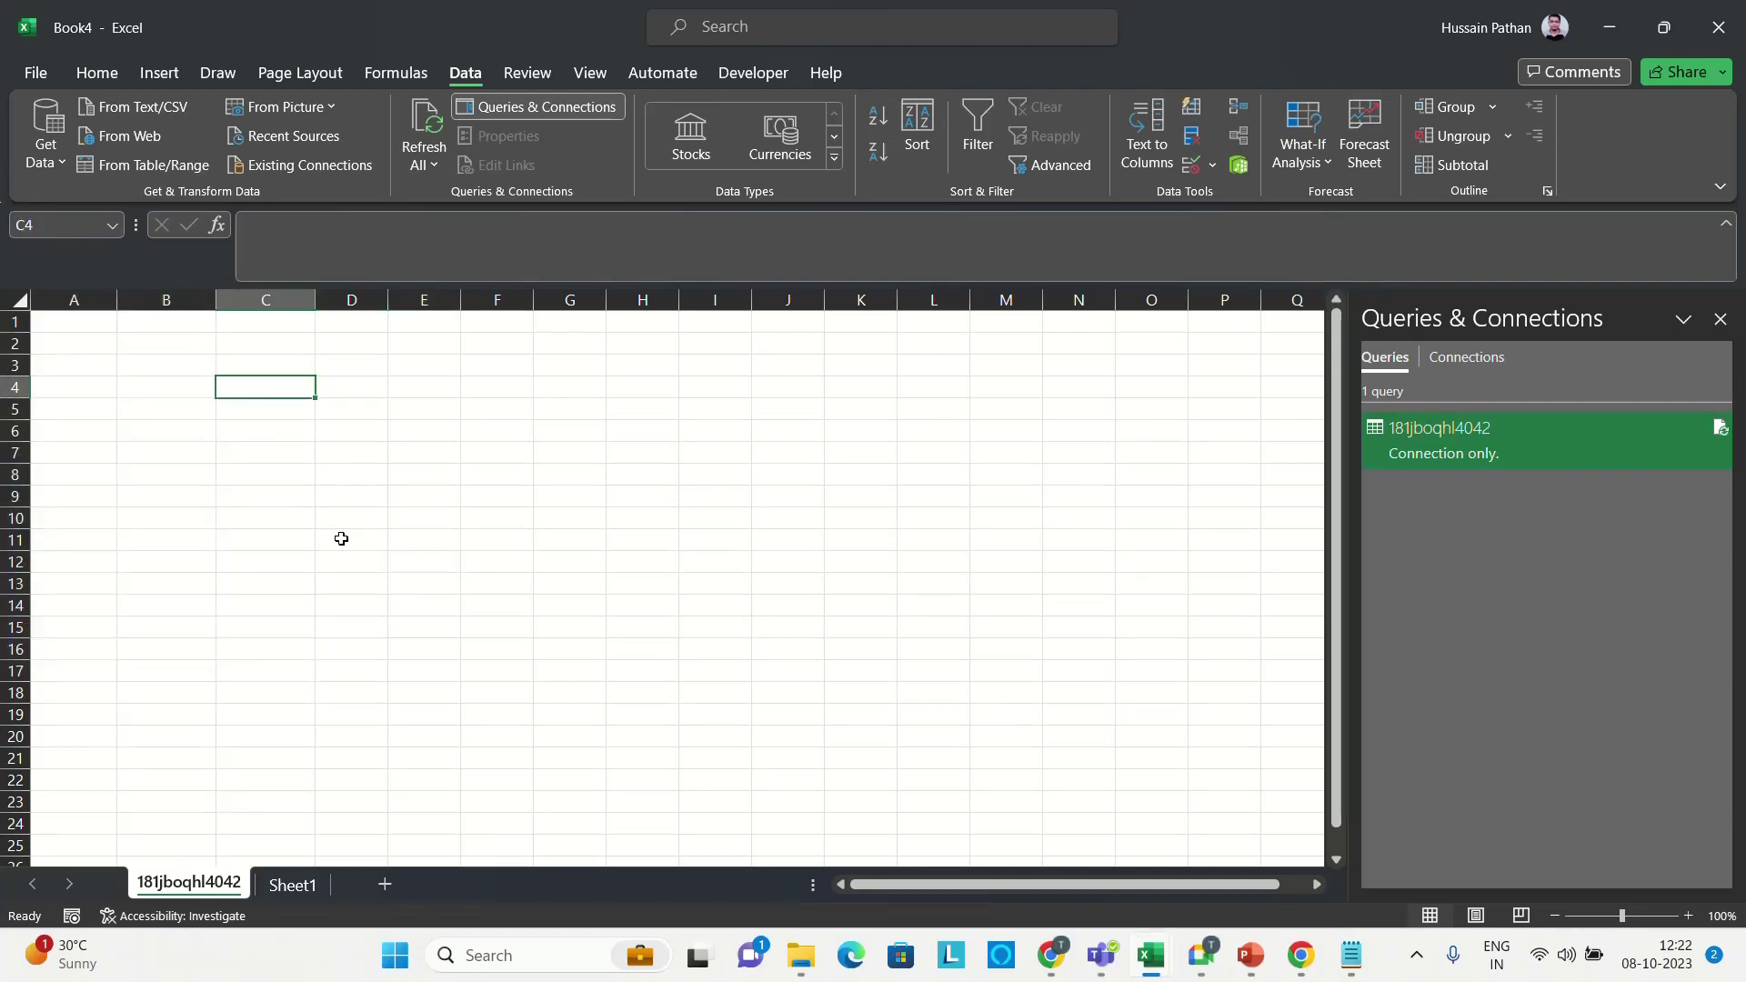
left_click(270, 887)
left_click_drag(208, 887, 510, 525)
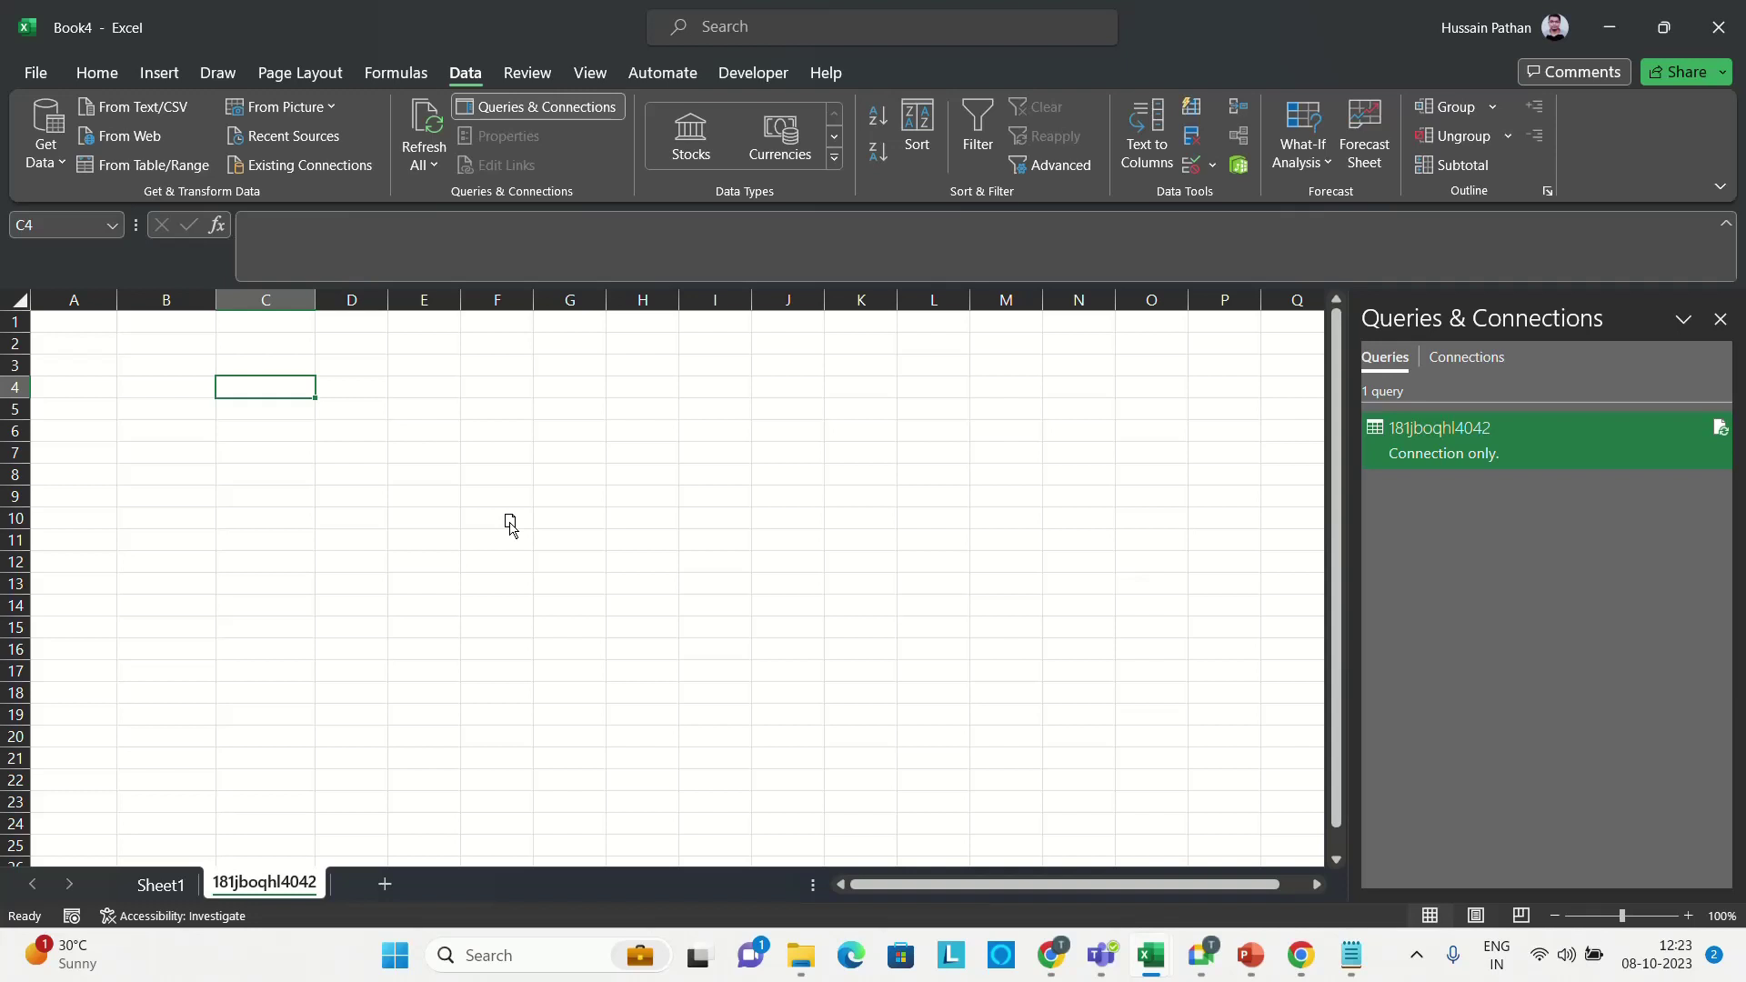
- Try to load the connection-only 181jboqhl4042 query as a table in the existing worksheet at cell A1
left_click(95, 314)
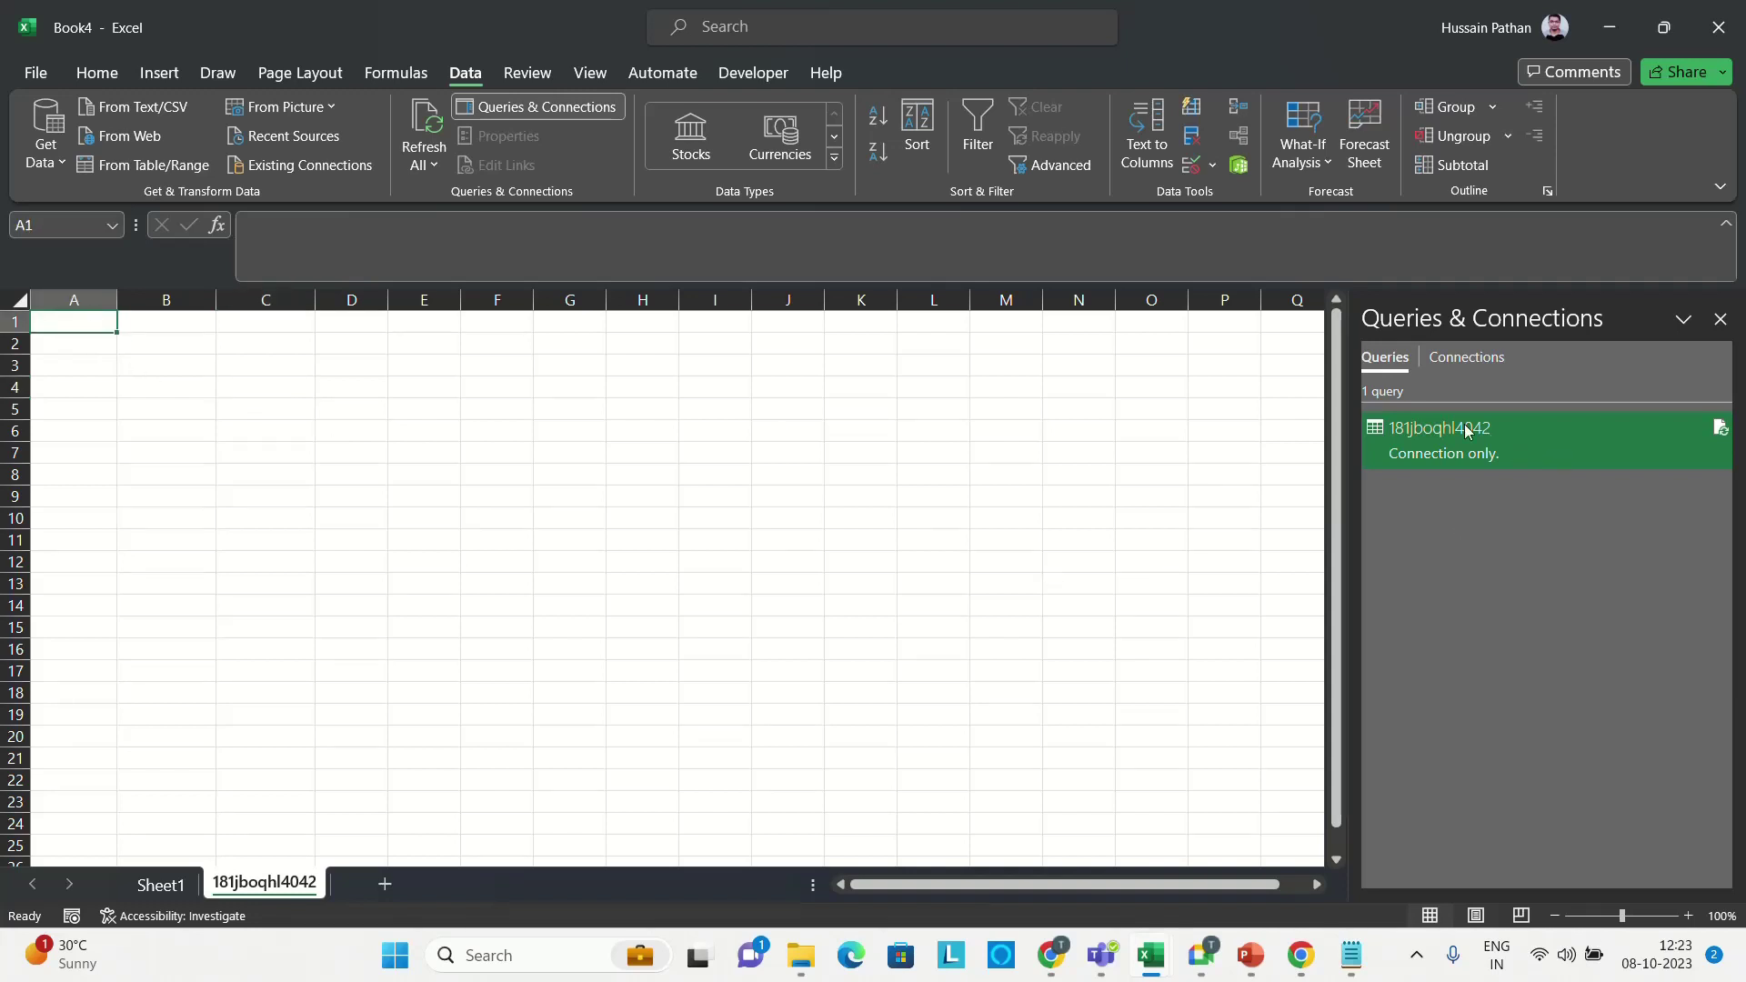
mouse_move(1455, 439)
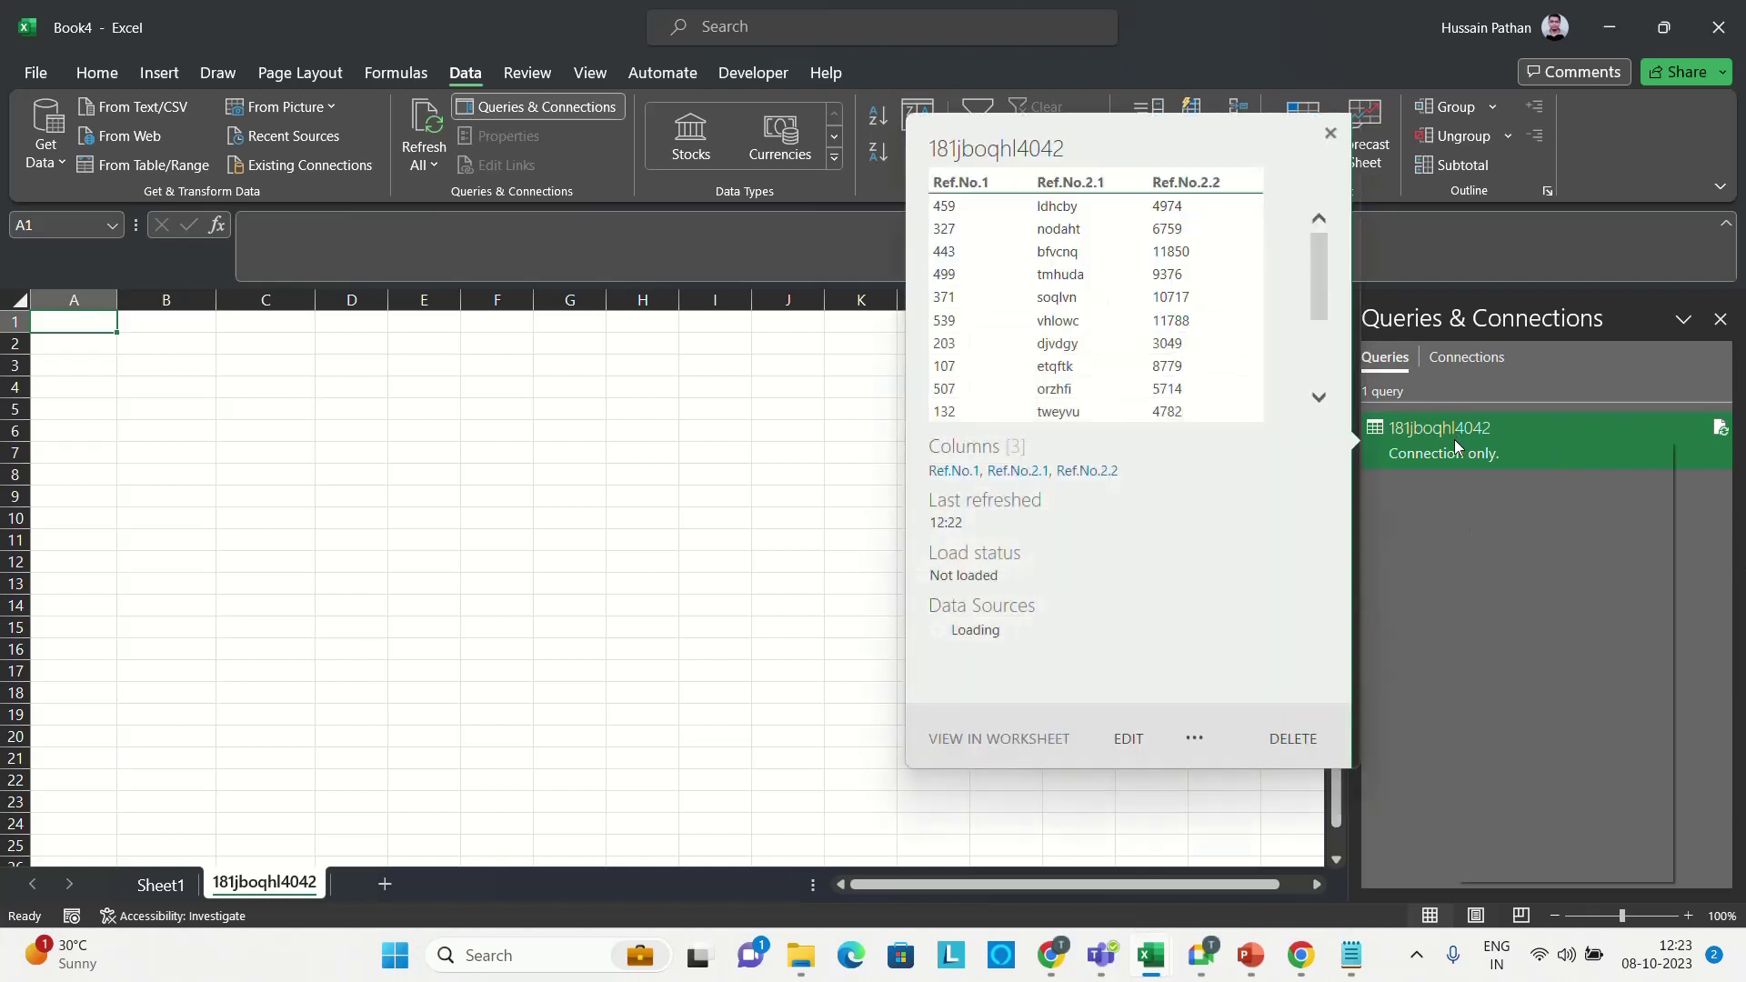
right_click(1454, 440)
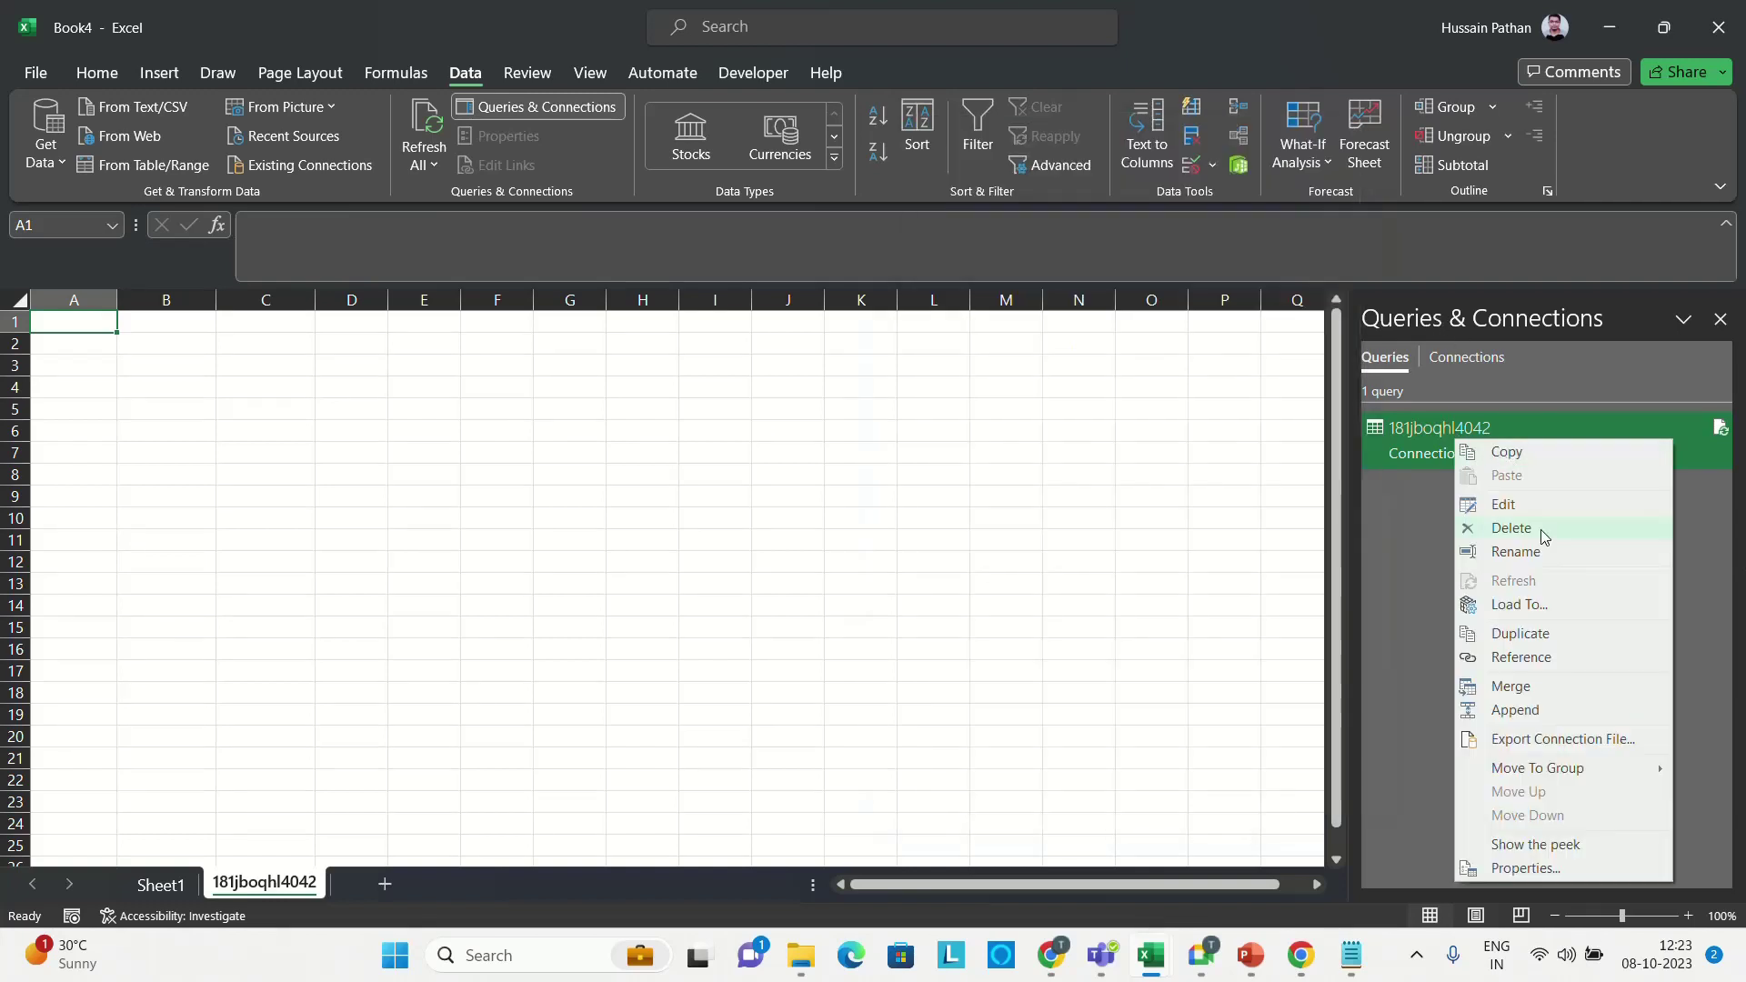
left_click(1536, 603)
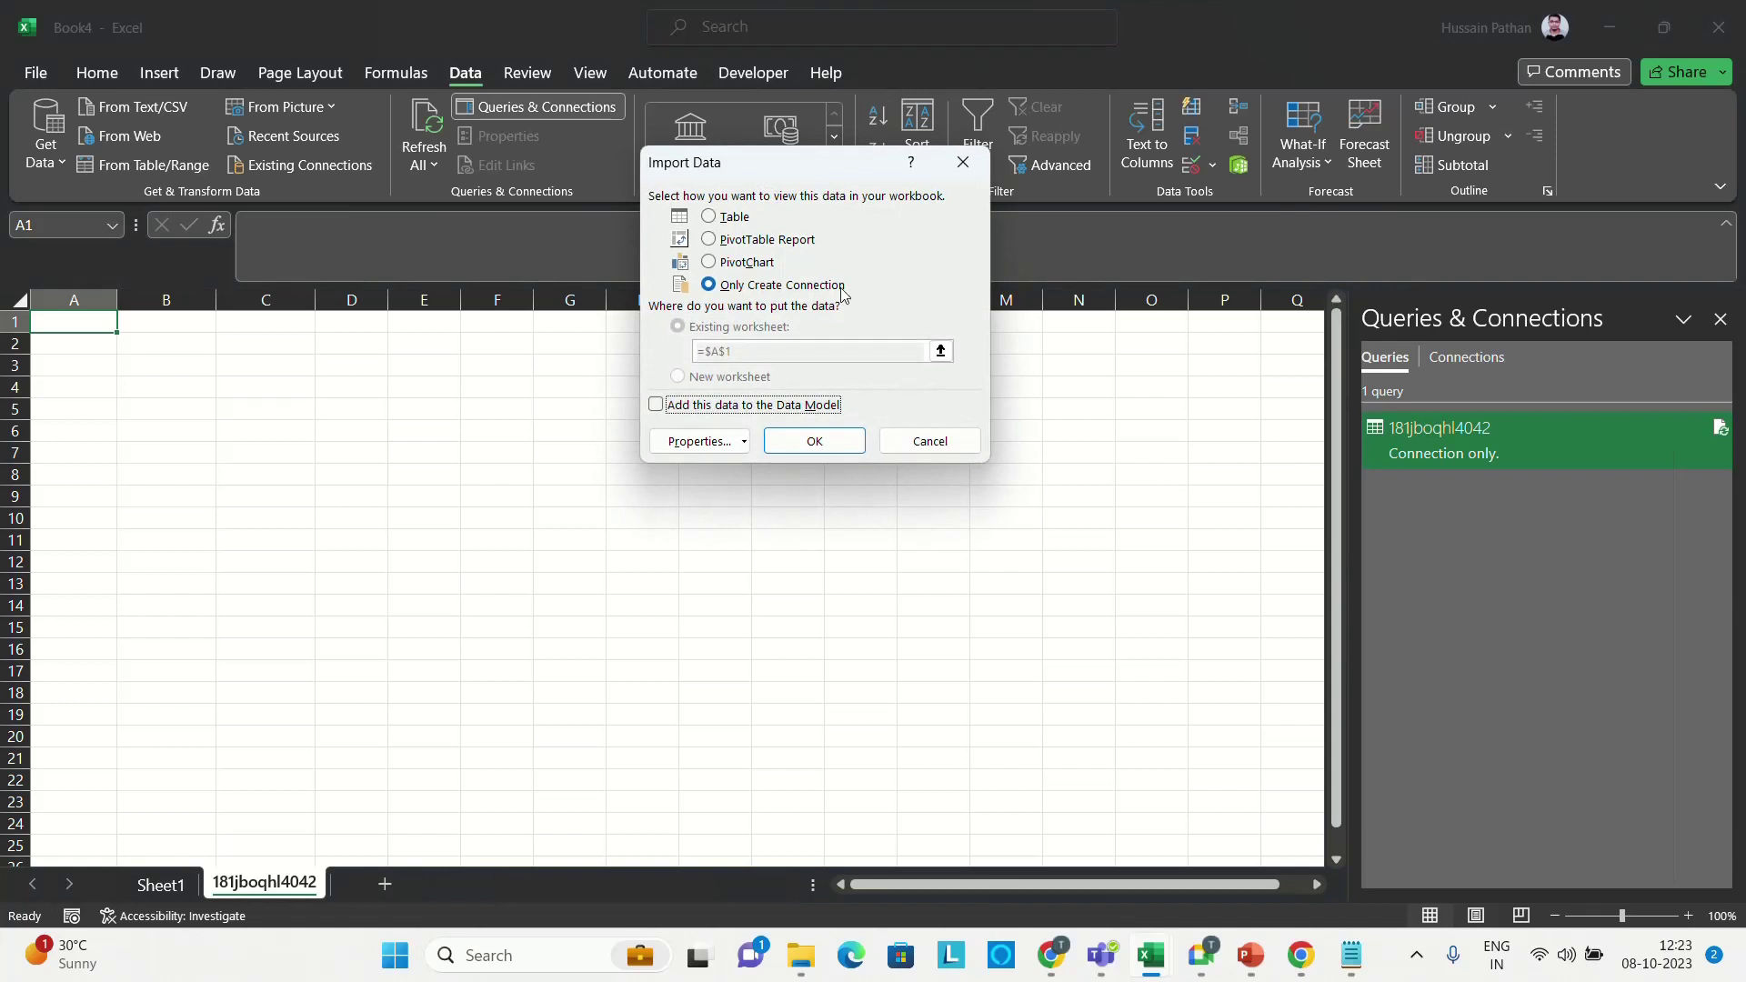
left_click(710, 216)
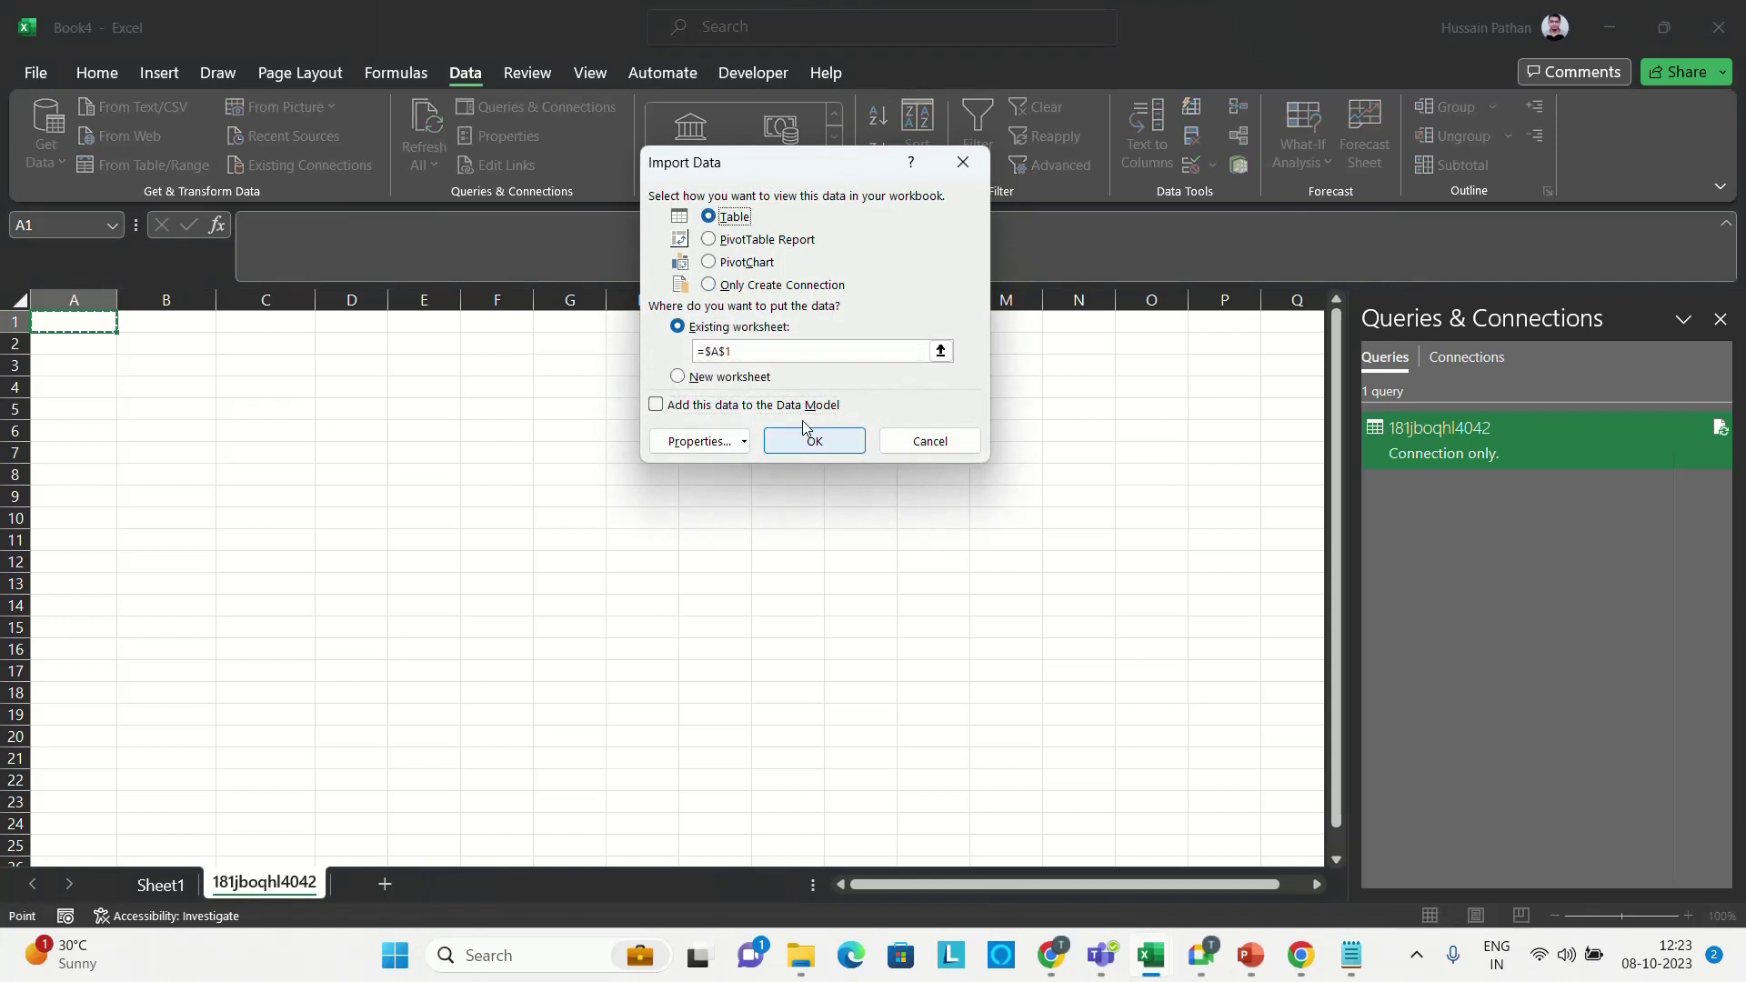
left_click(739, 352)
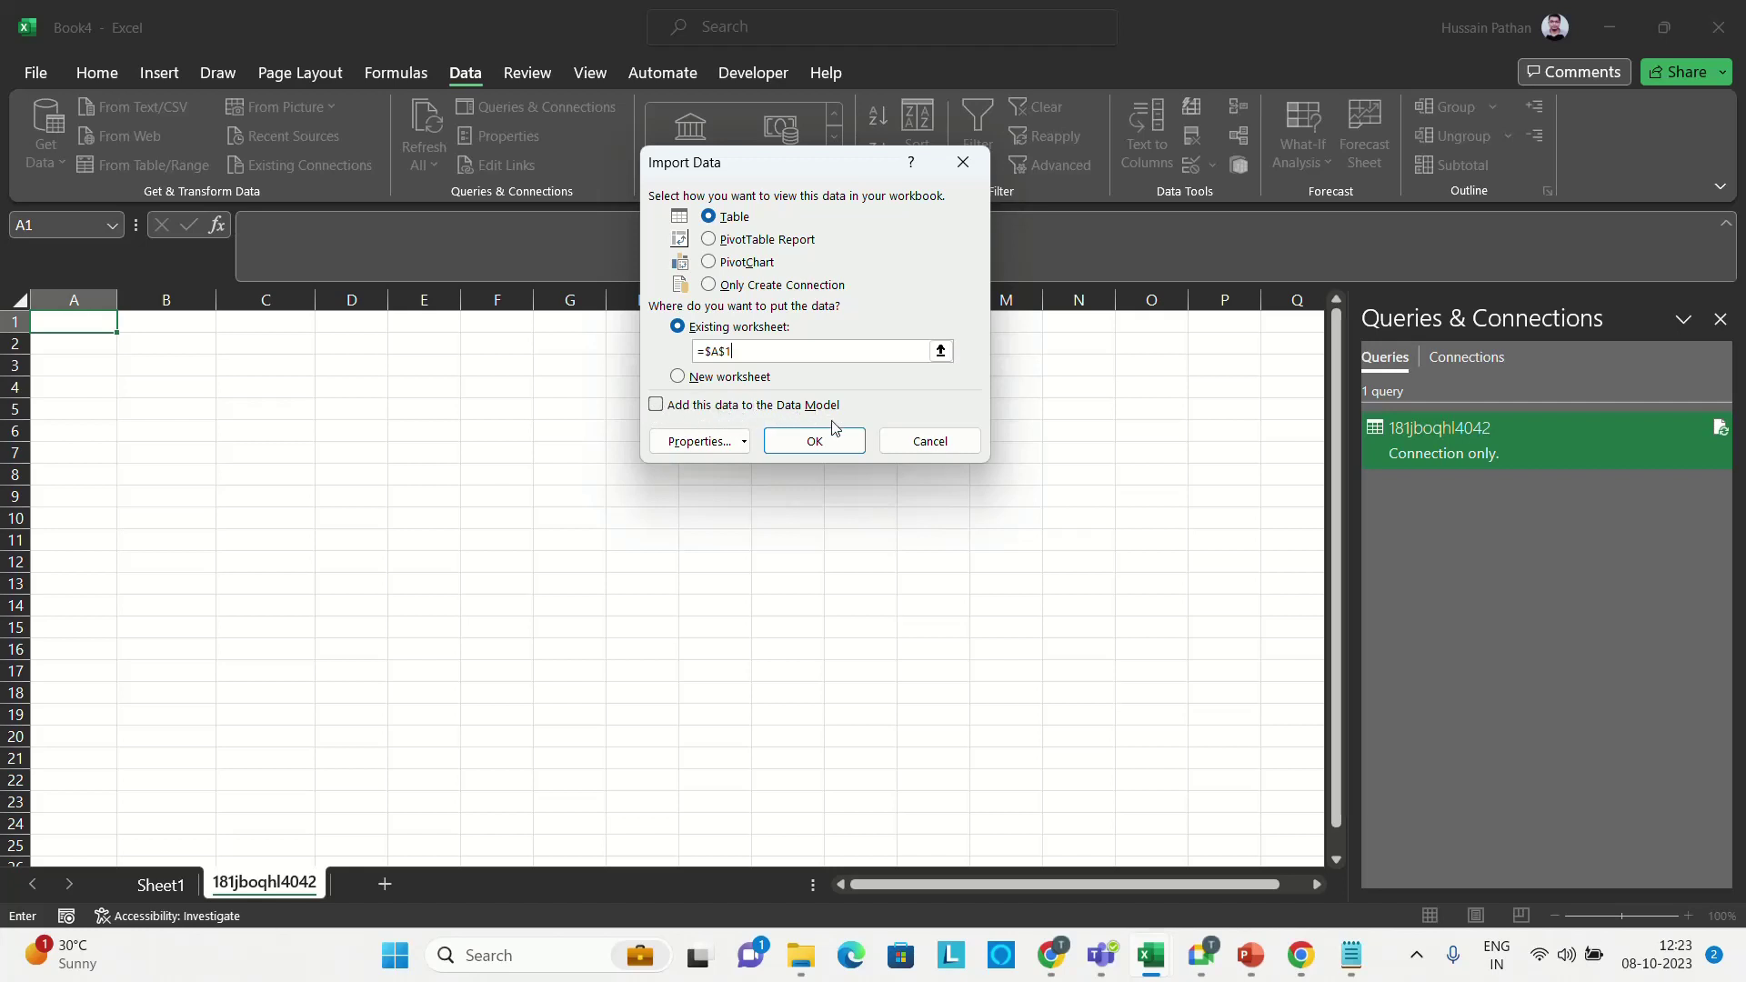
left_click(931, 441)
- Review the workbook's connections, then load the connection-only 181jboqhl4042 query as a table in the existing worksheet at cell A1
left_click(1497, 357)
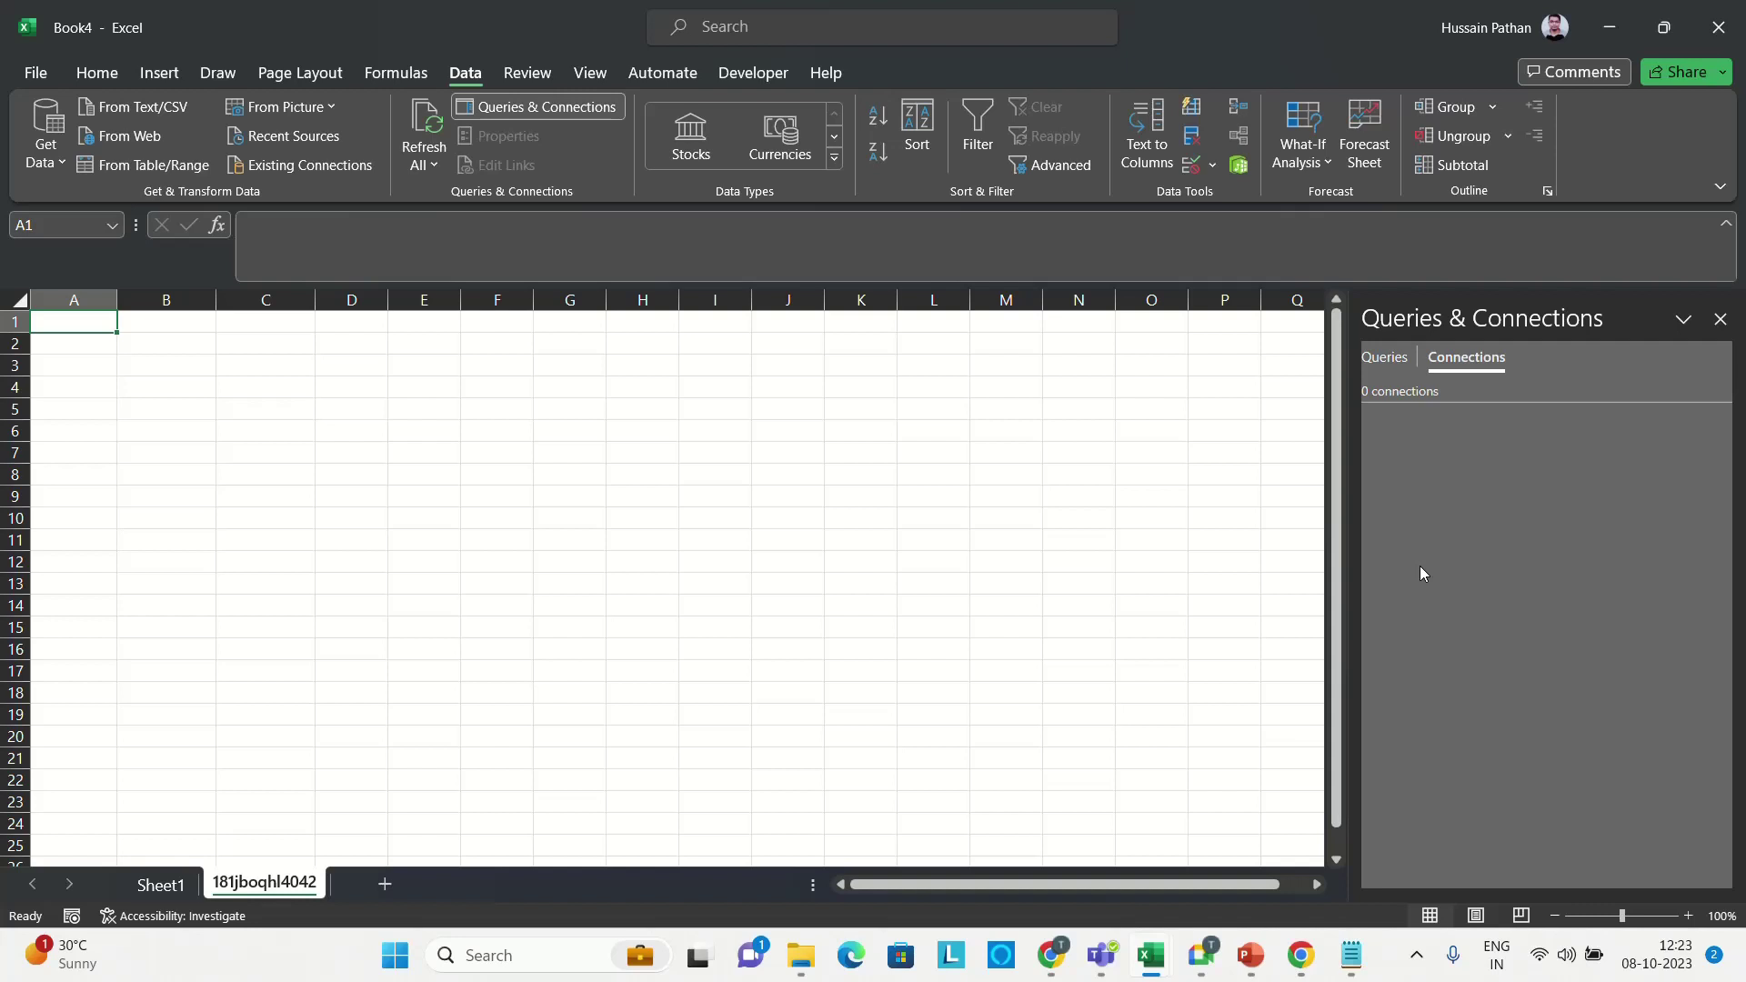
left_click(1386, 358)
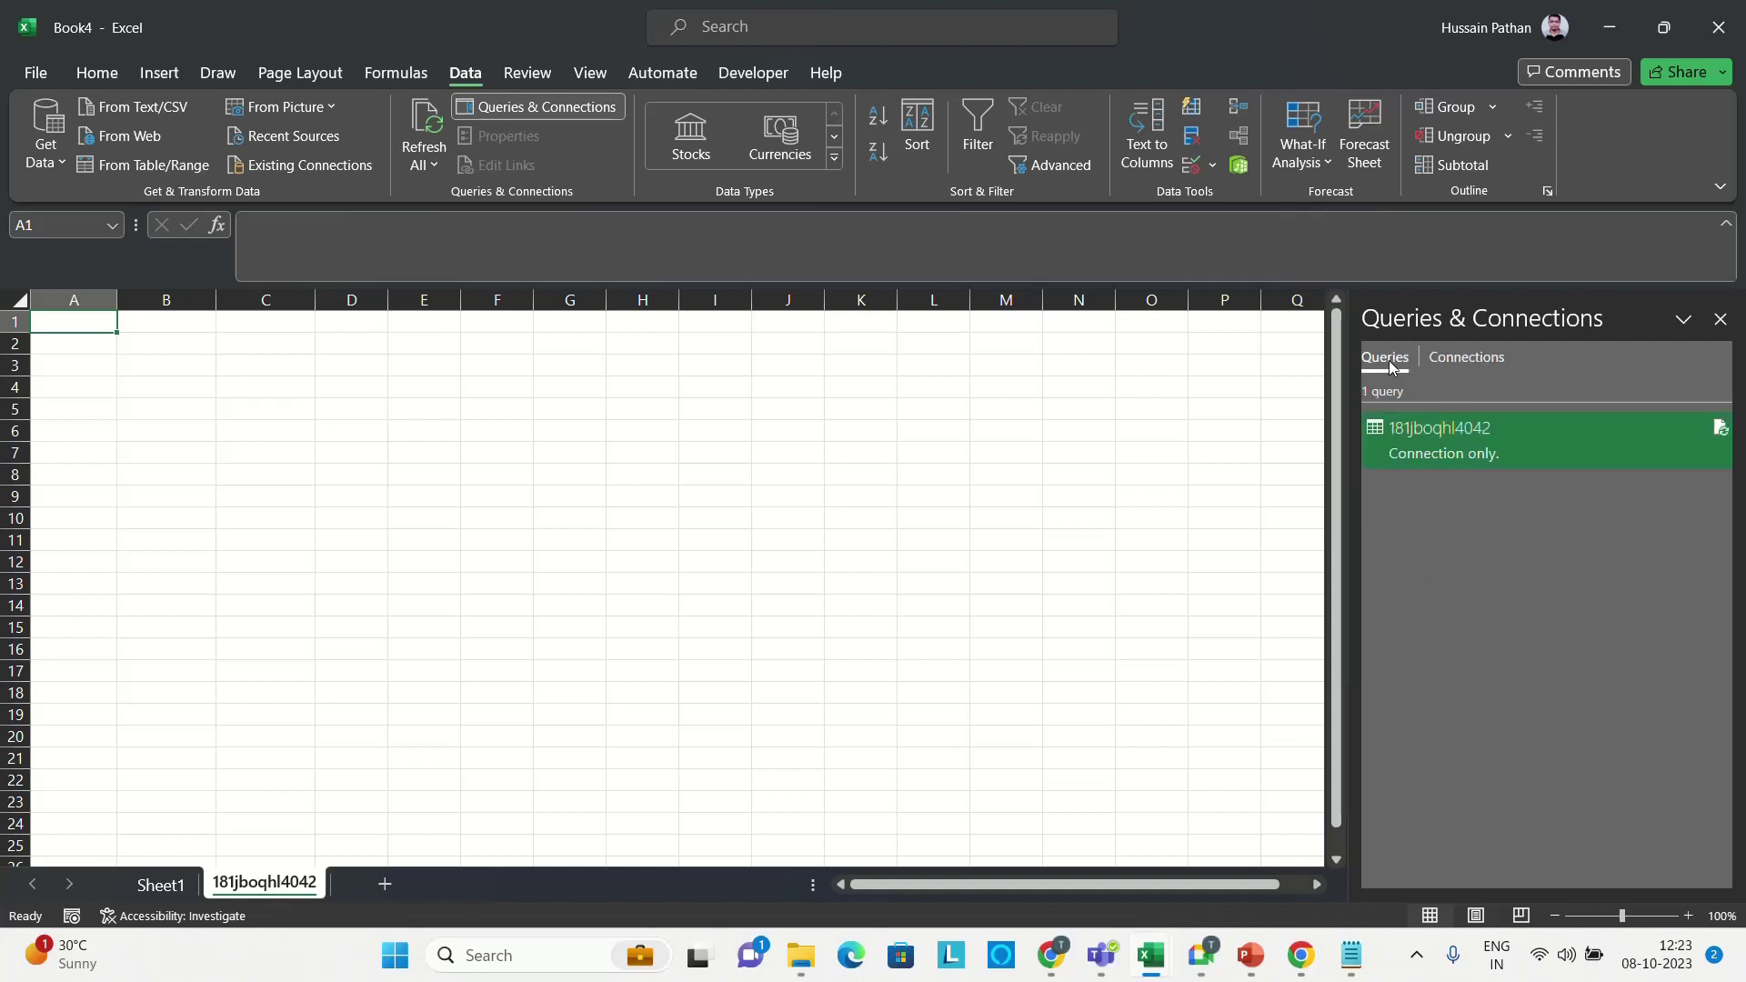
right_click(1421, 429)
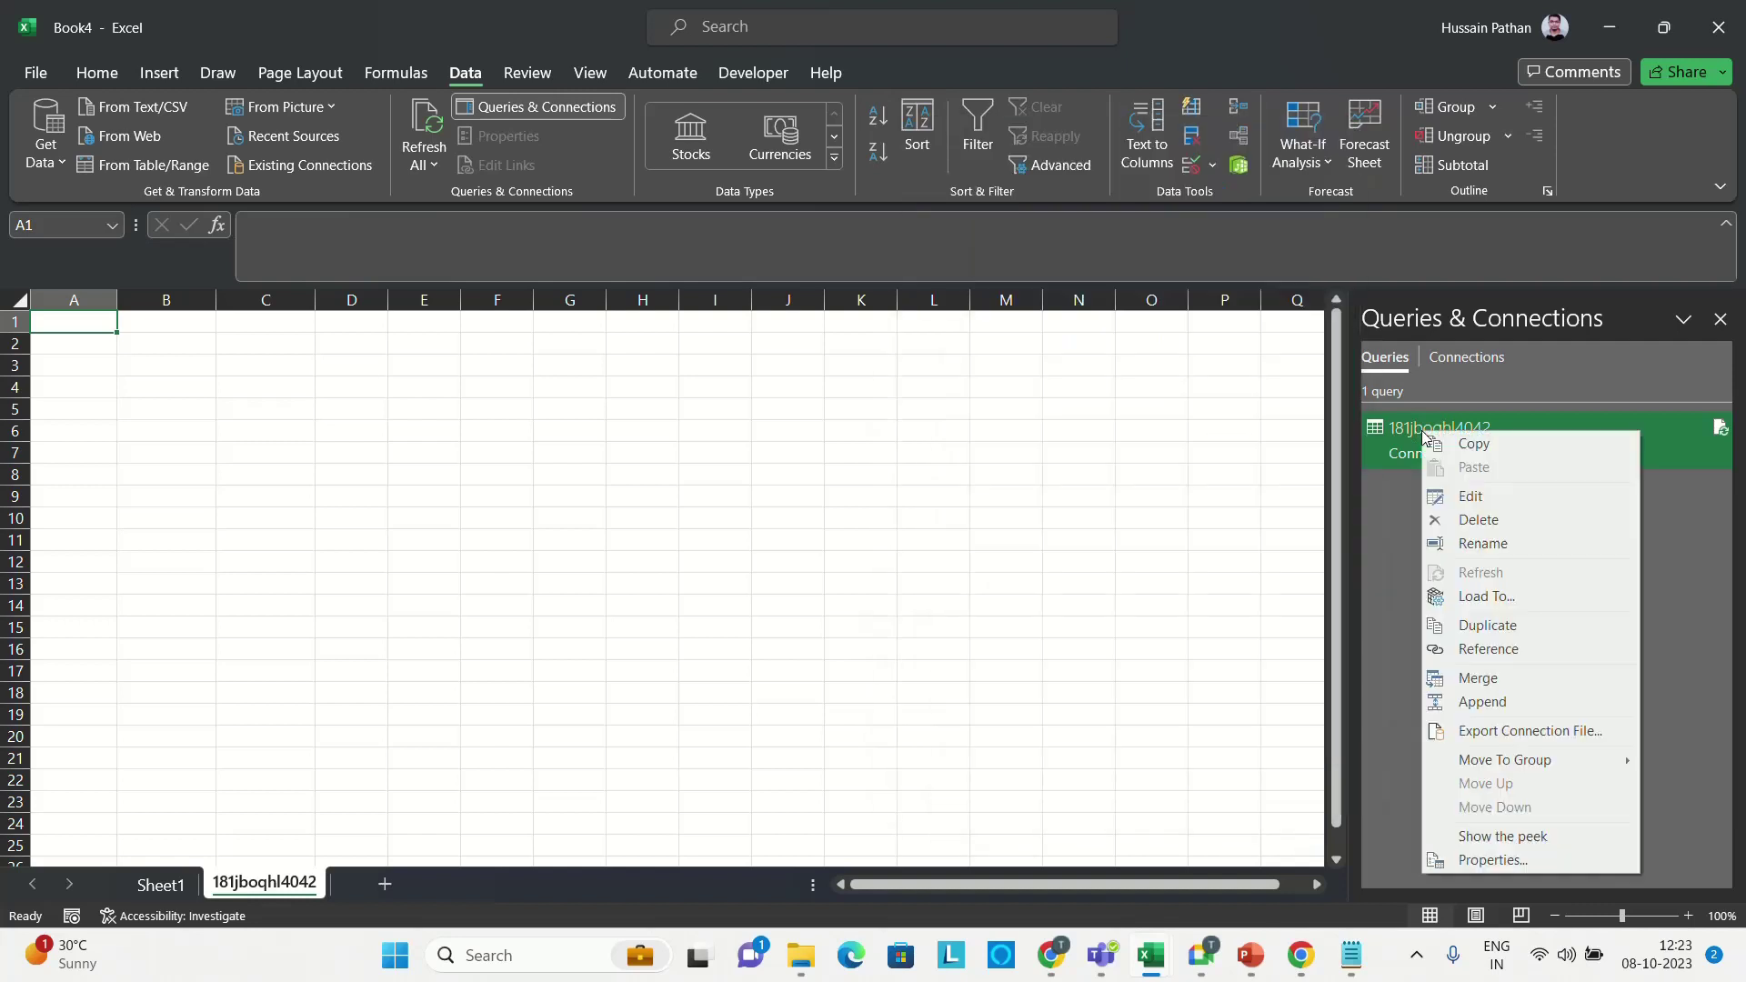
left_click(1481, 596)
left_click(736, 219)
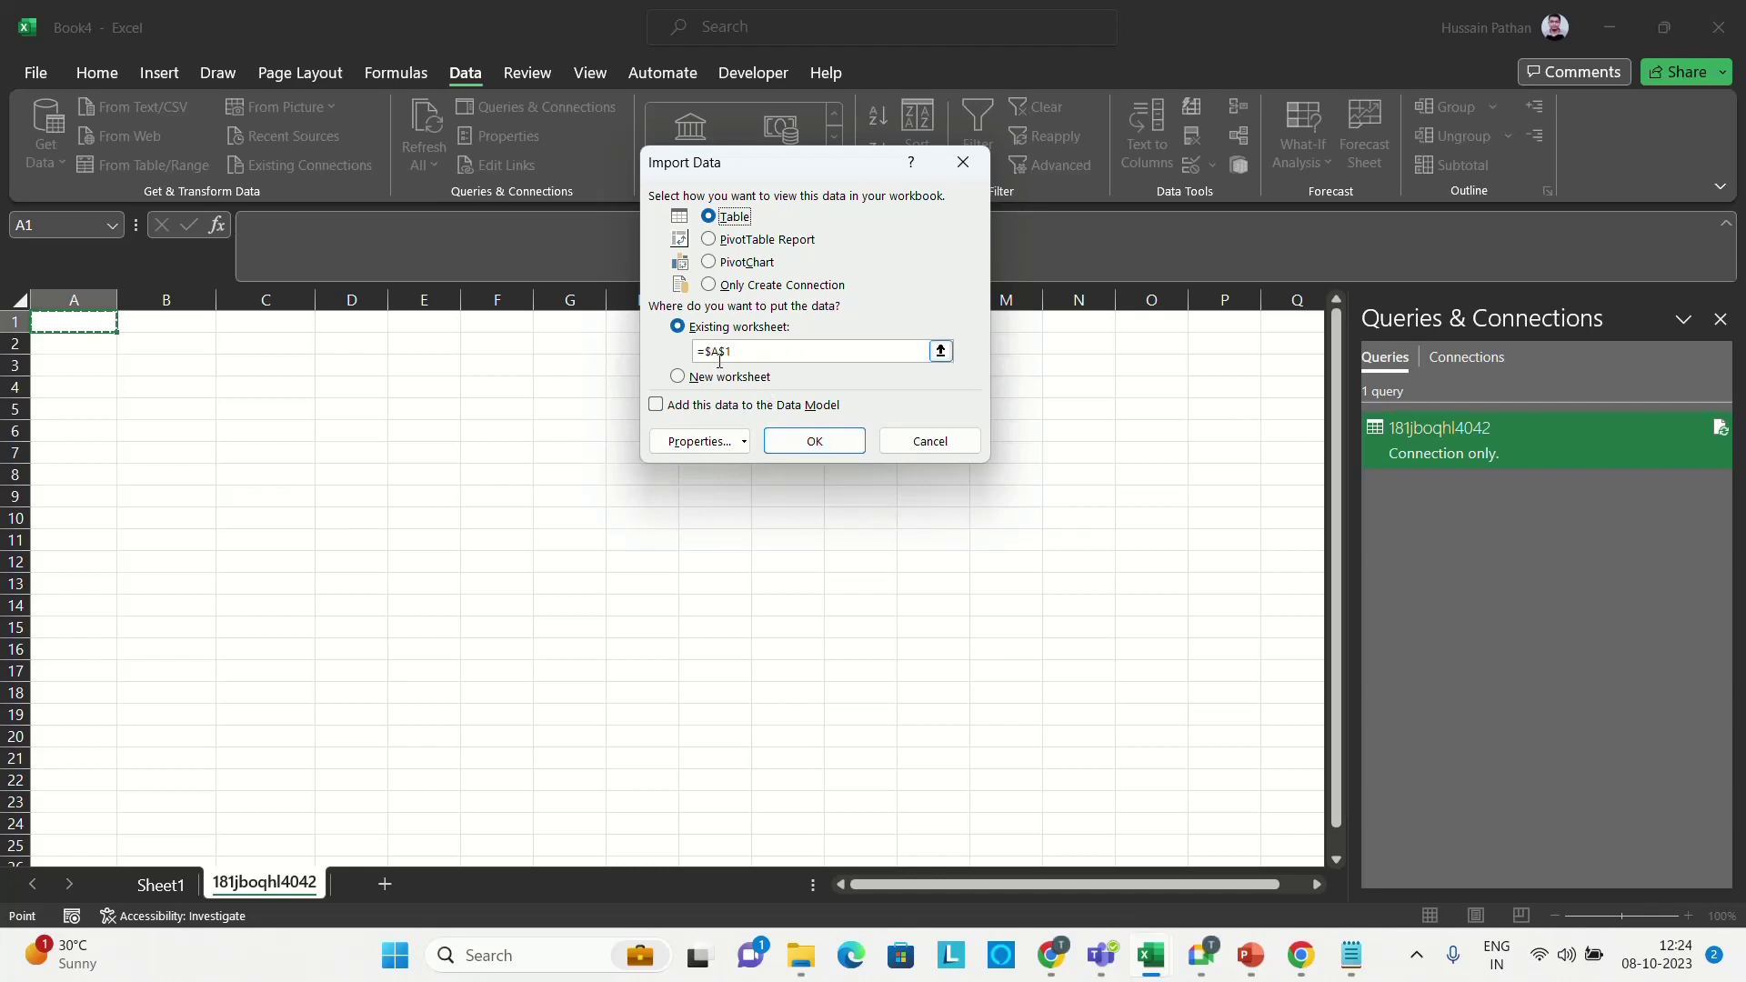
left_click(816, 443)
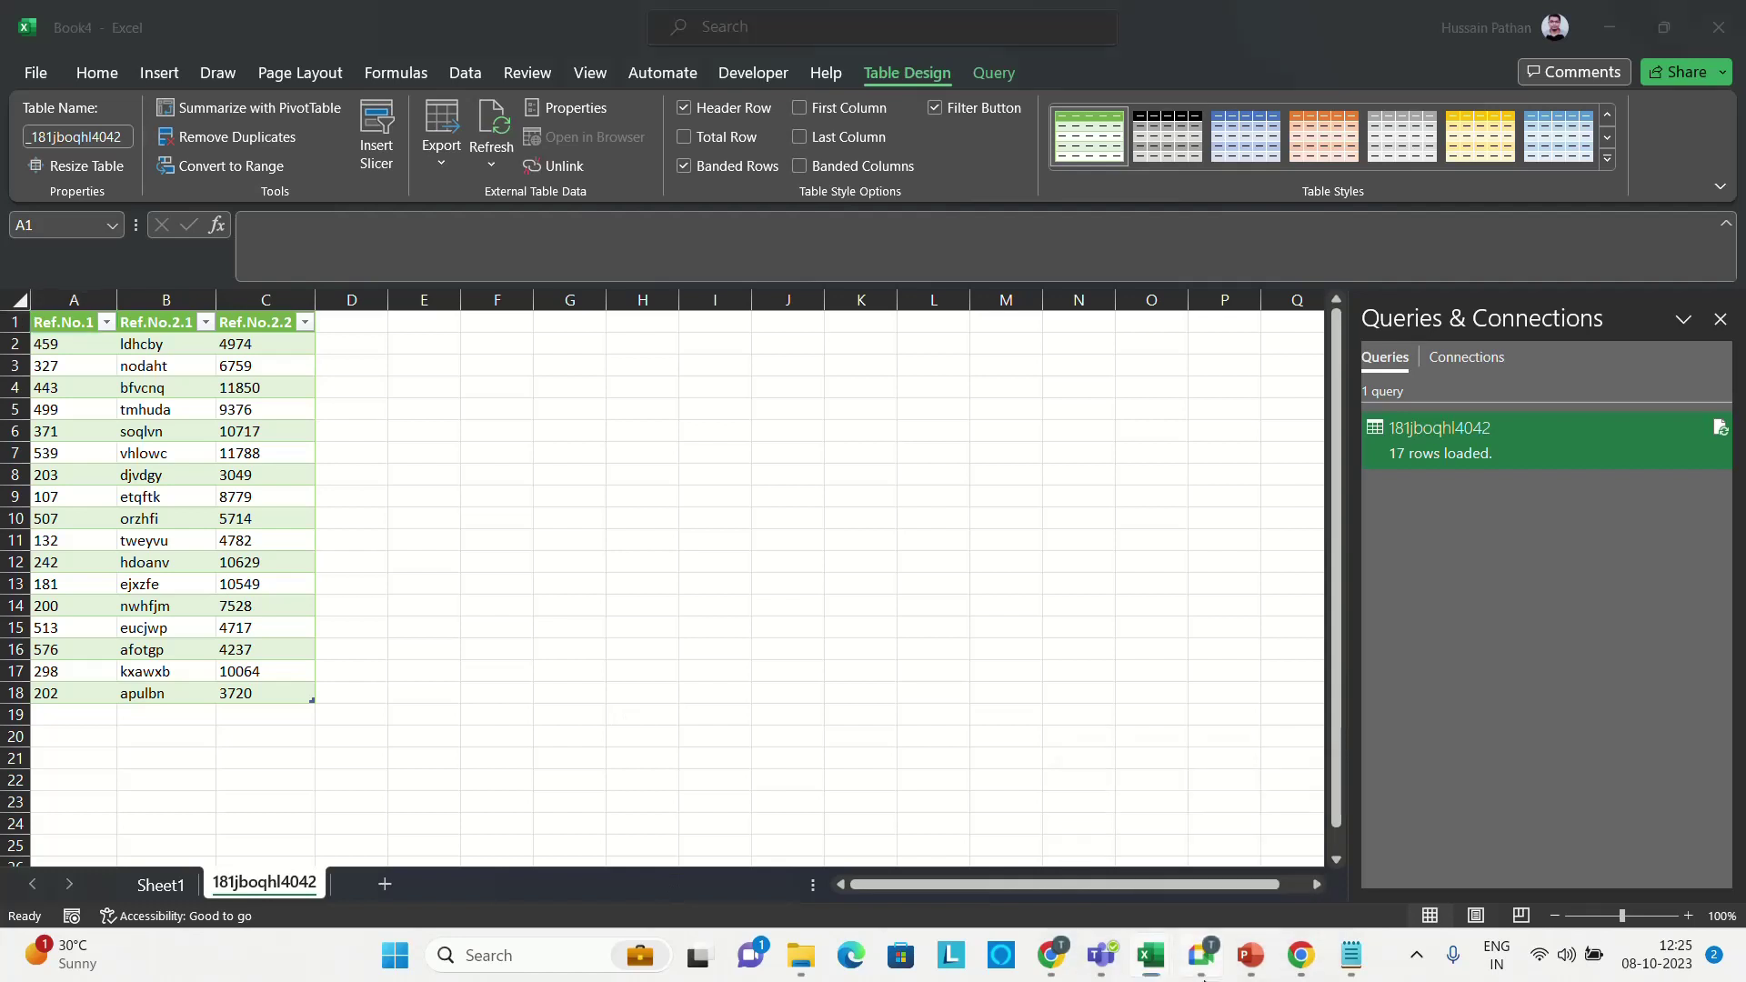
- View the Google Meet call, return to Book4 in Excel and review its connections and queries
left_click(1195, 832)
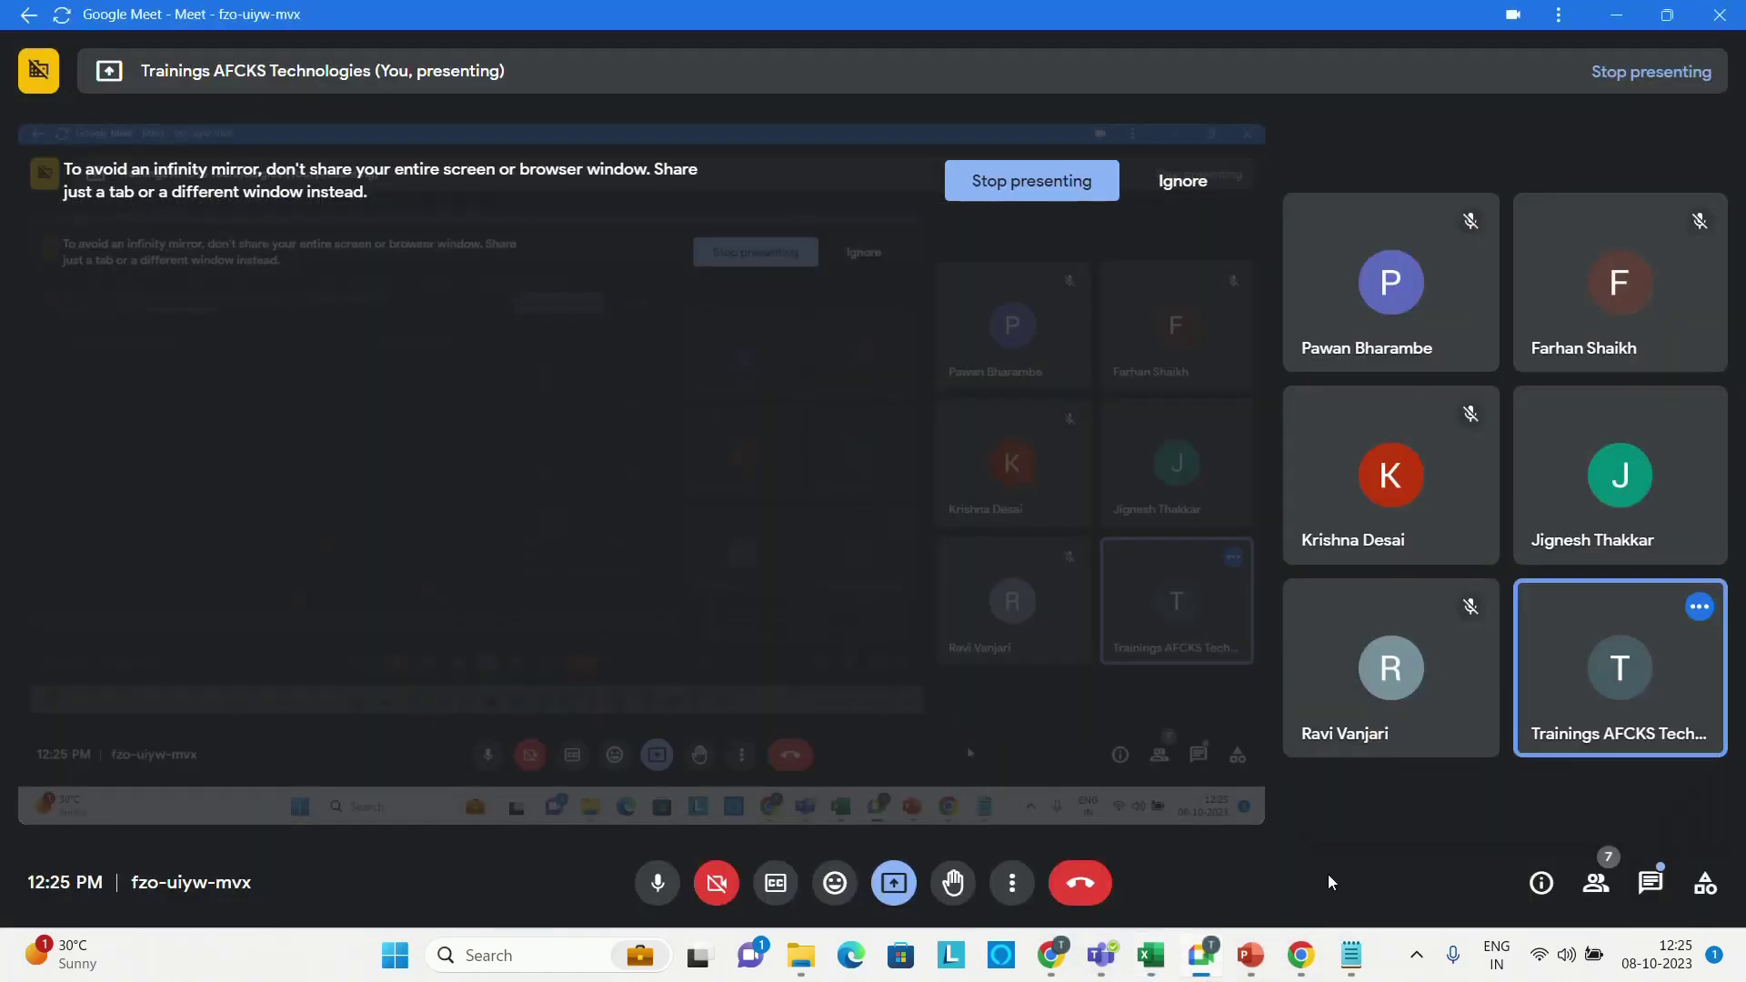
key("alt+Tab")
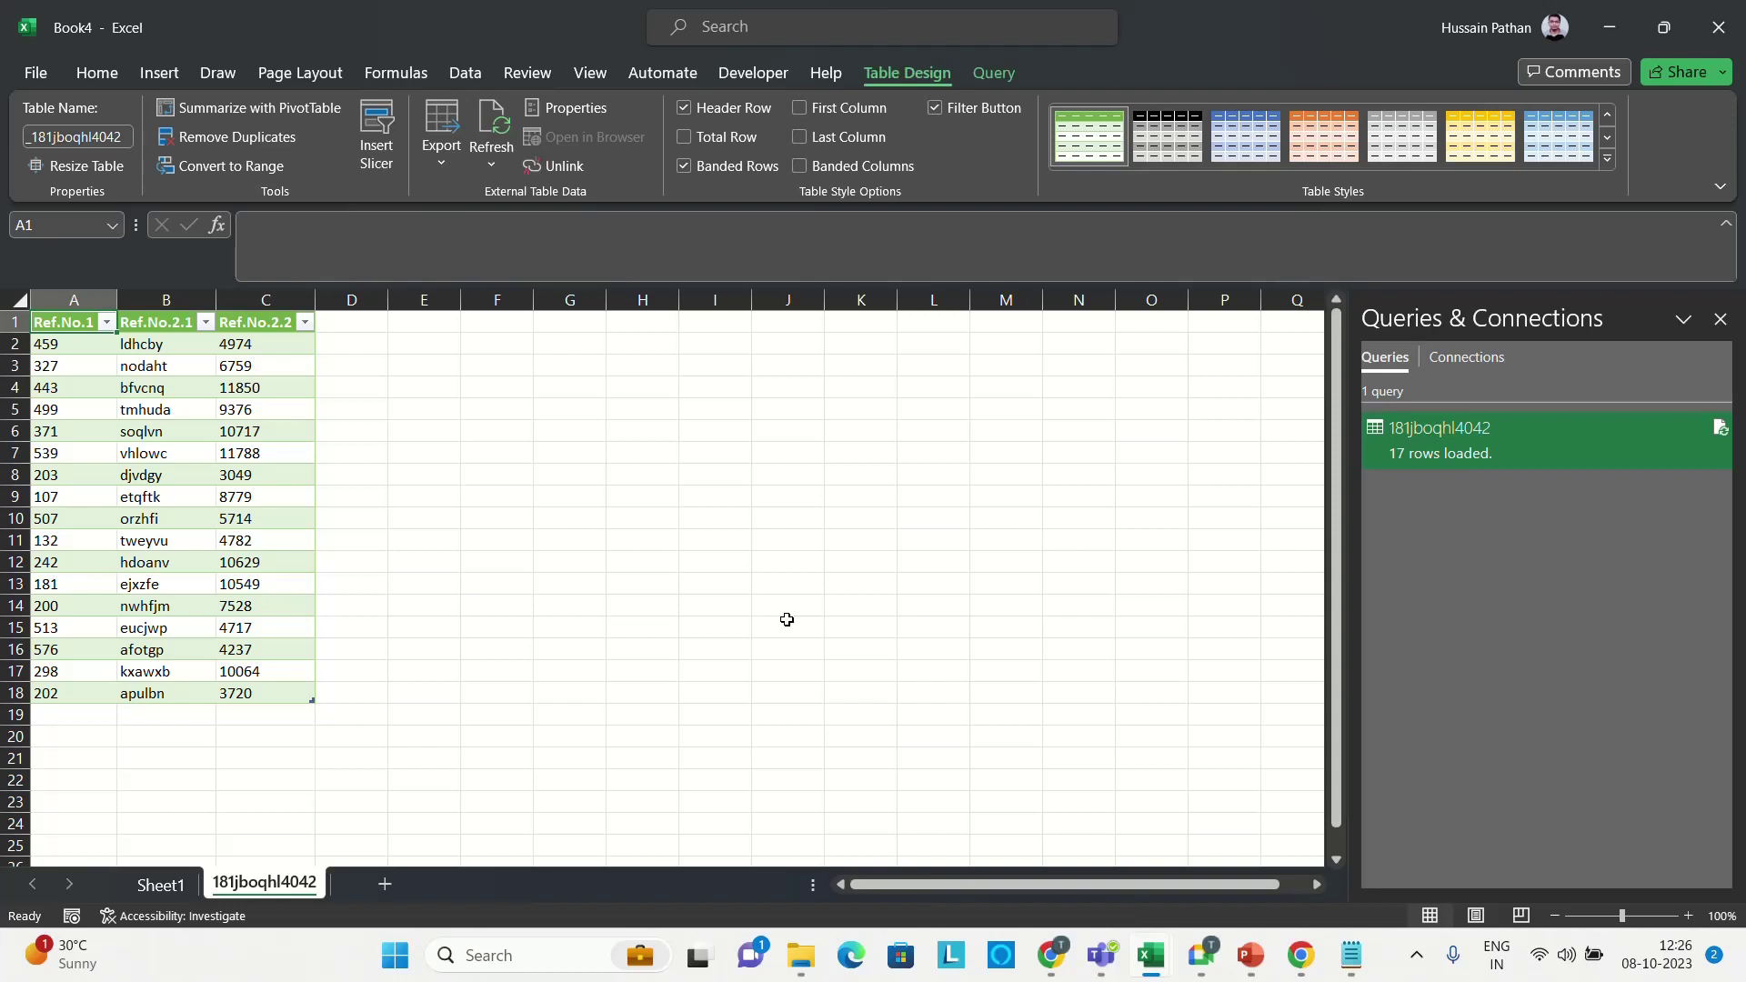
left_click(1453, 364)
left_click(1391, 359)
- Create a PivotTable from the _181jboqhl4042 table on a new worksheet
left_click(247, 113)
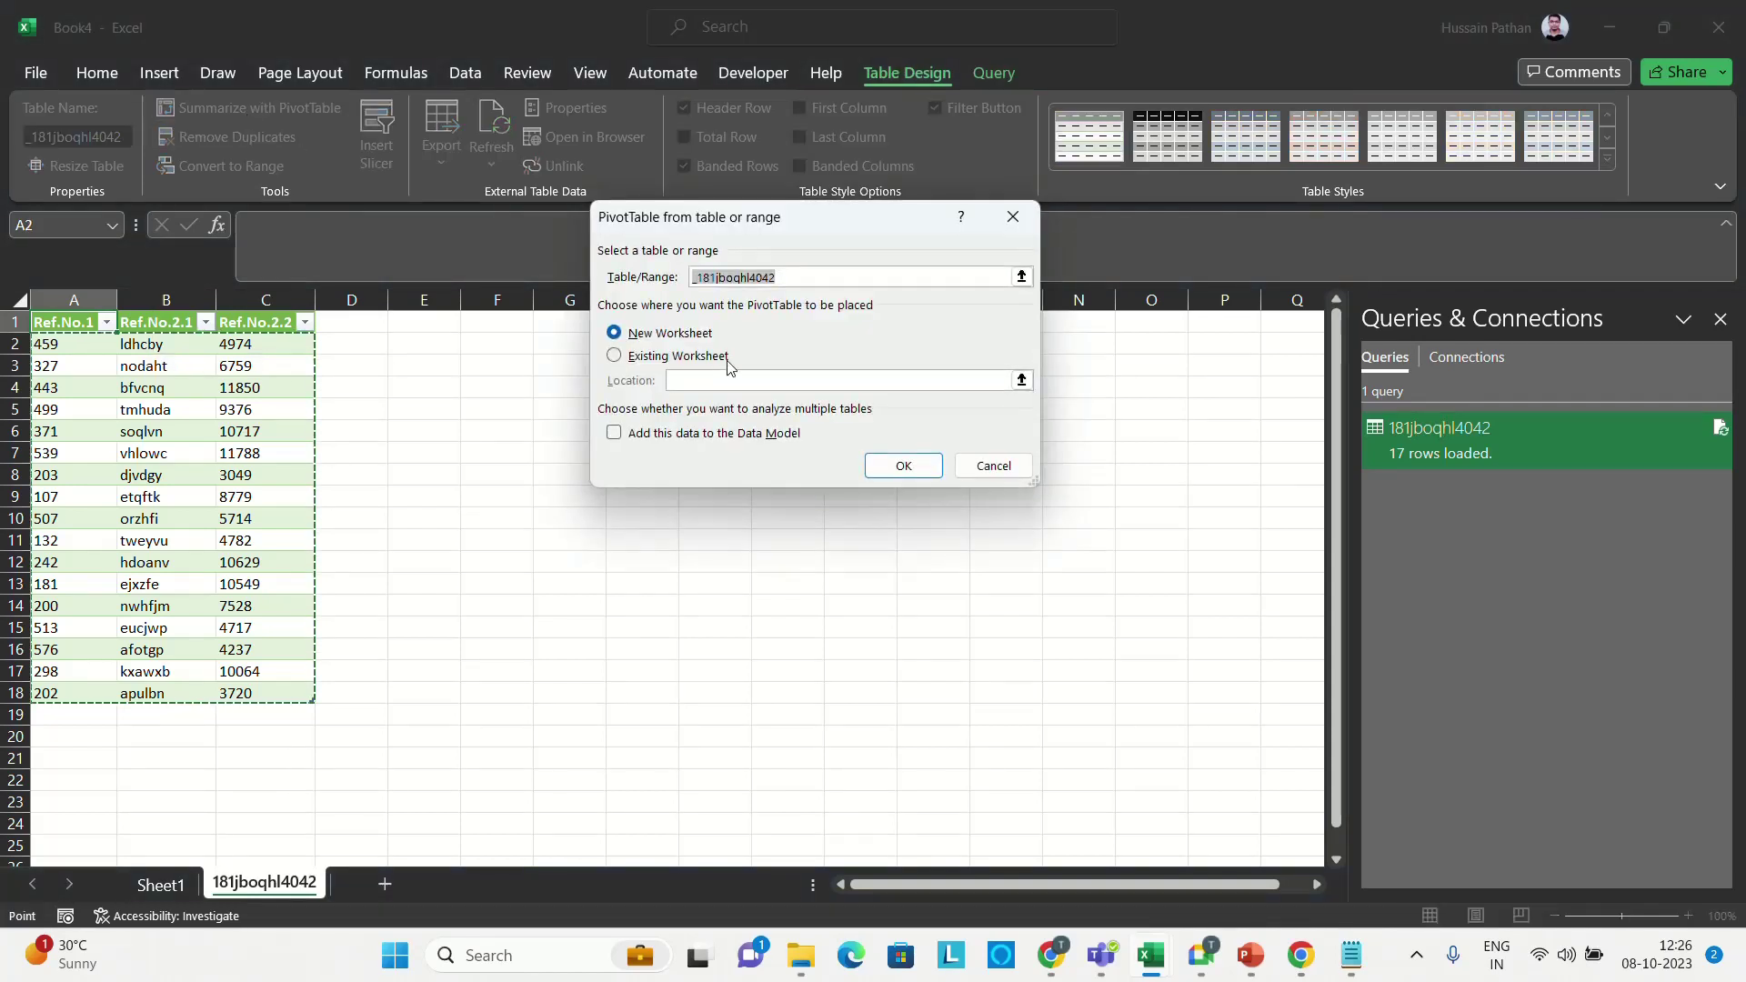
left_click(899, 470)
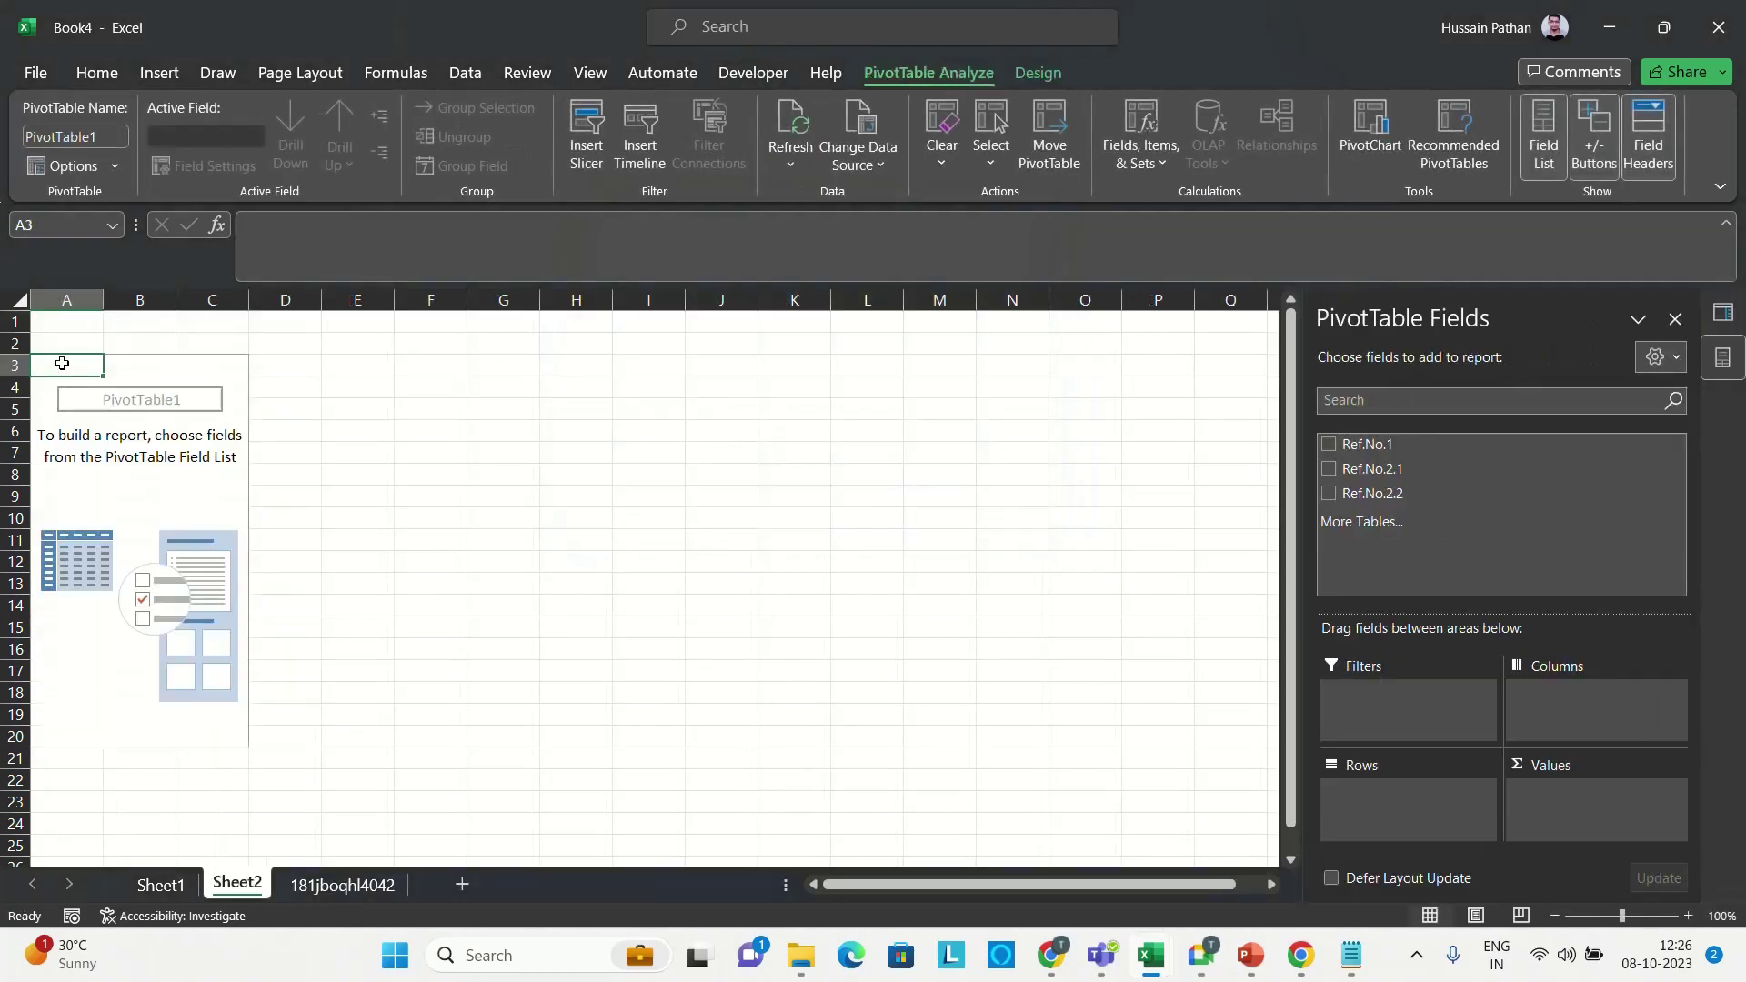
right_click(64, 382)
left_click(49, 361)
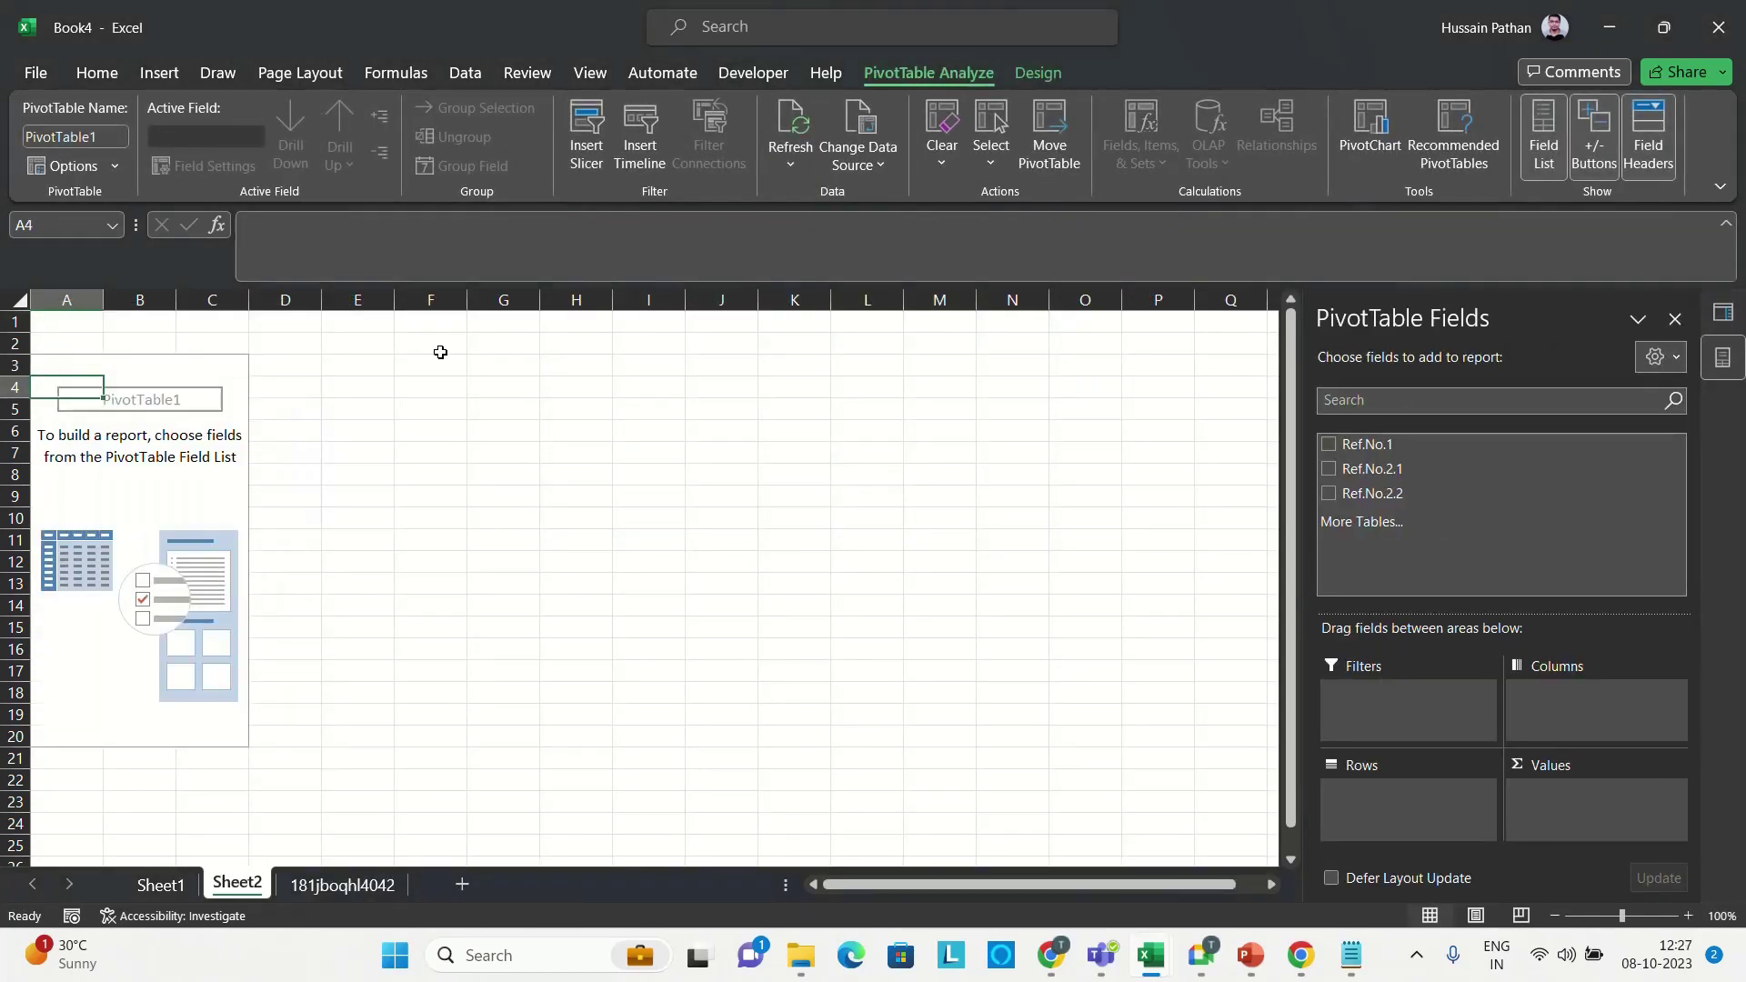
- Create a new Data Model PivotTable that allows multiple tables, and open a new measure for the _181jboqhl4042 table
left_click(1388, 524)
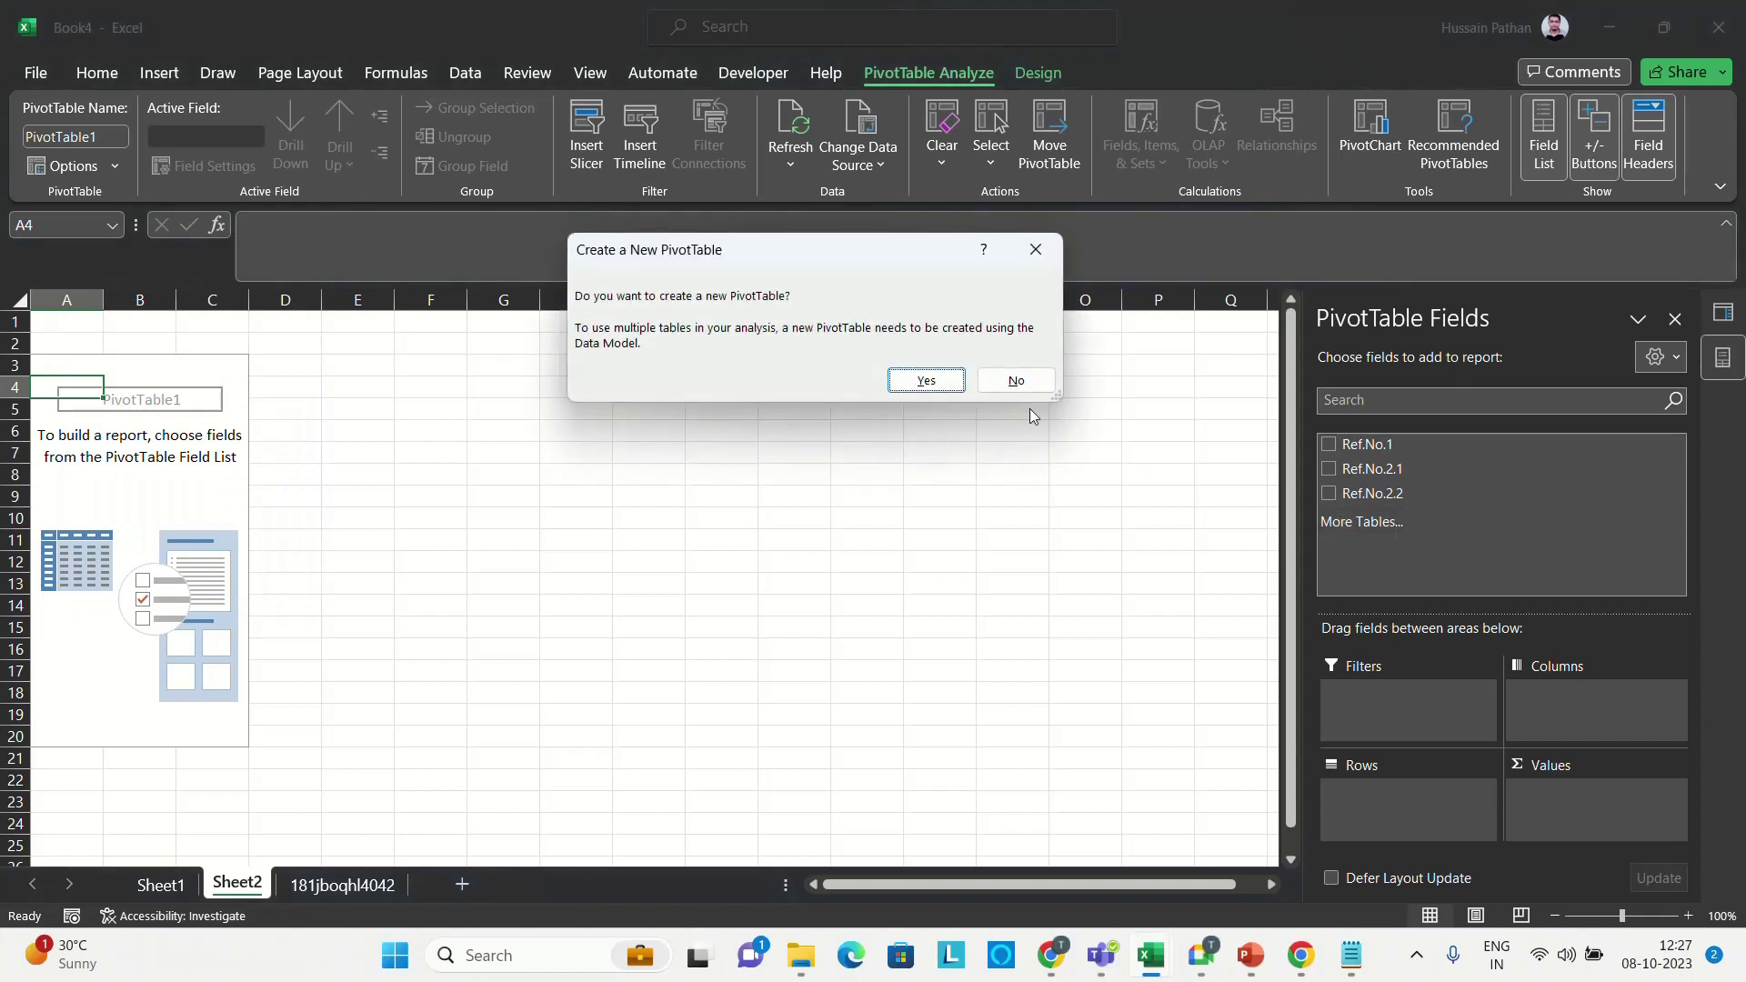
left_click(927, 382)
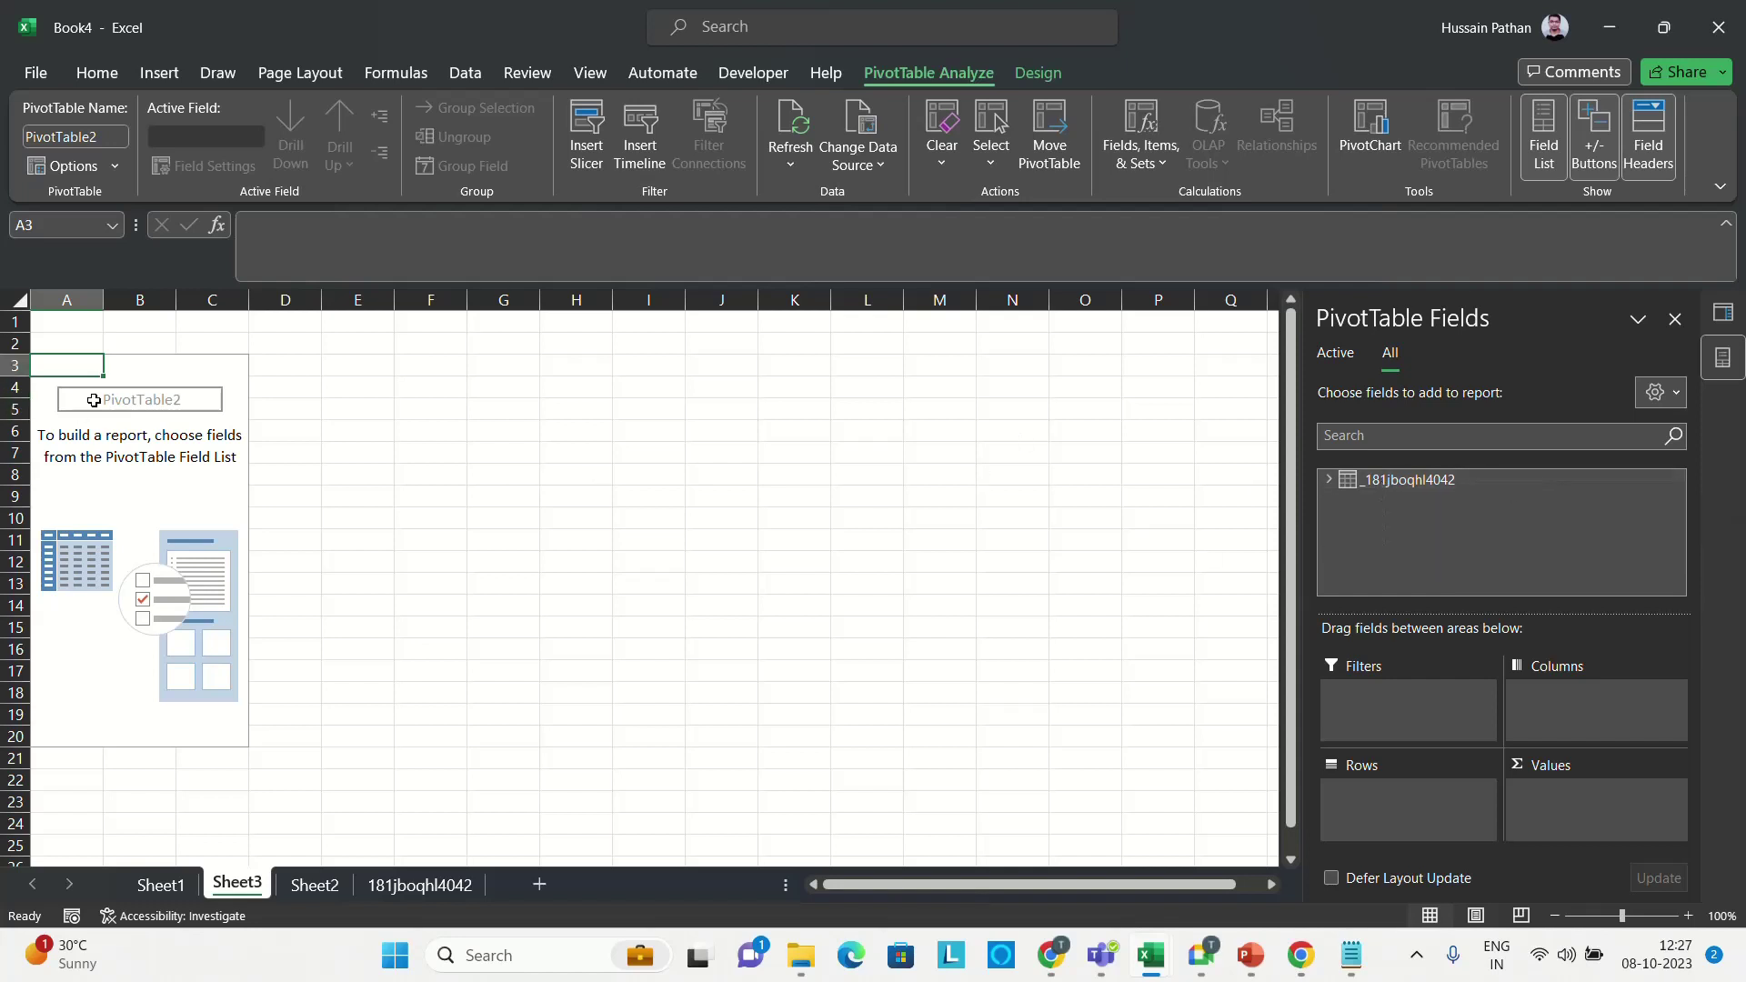
right_click(1392, 489)
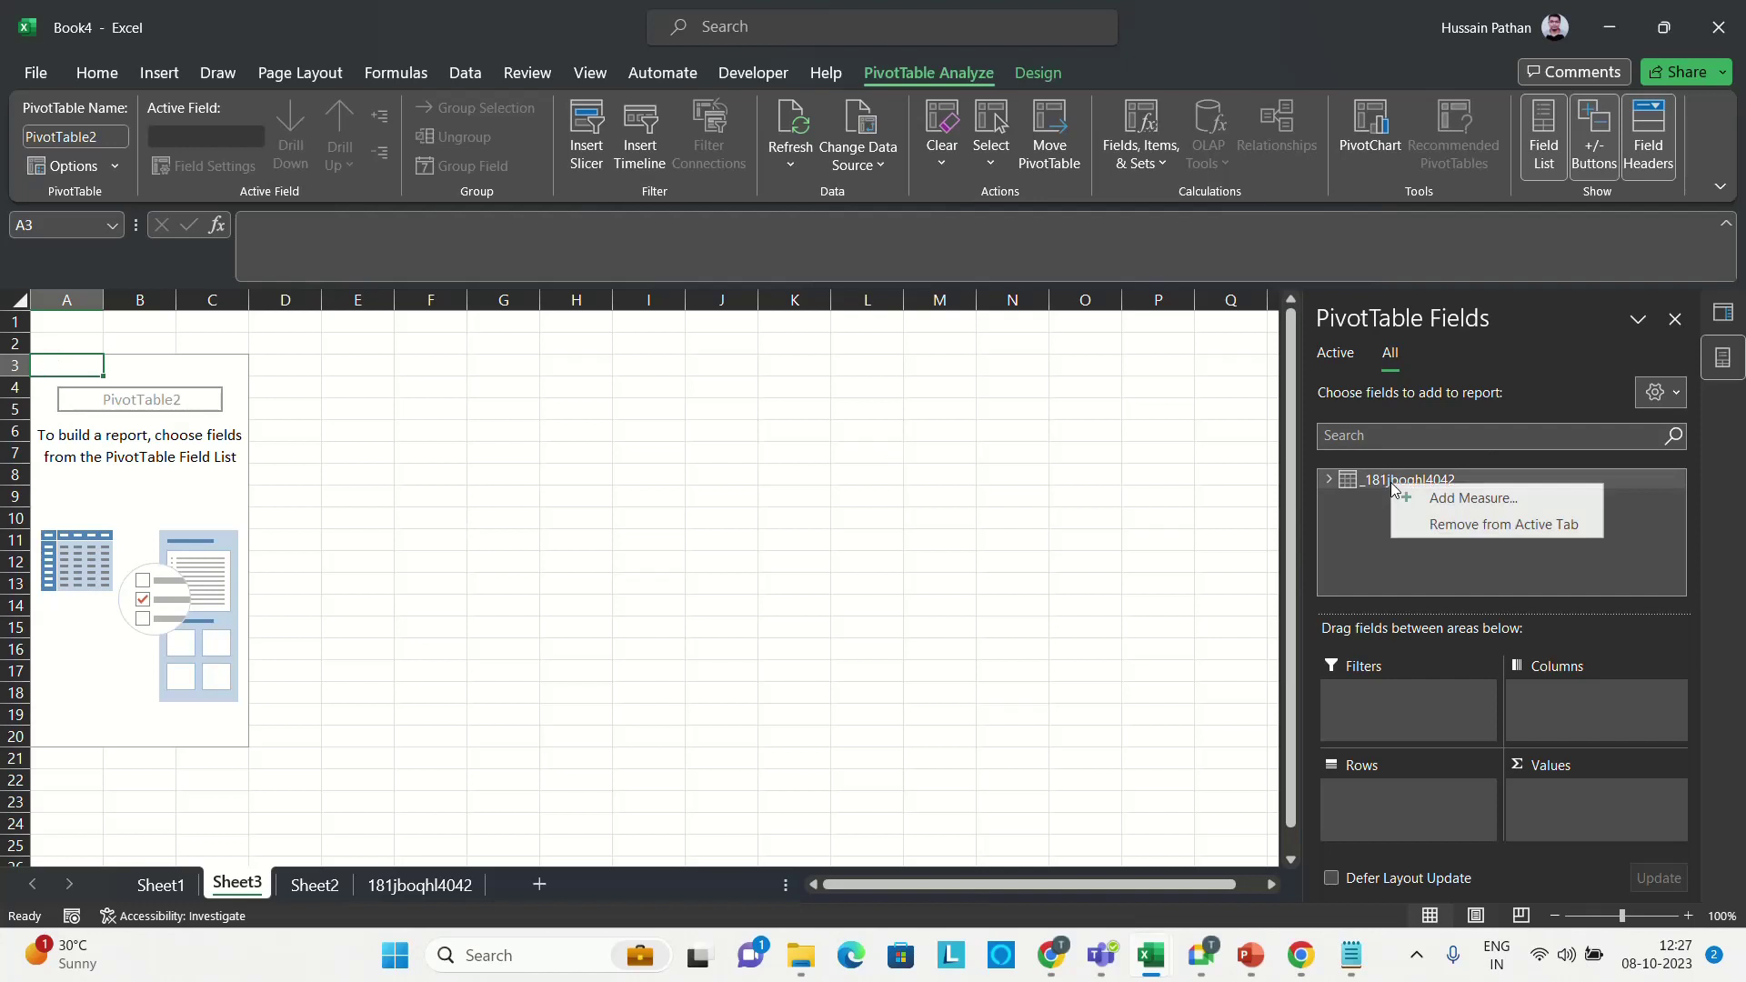
left_click(1466, 500)
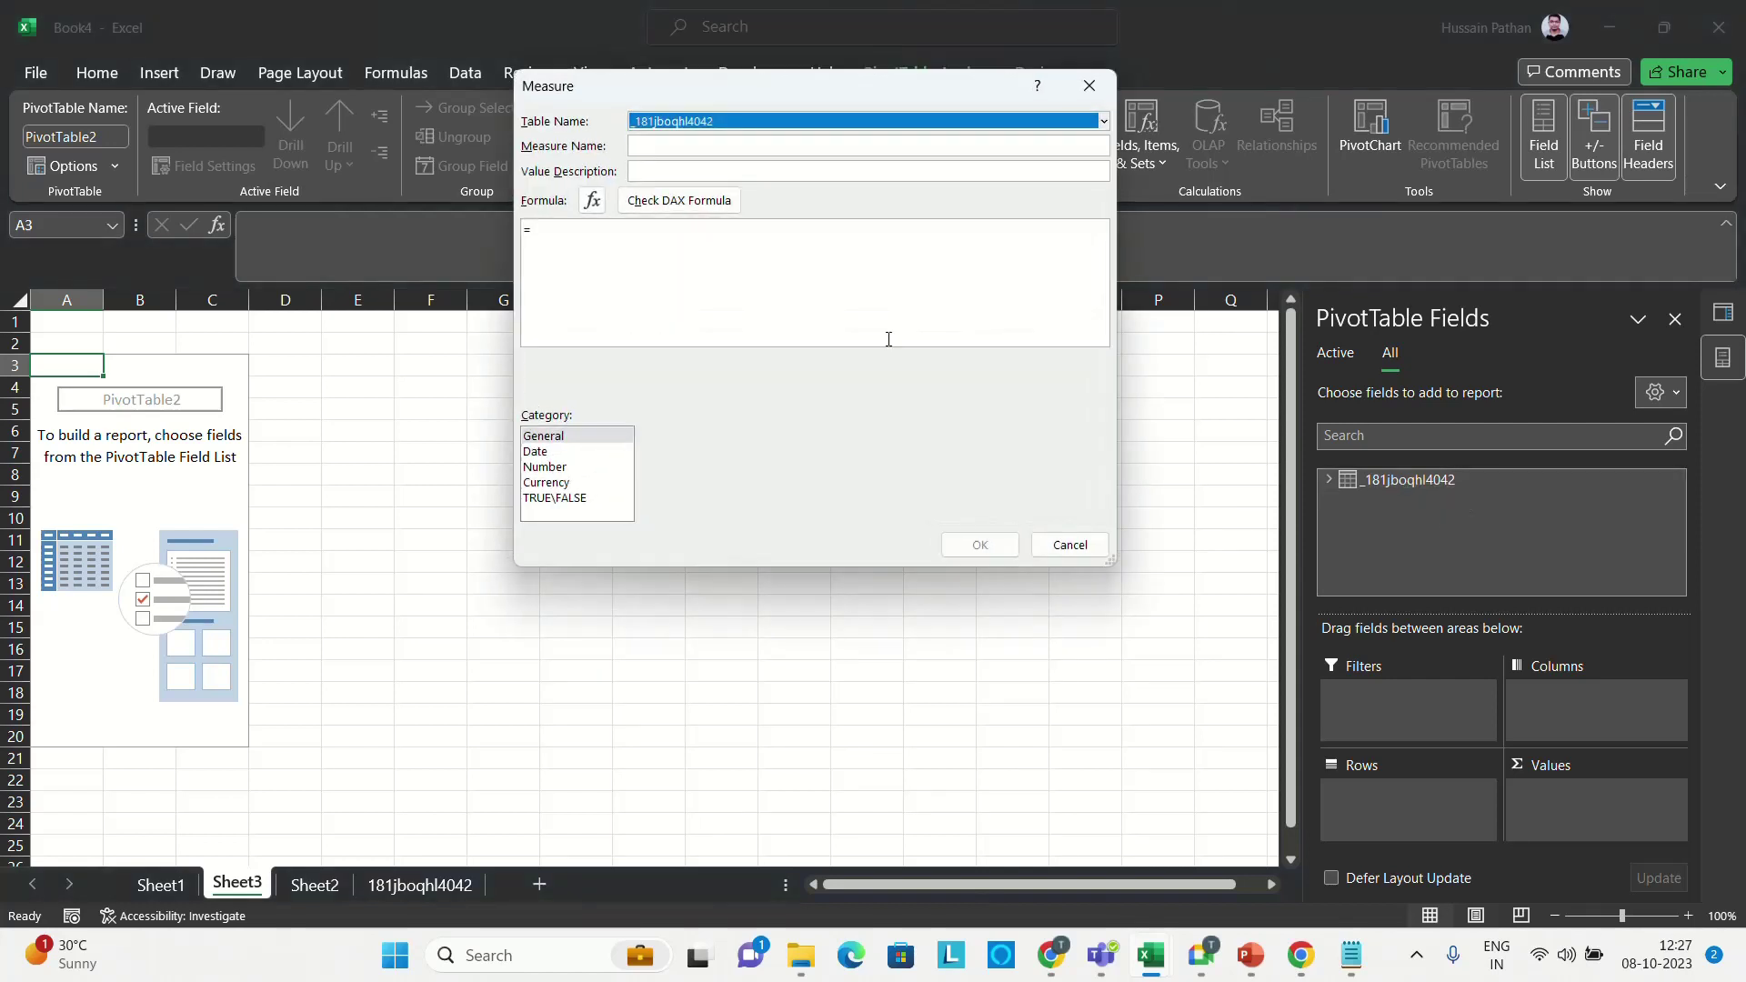
left_click(594, 231)
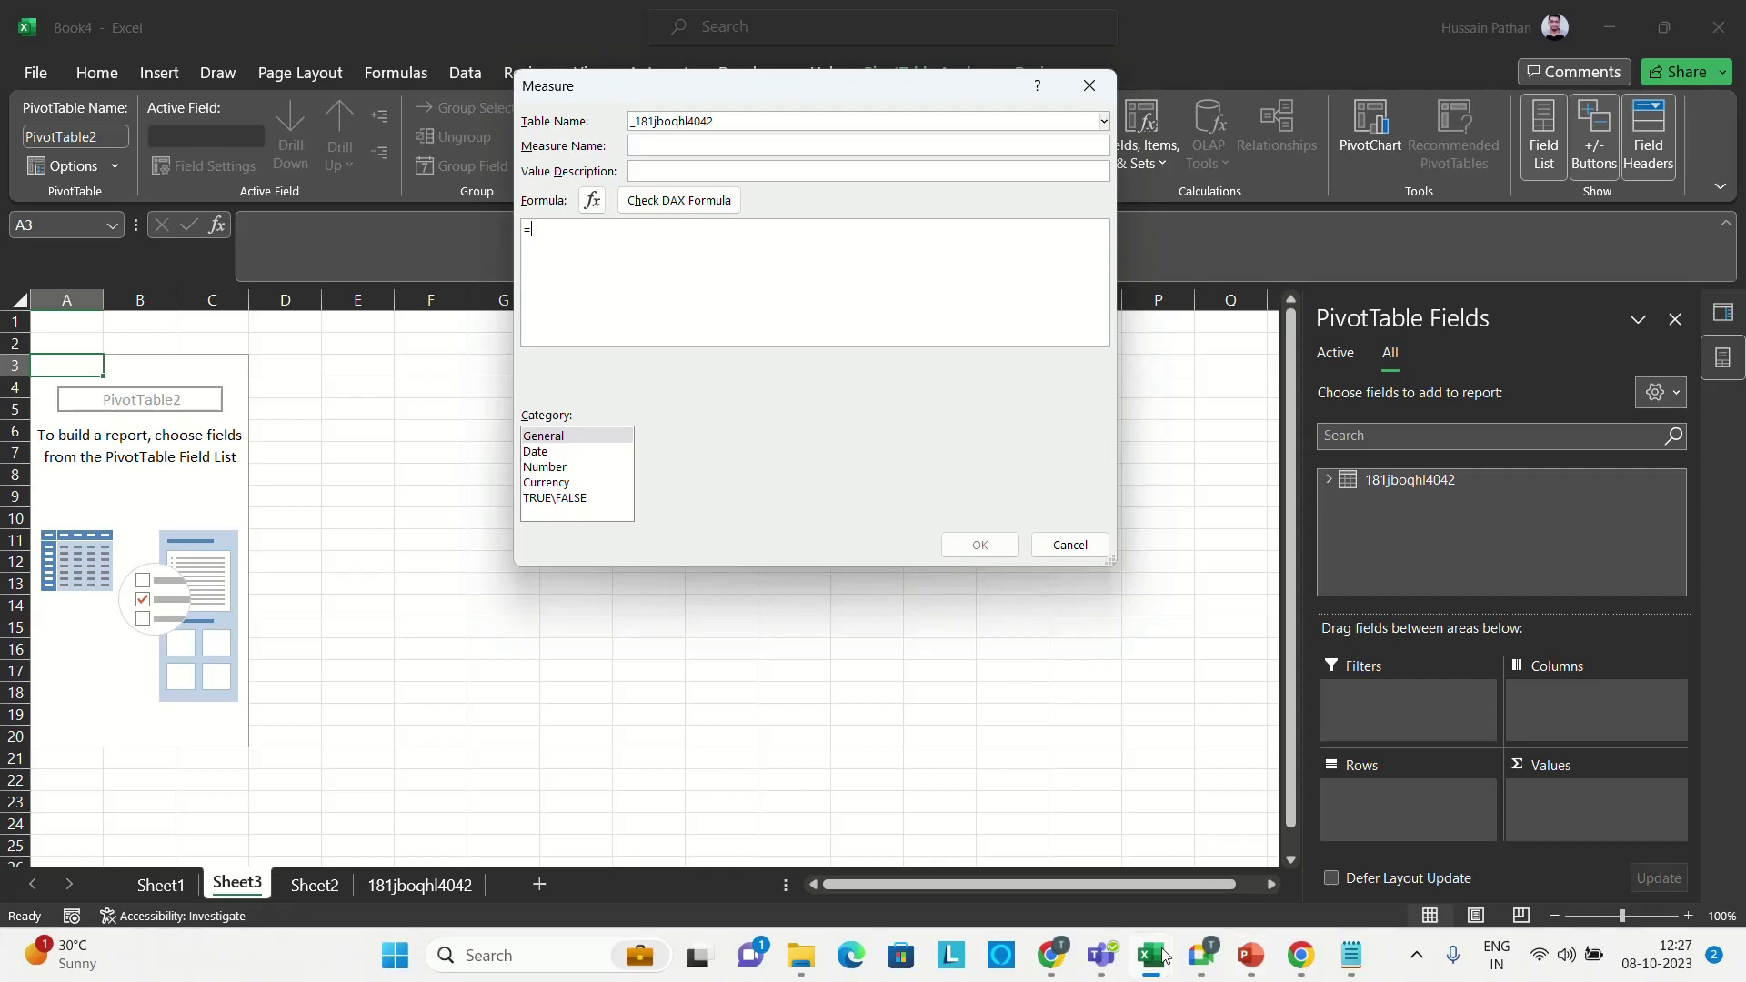
- Switch to Google Meet, mute the unmuted participant for everyone in the call and return to Excel's Measure dialog
left_click(1202, 957)
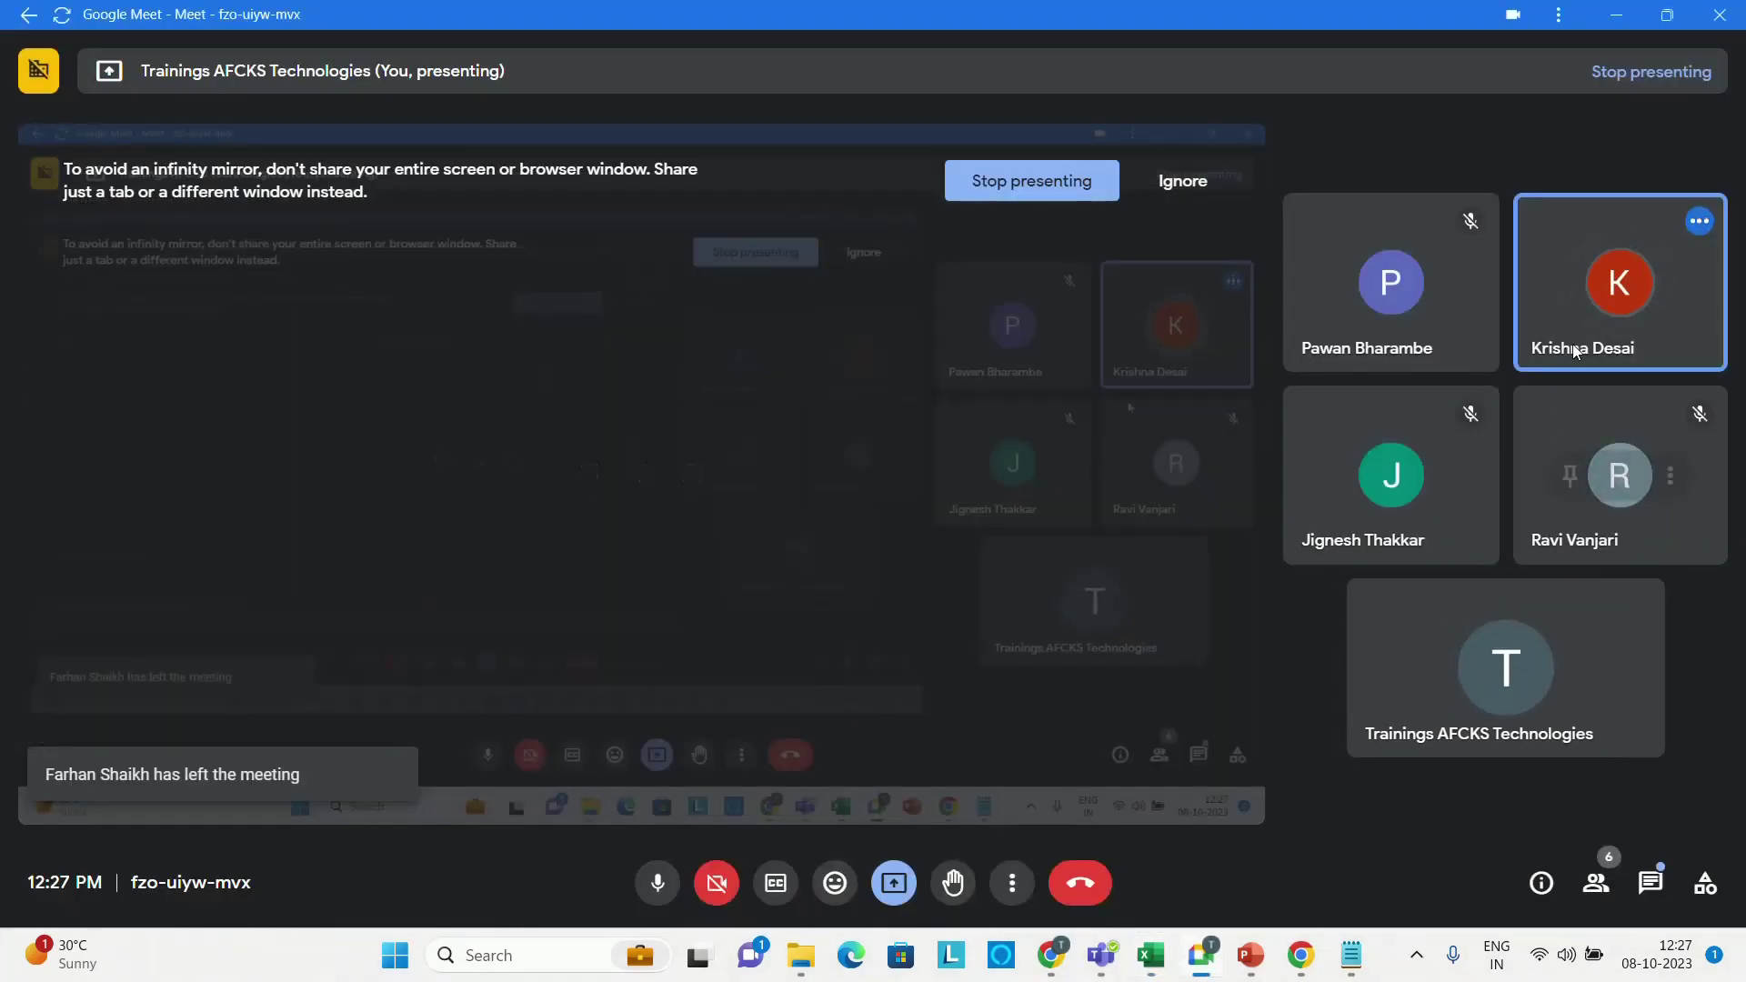
left_click(1620, 284)
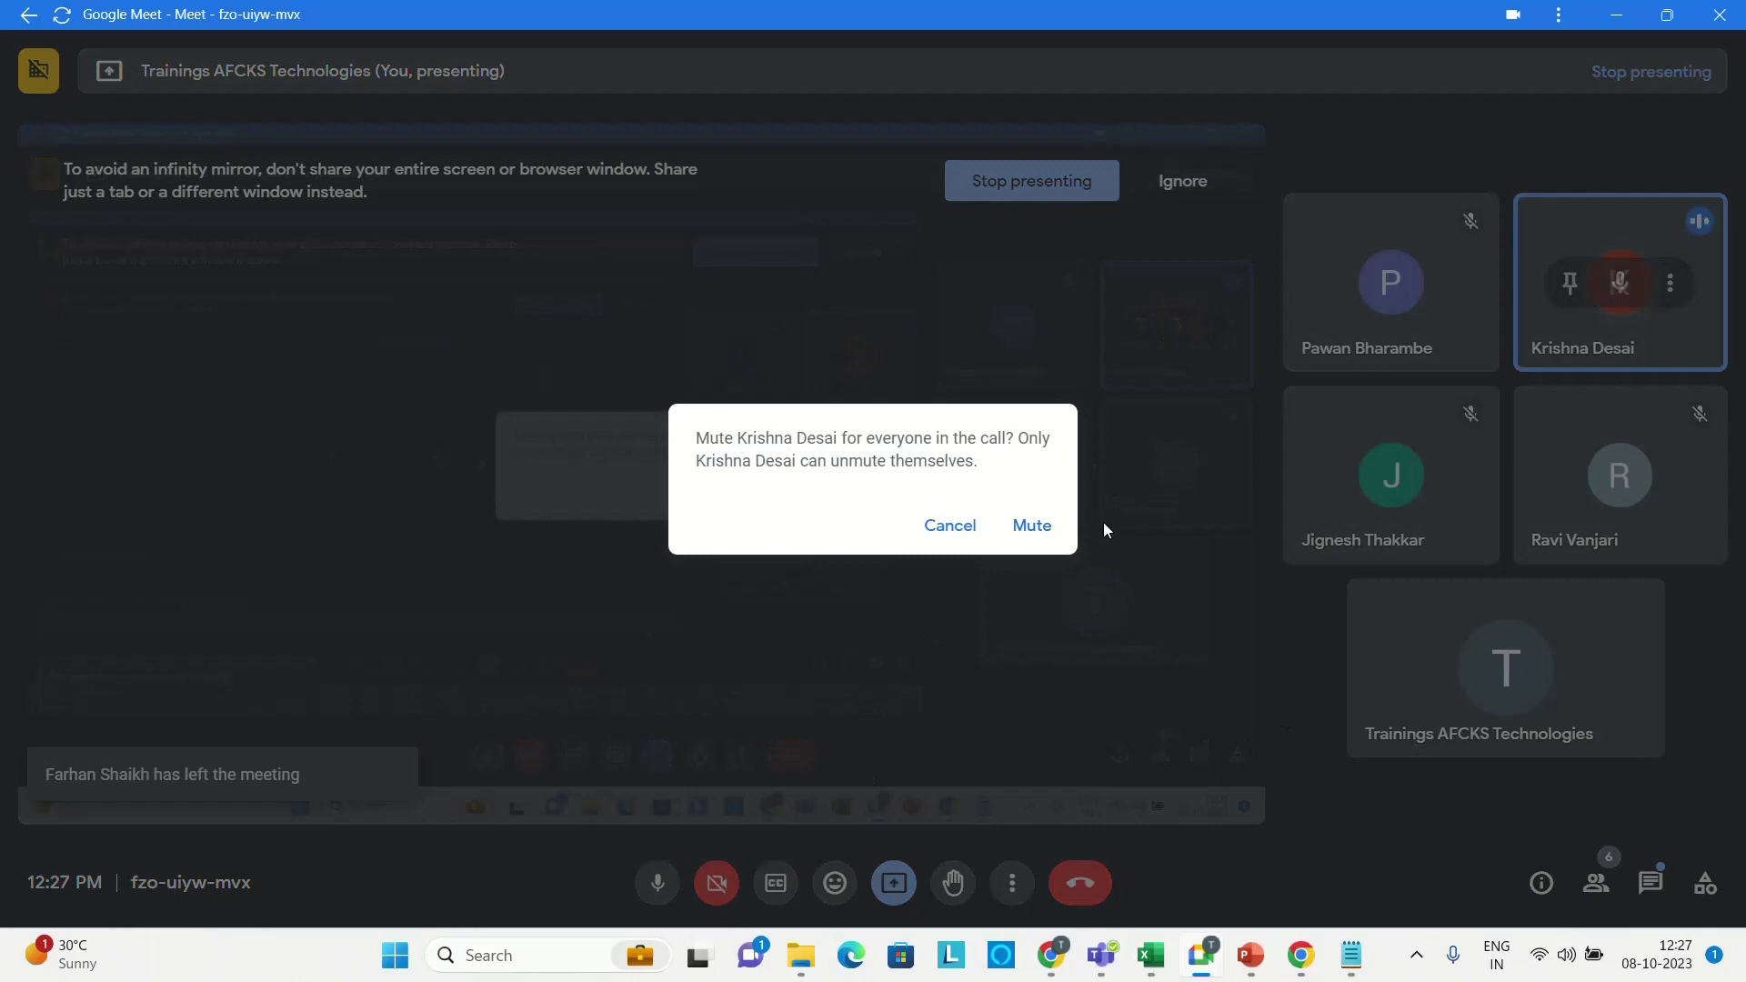
left_click(1034, 524)
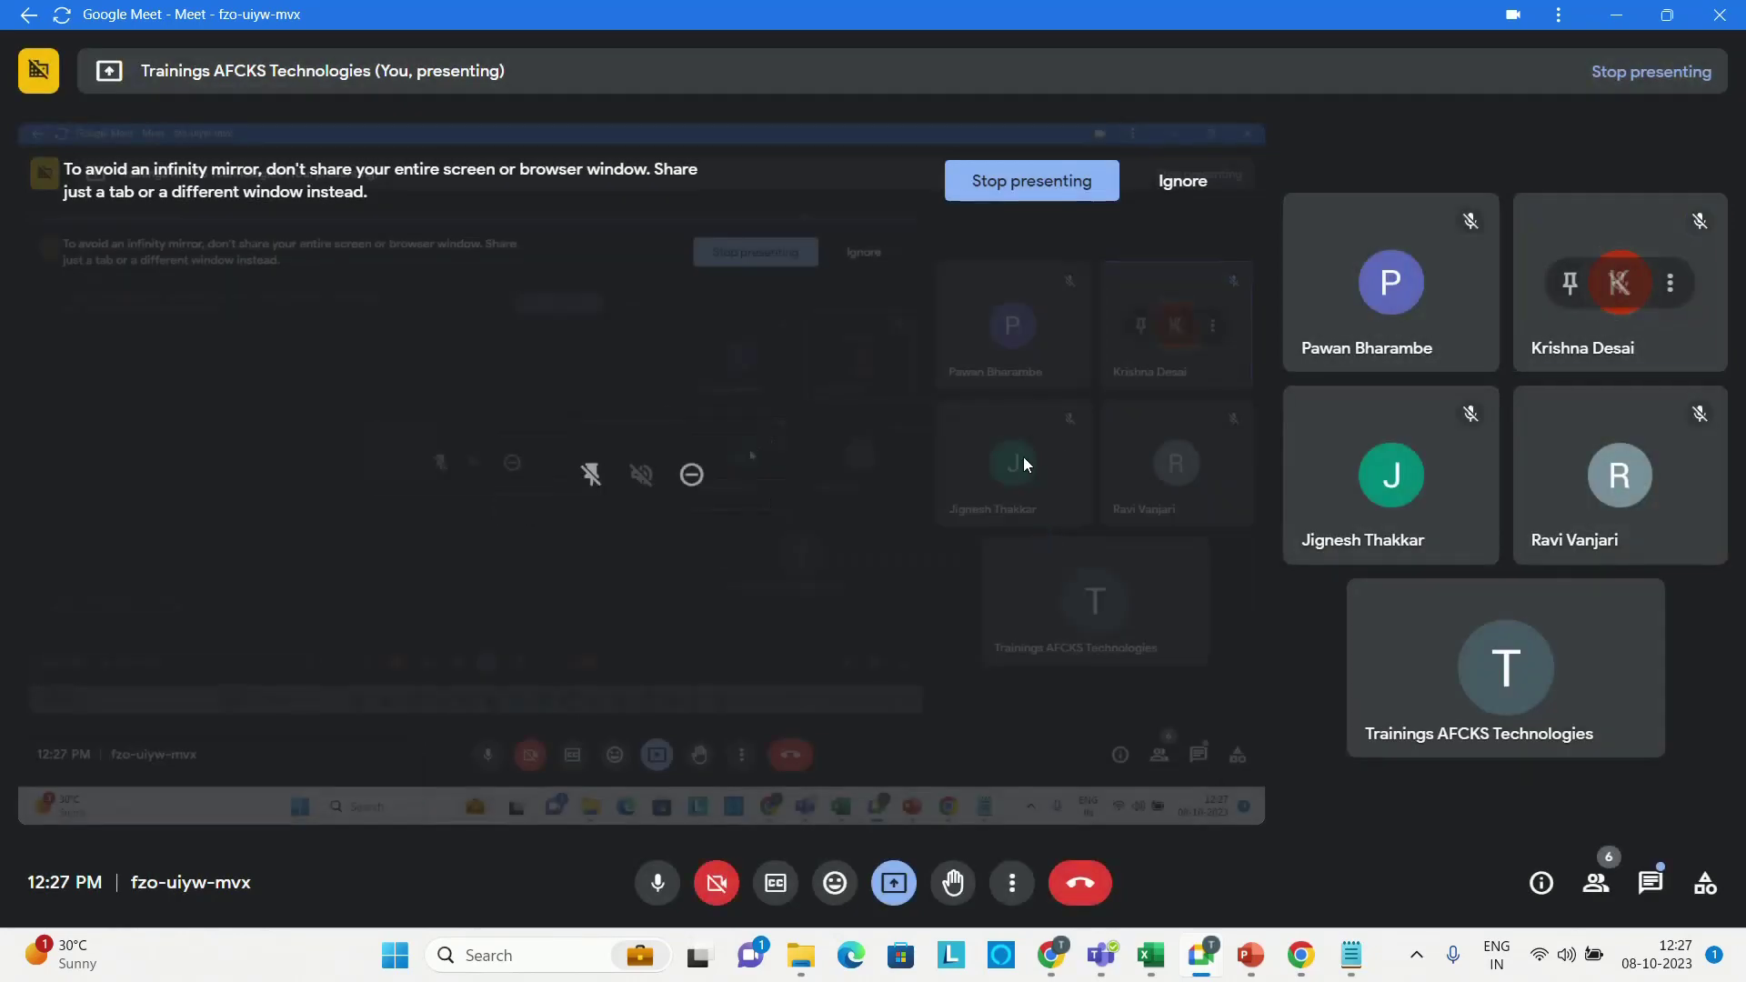
key("alt+Tab")
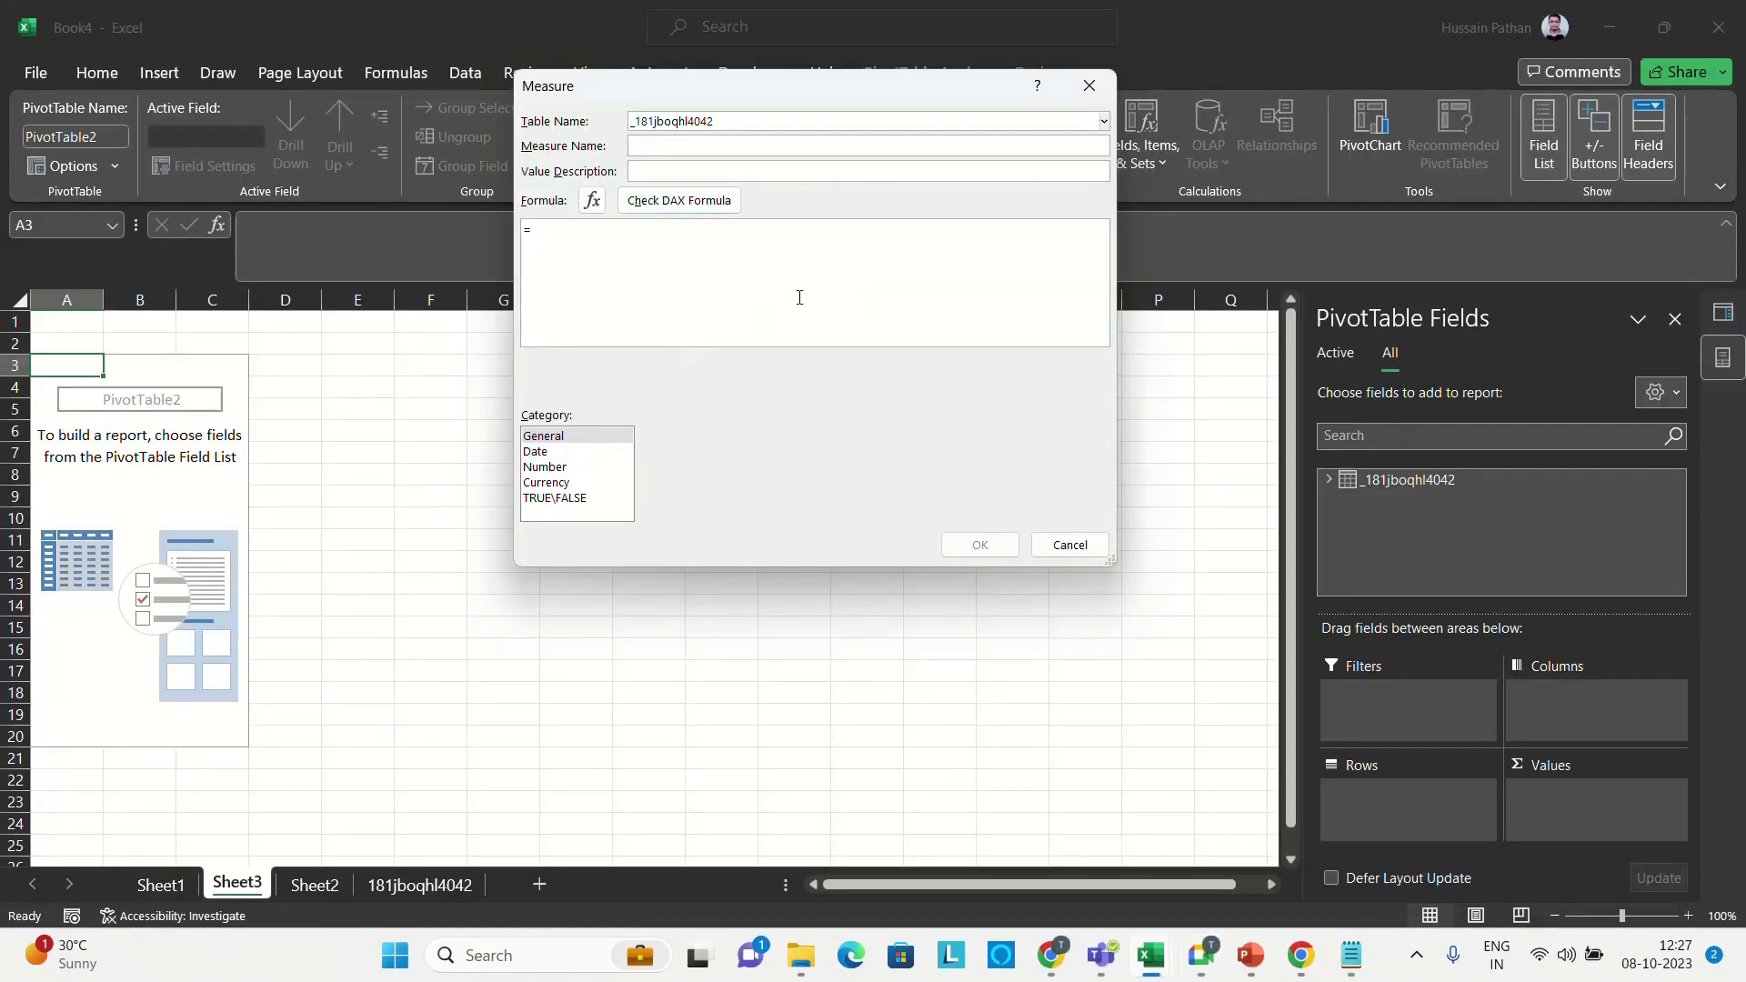
- Check the empty DAX formula and examine the list of functions available for measures without inserting one
left_click(635, 204)
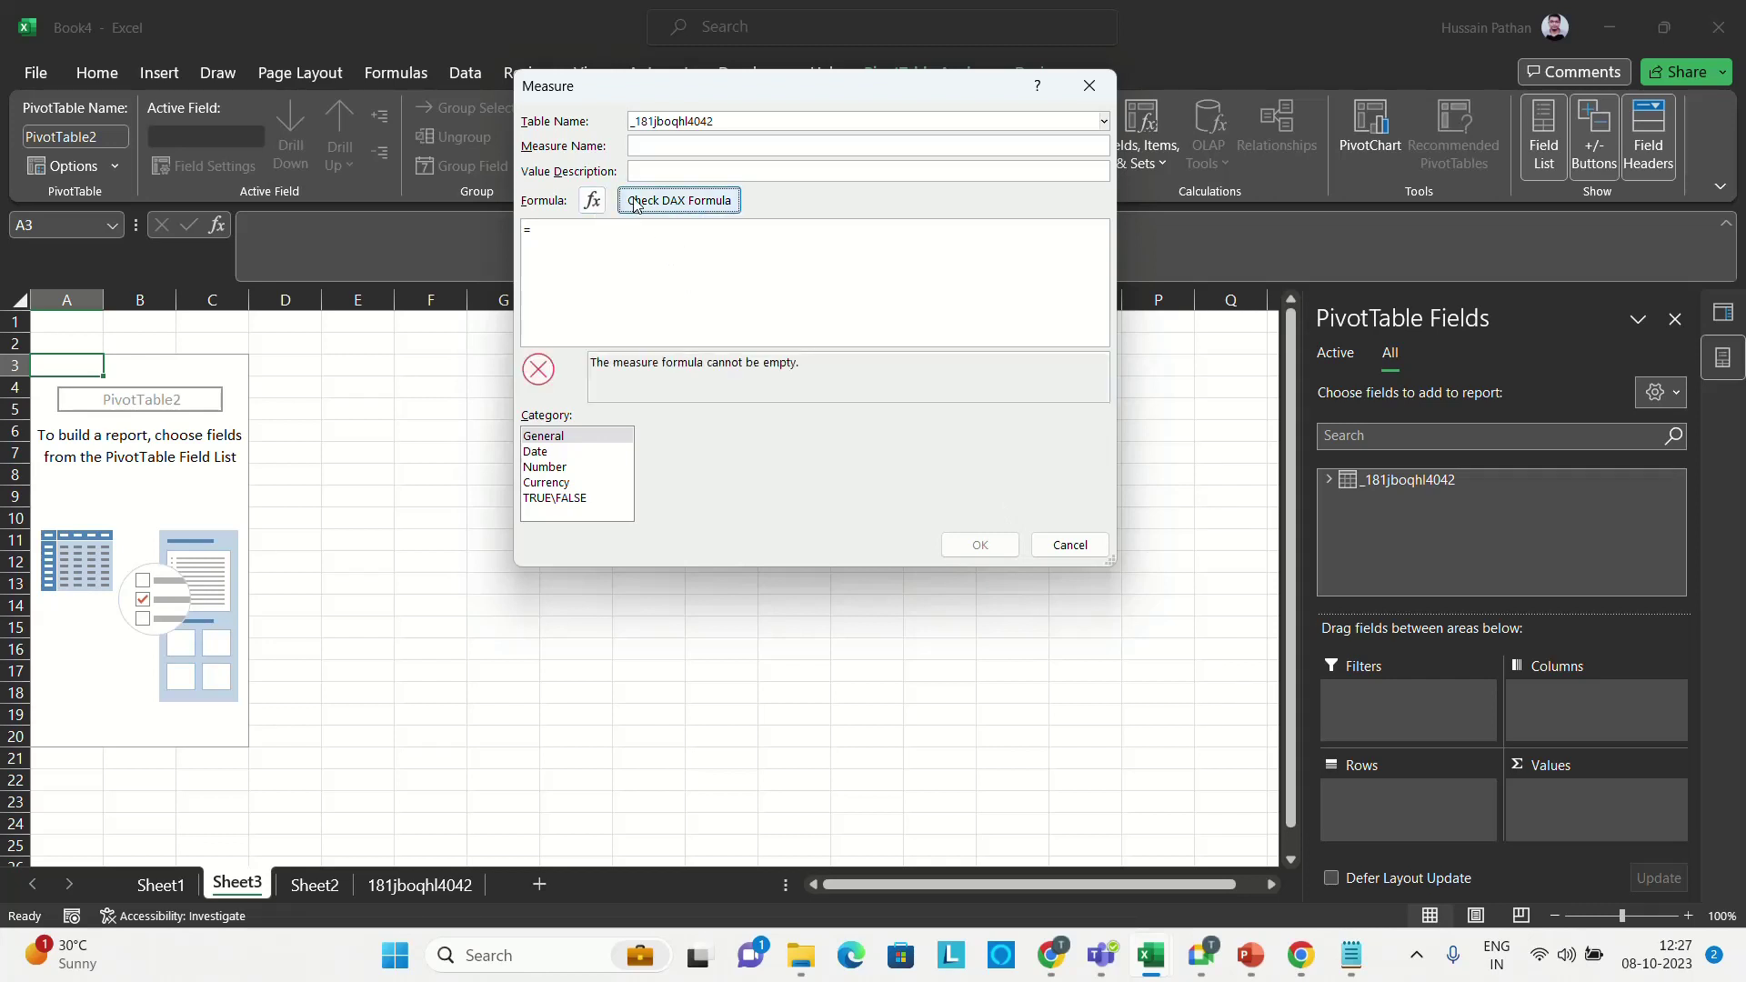
left_click(592, 201)
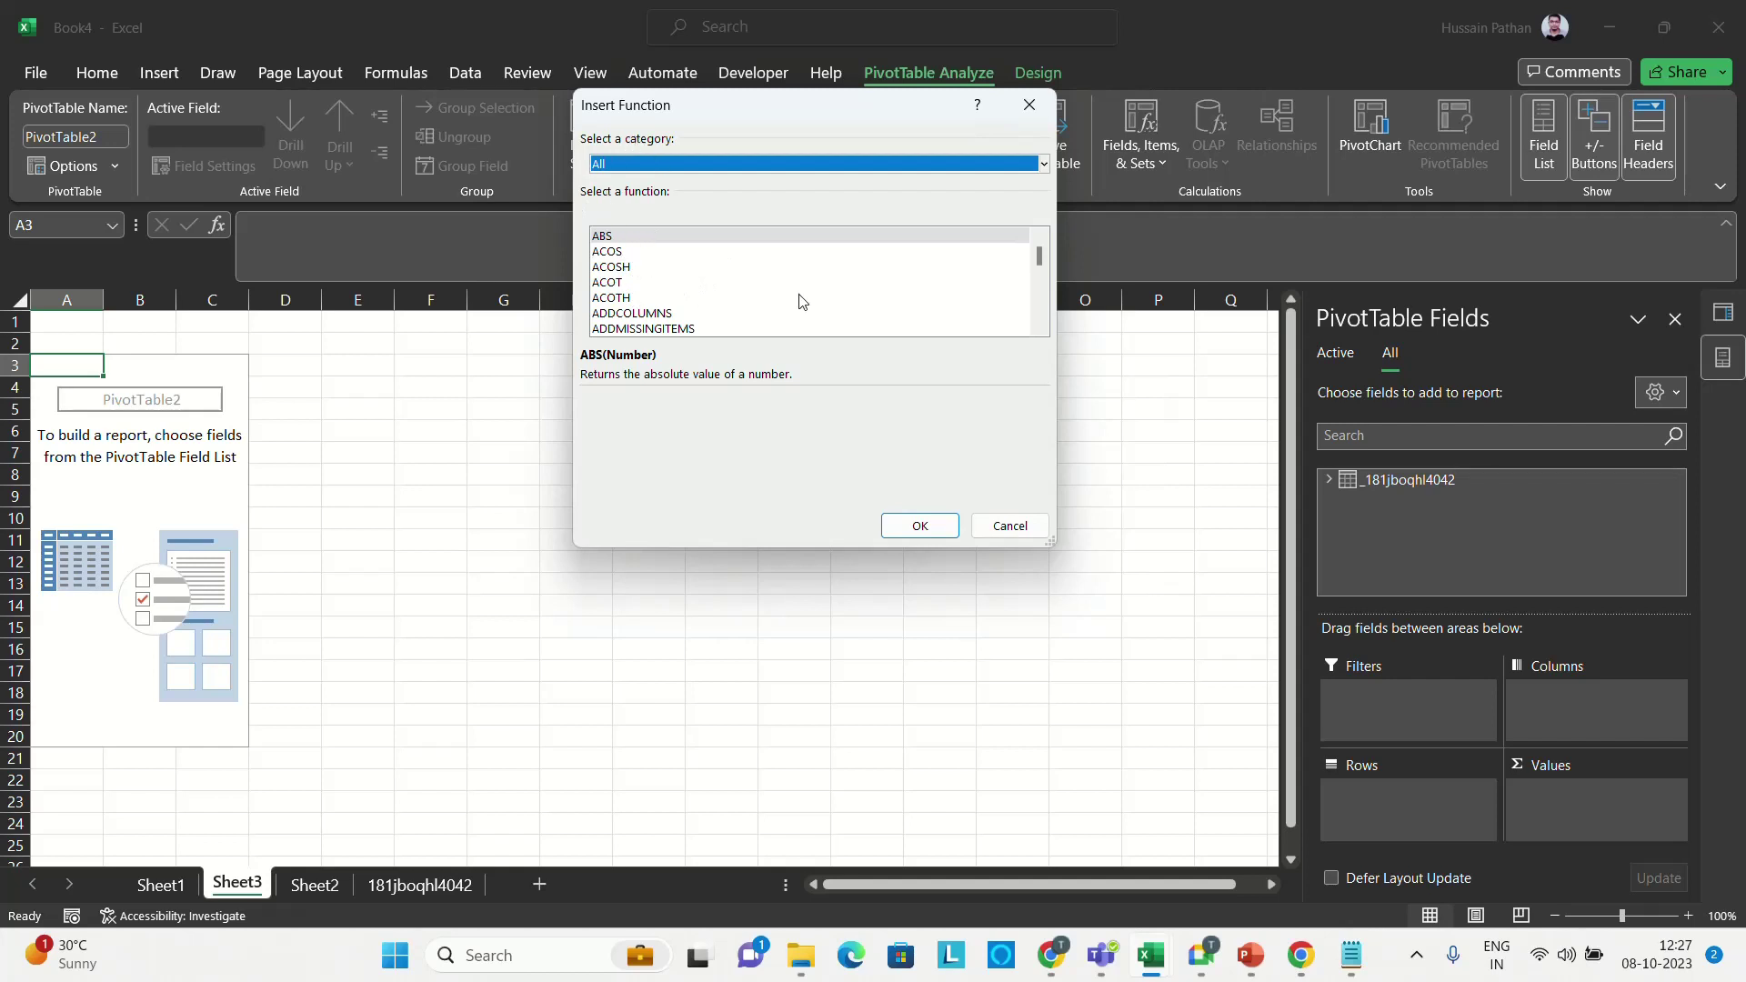
left_click_drag(1042, 256, 1034, 277)
scroll(1037, 270, "up", 1)
scroll(1037, 270, "down", 4)
scroll(1037, 270, "up", 5)
scroll(1037, 270, "down", 2)
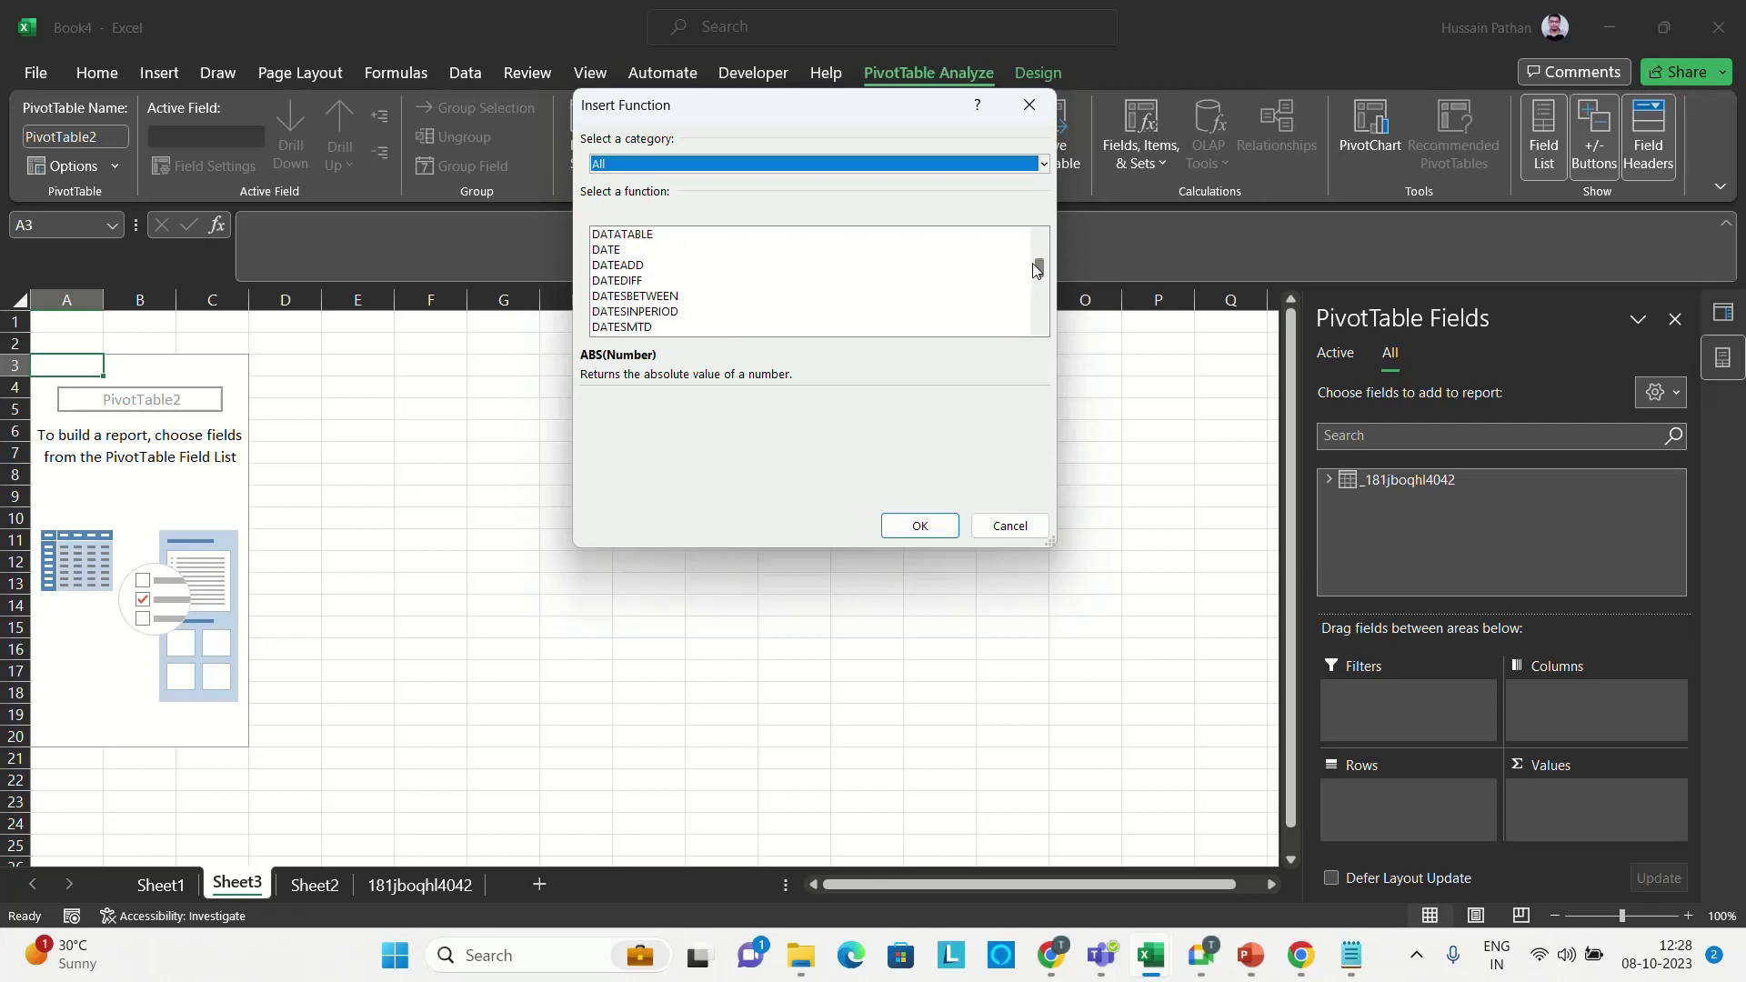
scroll(1037, 270, "down", 10)
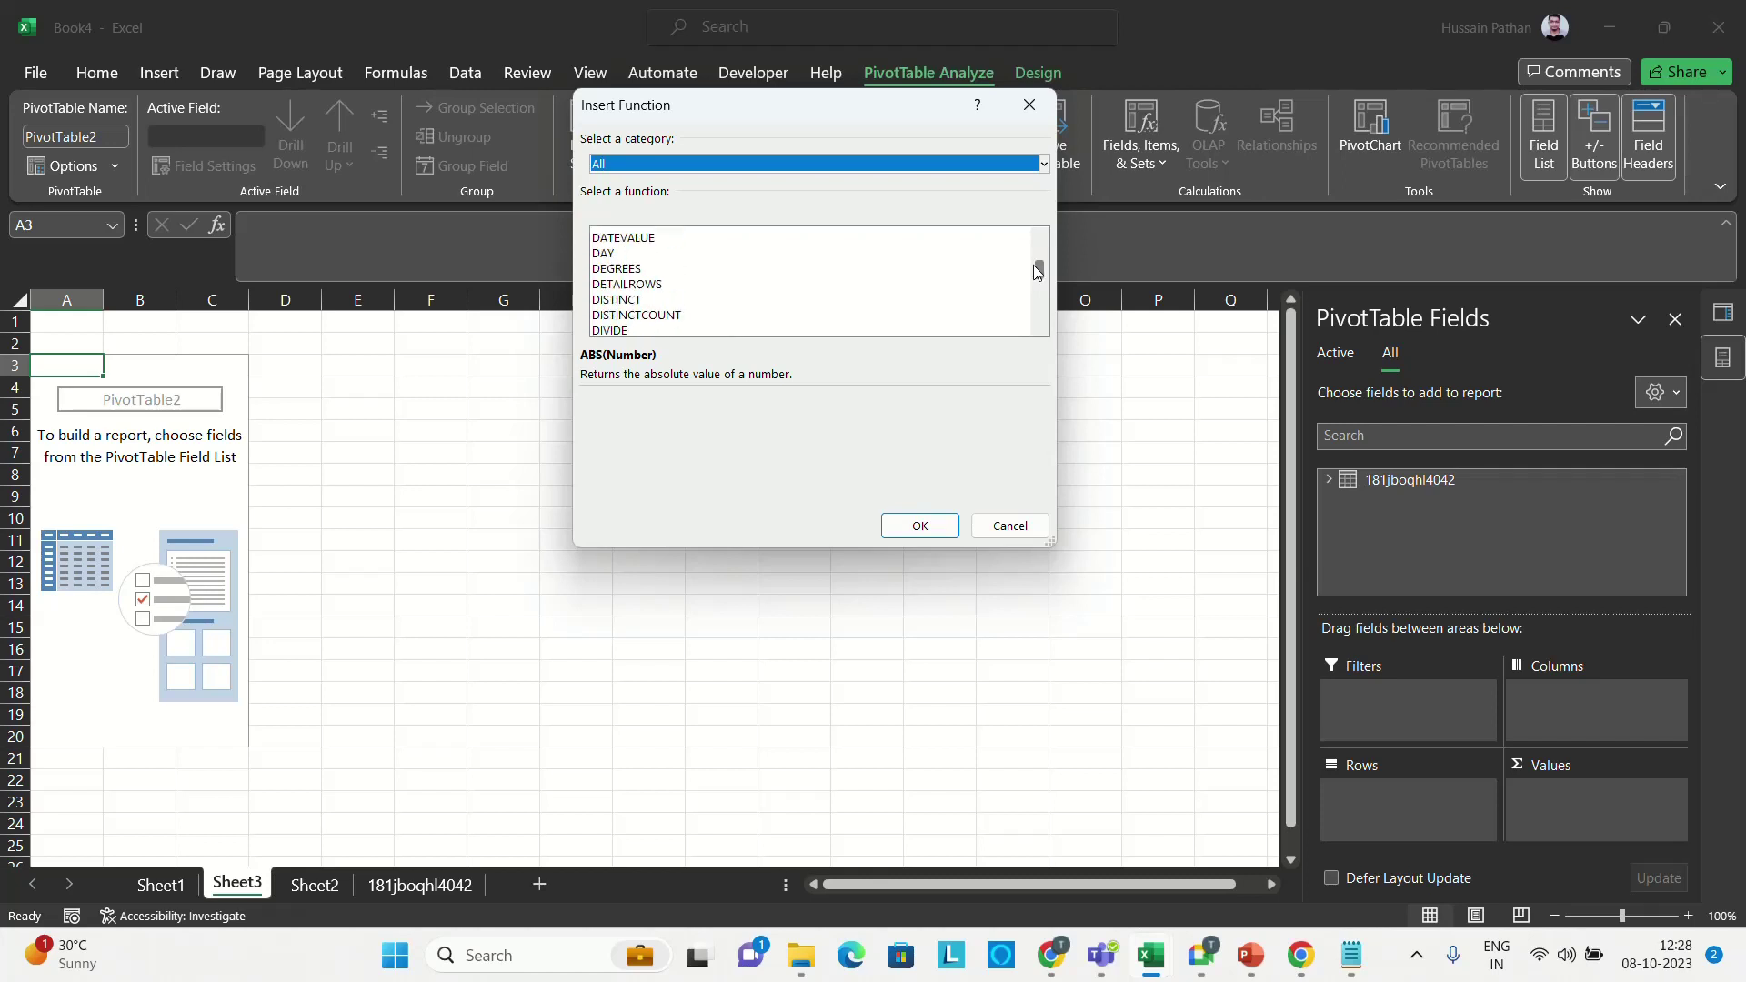
scroll(1037, 273, "down", 20)
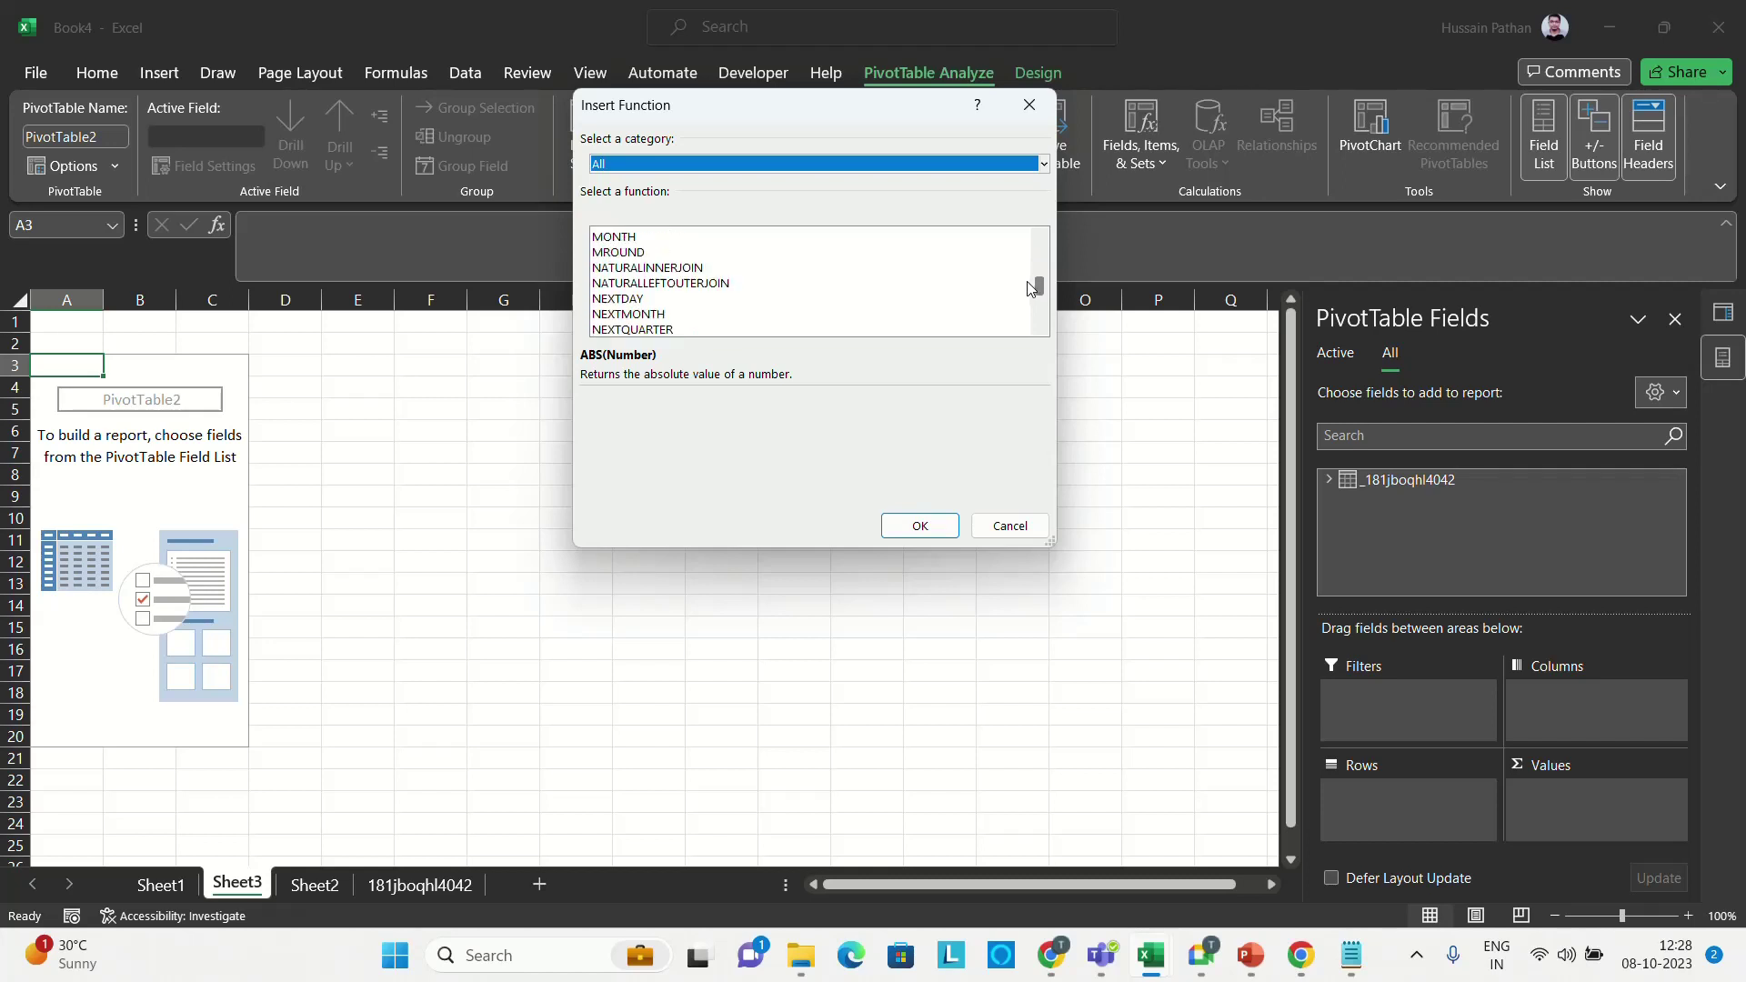
left_click(1009, 526)
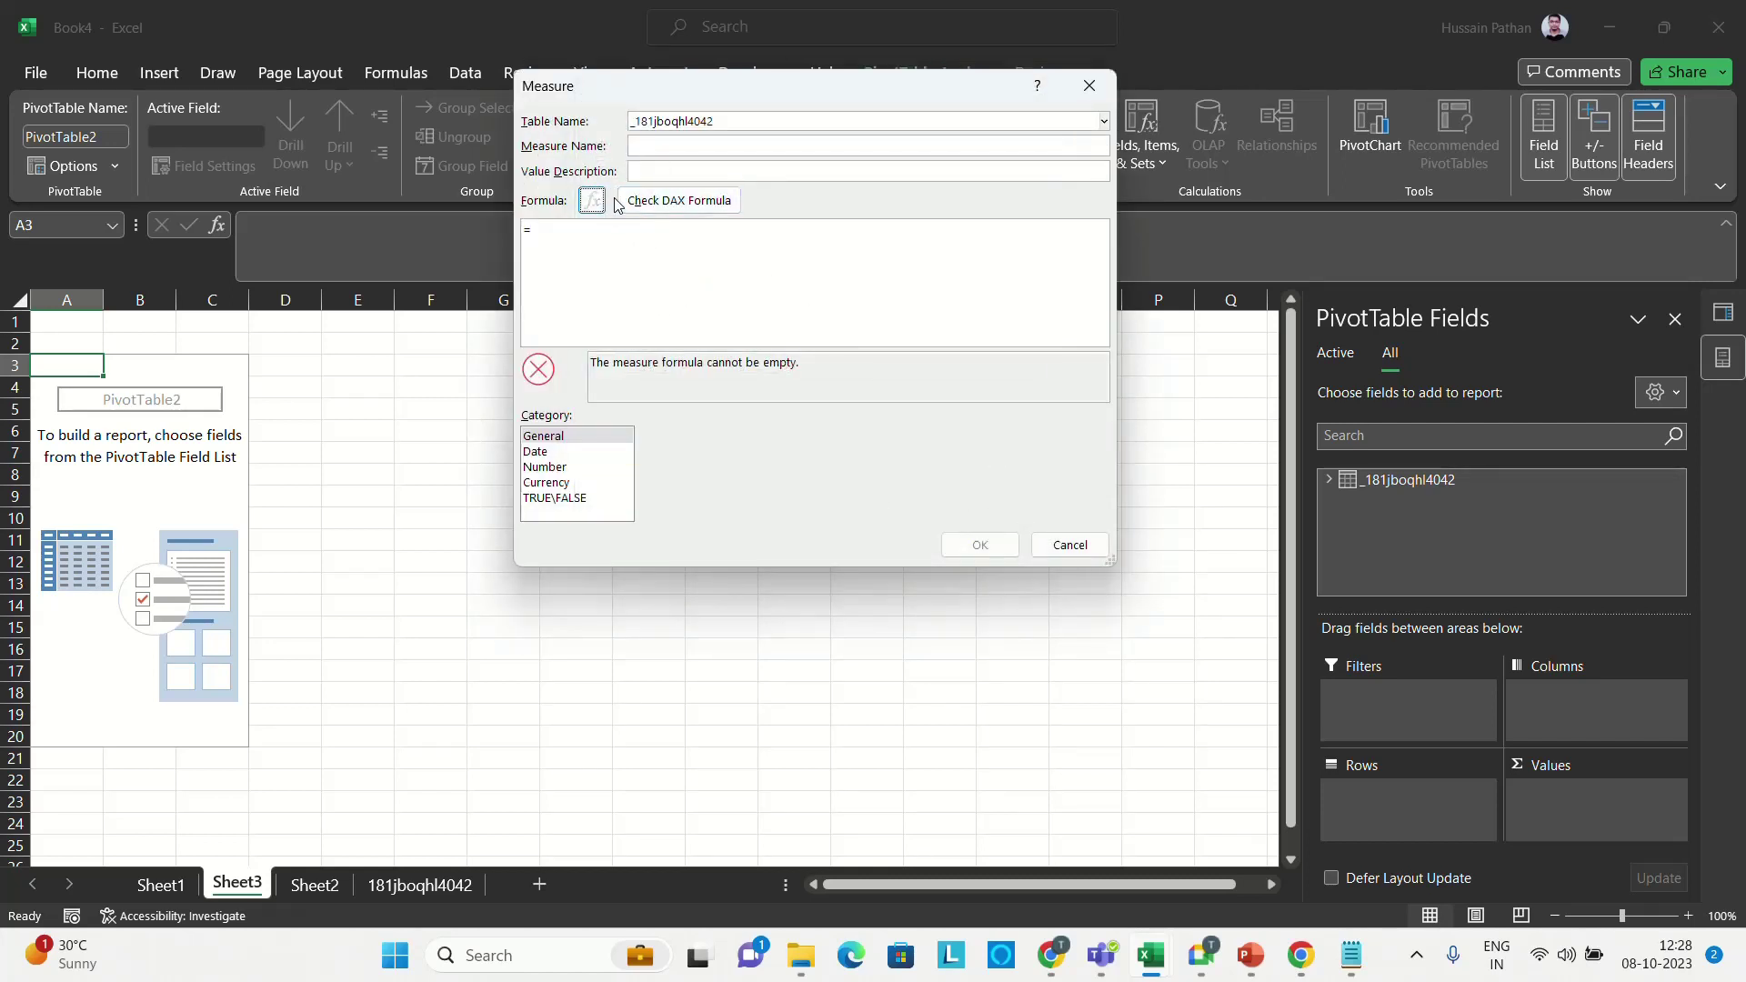
- Start the measure formula with the CONCATENATEX function and _181jboqhl4042 as its table argument
left_click(557, 236)
type("Con")
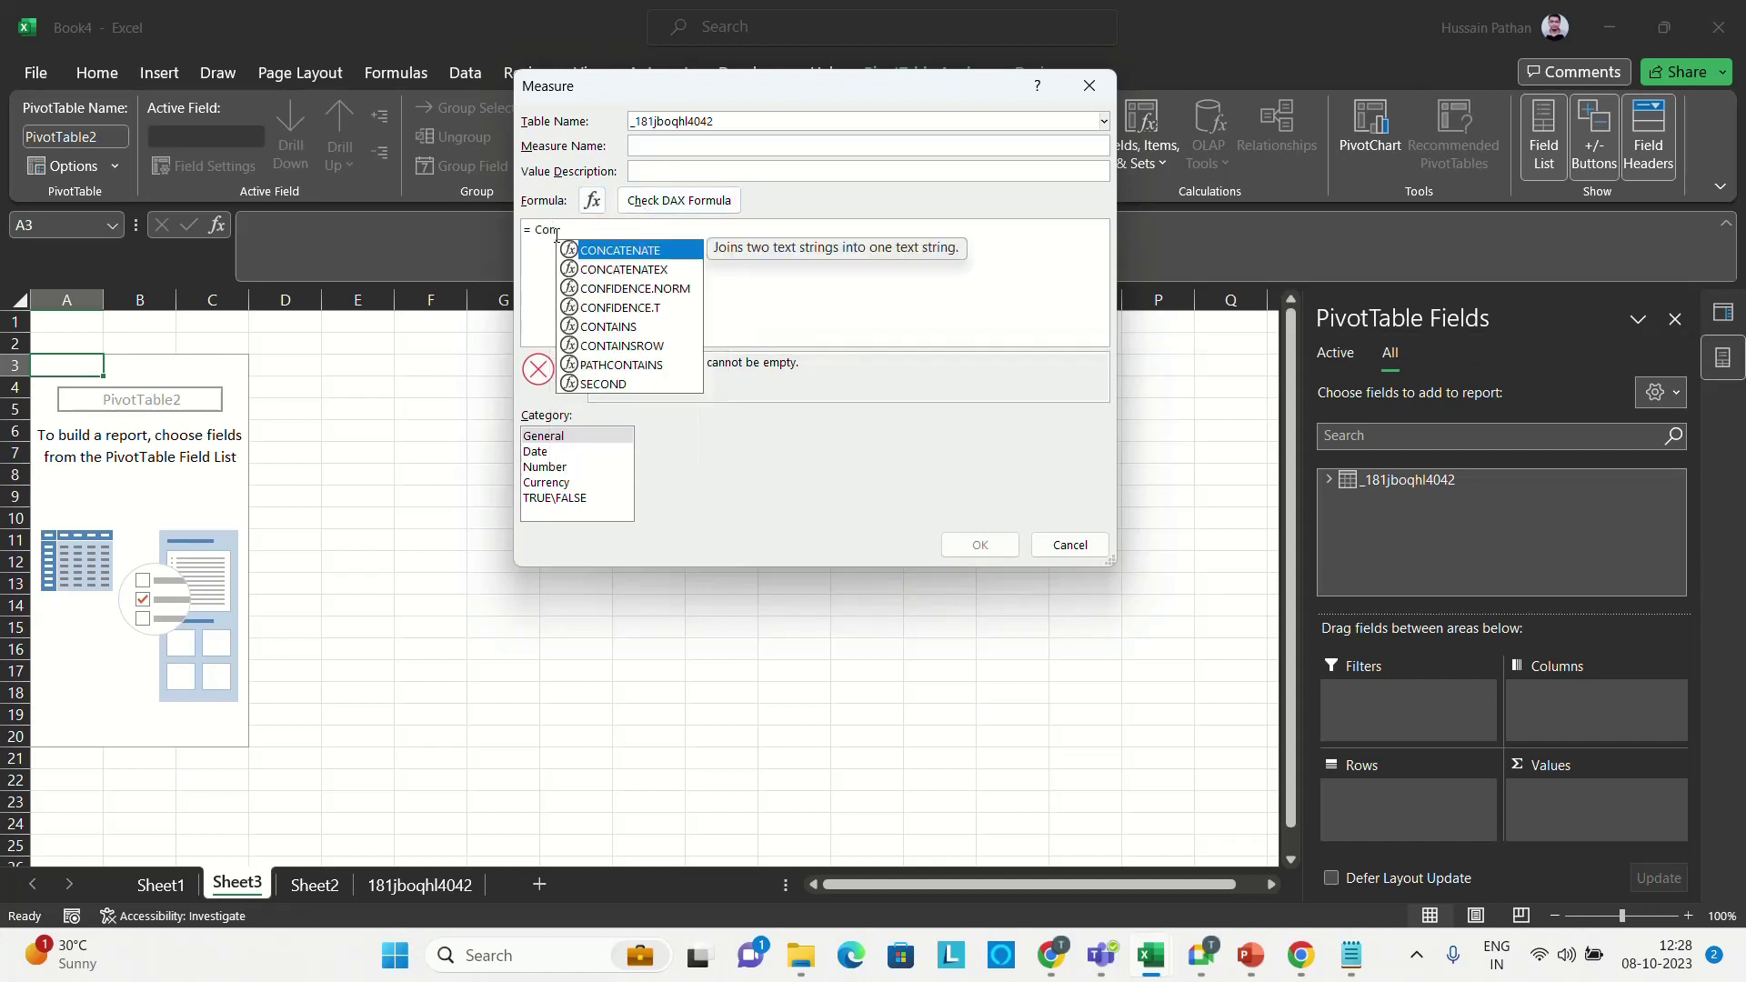
key("Down")
key("Down")
key("Up")
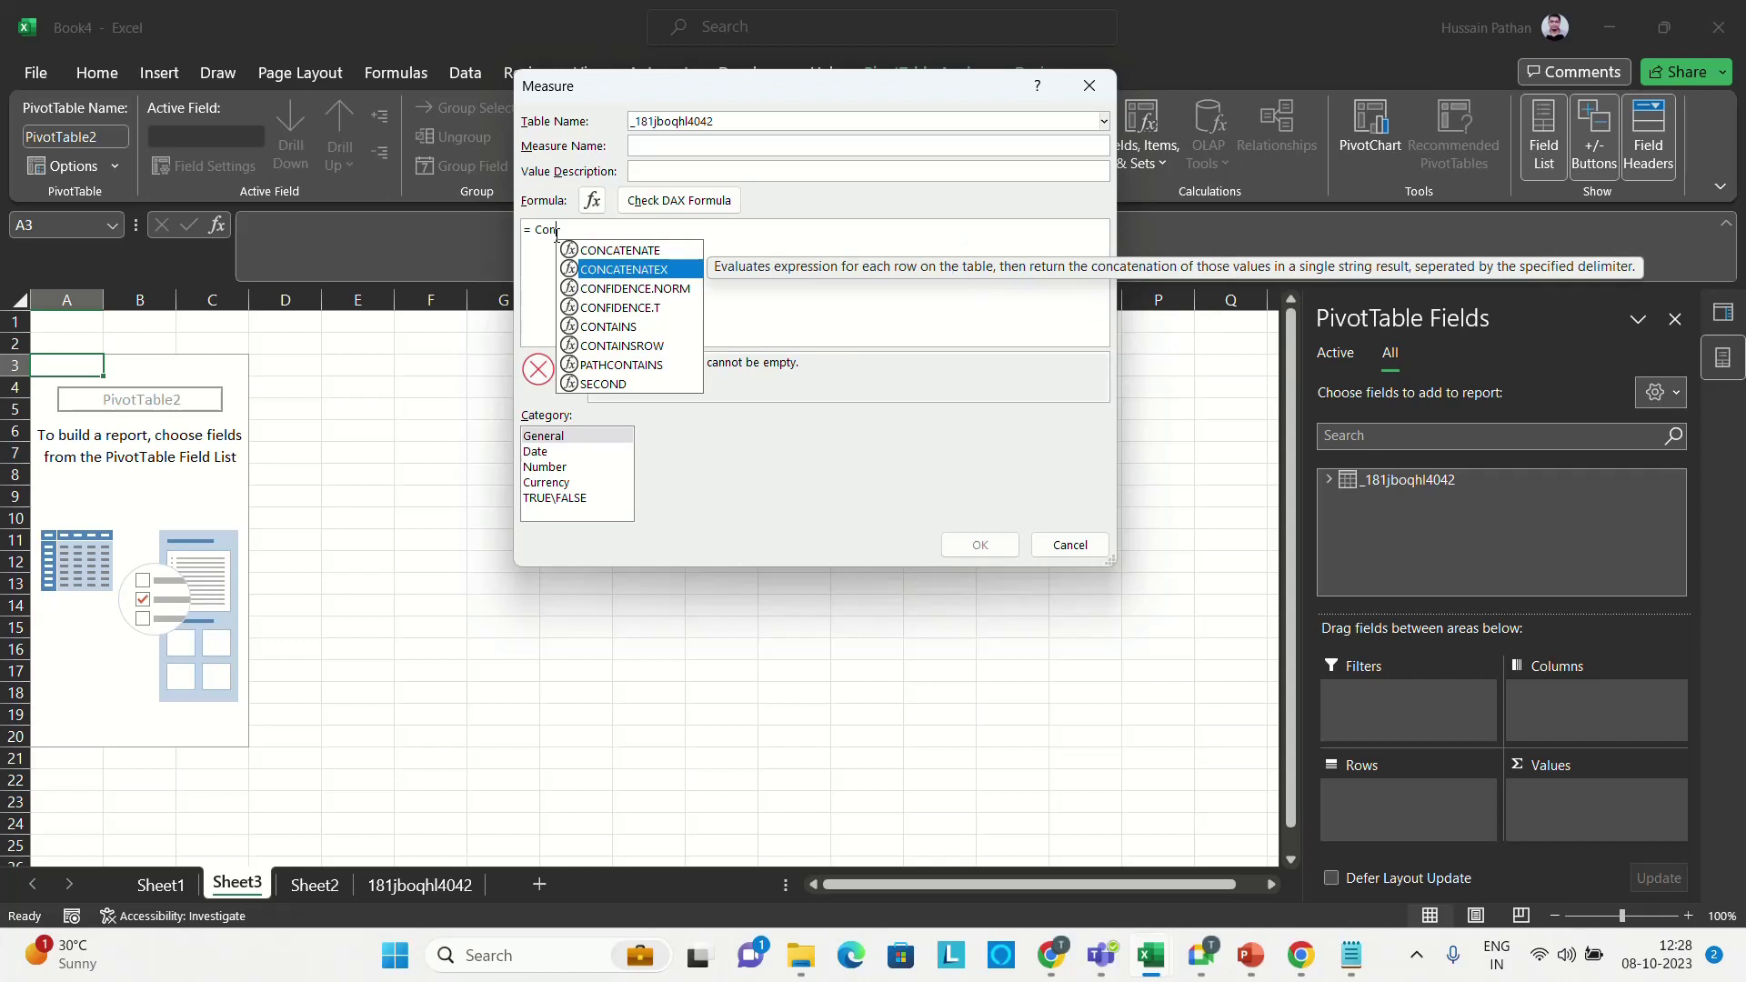
key("Tab")
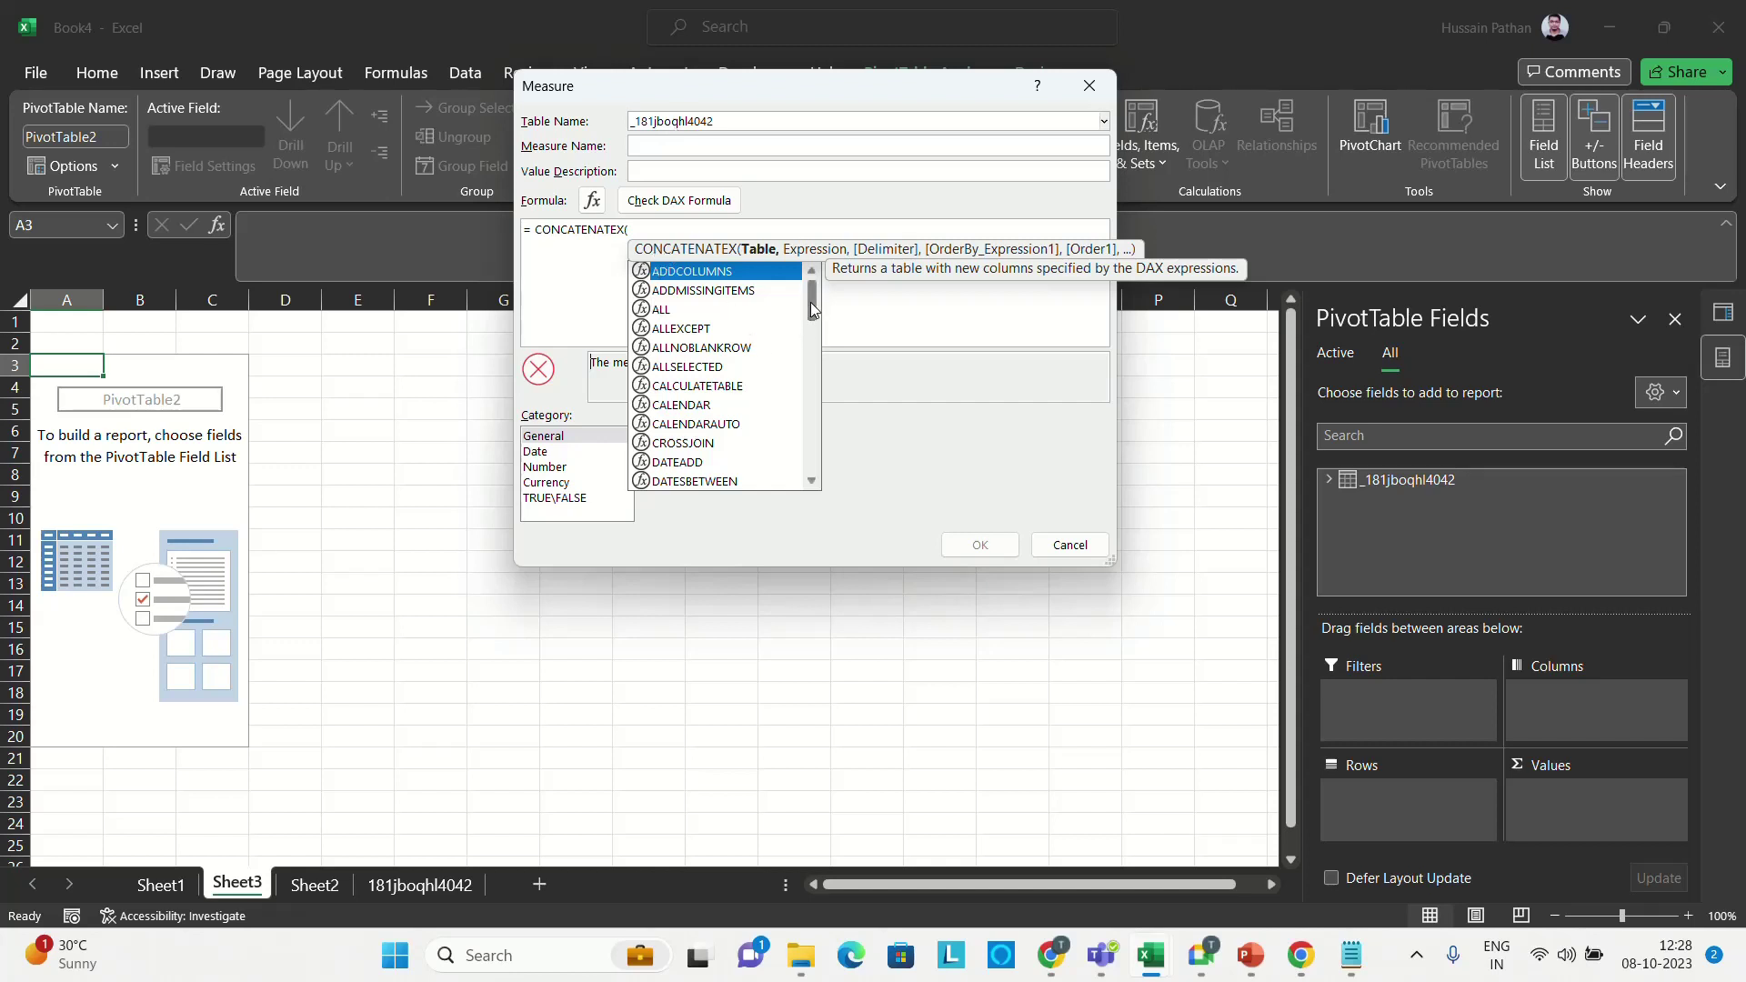
mouse_move(811, 301)
left_mouse_down()
mouse_move(808, 321)
mouse_move(806, 290)
left_mouse_up()
type("_181")
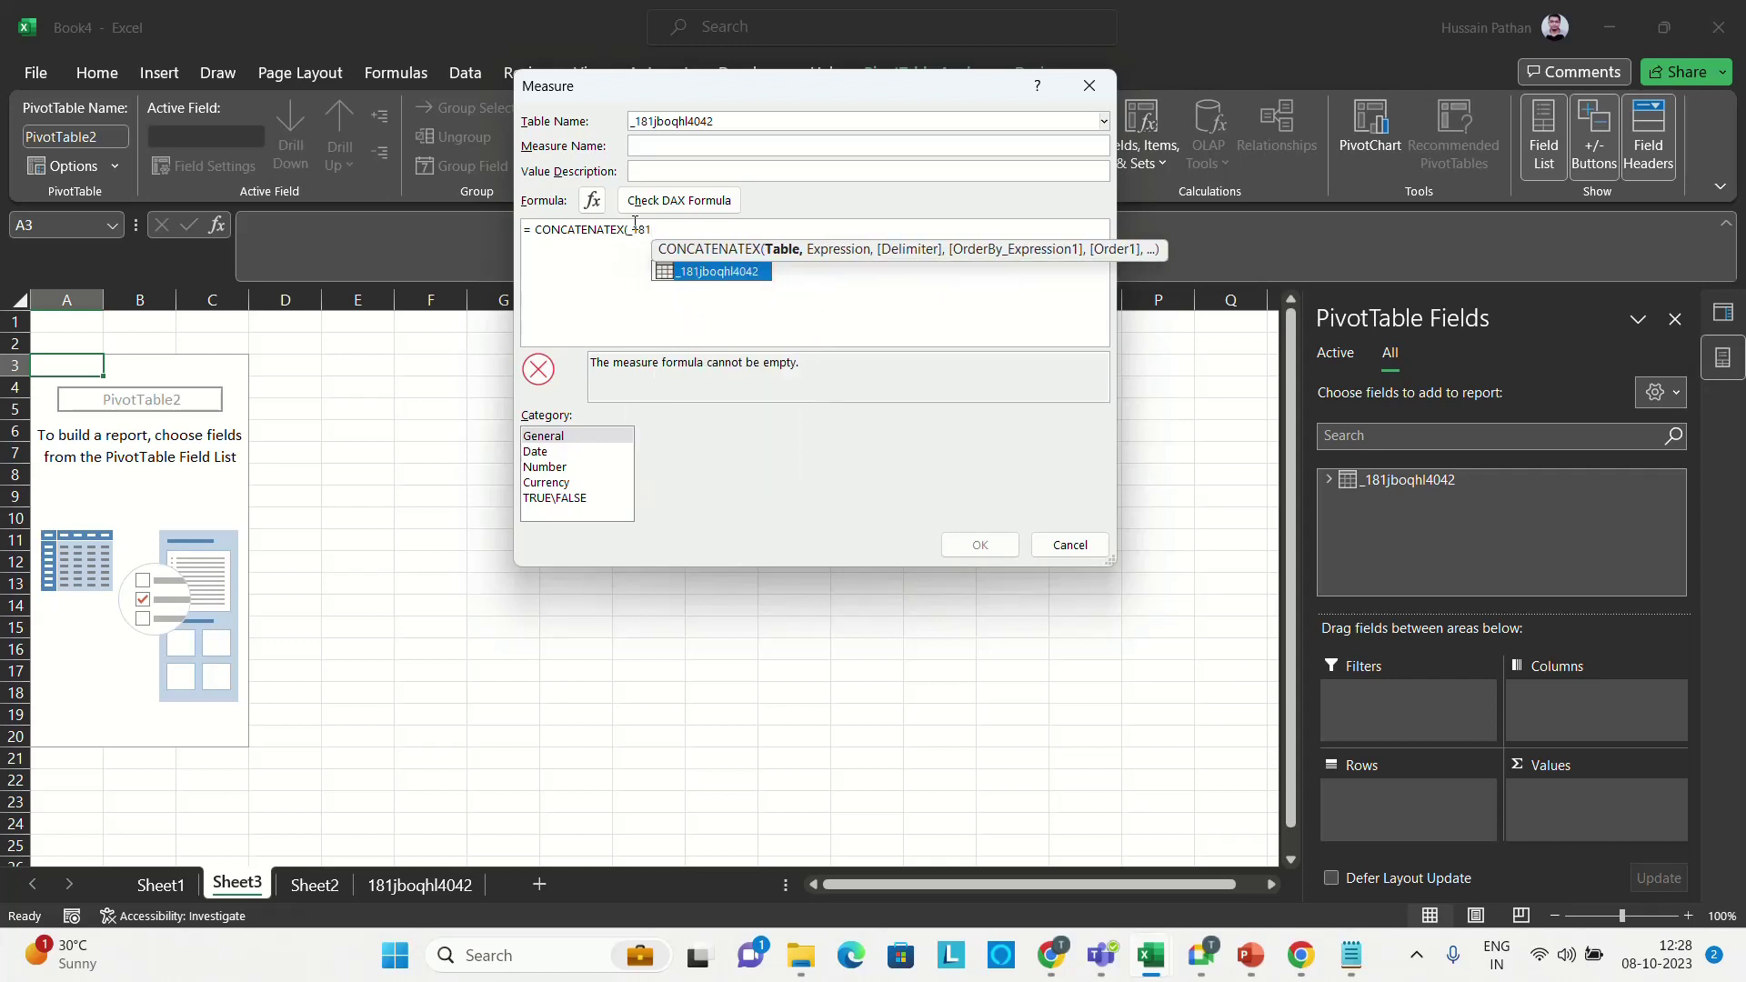
double_click(708, 271)
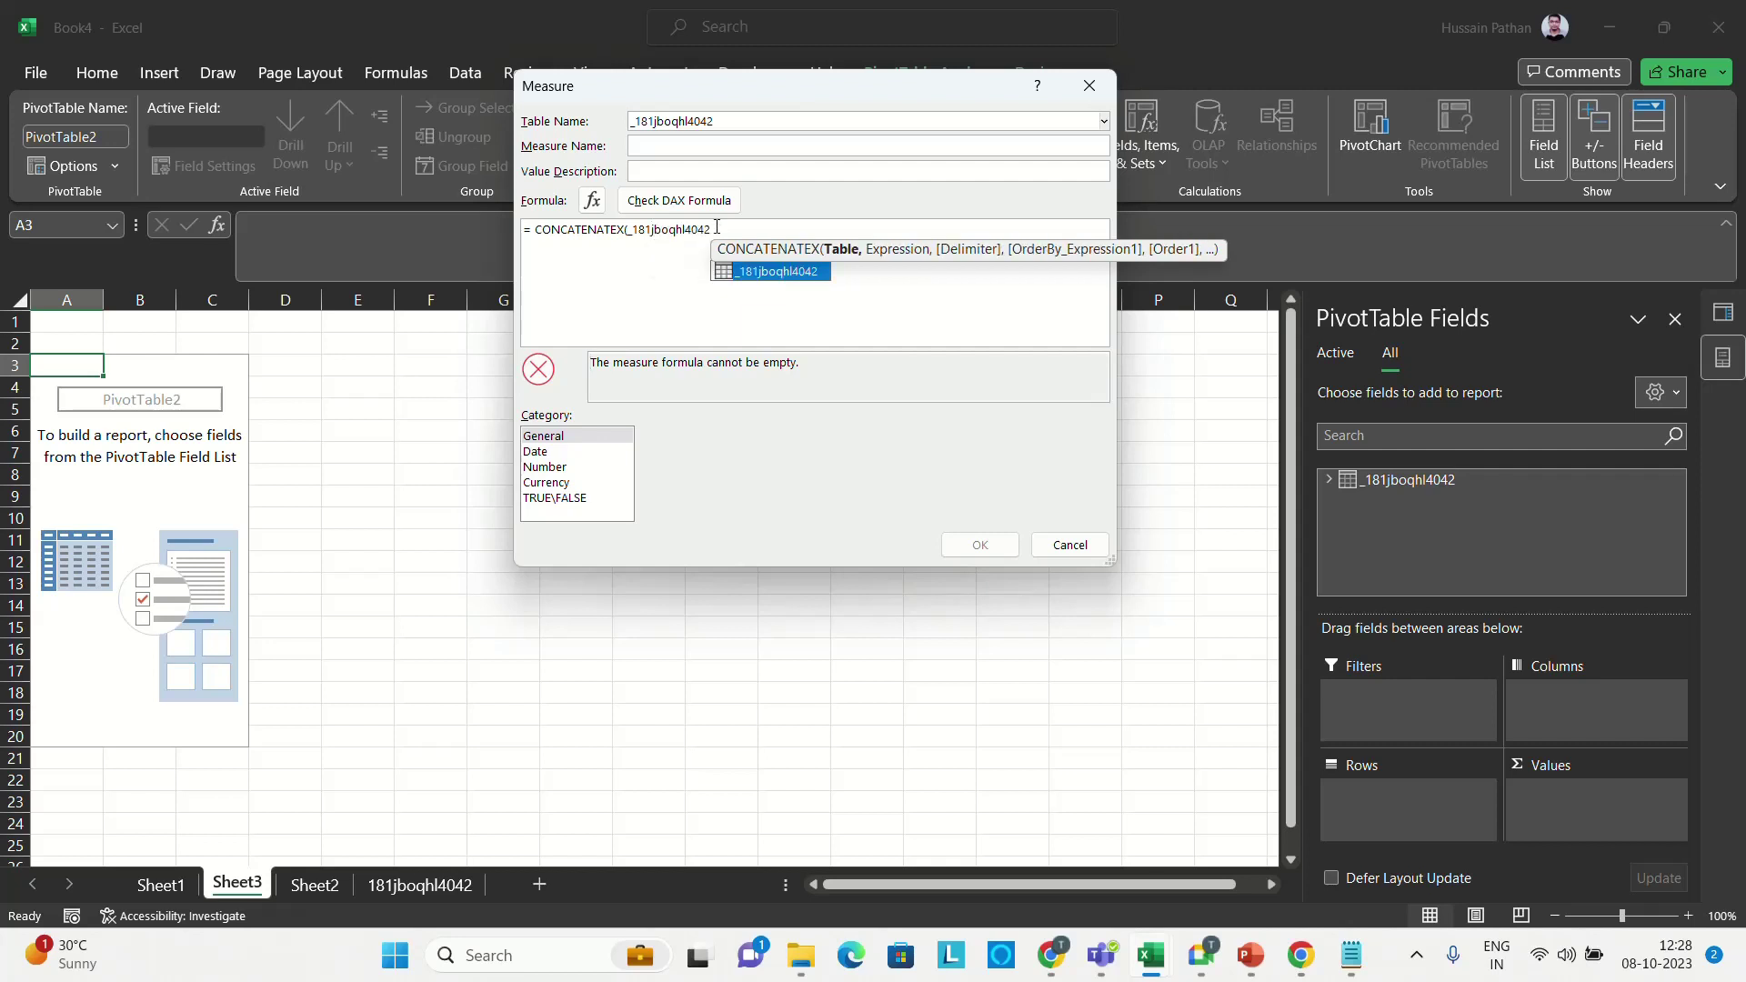
type(",")
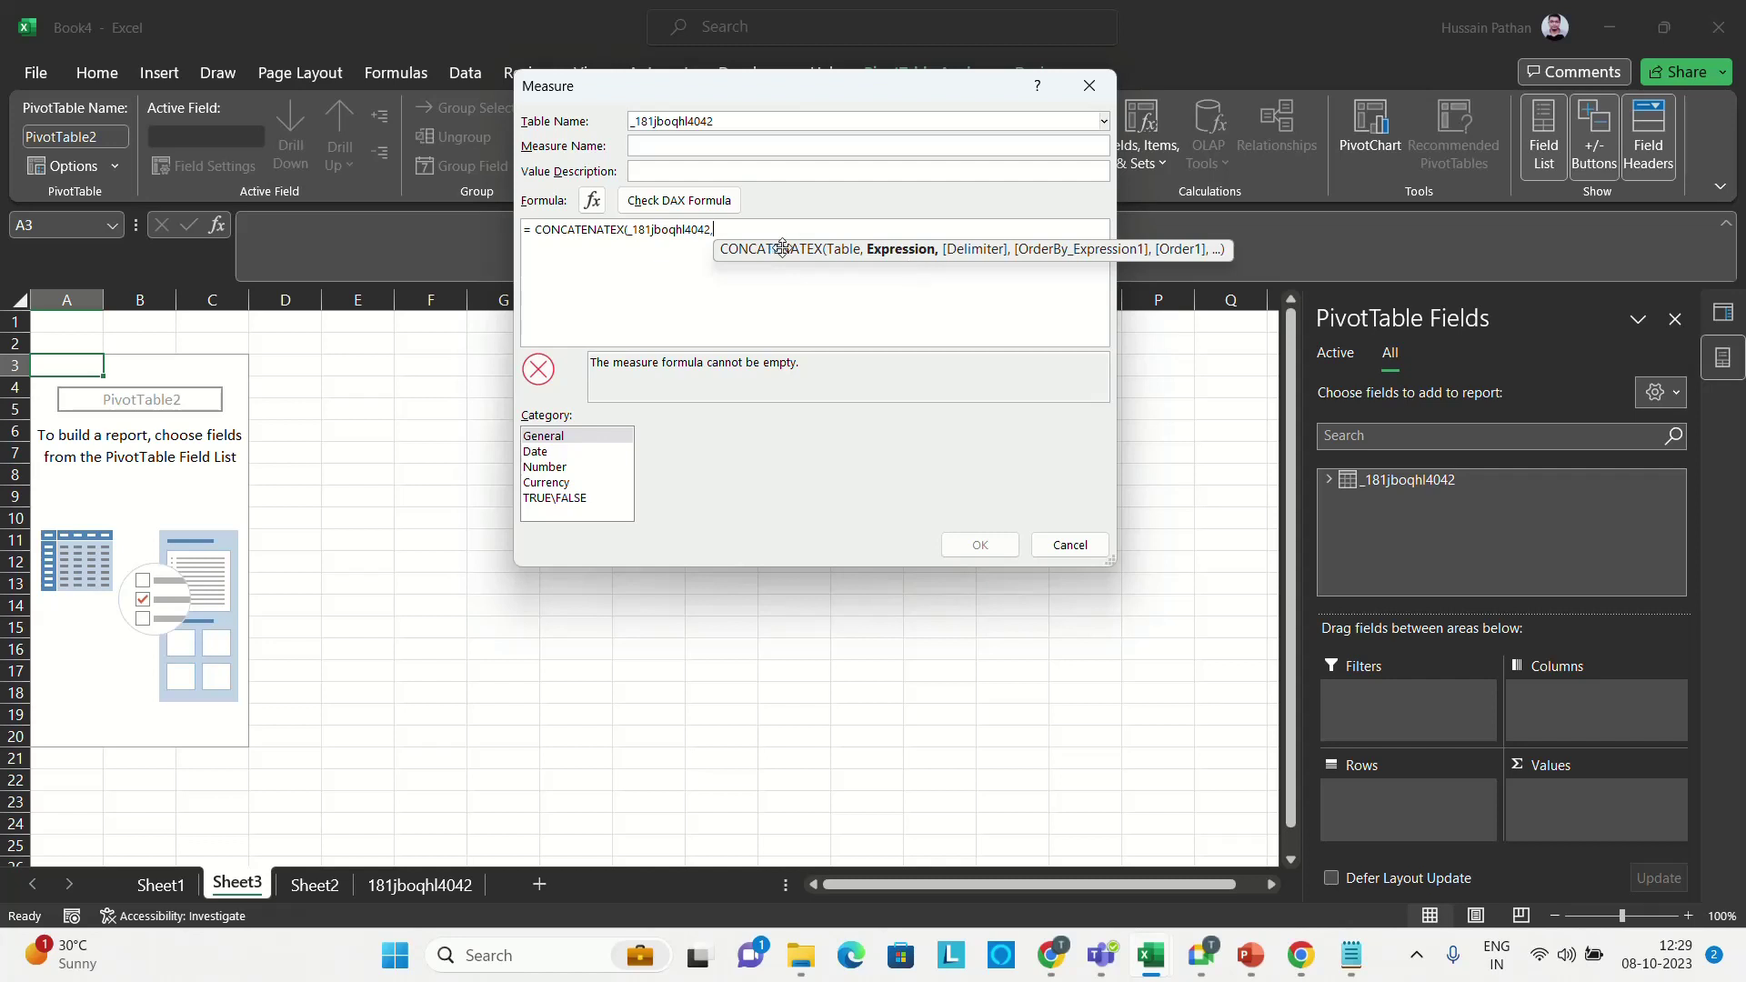
- Add the [Ref.No.1] column as the expression argument of CONCATENATEX, followed by a comma
type("R")
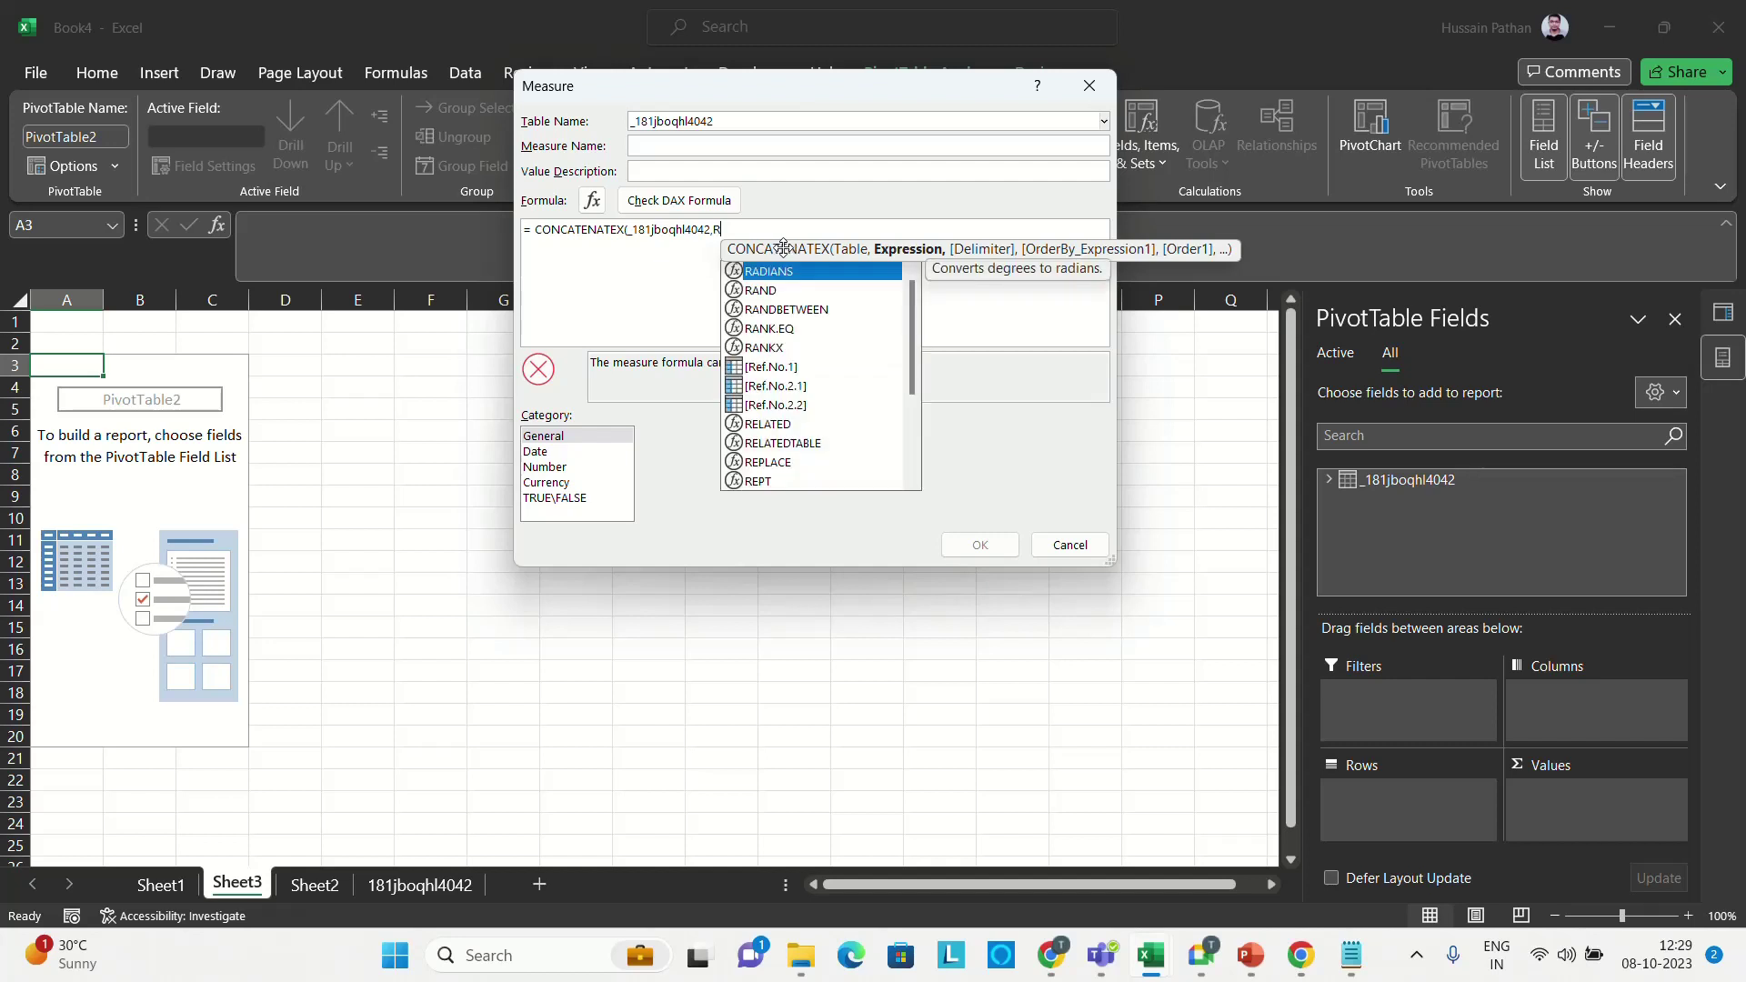
key("Down")
key("Down")
key("Down")
key("Down")
key("Down")
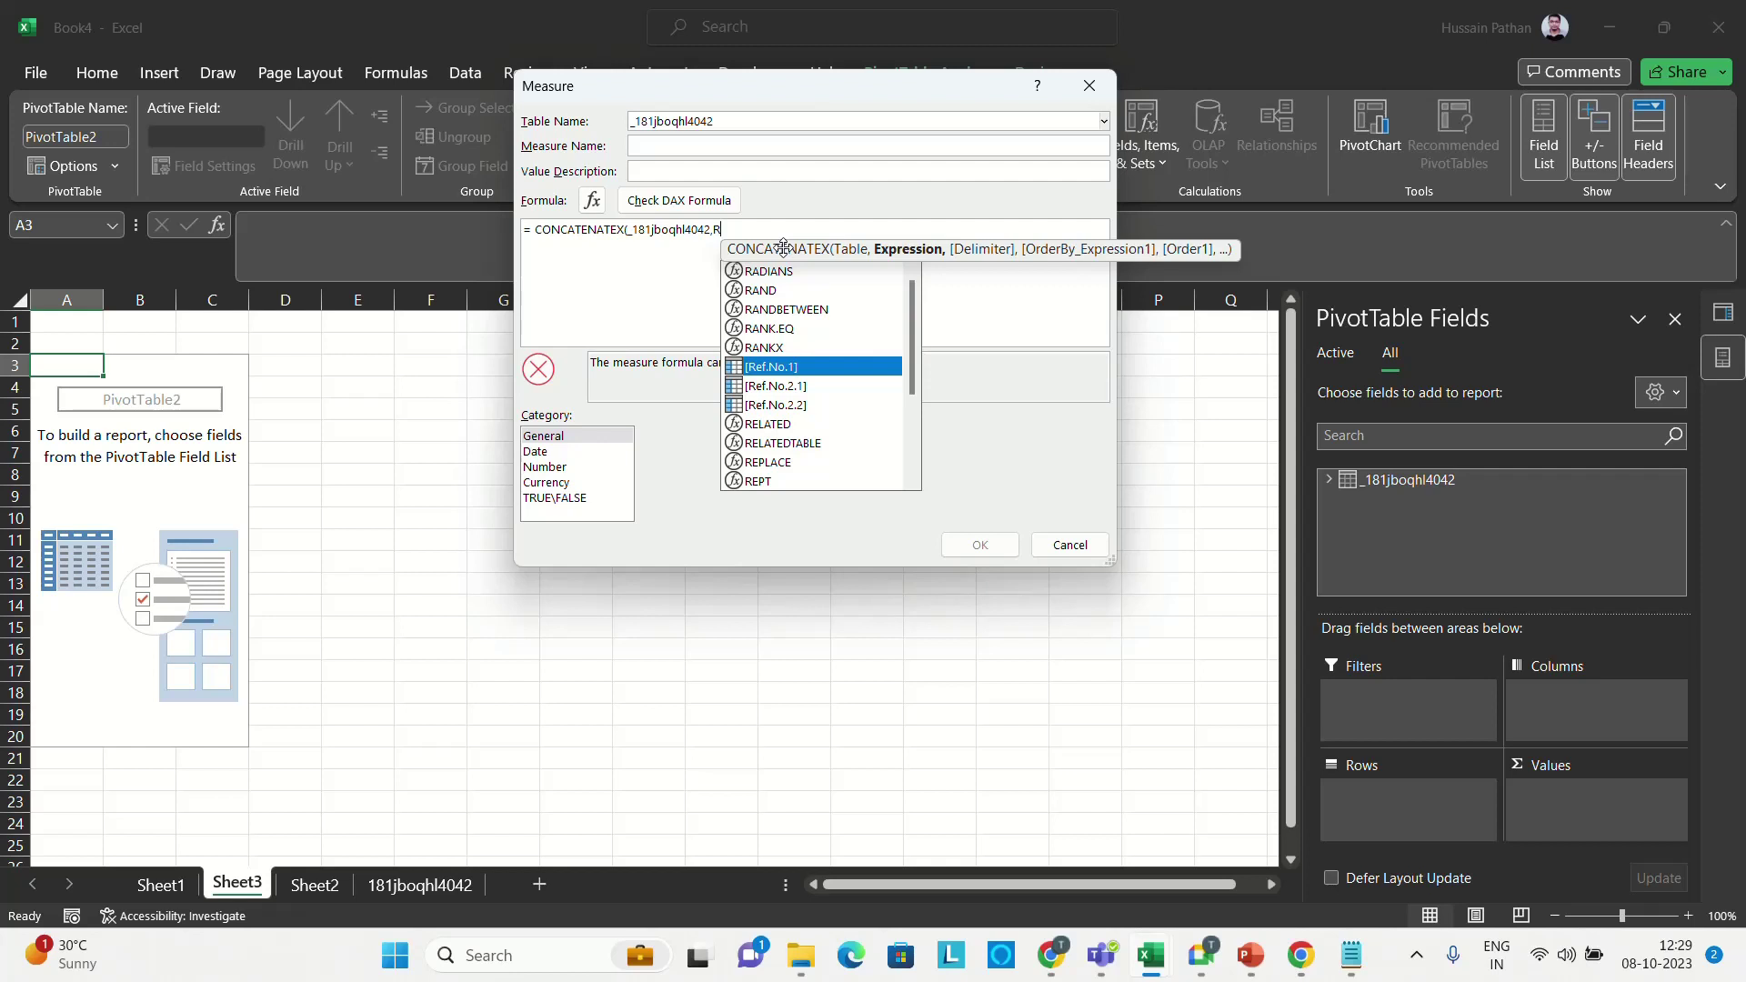
key("Tab")
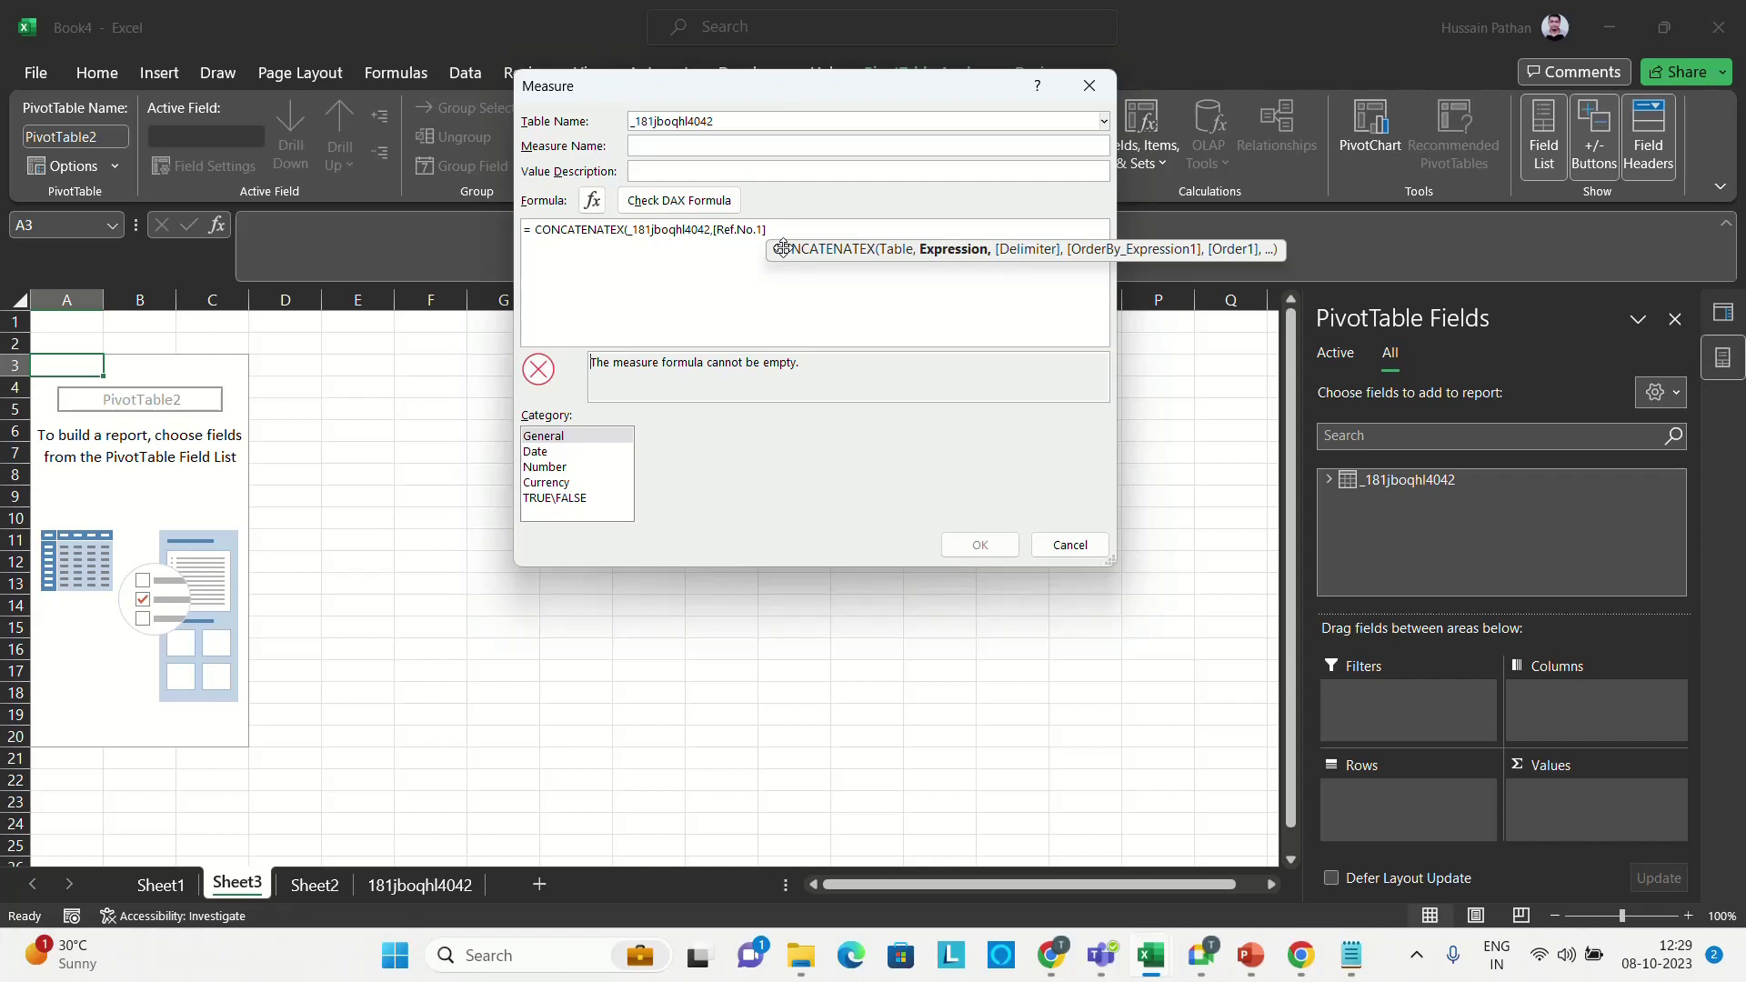
type(",")
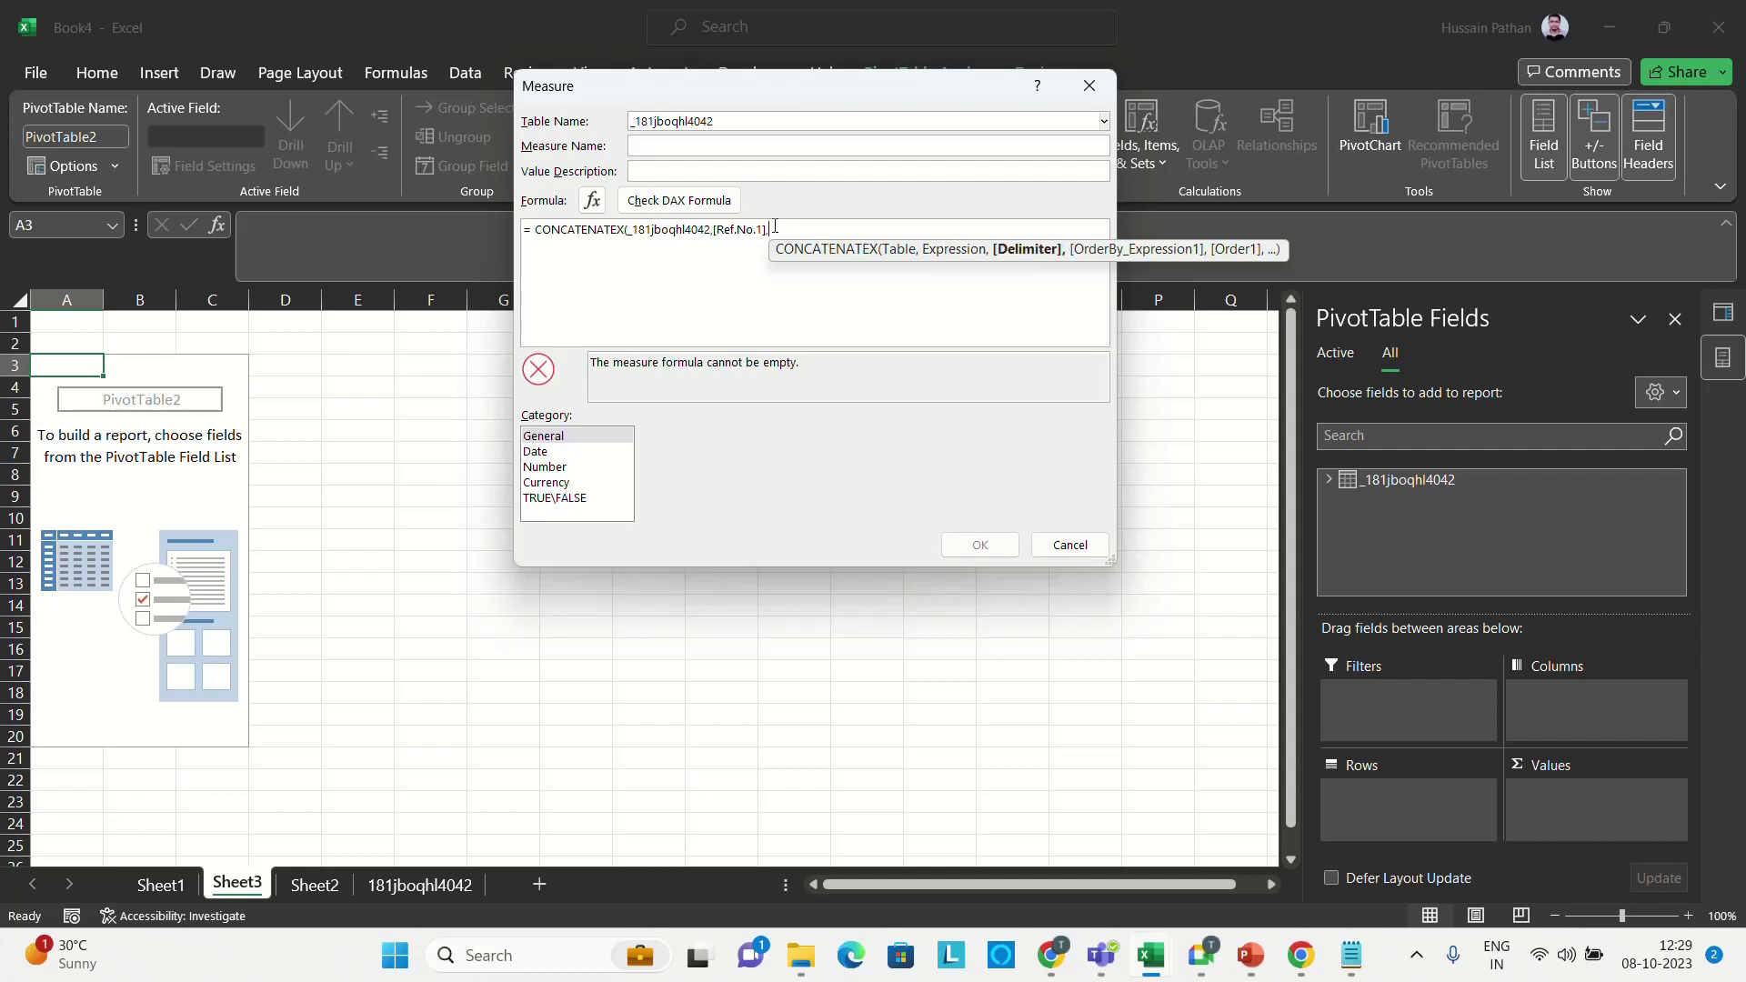
- Complete the CONCATENATEX formula with "-" as the delimiter and [Ref.No.2.1] as the order-by expression, then close its parenthesis
type("\"-\"")
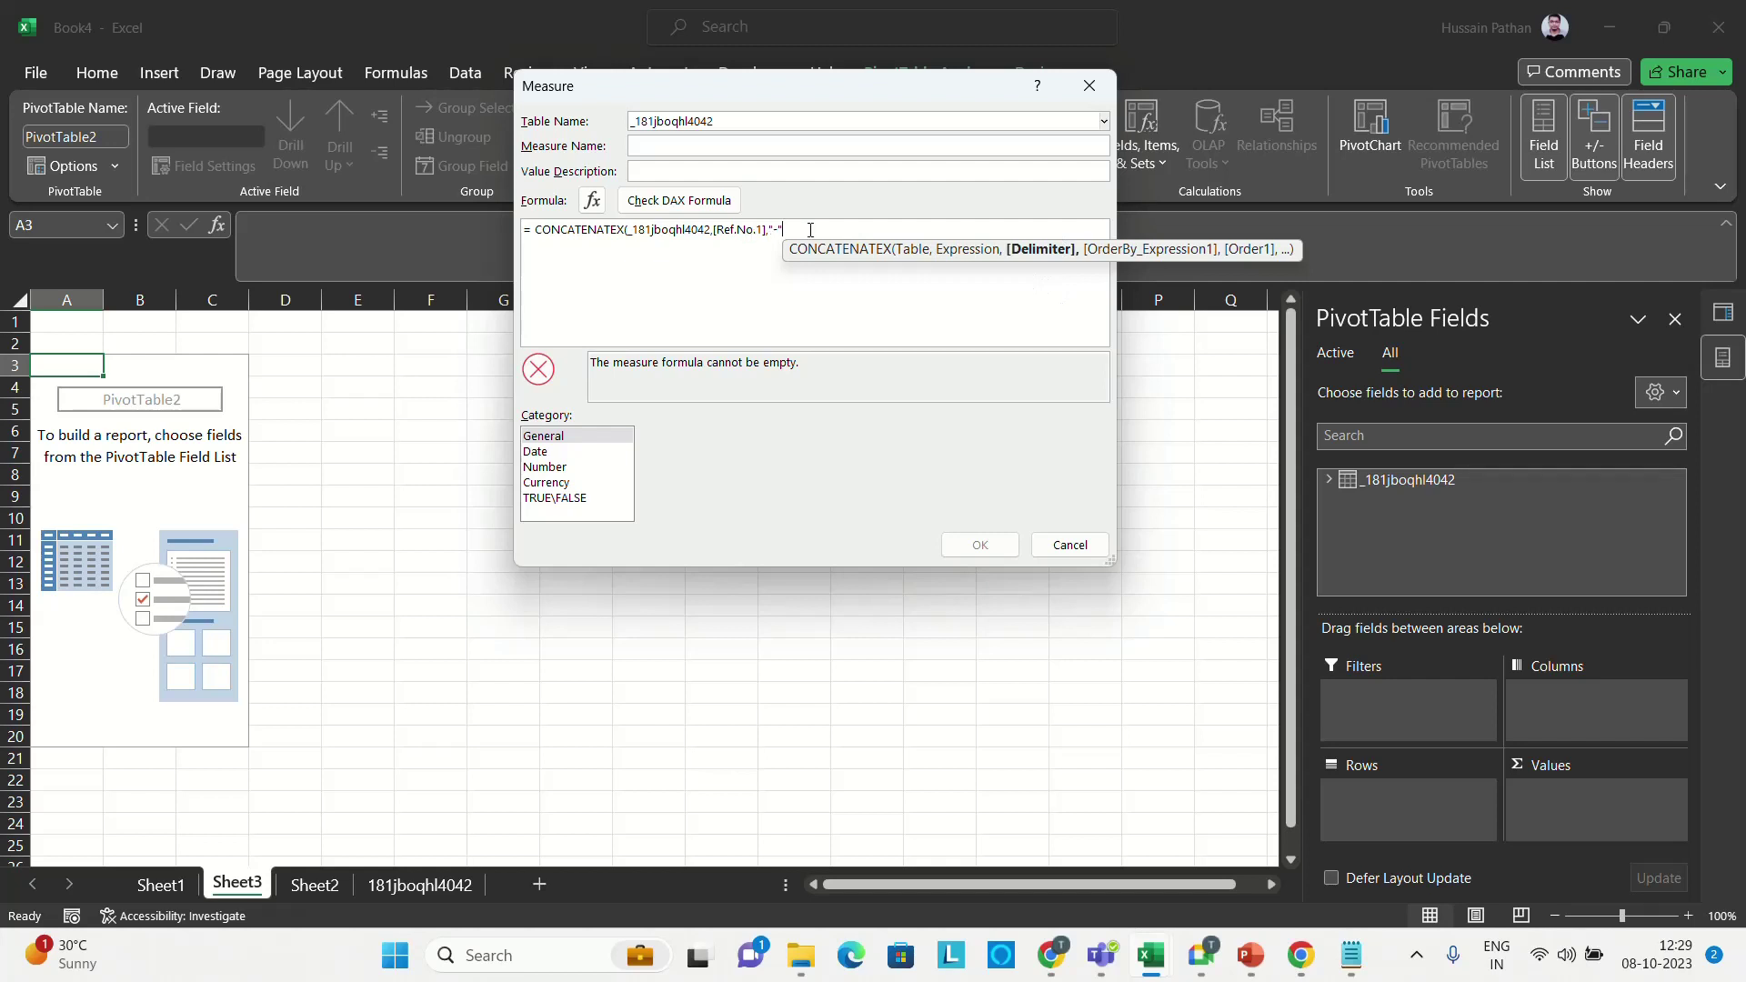
type(",")
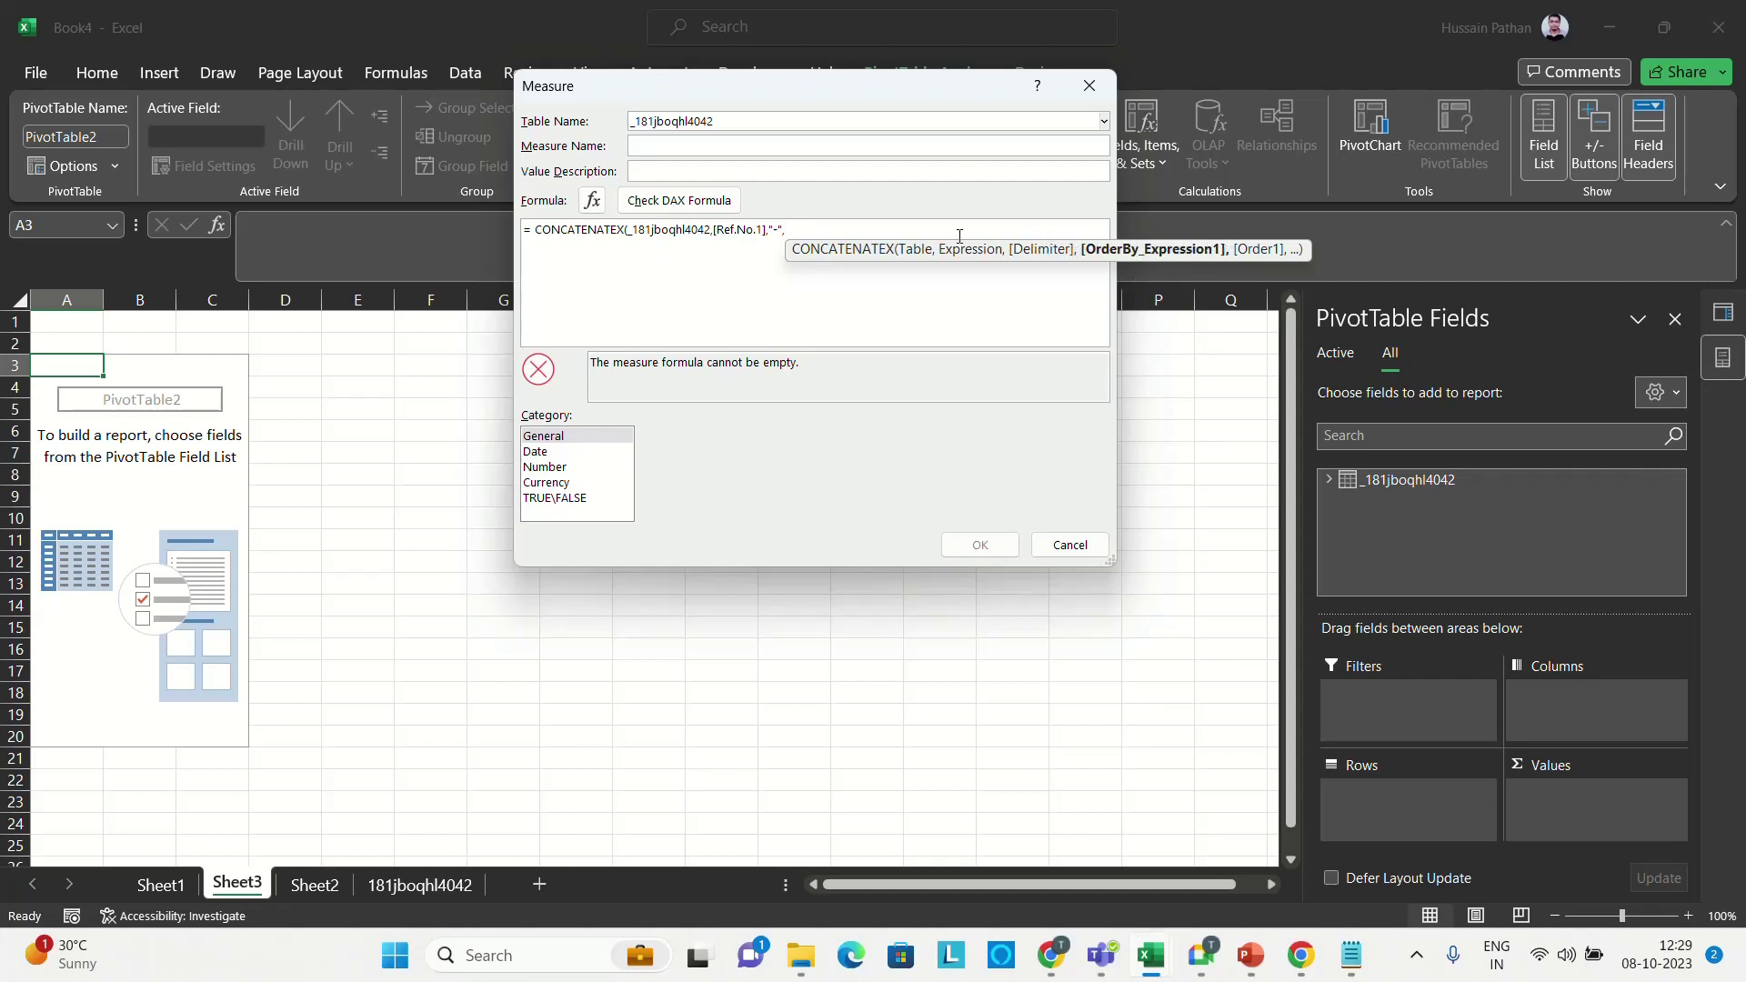
type("Re")
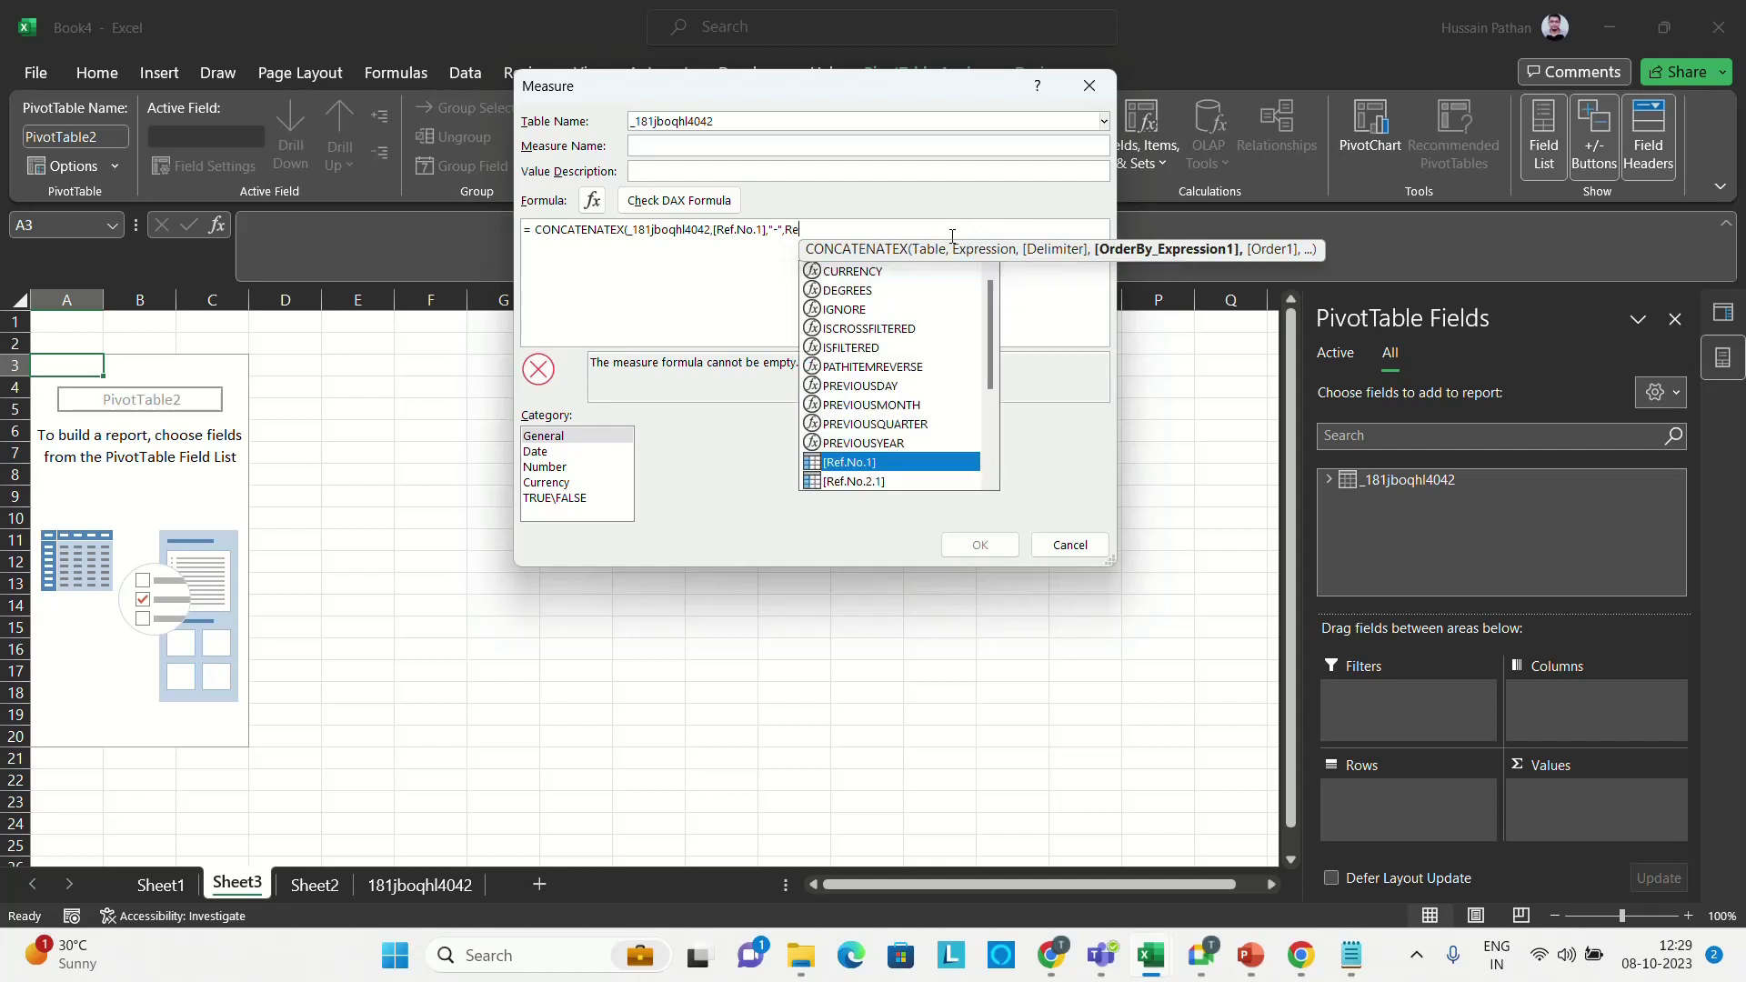
key("Down")
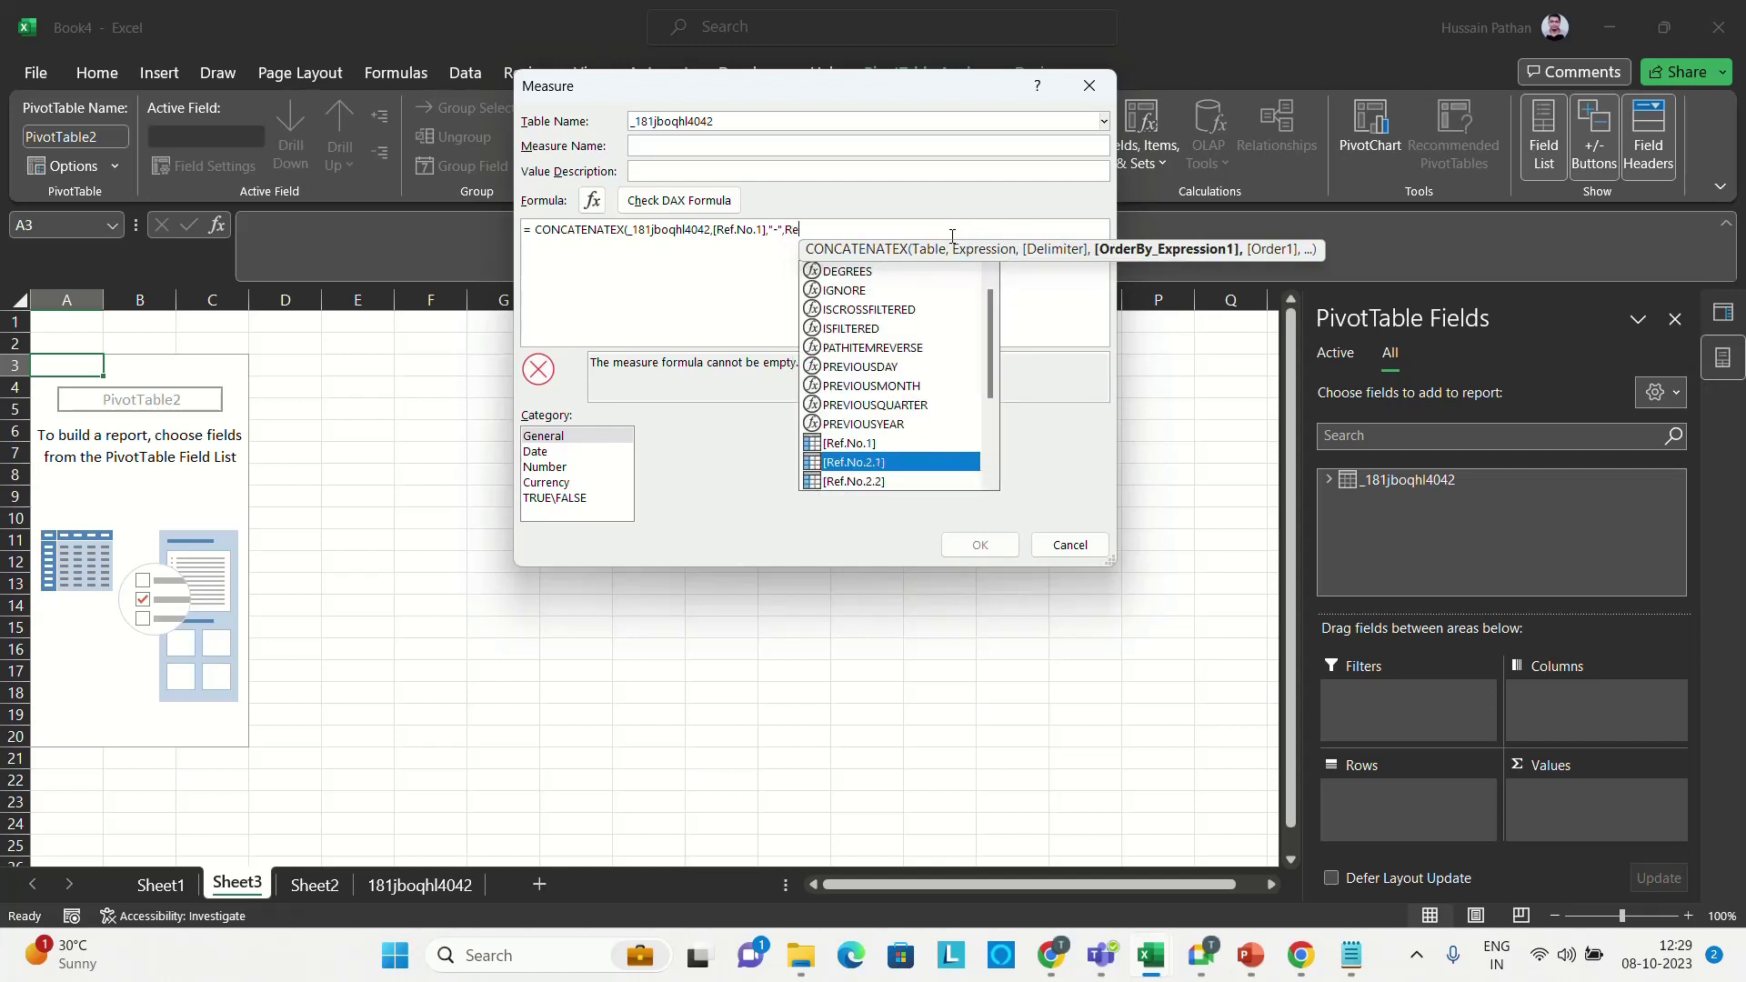
key("Tab")
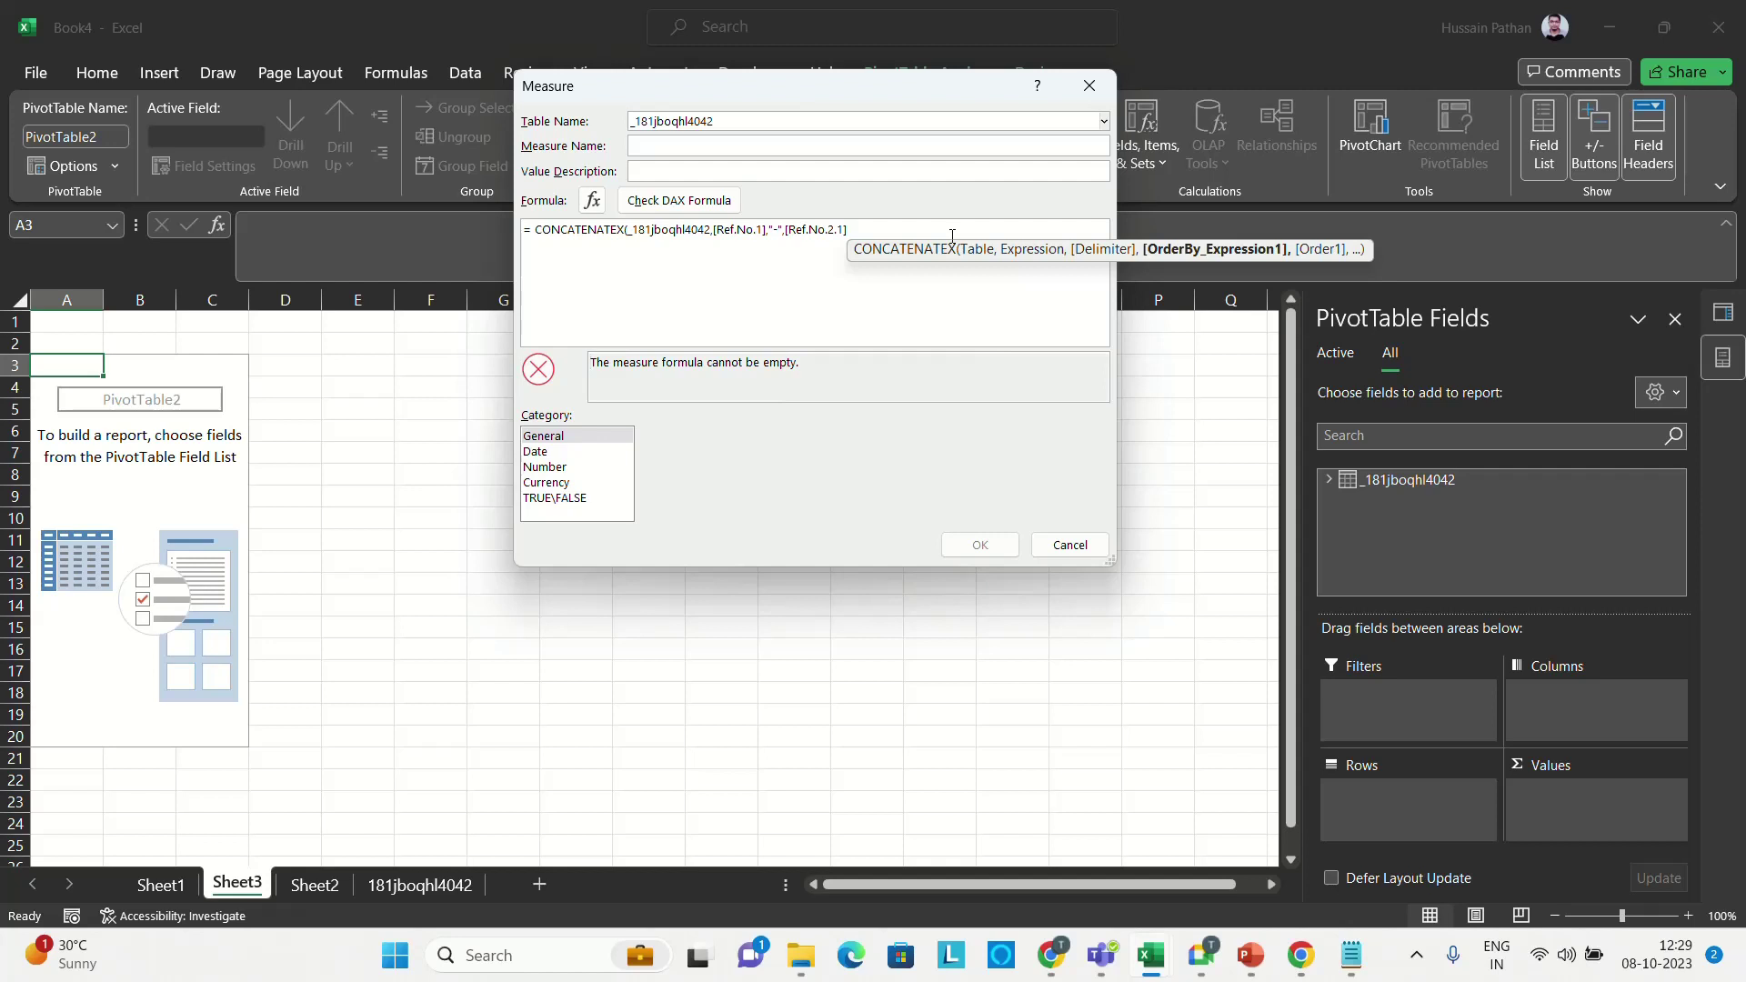
type(")")
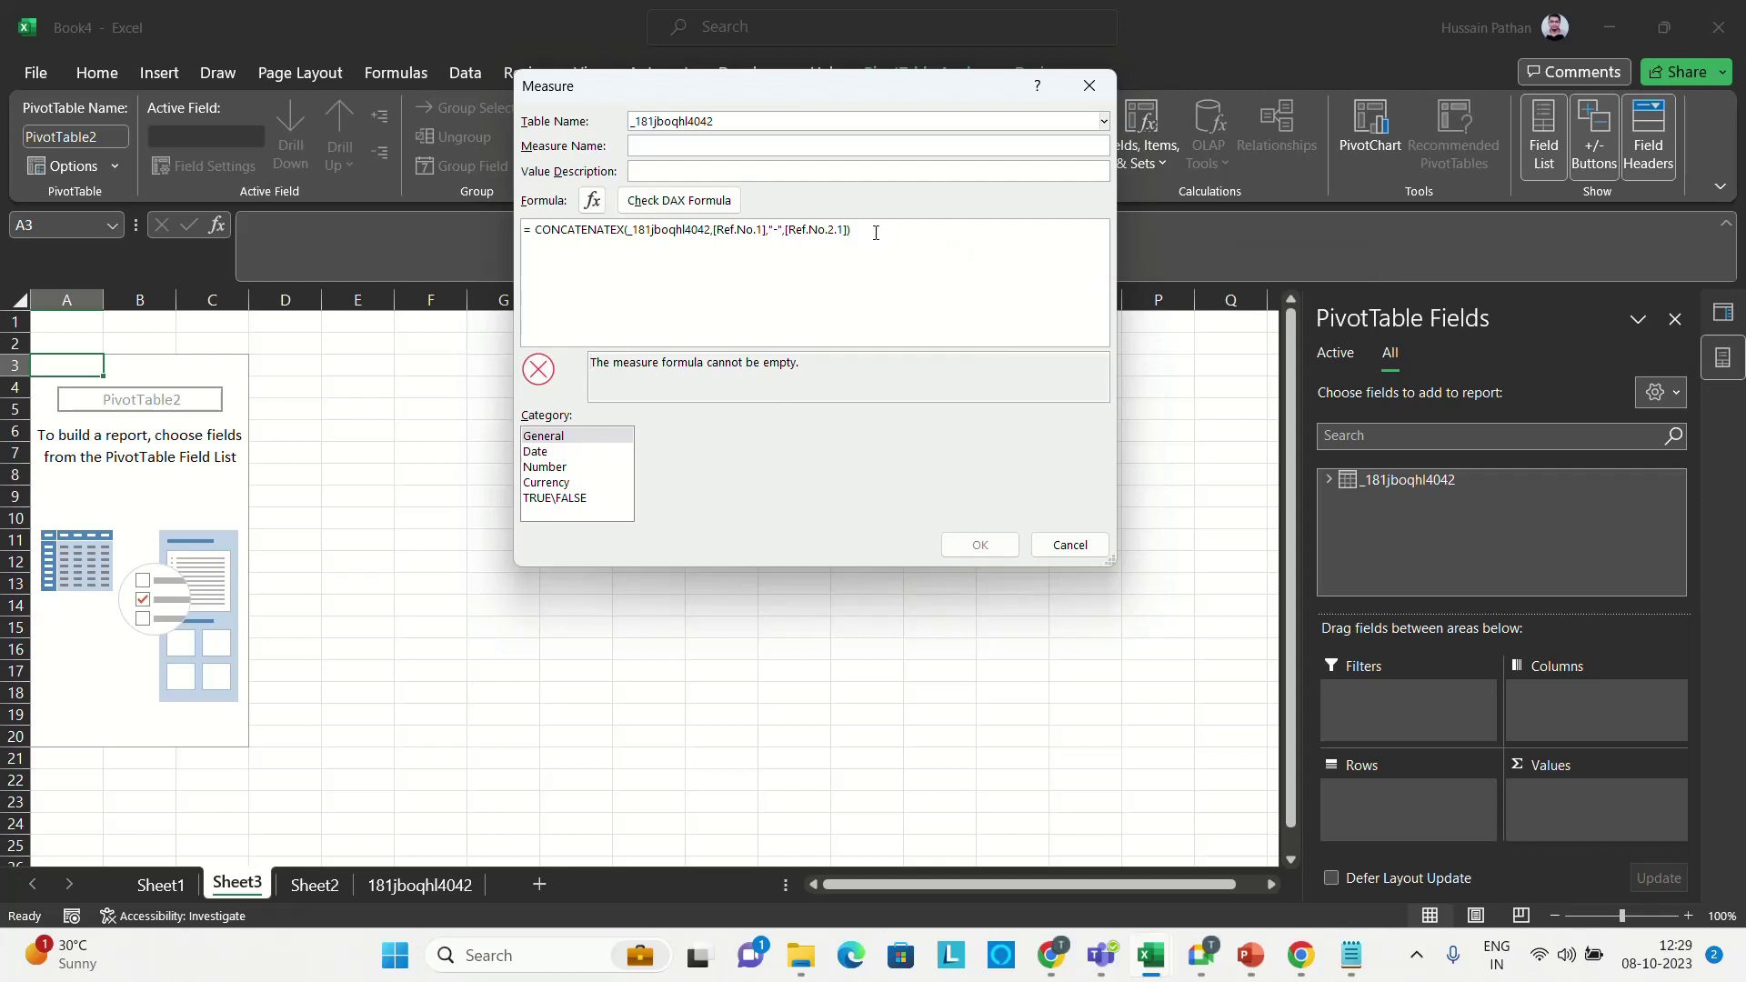
- Check the finished DAX formula for errors and read the check result
left_click(680, 201)
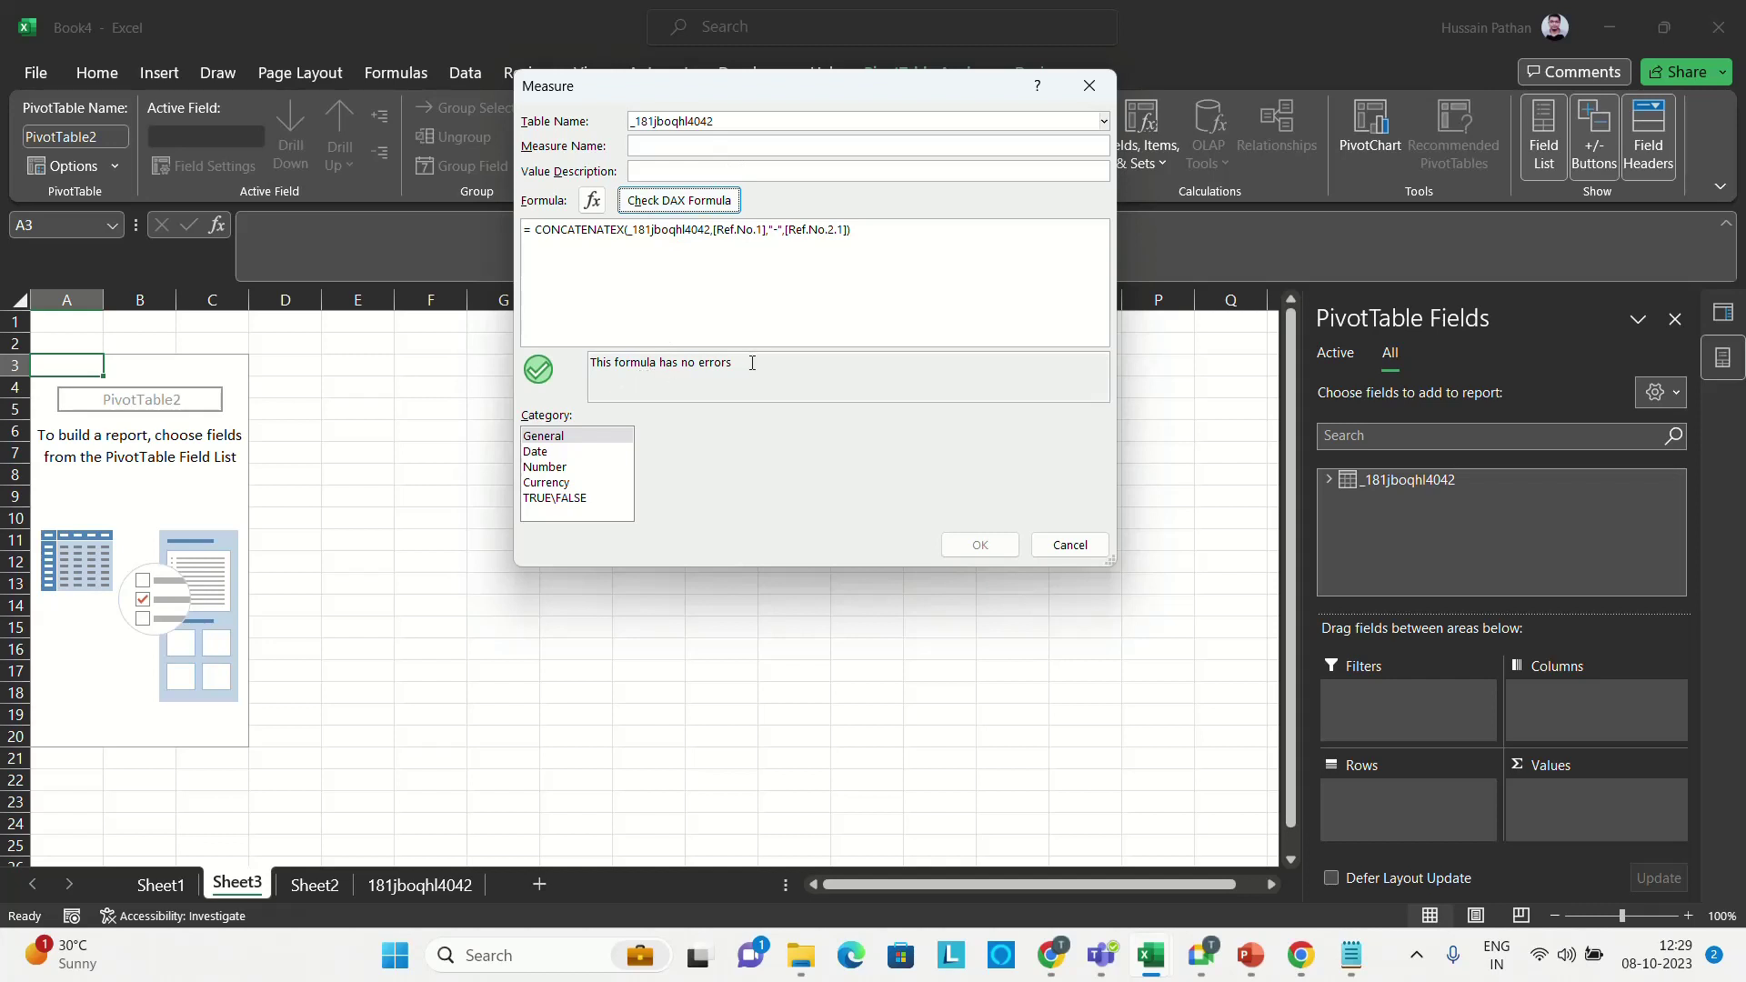
left_click_drag(752, 363, 555, 369)
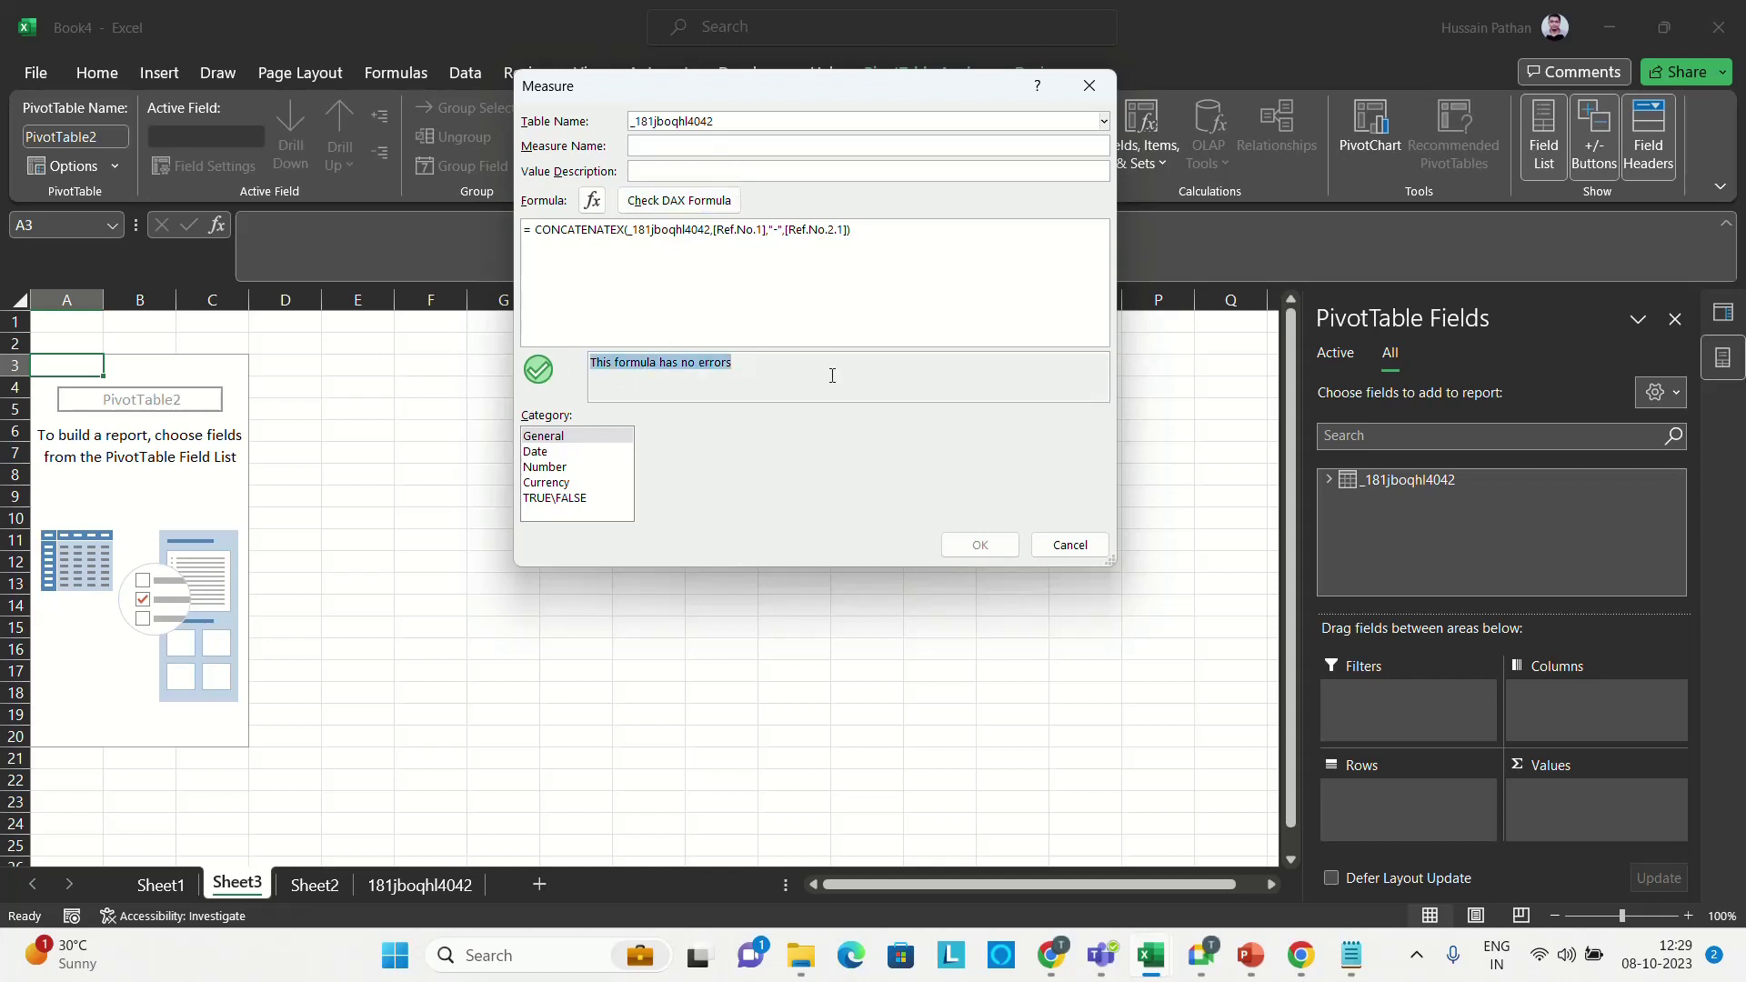
left_click(756, 374)
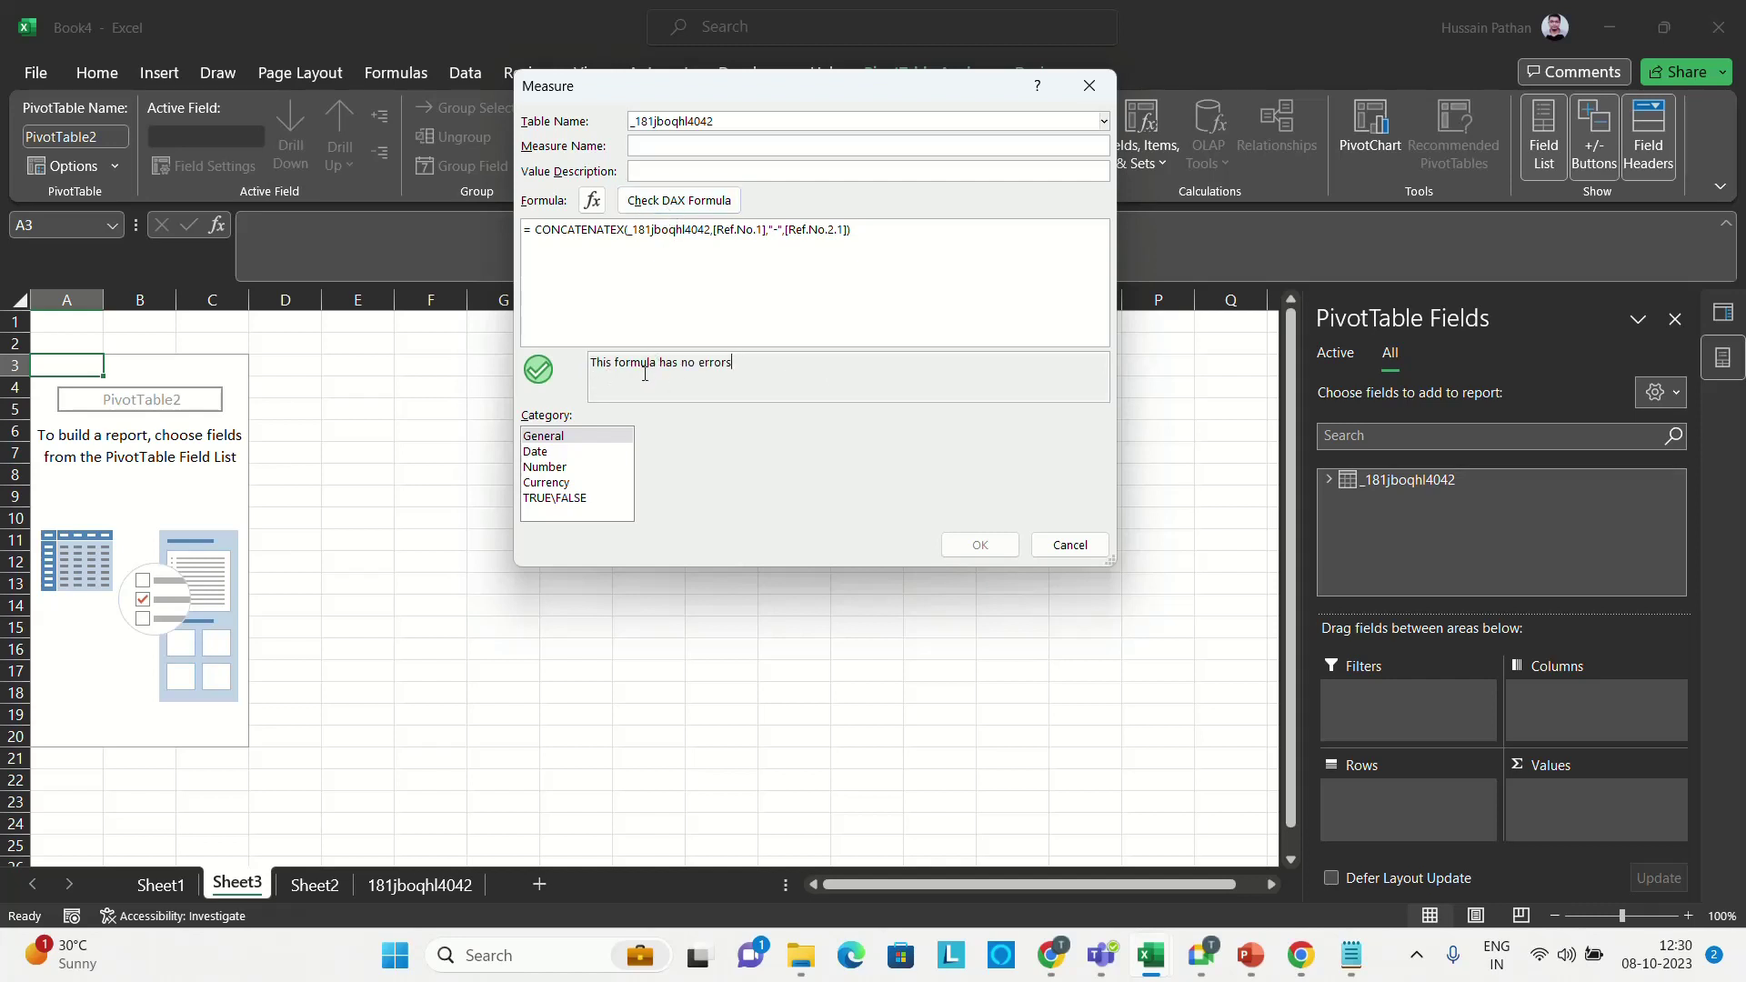
left_click(889, 233)
- Name the measure Join and save it to the _181jboqhl4042 table
left_click(668, 146)
type("Join")
left_click(690, 169)
left_click(979, 548)
- Add the Join measure from the _181jboqhl4042 table to the PivotTable values and select its result in cell A4
left_click(1329, 480)
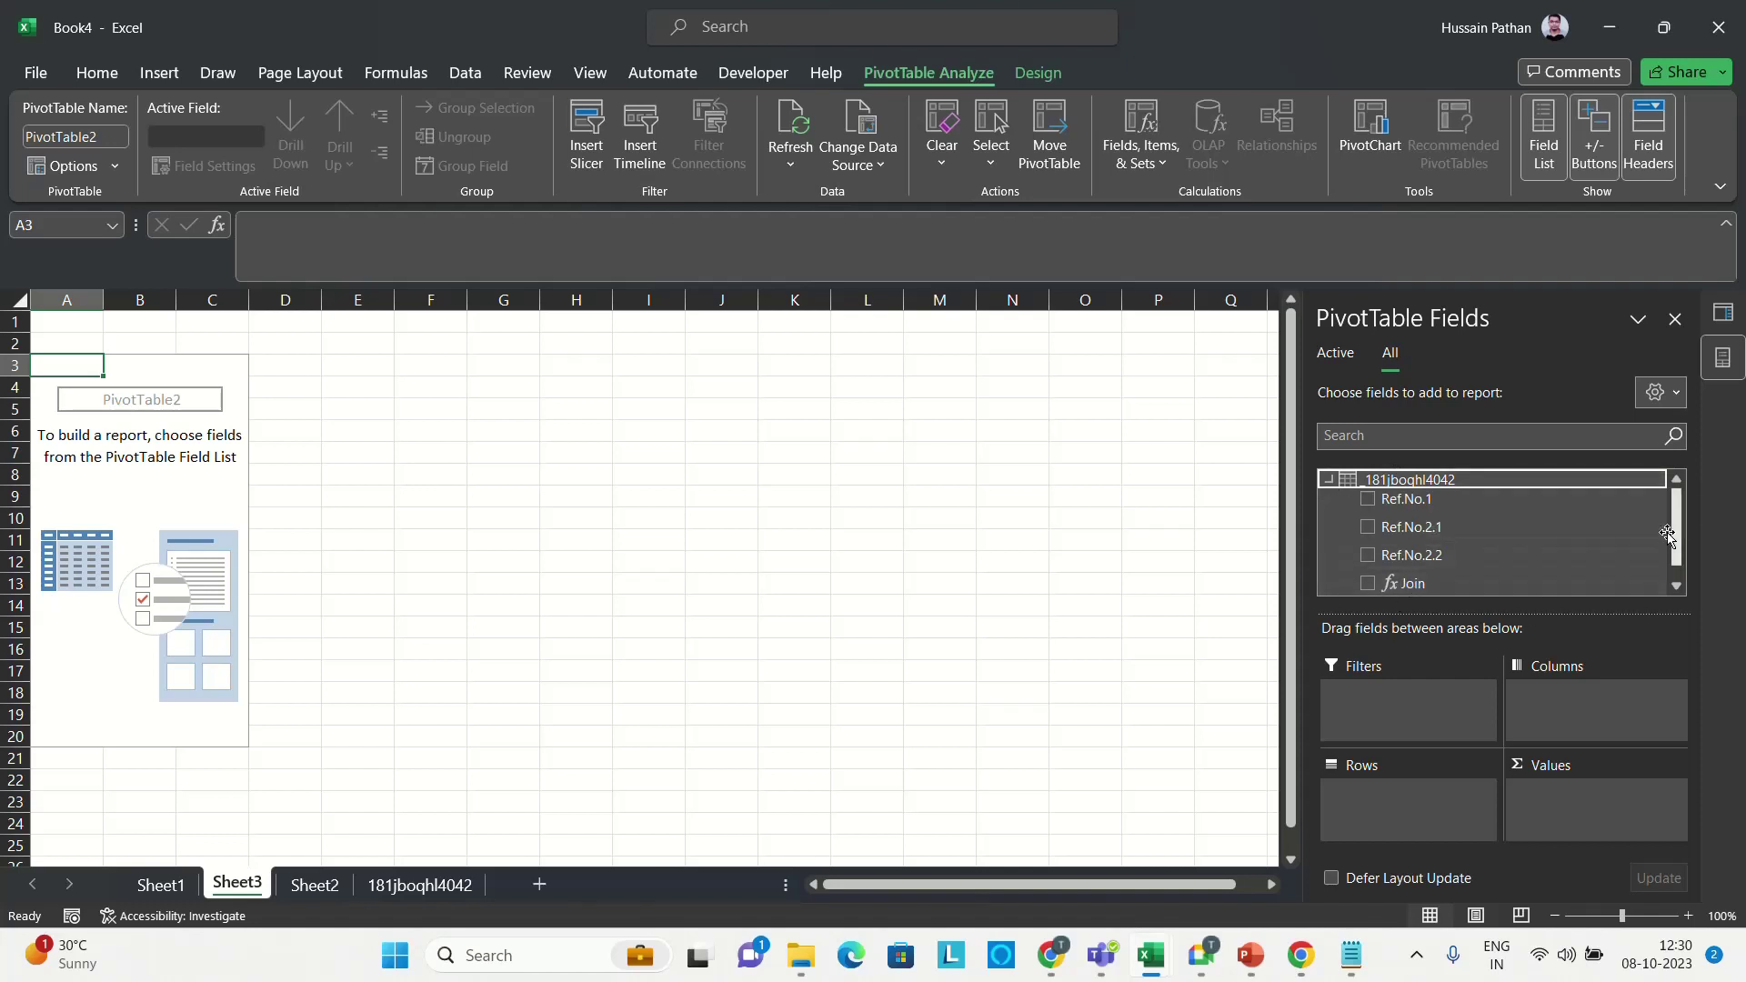
scroll(1416, 578, "down", 1)
left_click(1372, 567)
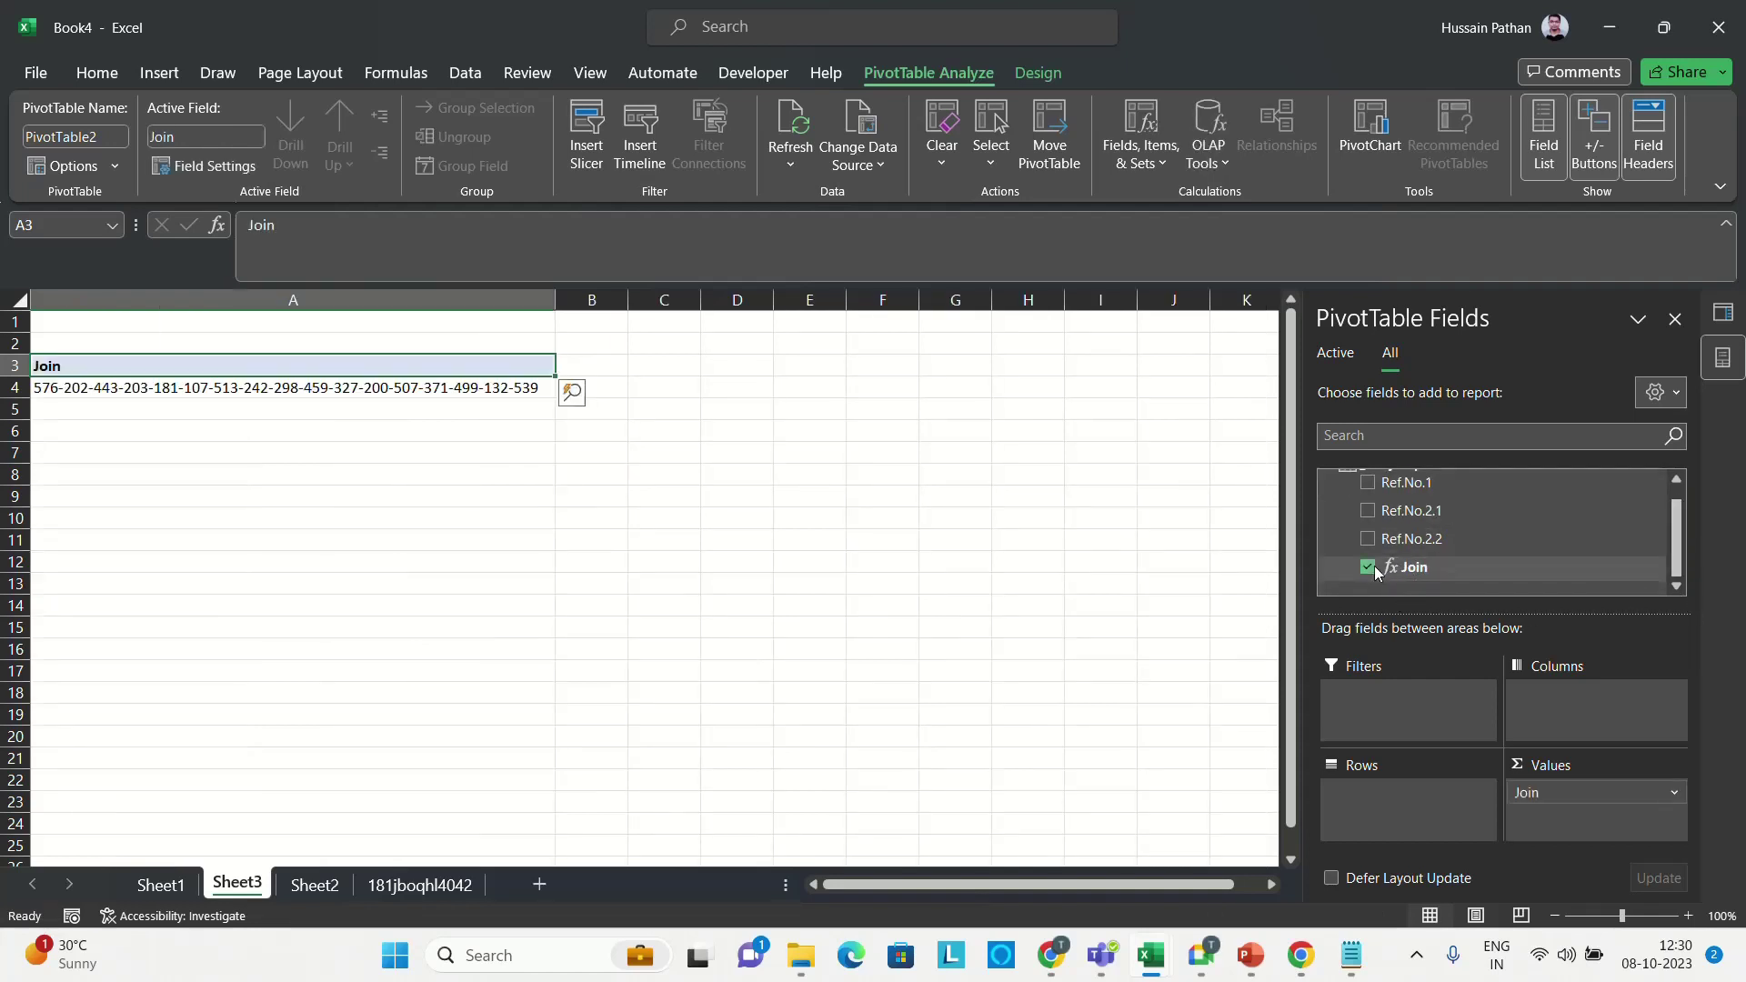
left_click(349, 391)
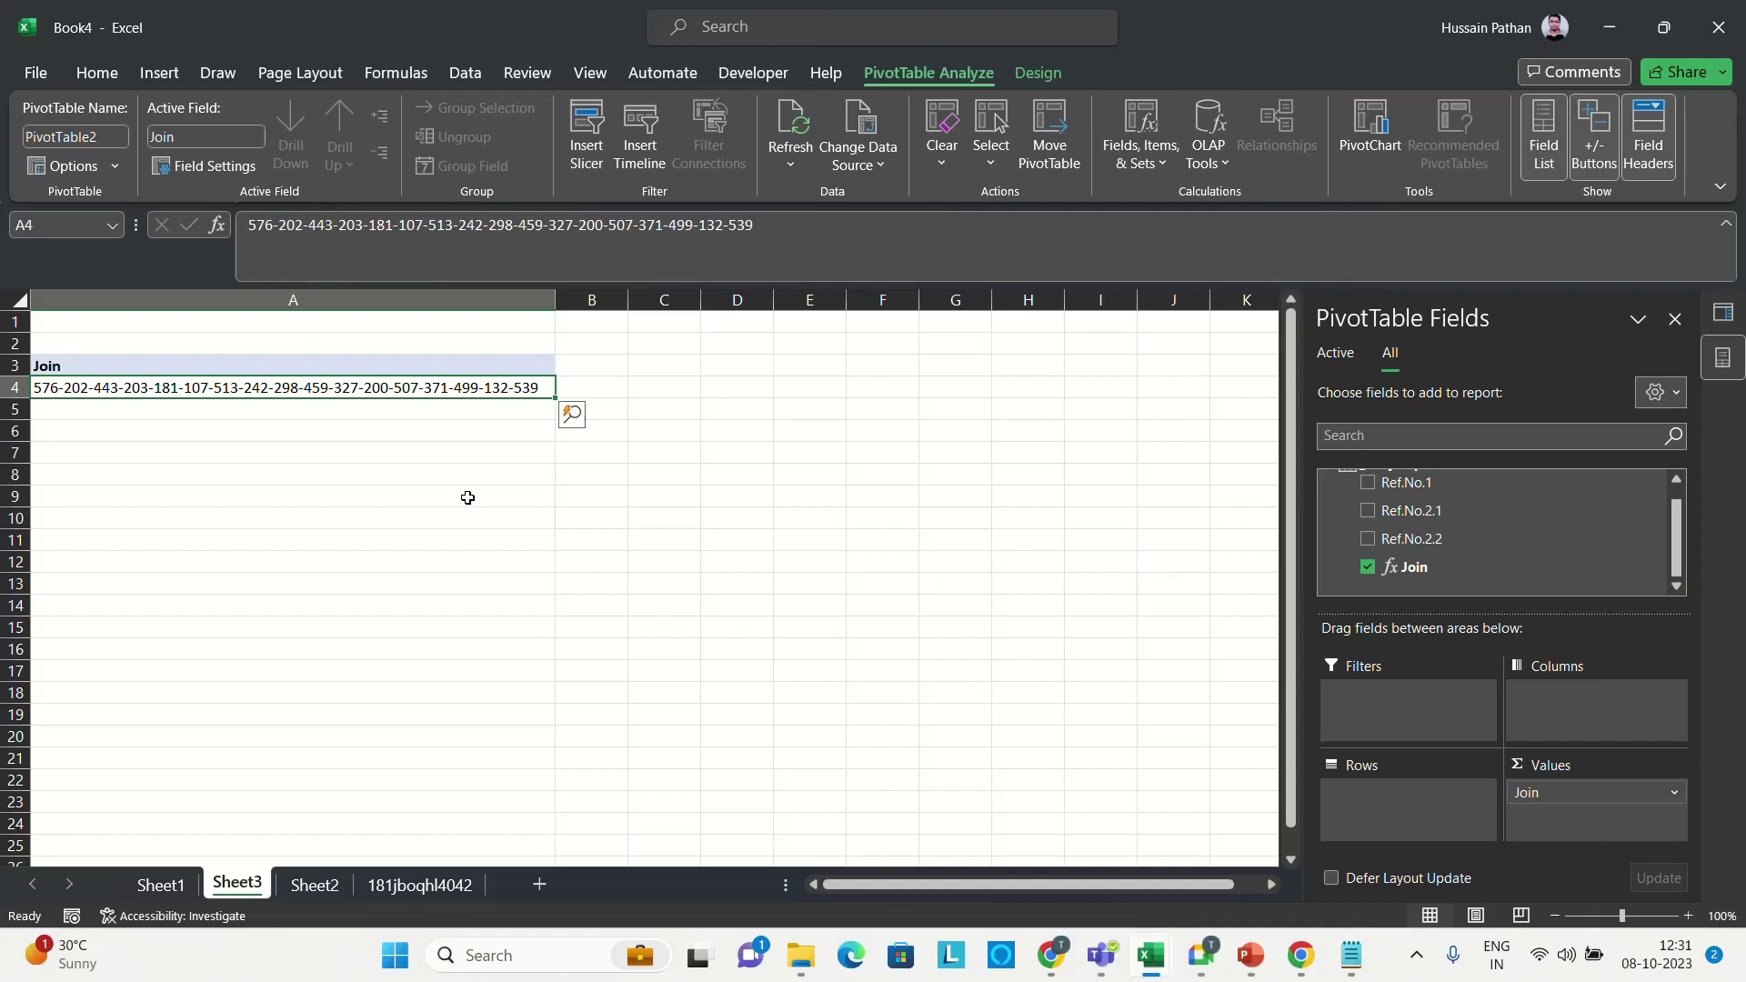
- Switch to the running PowerPoint slide show of HPPT001 Demo Slide.pptx
mouse_move(1255, 969)
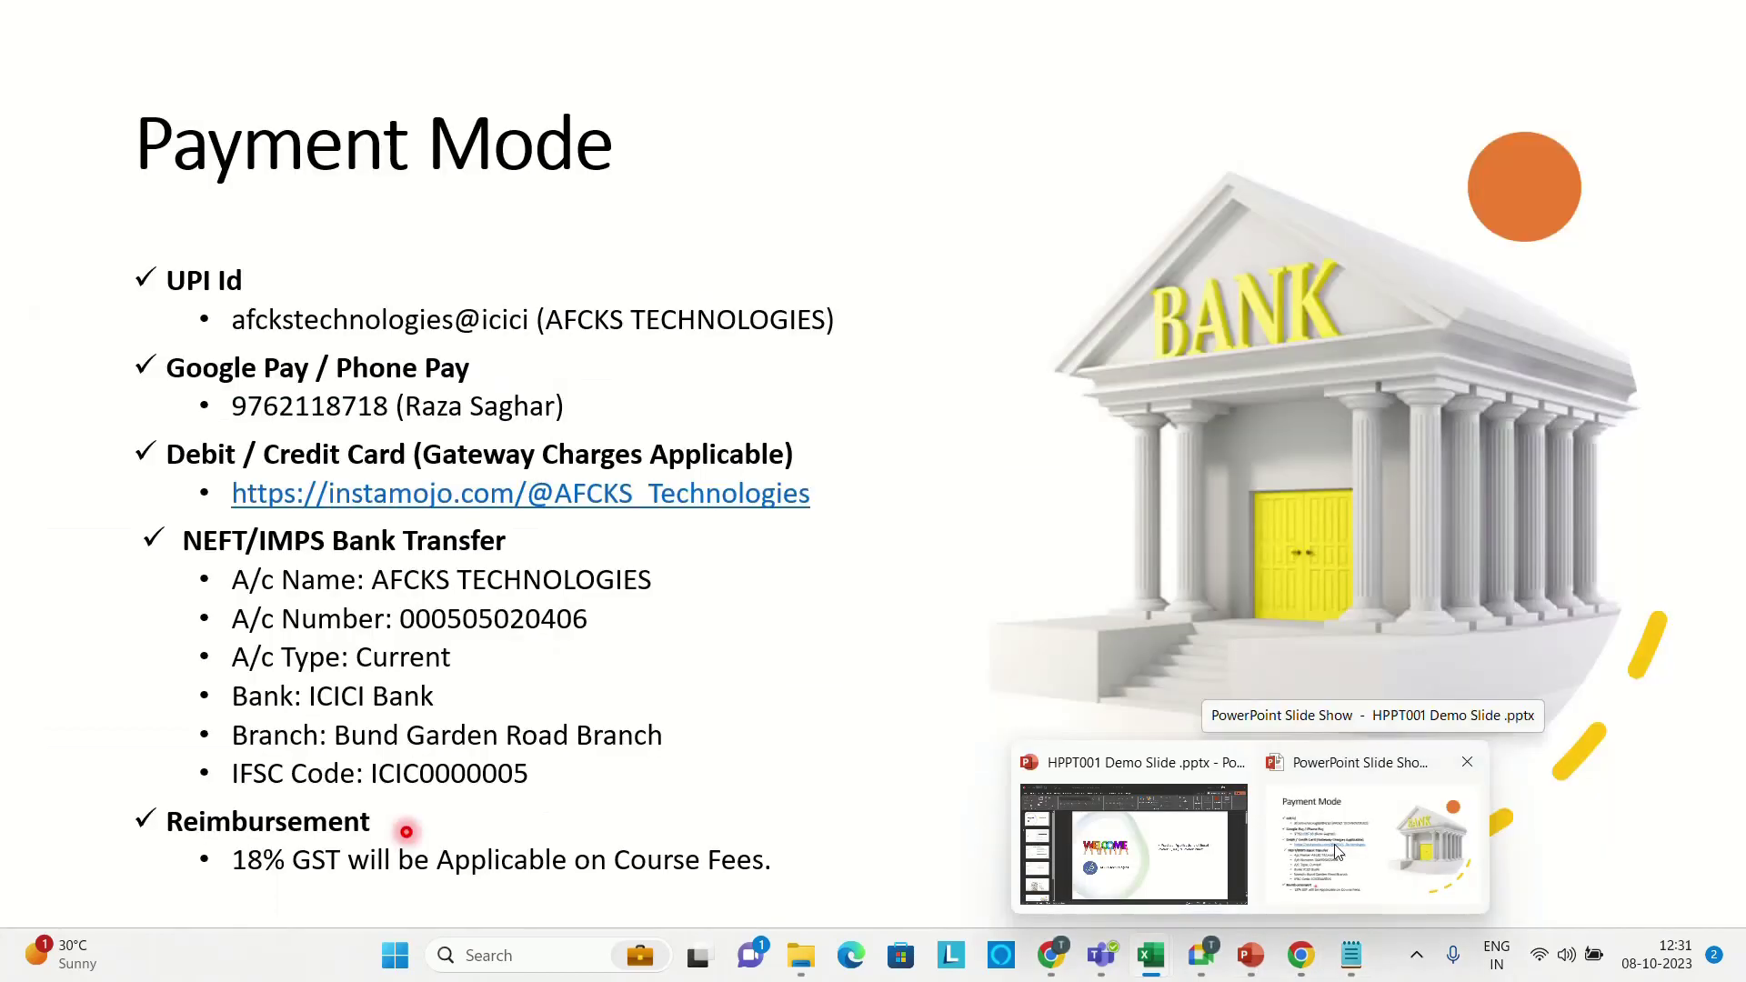
left_click(1336, 850)
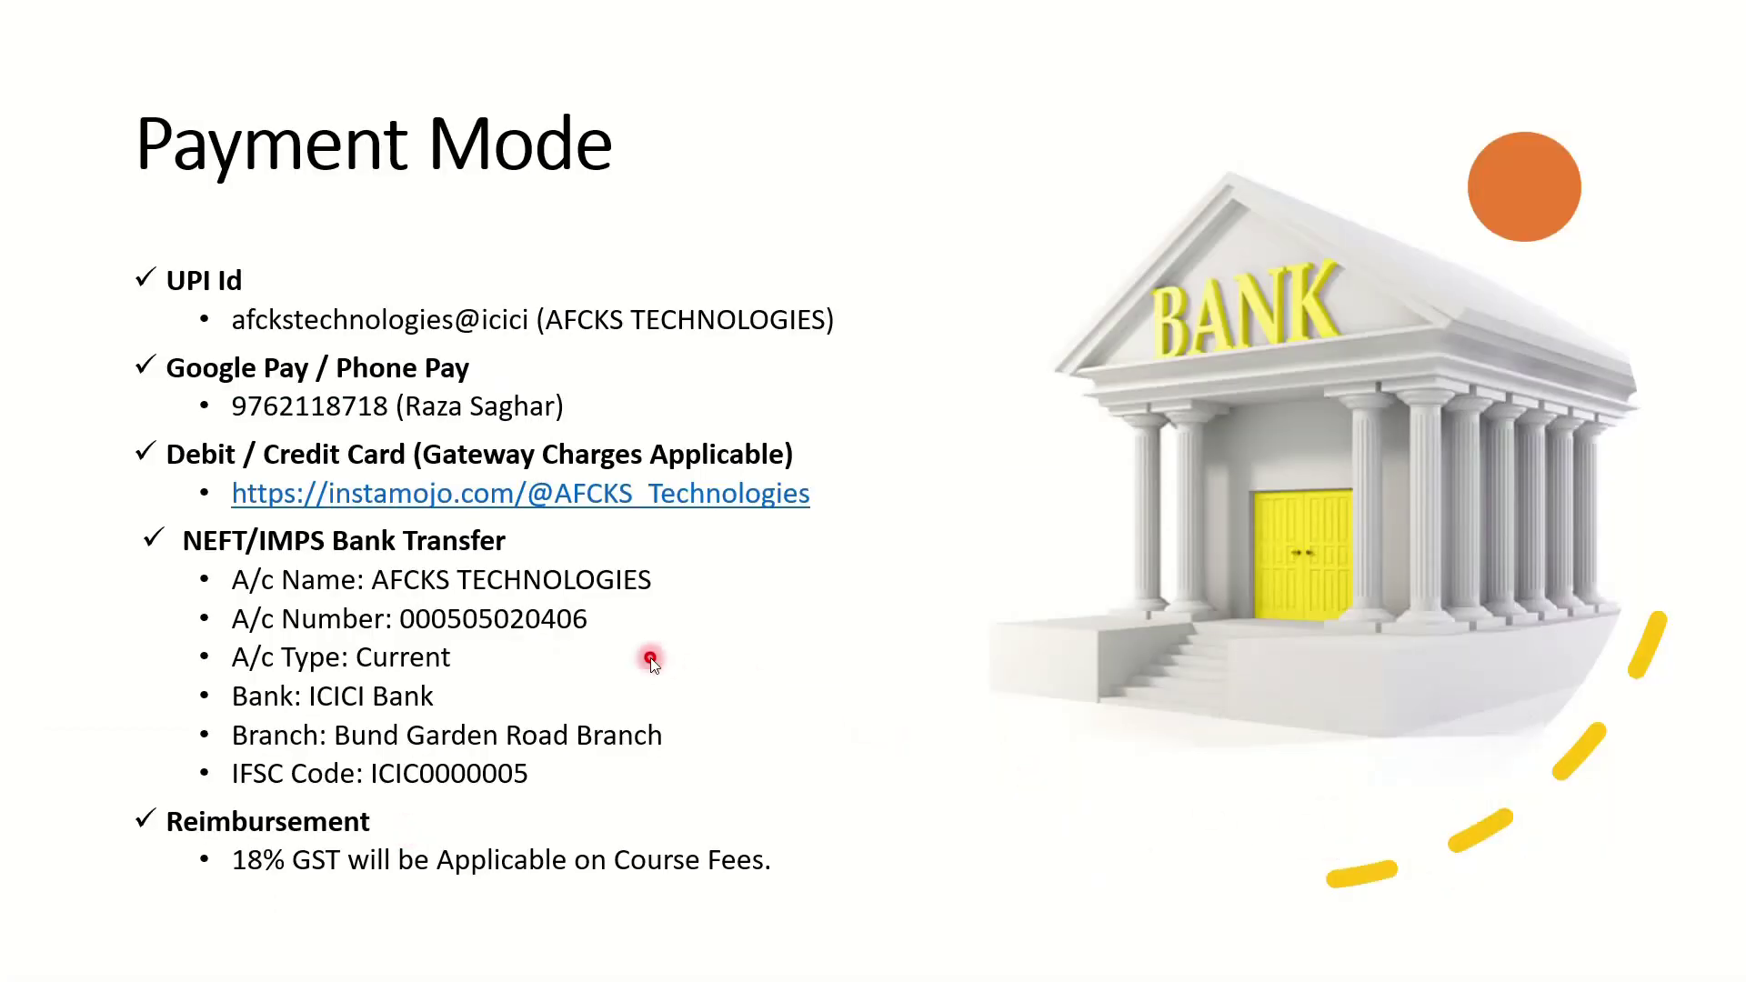